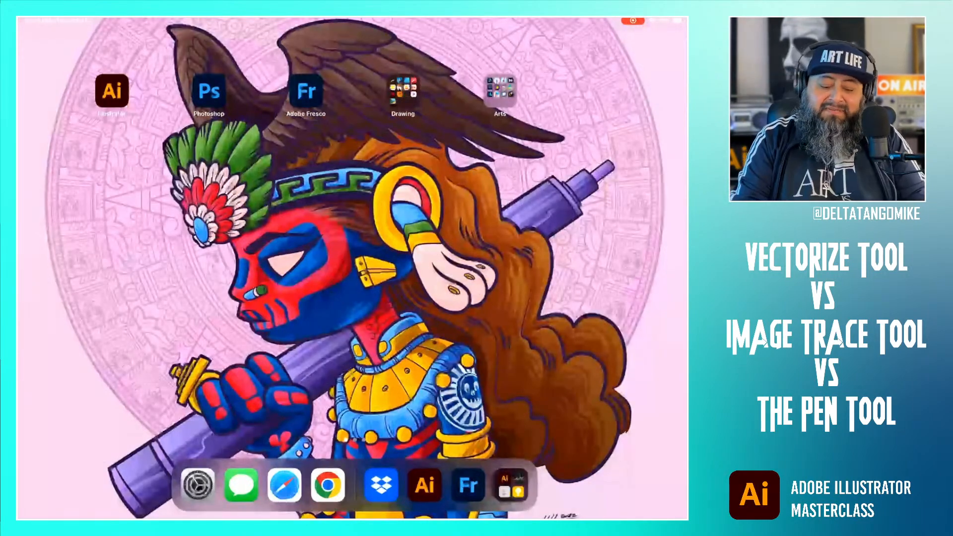
Step: Open Illustrator and create a new portrait Letter file, 8.5 x 11 in, with one artboard in RGB
click(112, 91)
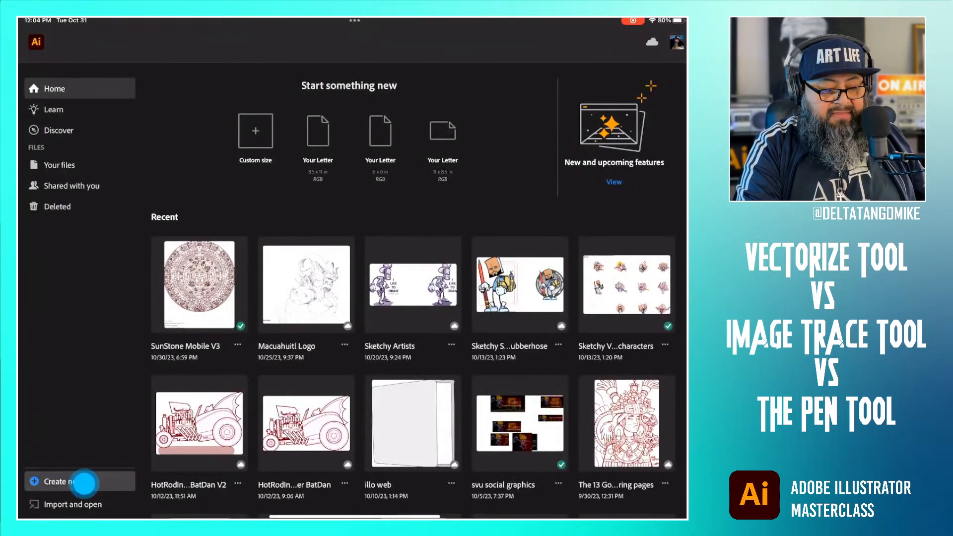
click(63, 482)
click(249, 205)
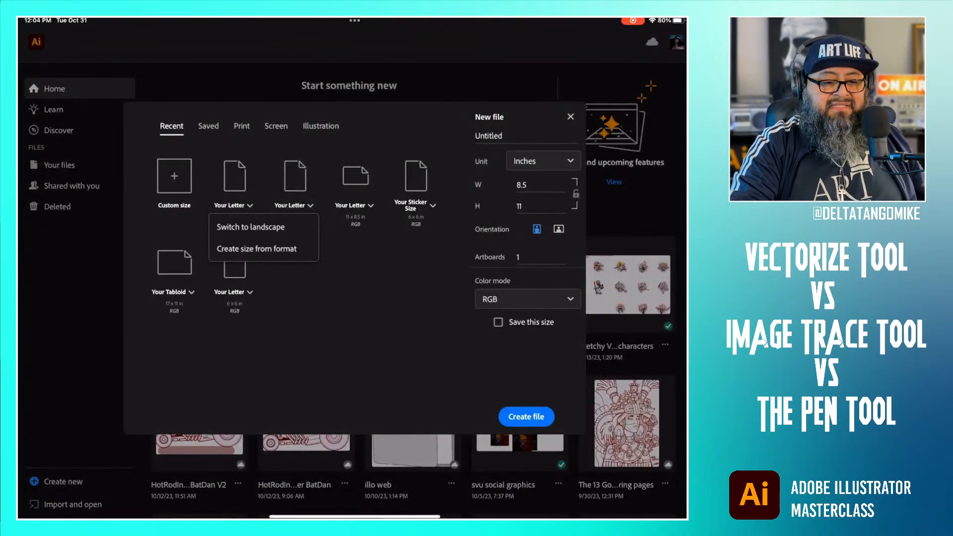
click(235, 176)
click(235, 176)
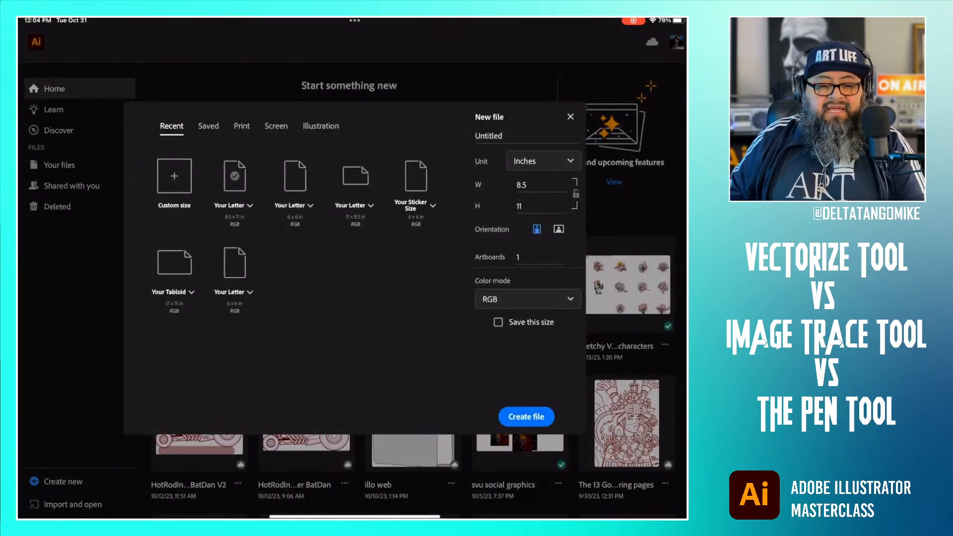
click(526, 417)
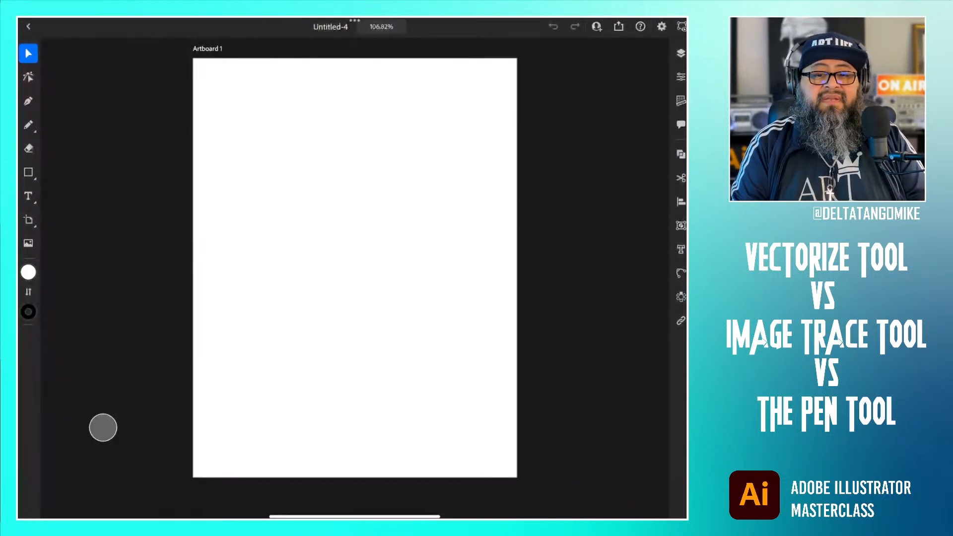
Step: Place the colorful bird-headdress illustration from the photo library on the artboard and display the document's layers
scroll(439, 325, down, 2)
scroll(449, 319, up, 2)
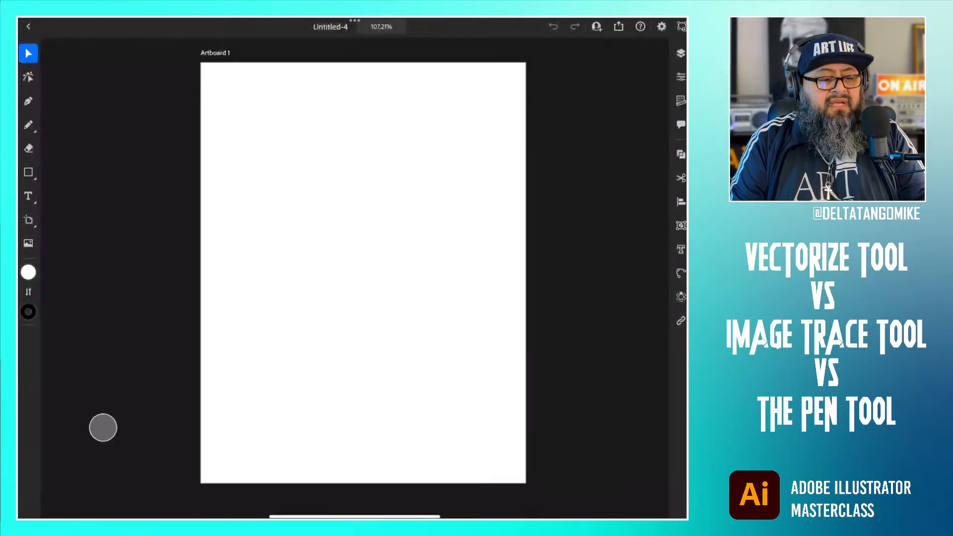
click(28, 242)
click(76, 231)
scroll(122, 268, up, 1)
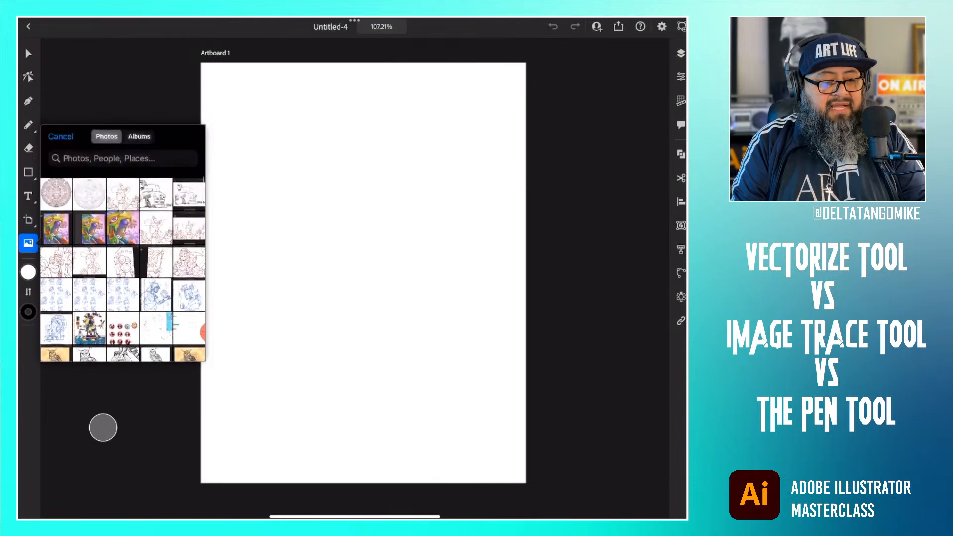
click(123, 225)
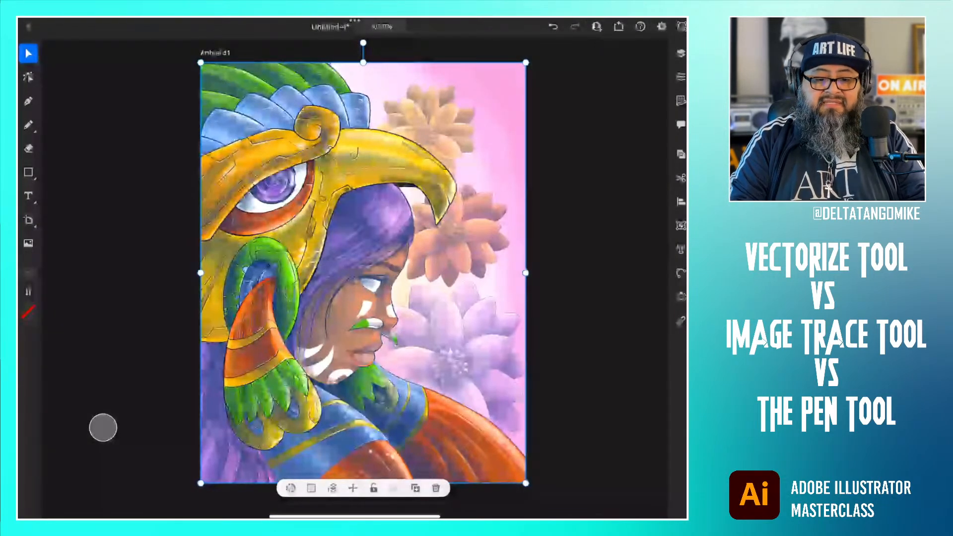
click(681, 53)
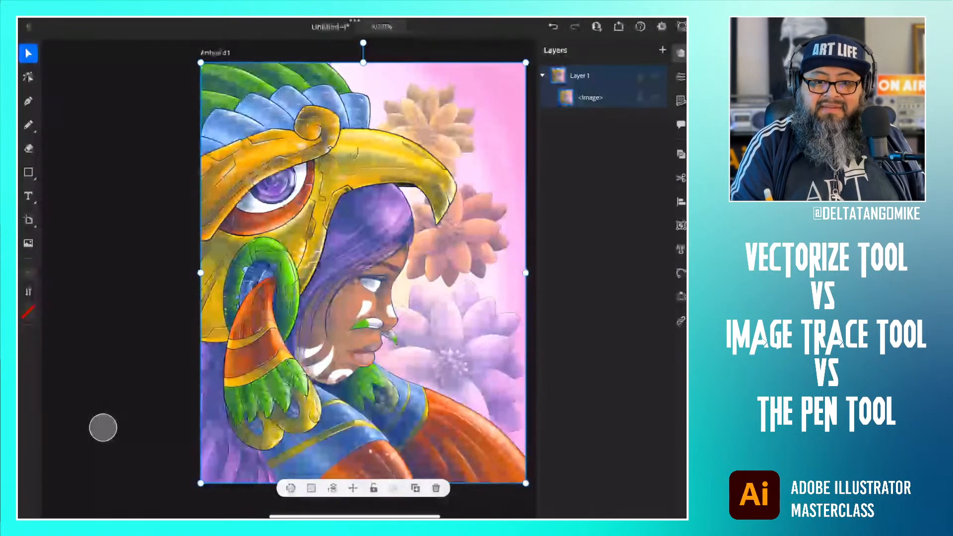
Step: Examine the placed image up close, then switch to Adobe Fresco and inspect the layers and details of the original DTM VS DUB painting
click(28, 77)
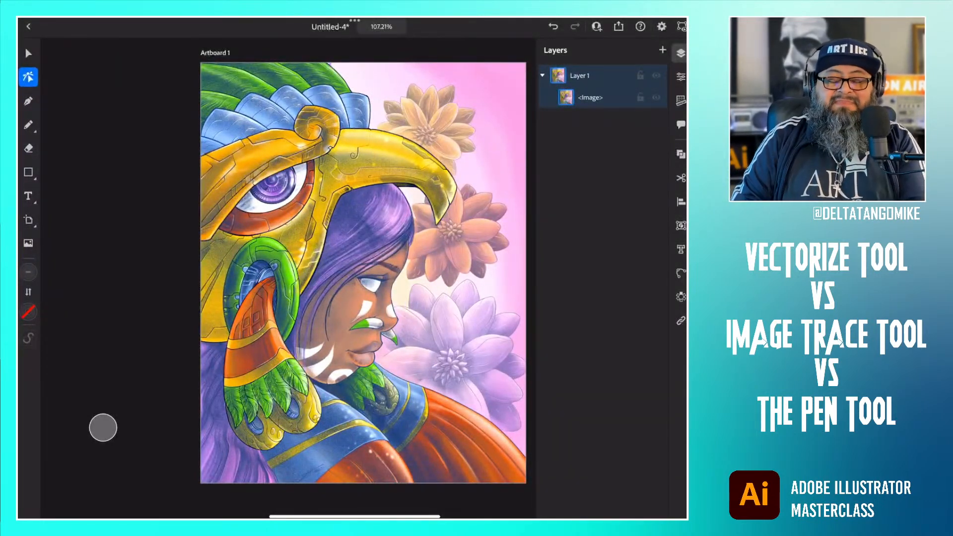
scroll(434, 239, up, 5)
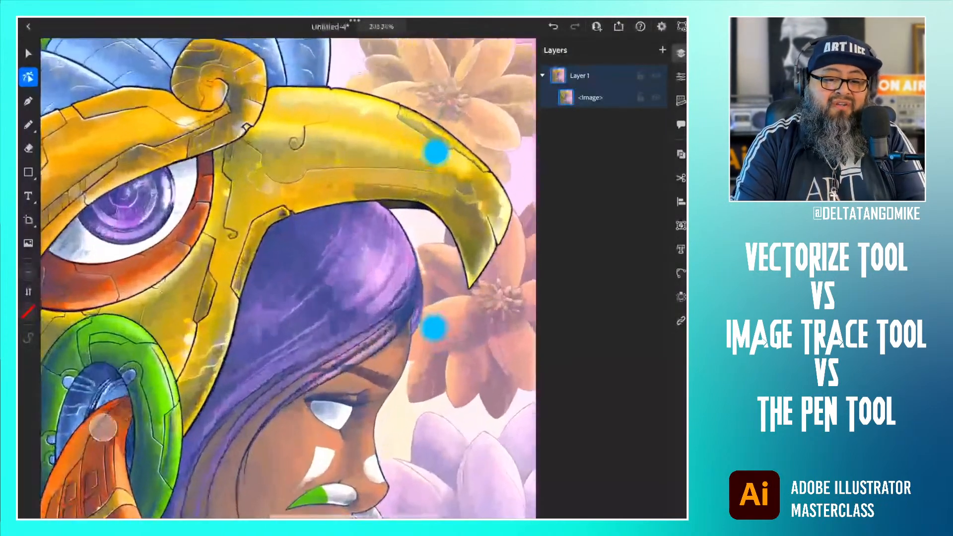
scroll(435, 239, down, 1)
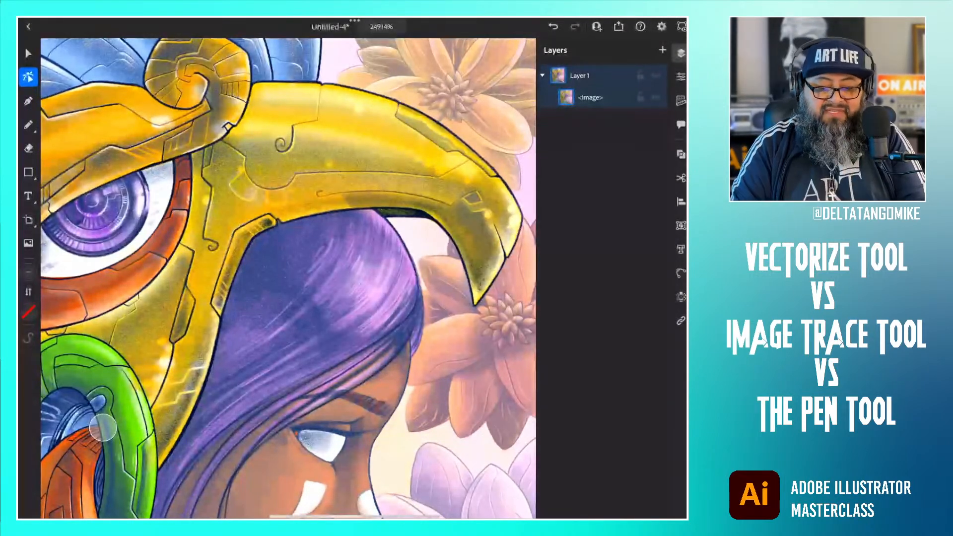
drag(354, 517, 354, 278)
click(463, 457)
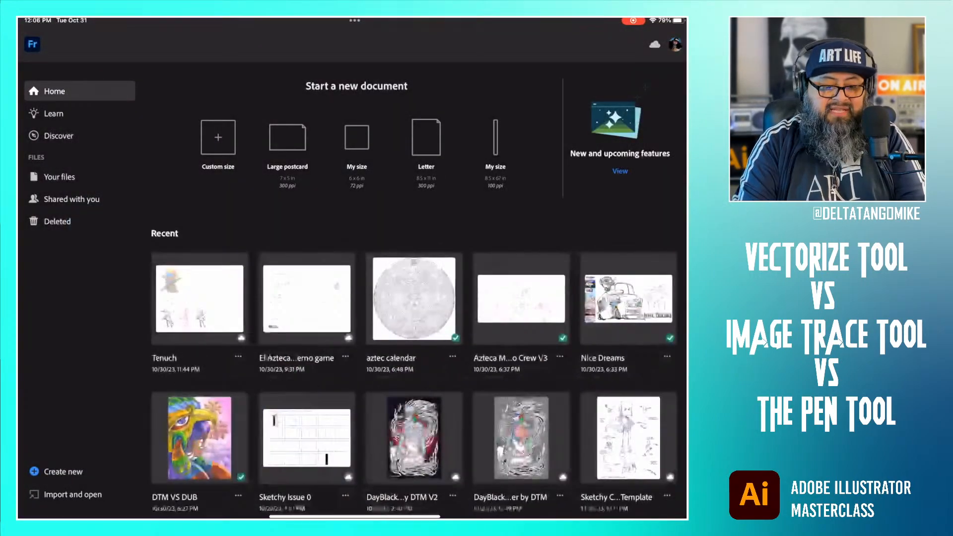
scroll(298, 383, down, 3)
click(215, 333)
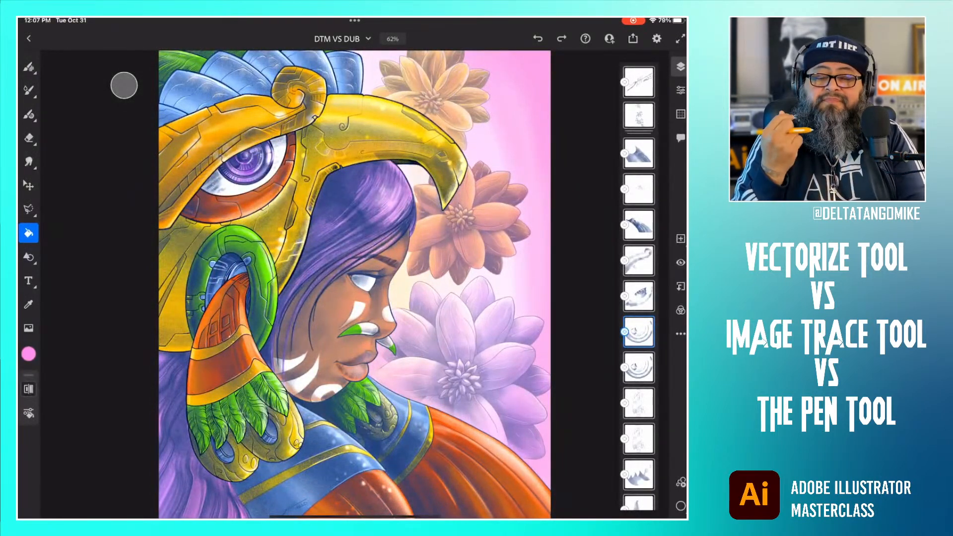
scroll(639, 288, down, 8)
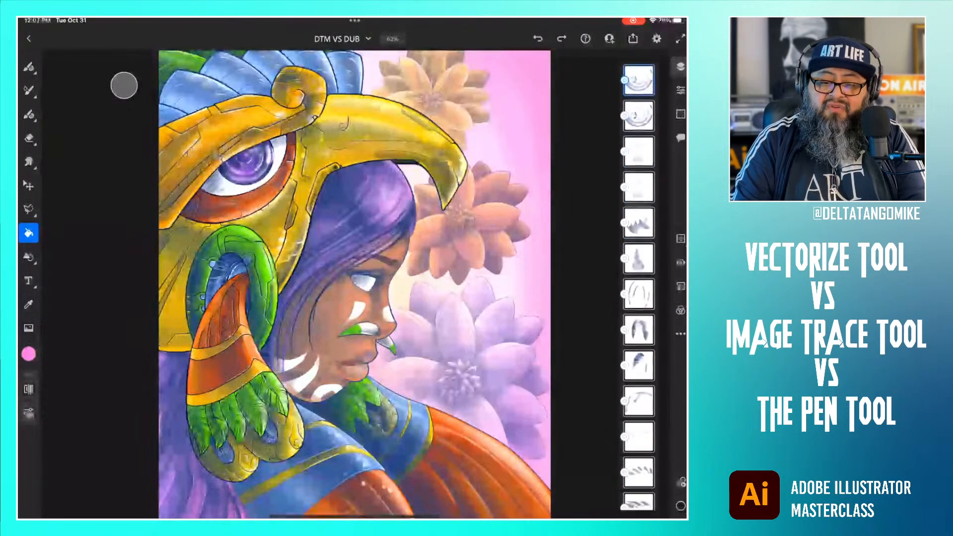
scroll(438, 274, up, 8)
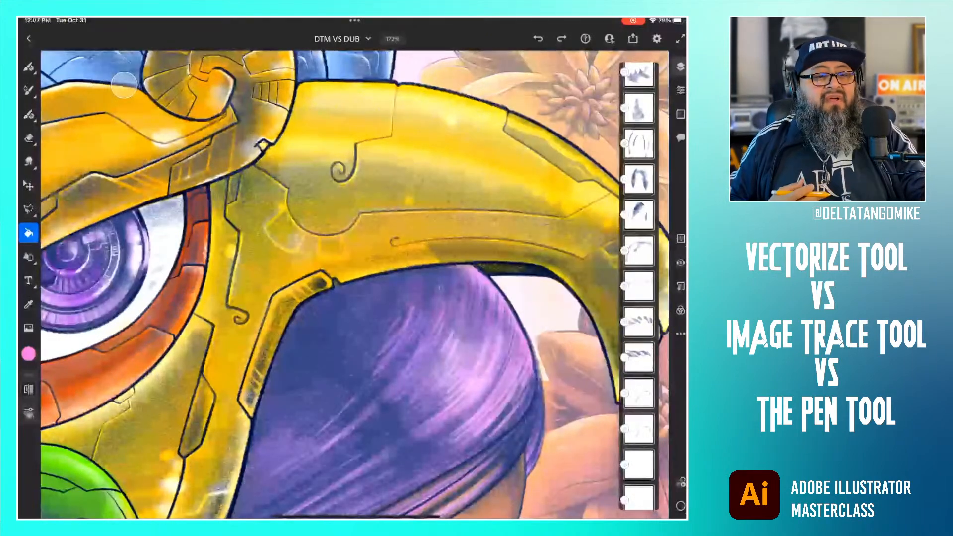
Step: Close the DTM VS DUB painting, switch back to Illustrator and select the placed image with the Selection tool
click(31, 39)
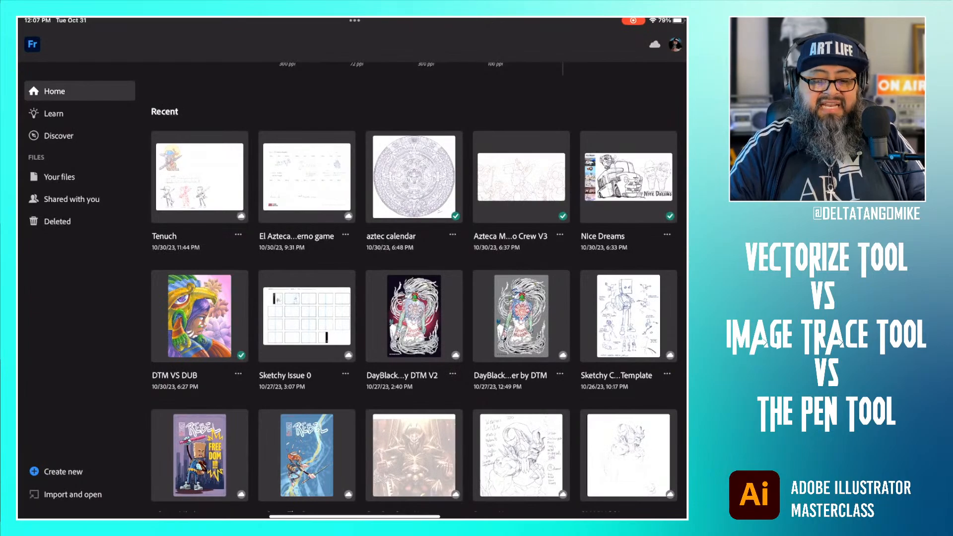
drag(453, 515, 453, 462)
drag(454, 515, 449, 397)
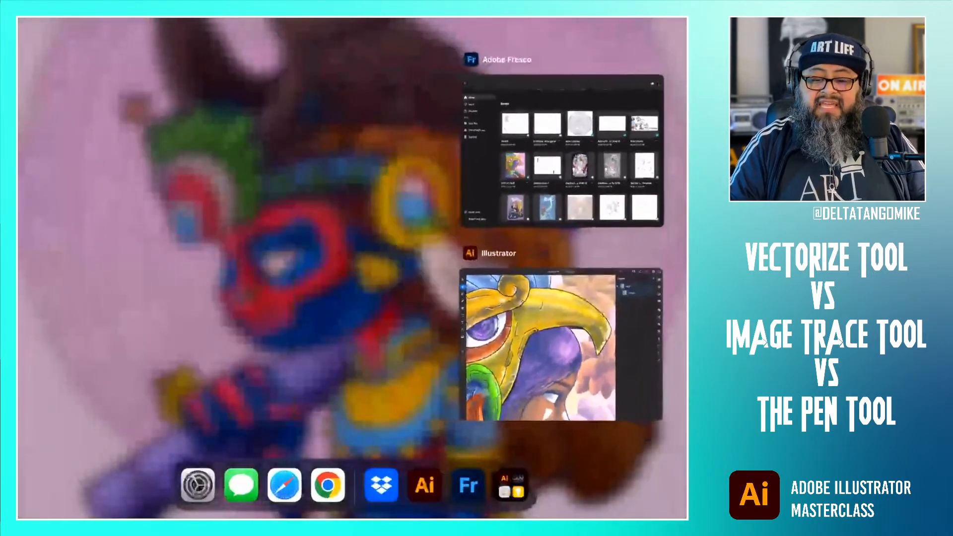
click(560, 345)
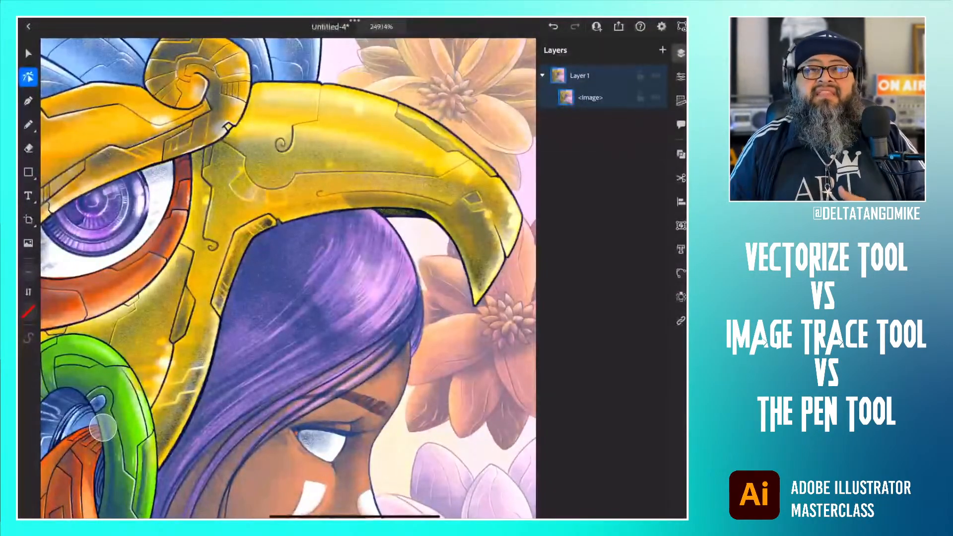
drag(273, 431, 305, 292)
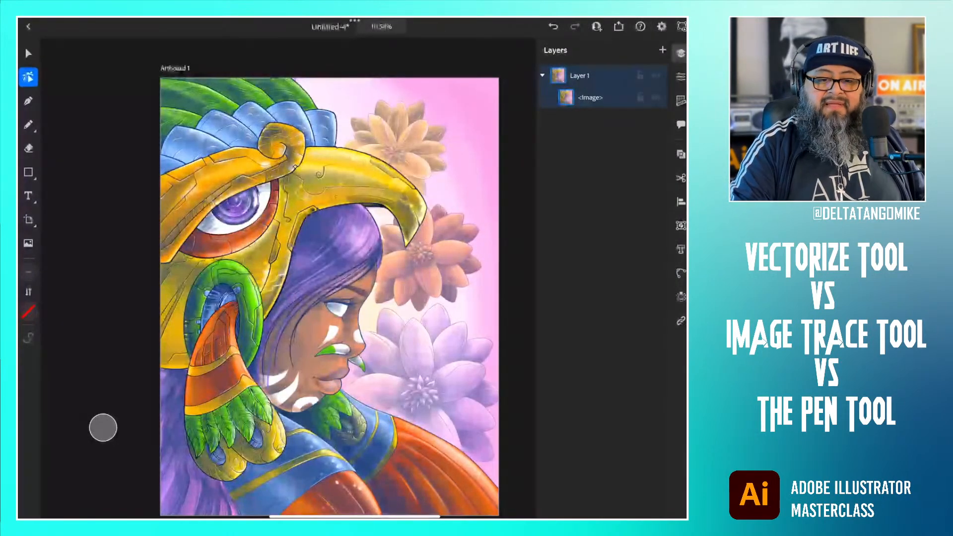
scroll(439, 284, down, 2)
scroll(438, 284, down, 1)
click(611, 98)
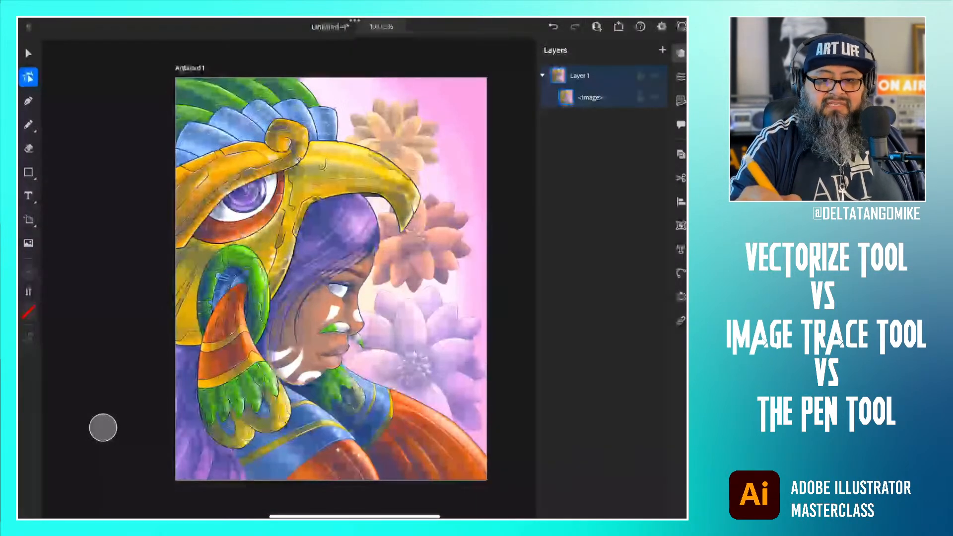
click(30, 53)
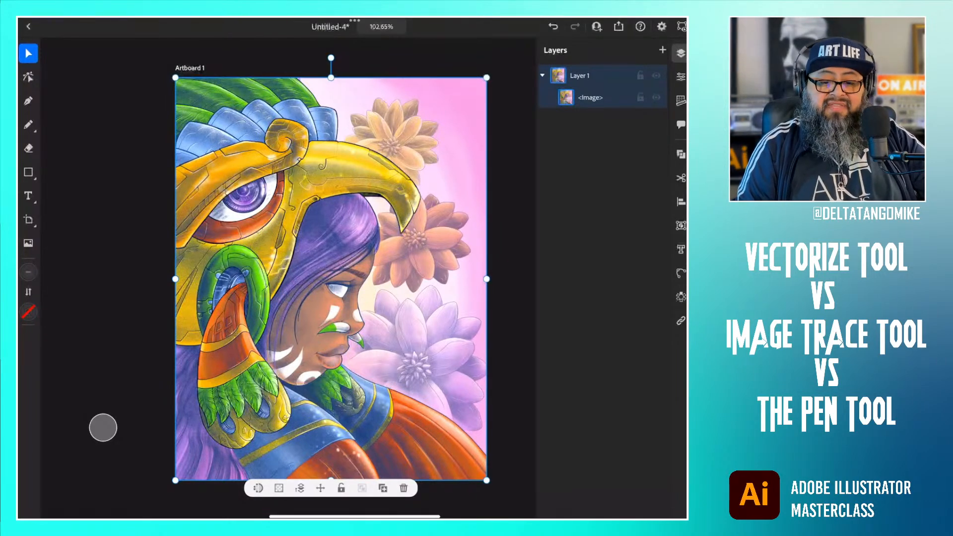
Step: Review the Apple Pencil and touch options in the app's Input settings and close them
click(661, 26)
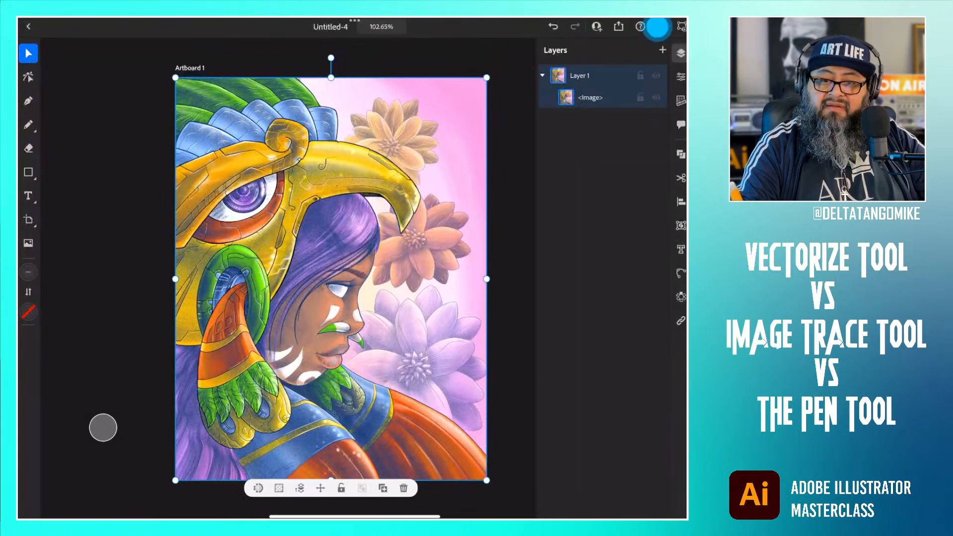
click(624, 211)
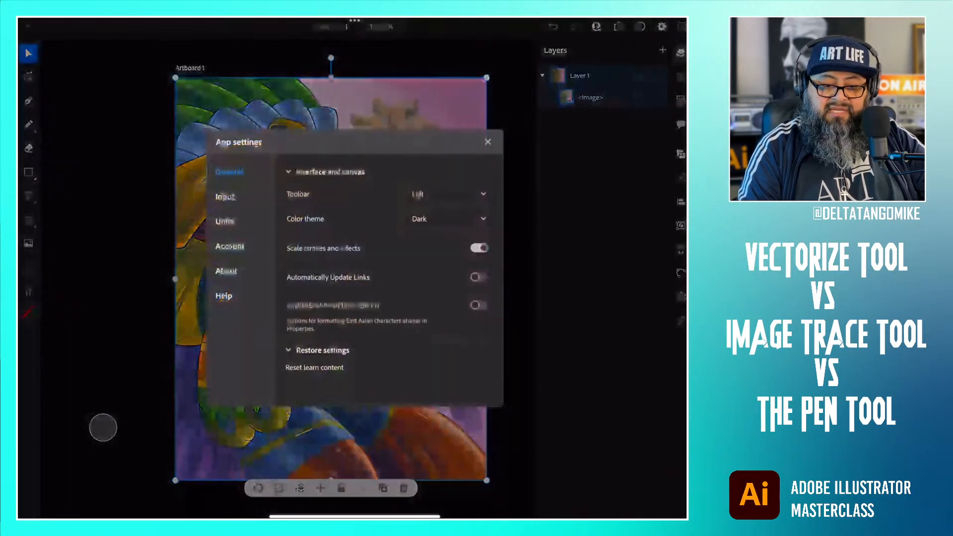
click(225, 198)
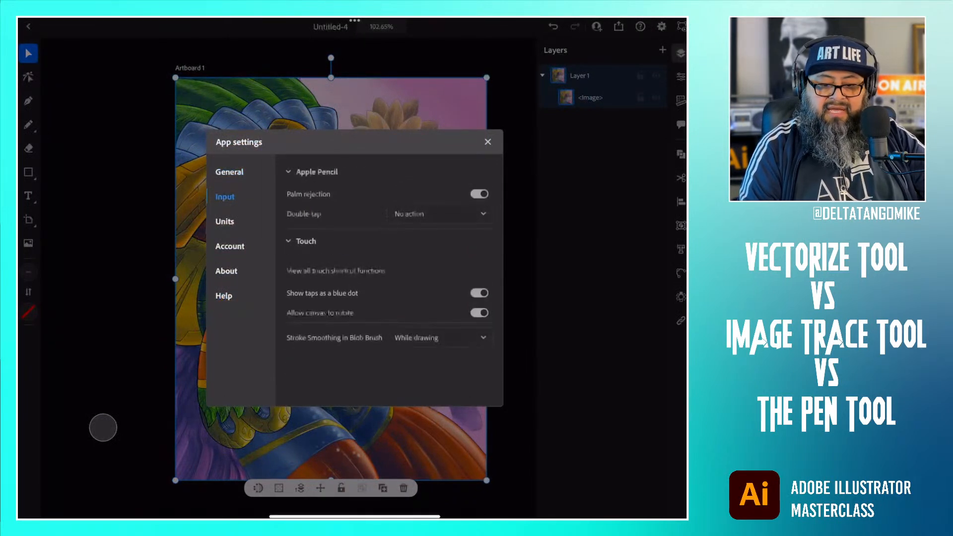
click(488, 142)
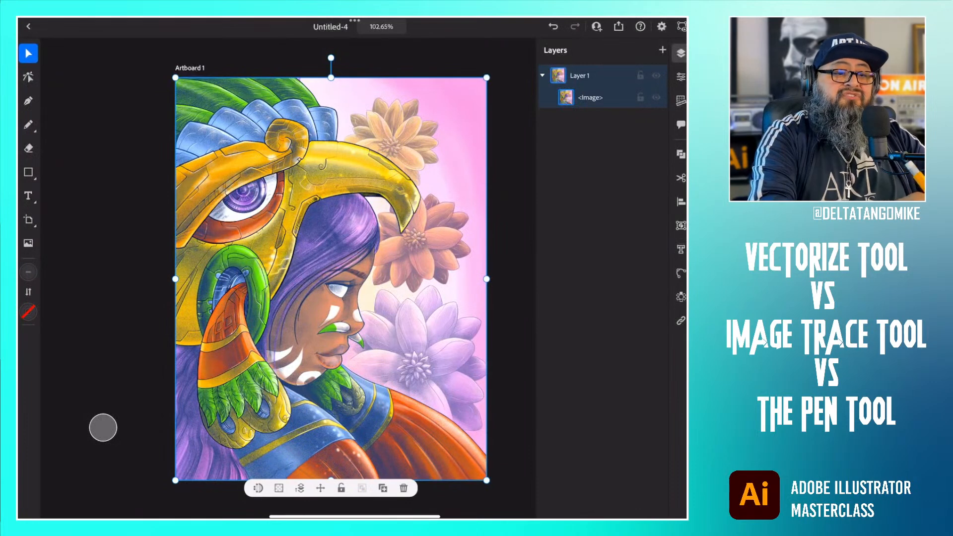
click(28, 77)
click(107, 114)
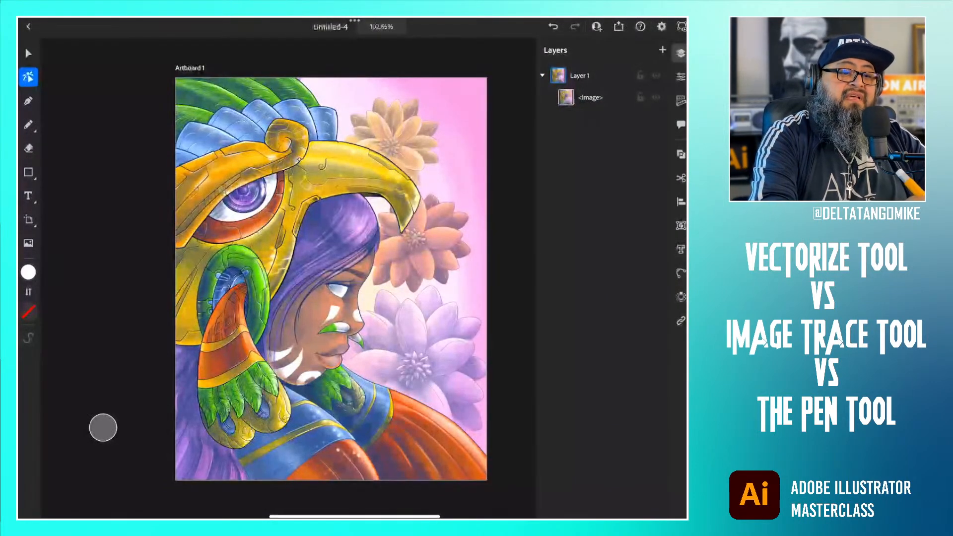
click(29, 53)
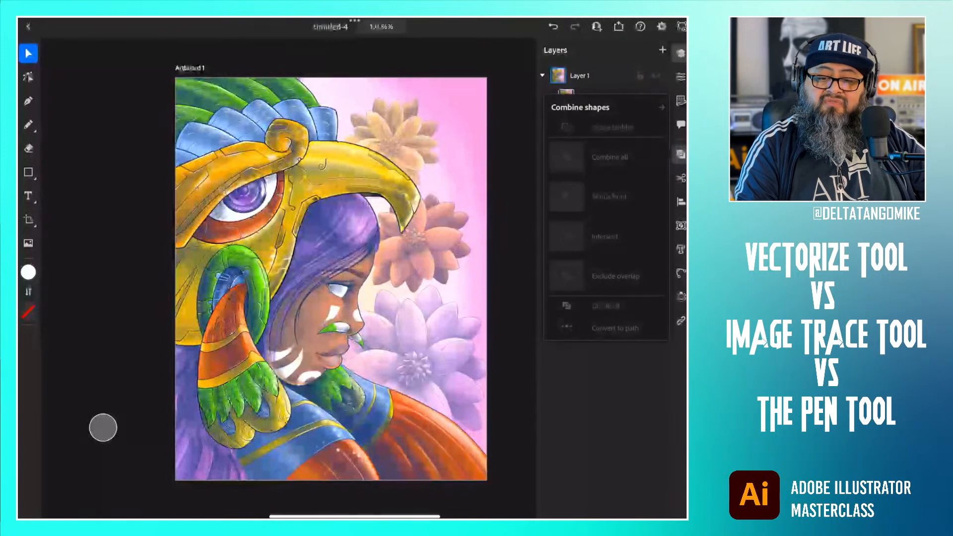
click(681, 226)
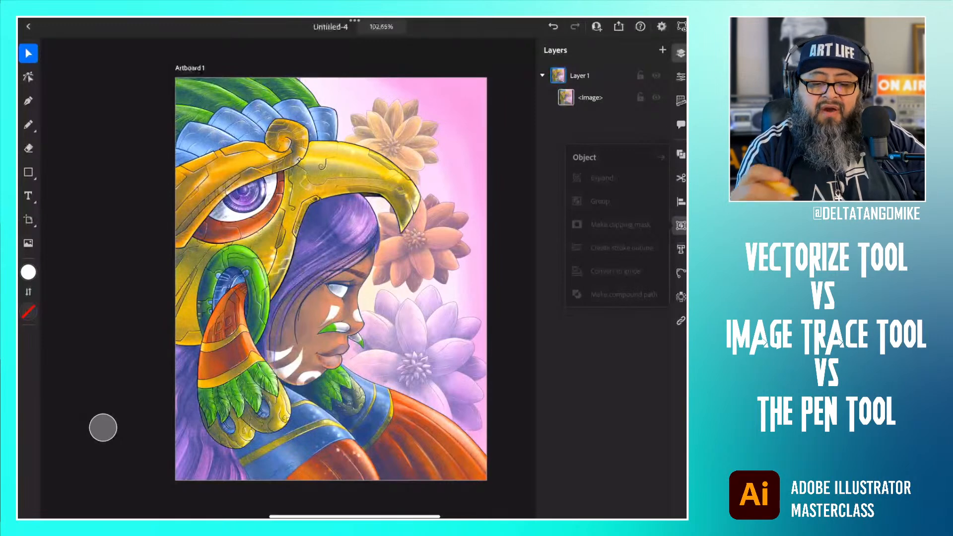
Step: Select the placed illustration on the artboard and convert it to vector artwork with the Vectorize command
click(427, 382)
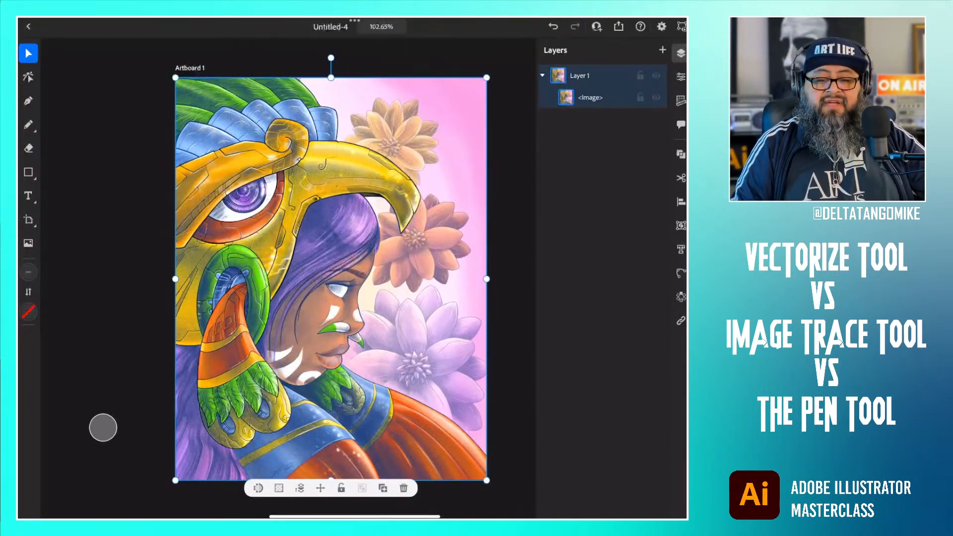
scroll(466, 470, up, 5)
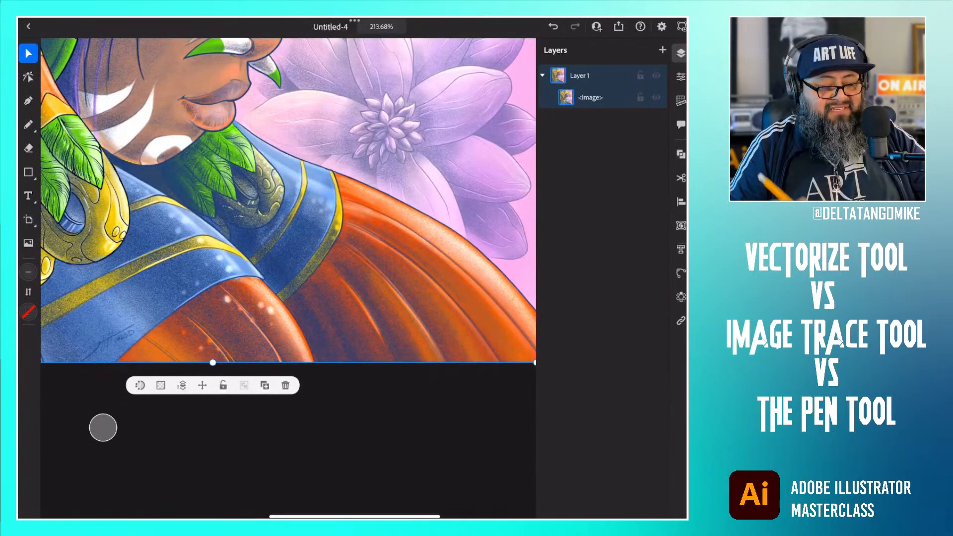
scroll(143, 371, up, 5)
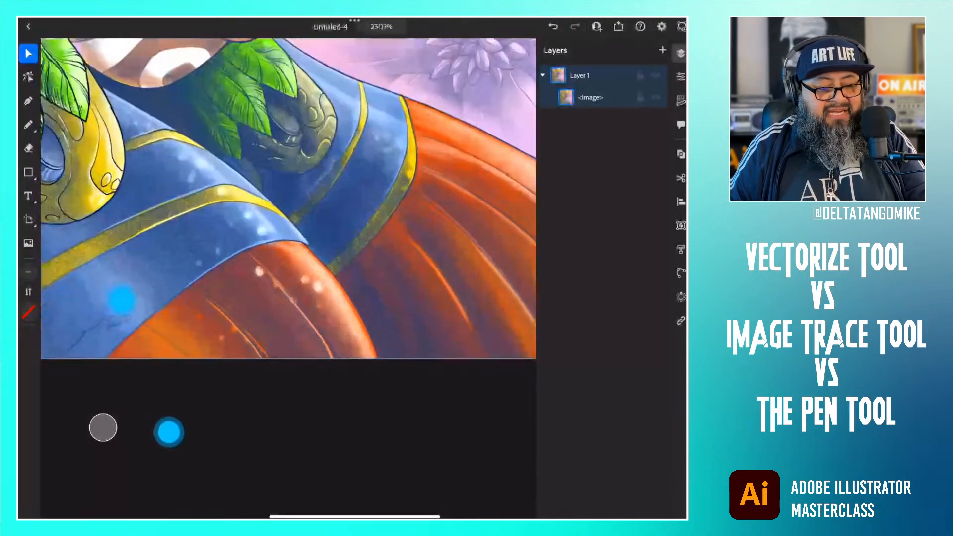
scroll(165, 420, up, 1)
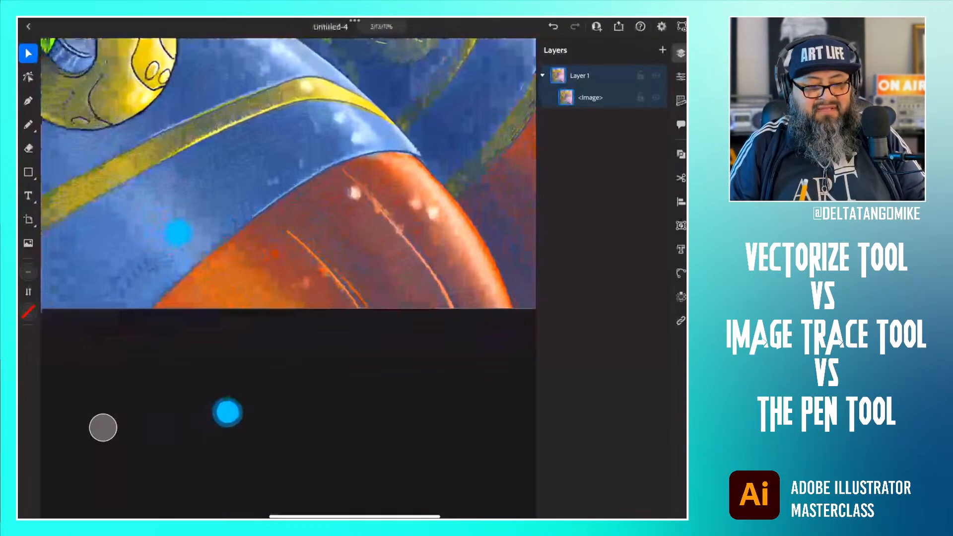
scroll(202, 322, up, 2)
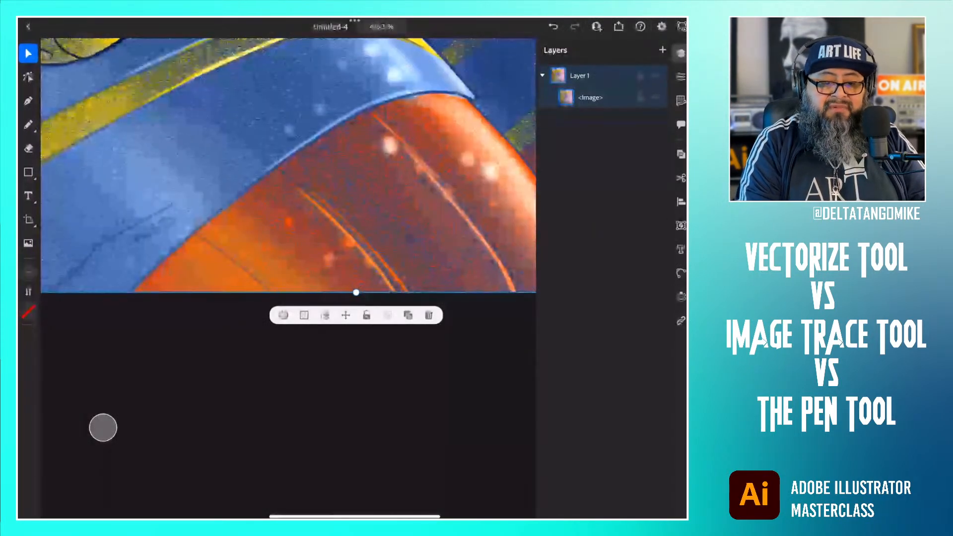
click(282, 315)
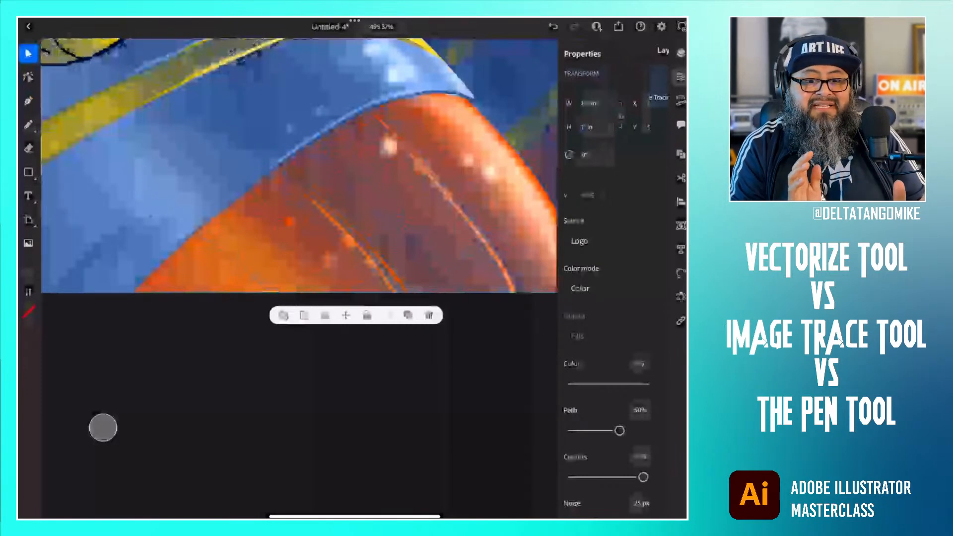
scroll(292, 433, down, 5)
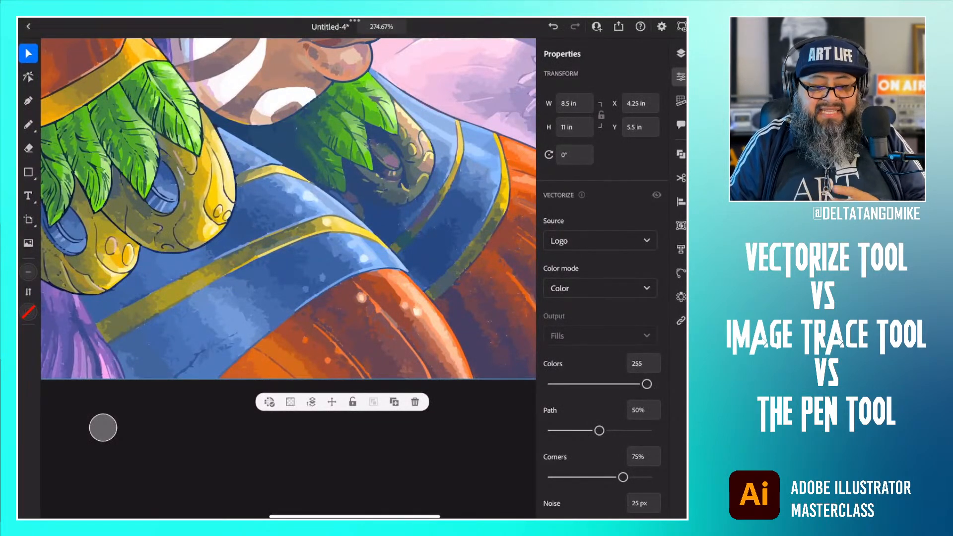
Step: Try Painting as the vectorization source and examine the shoulder and collar details
scroll(259, 462, down, 5)
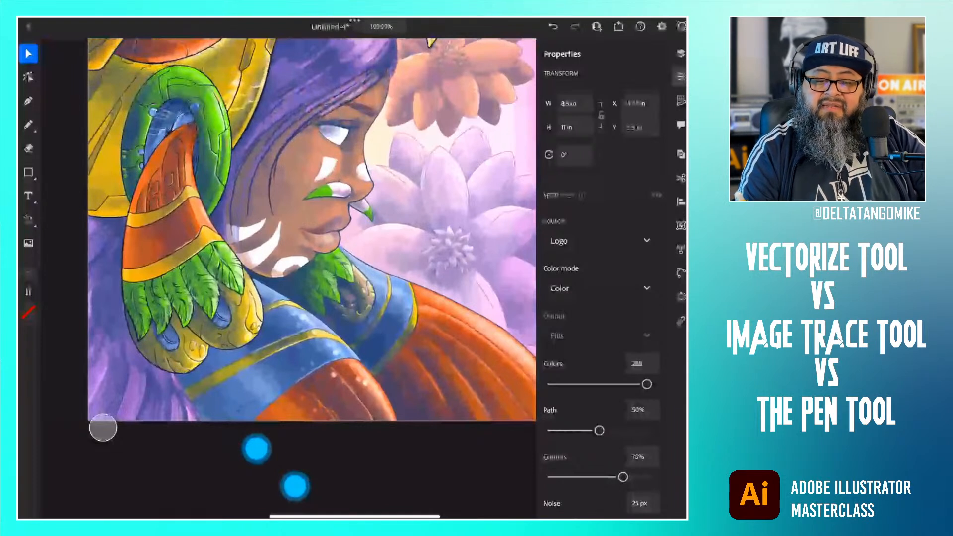
scroll(276, 467, up, 2)
click(597, 240)
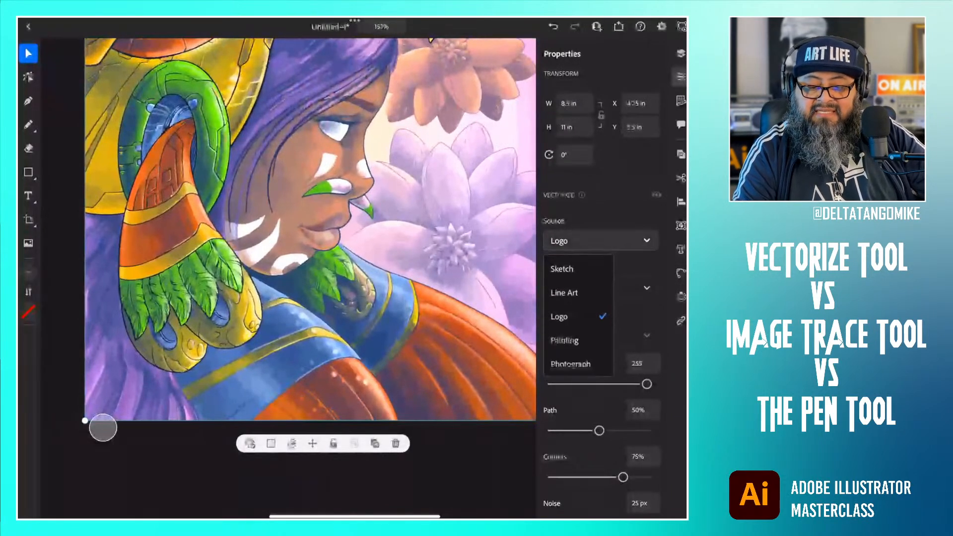
click(564, 336)
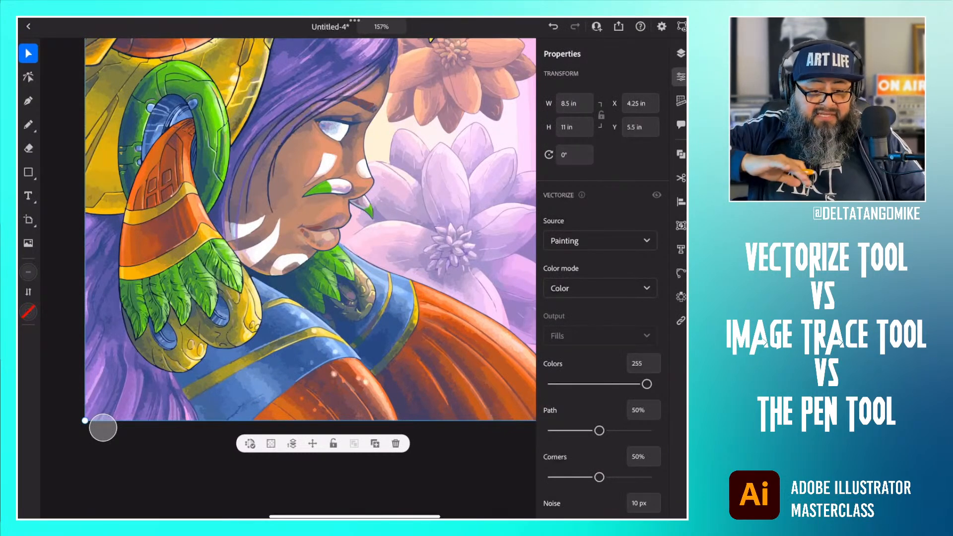
scroll(229, 462, up, 5)
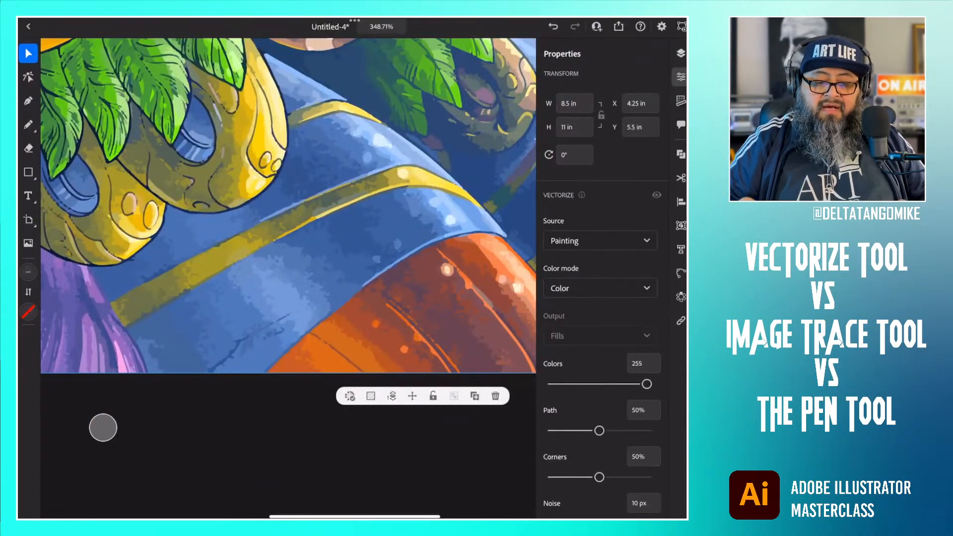
scroll(249, 457, down, 3)
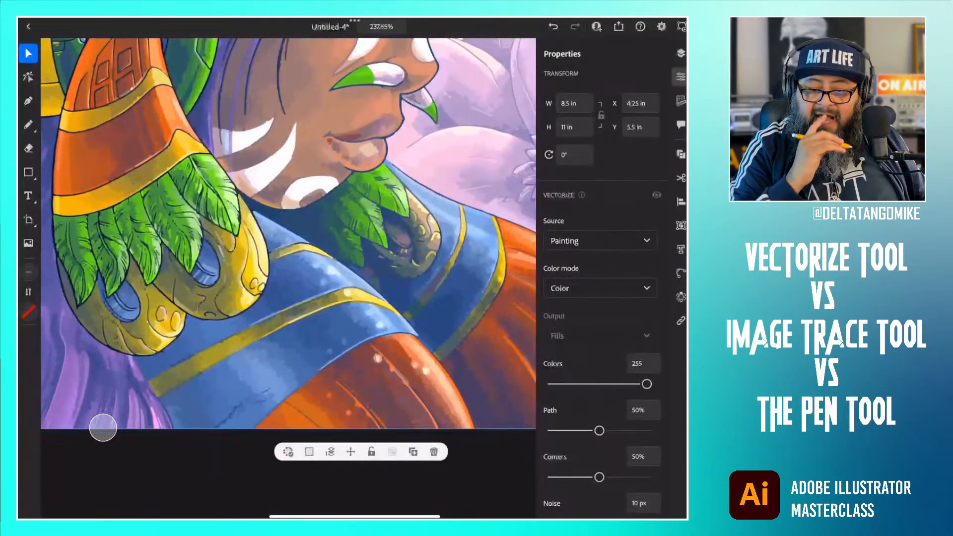
Step: Set the vectorization source of the illustration to Photograph
click(600, 241)
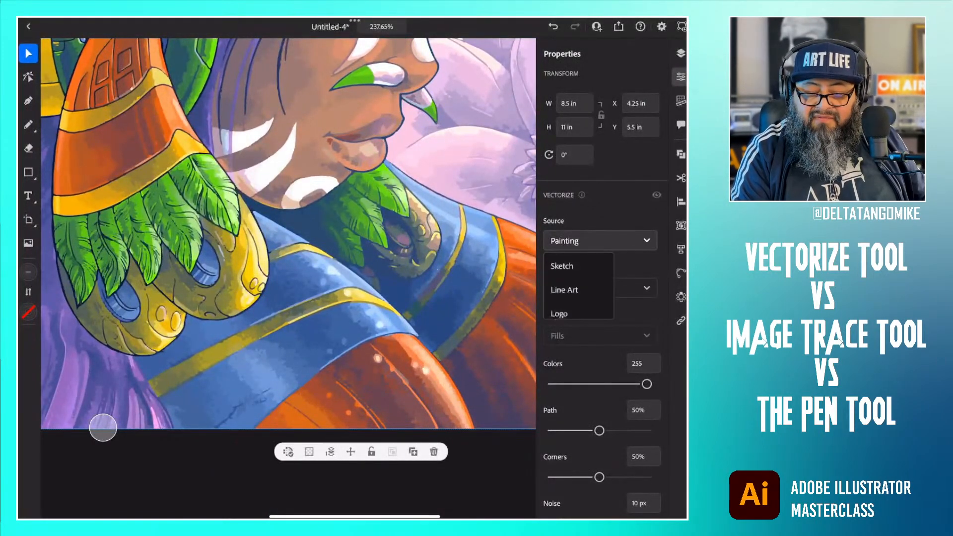
click(571, 310)
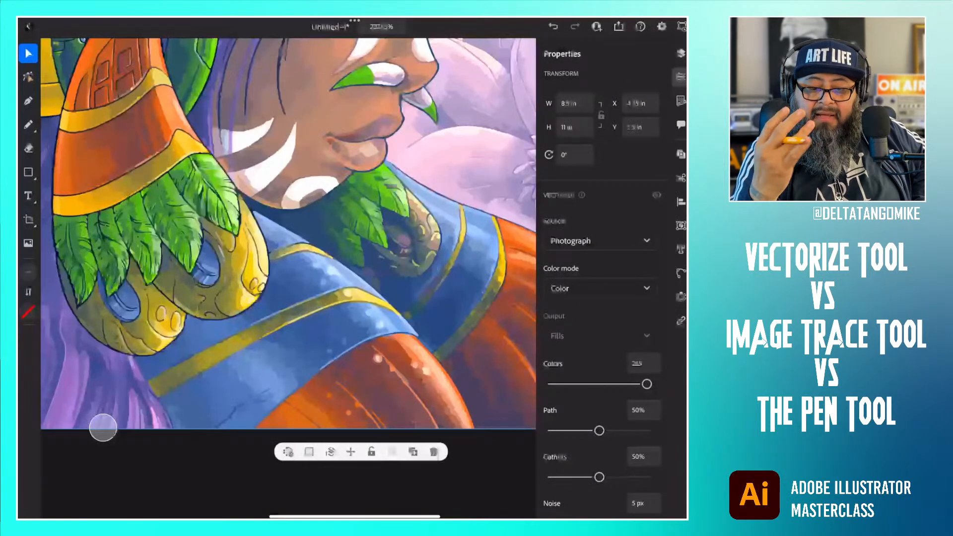
Step: Try the Grayscale color mode on the vectorized illustration and return it to Color
click(600, 288)
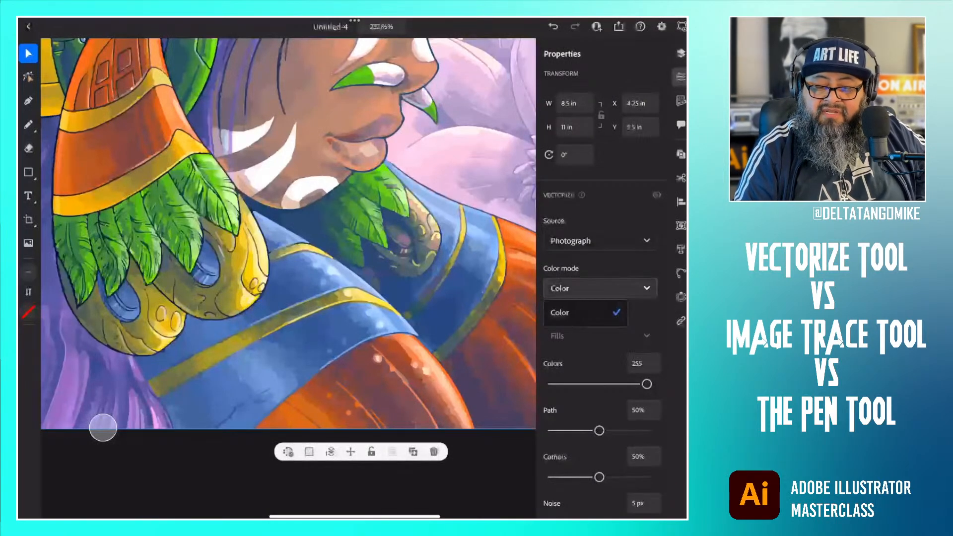
click(567, 337)
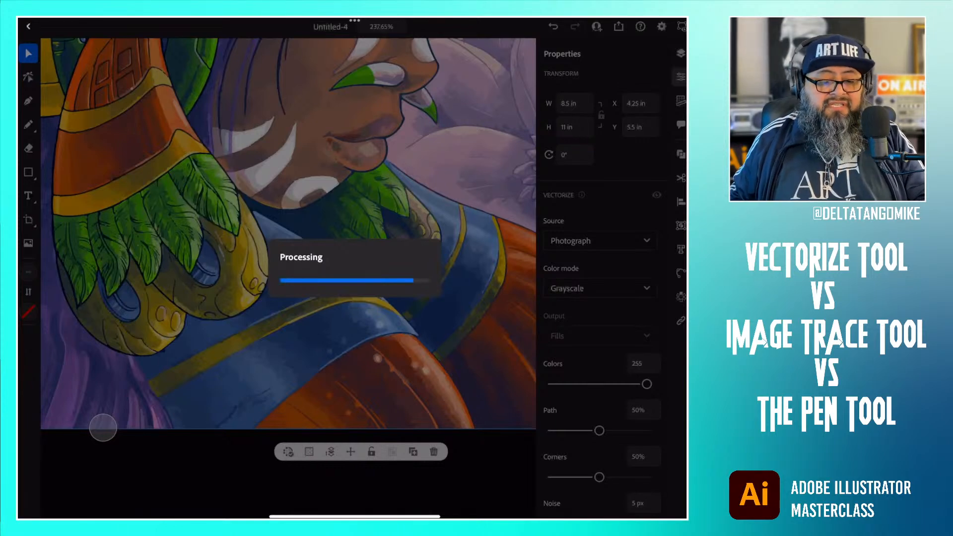
scroll(230, 471, down, 5)
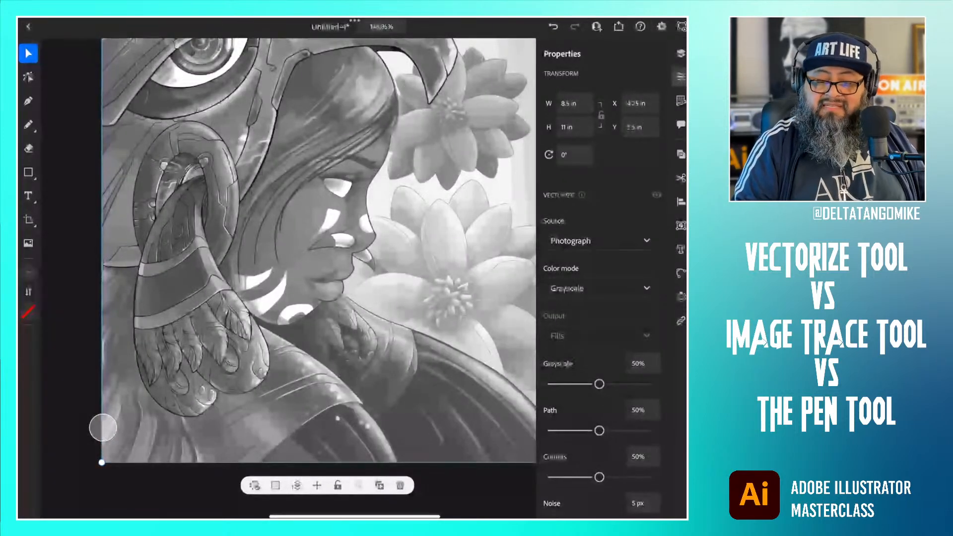
click(600, 288)
click(560, 314)
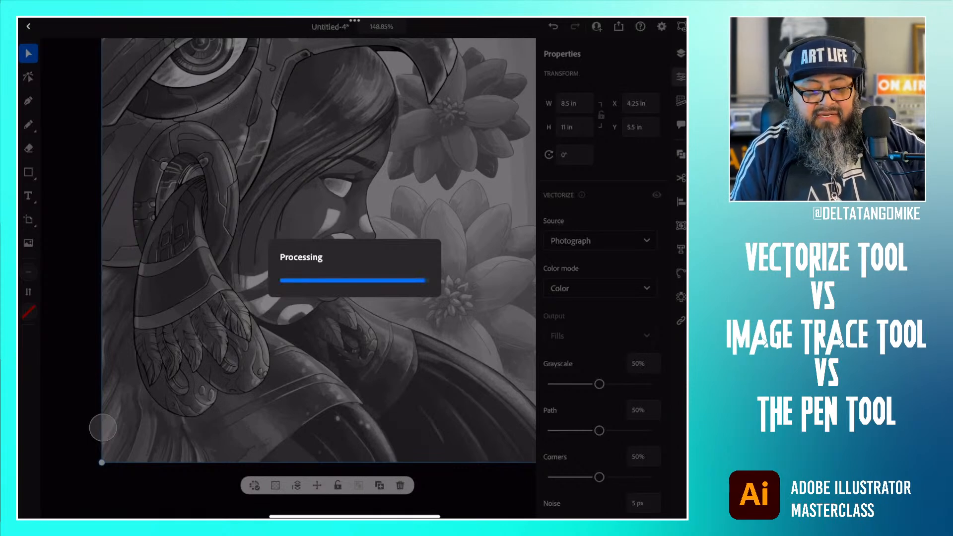
scroll(438, 391, up, 5)
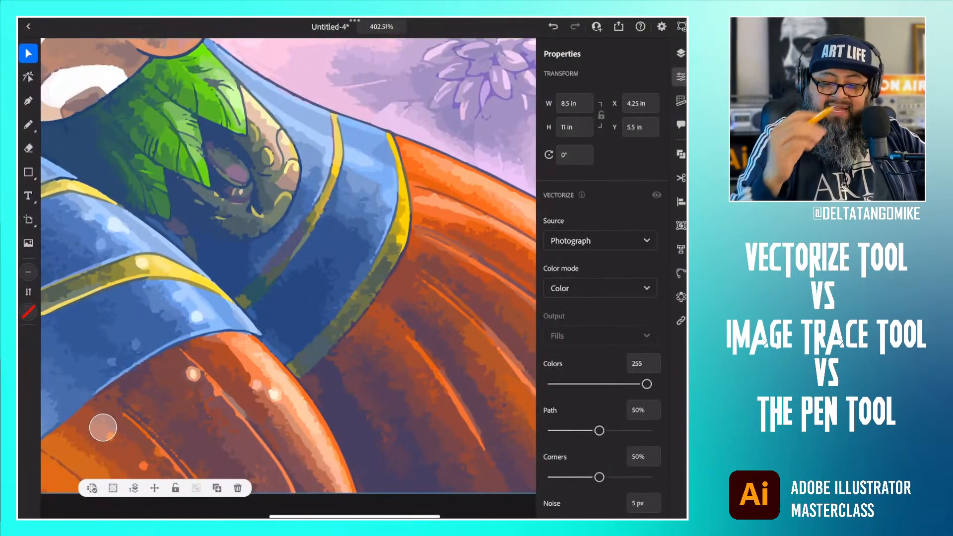
Step: Try raising the vectorization noise to 27 px and on to 74 px, and examine the collar area
scroll(628, 266, down, 5)
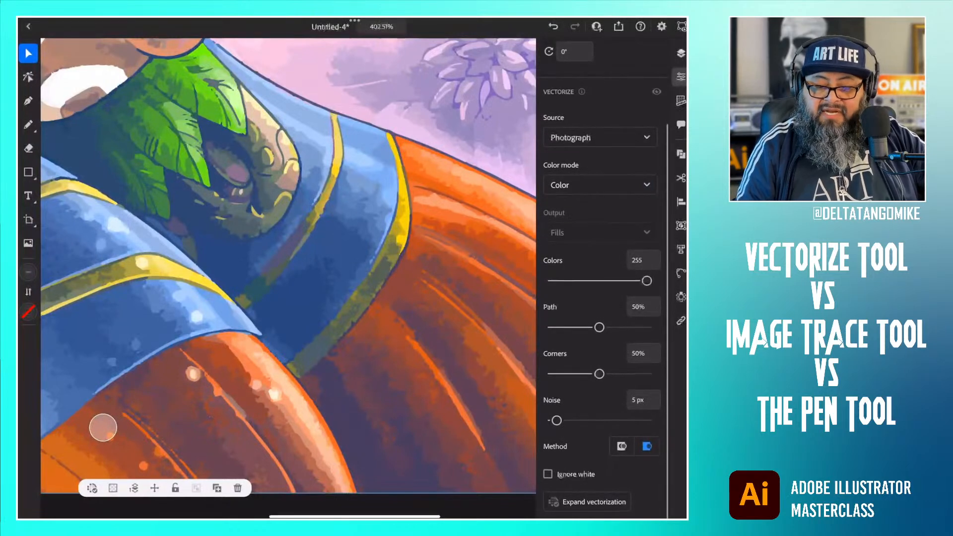
drag(557, 421, 578, 421)
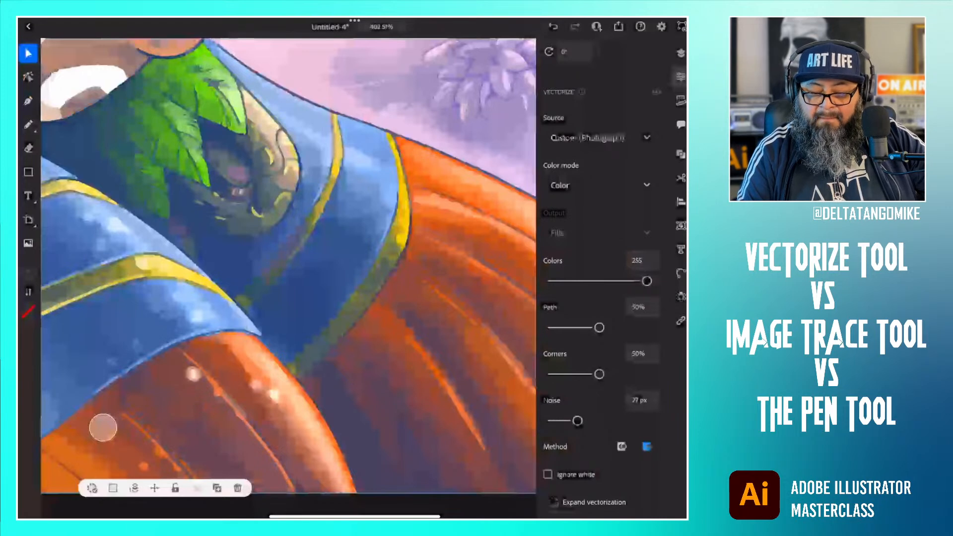
drag(578, 421, 624, 420)
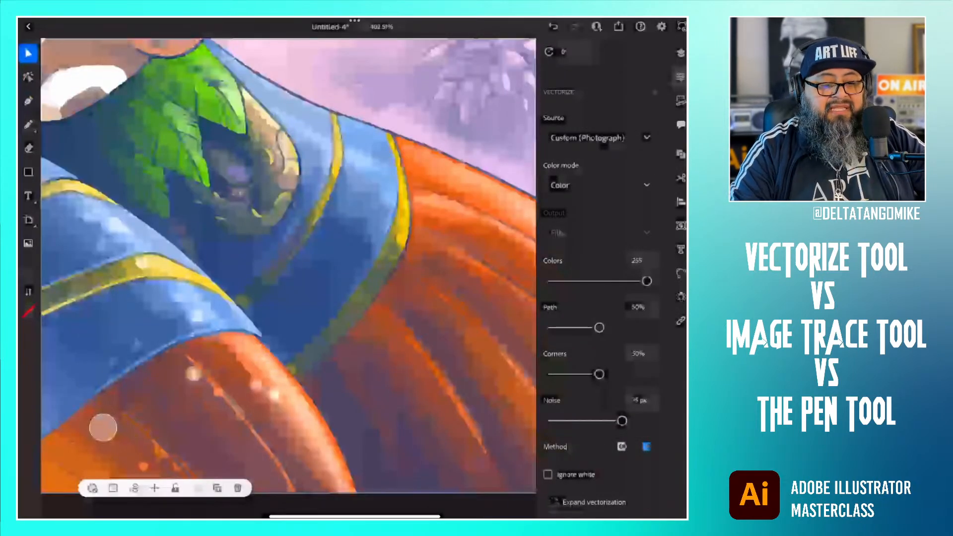
drag(255, 155, 434, 414)
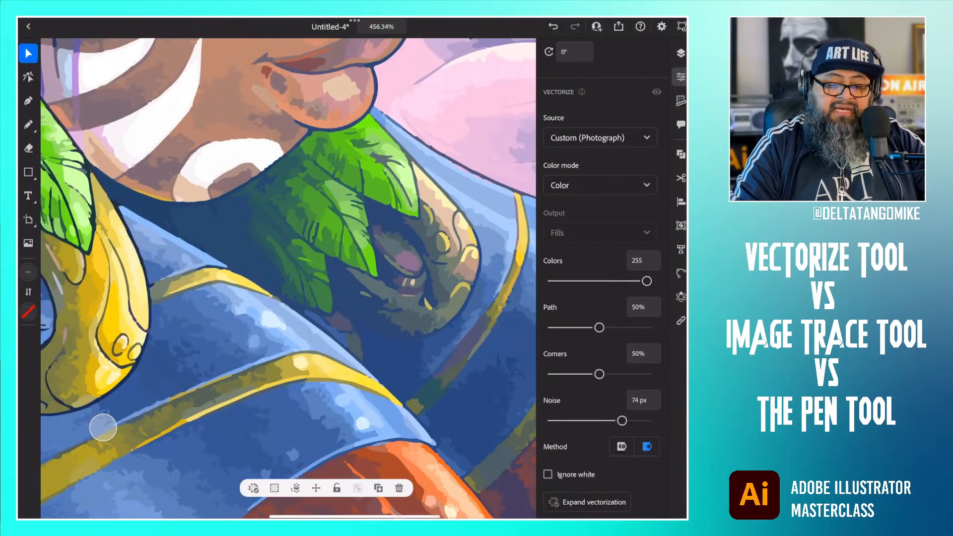
mouse_move(425, 266)
mouse_down()
mouse_move(442, 269)
mouse_move(427, 253)
mouse_move(430, 267)
mouse_up()
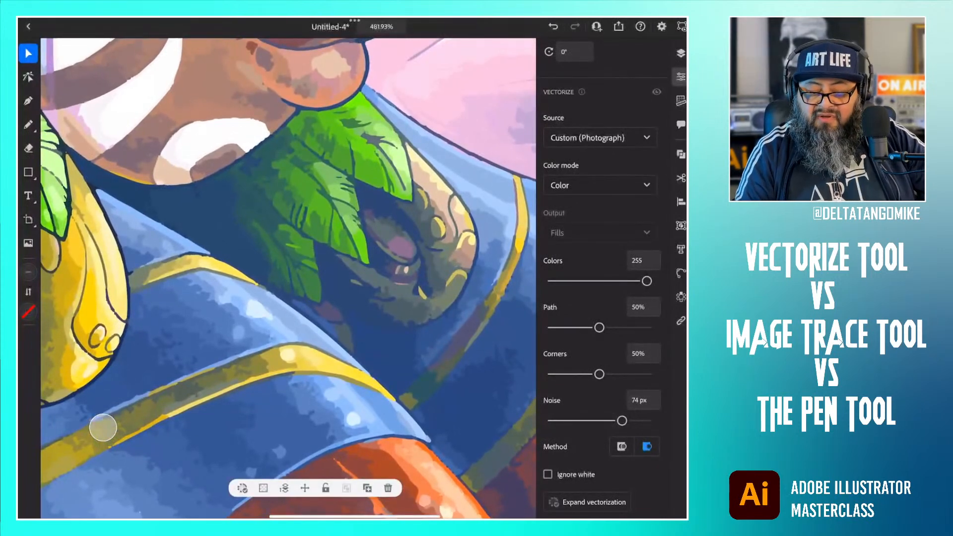
Step: Set the vectorization noise to 1 px and reduce the colors to 155
drag(622, 420, 552, 422)
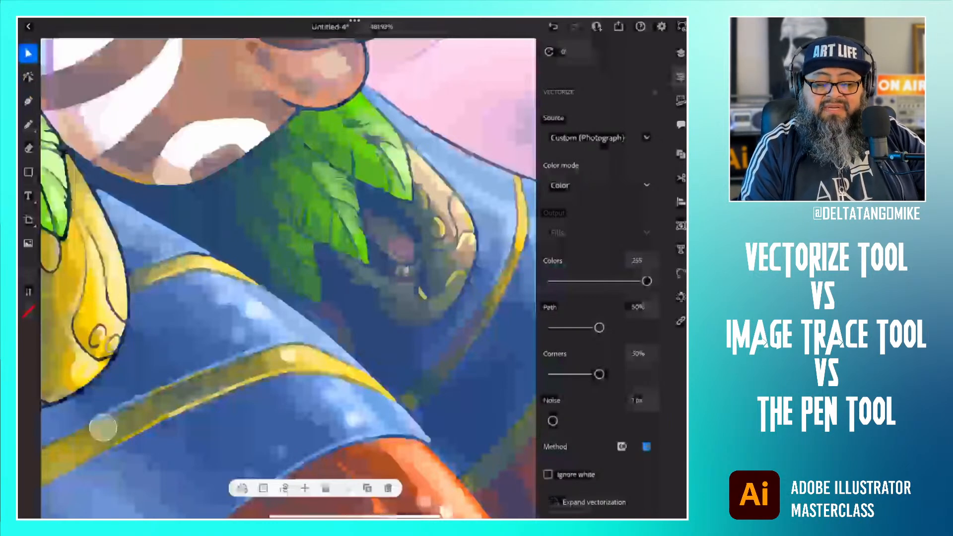
scroll(377, 342, up, 5)
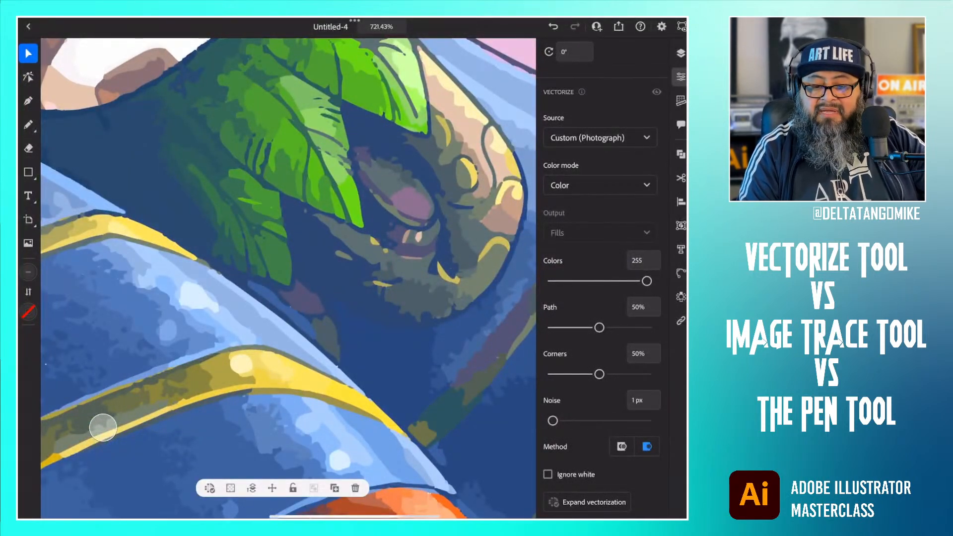
drag(647, 282, 604, 284)
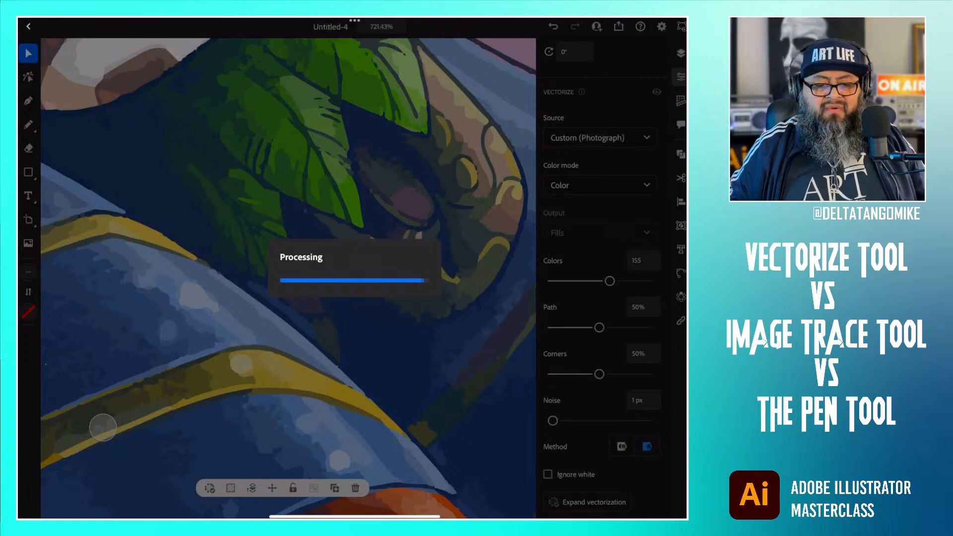
scroll(227, 338, down, 5)
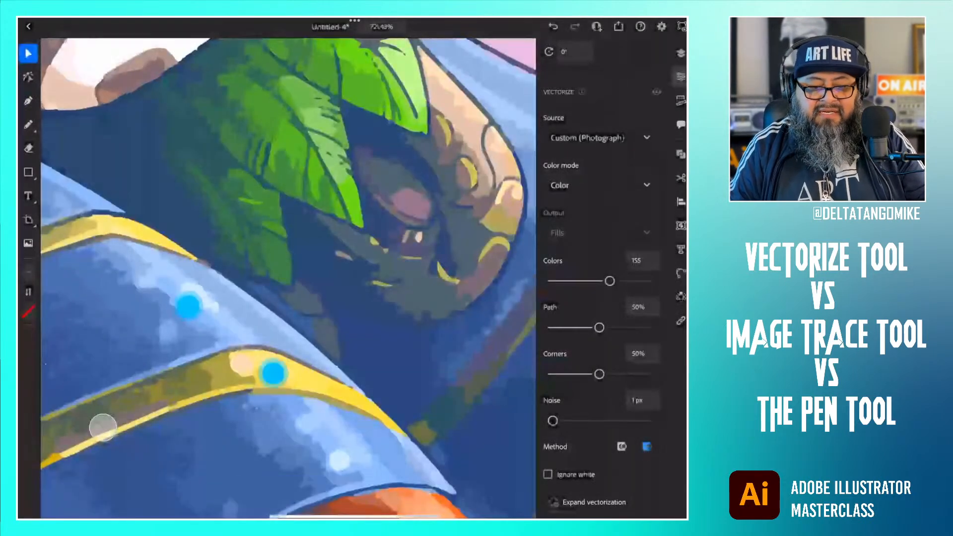
scroll(245, 347, up, 3)
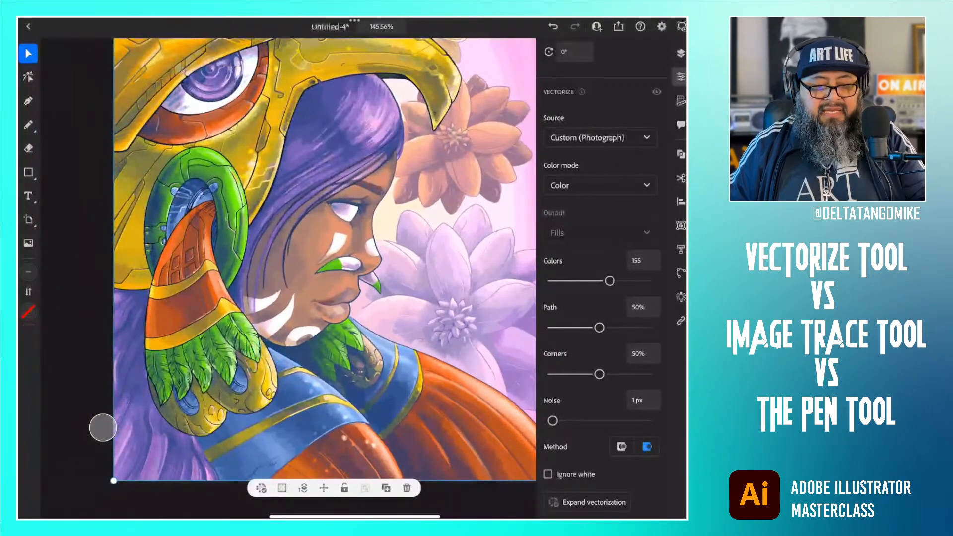
scroll(250, 308, up, 2)
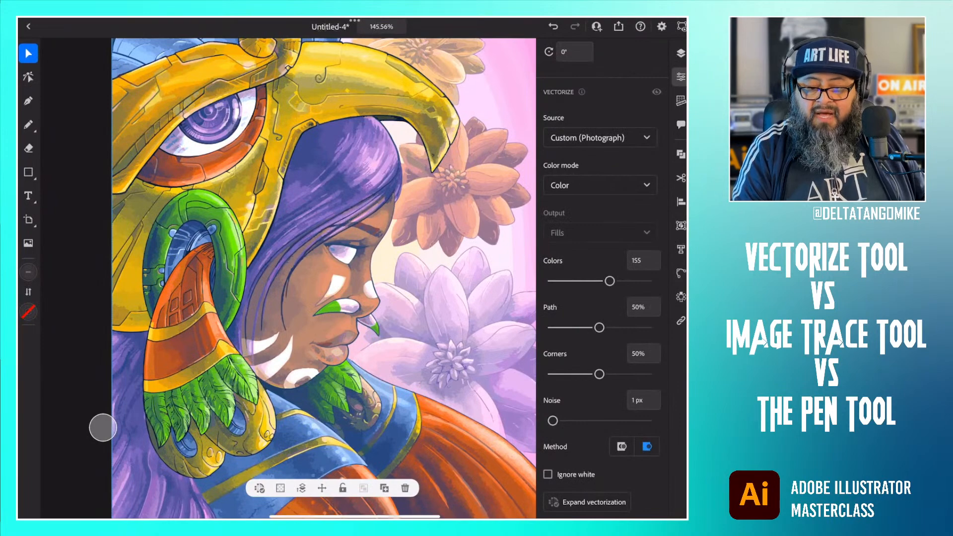
Step: Set the vectorization path value to 22% and expand the vectorization of the illustration
drag(599, 328, 572, 327)
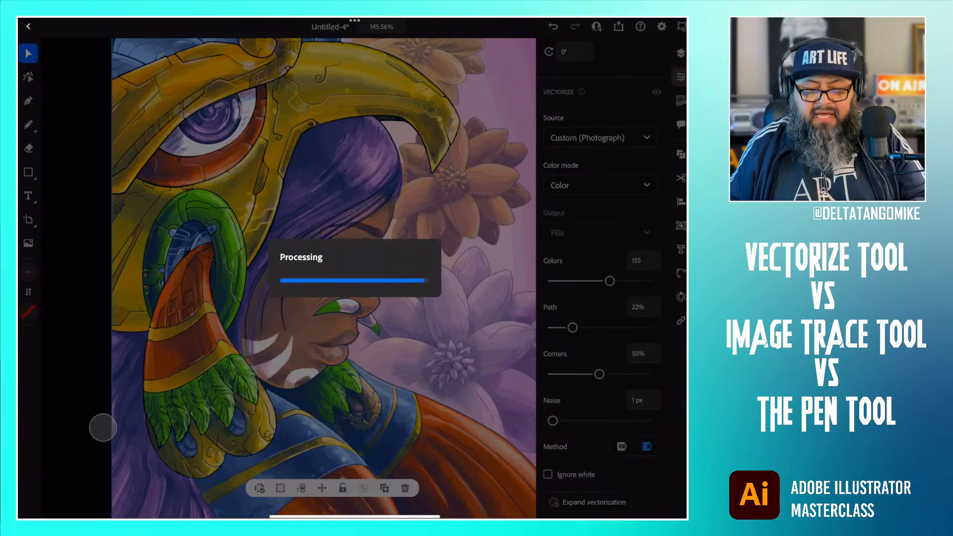
scroll(329, 393, up, 5)
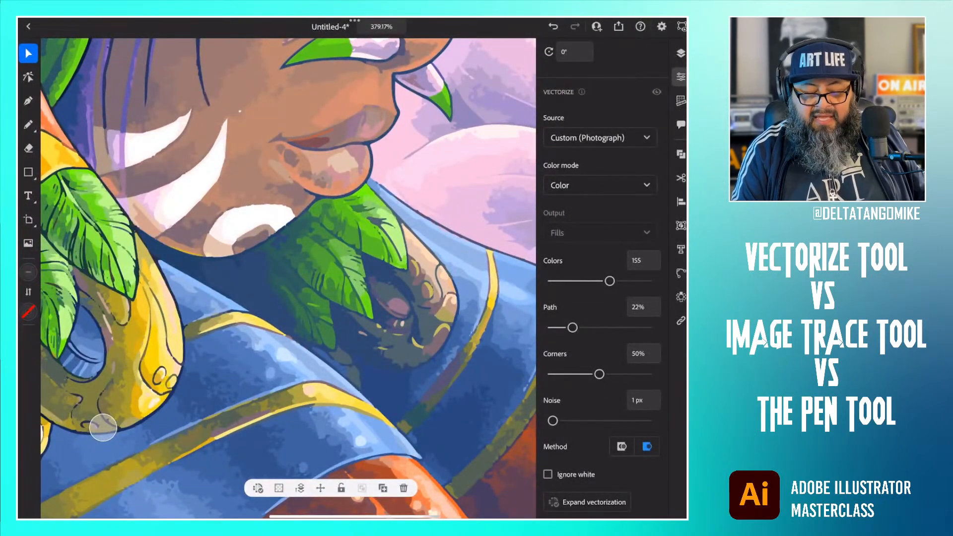
scroll(244, 342, down, 5)
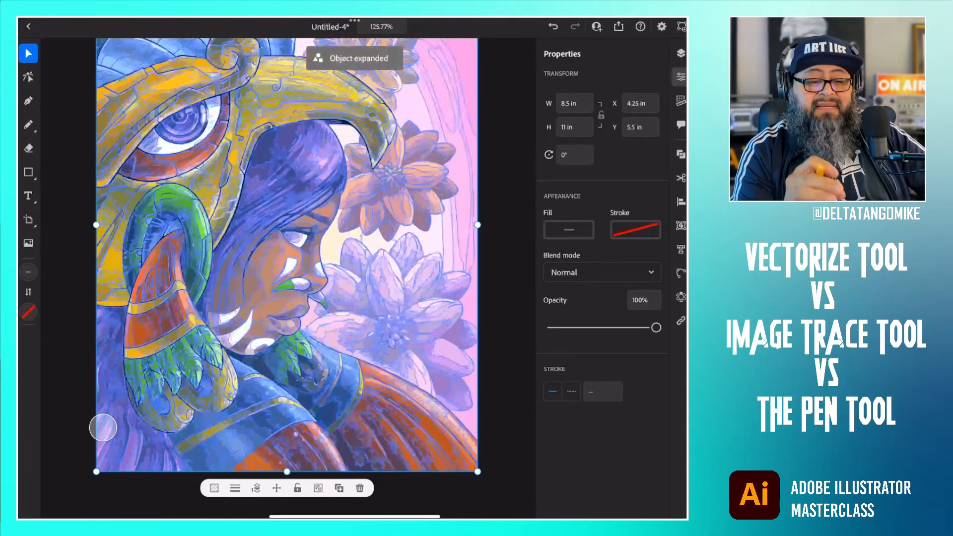
scroll(354, 234, up, 5)
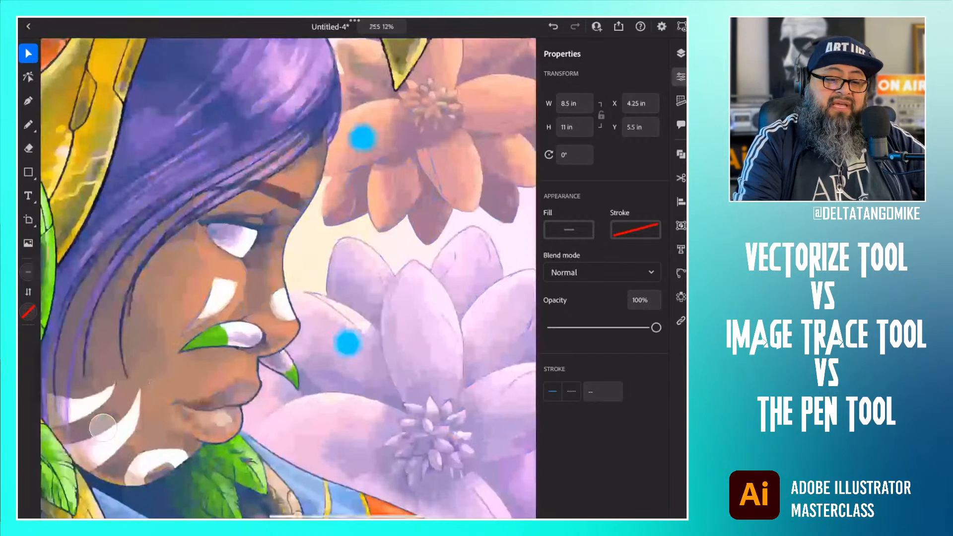
scroll(285, 174, up, 2)
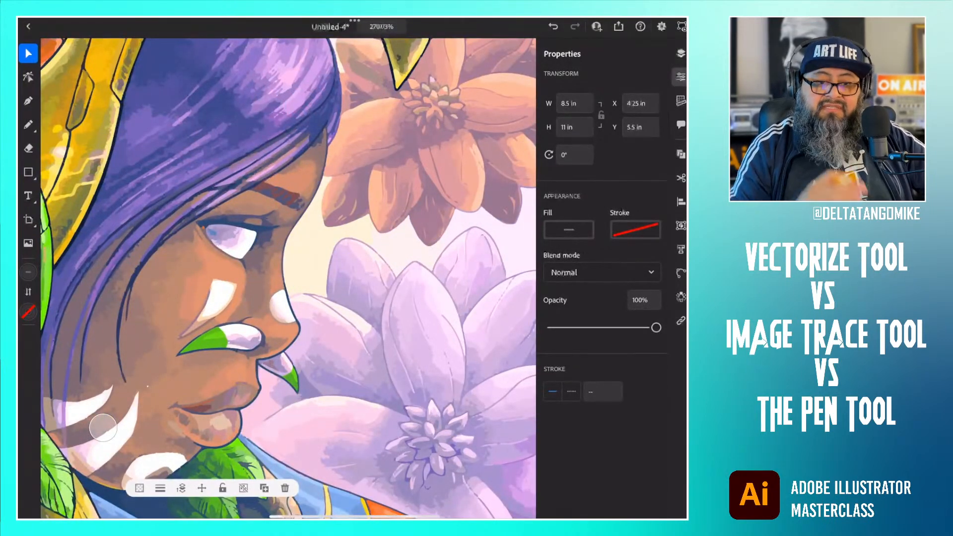
scroll(405, 321, down, 6)
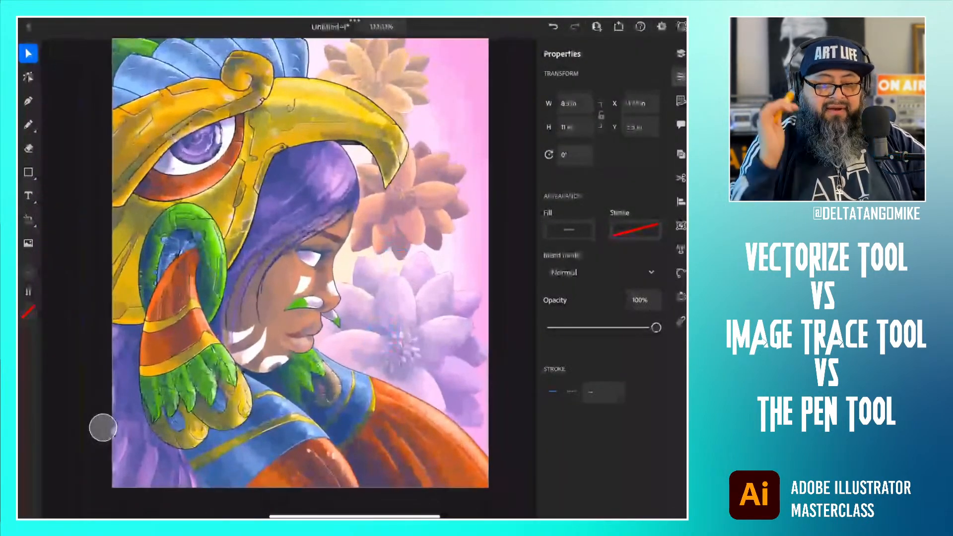
Step: Rename the document as Eagle Warrior
click(331, 27)
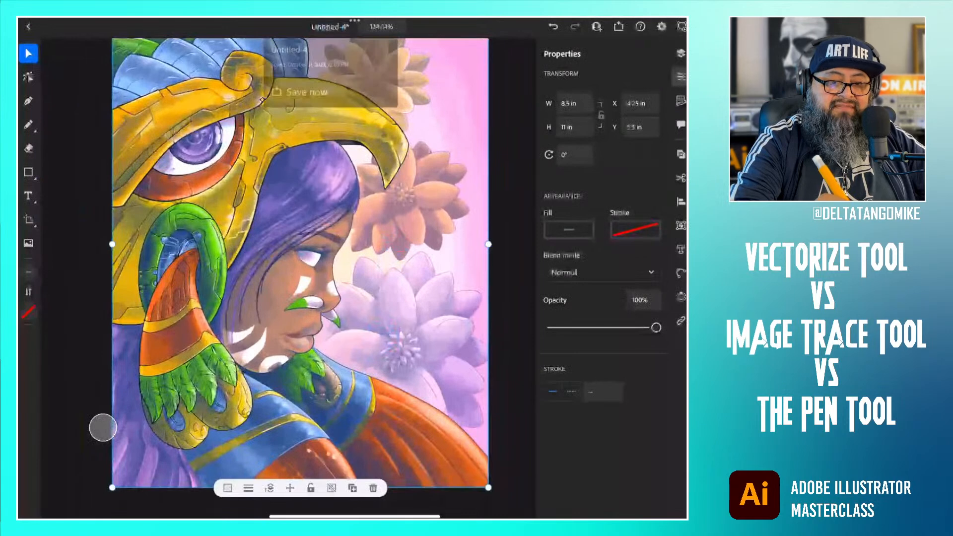
click(320, 47)
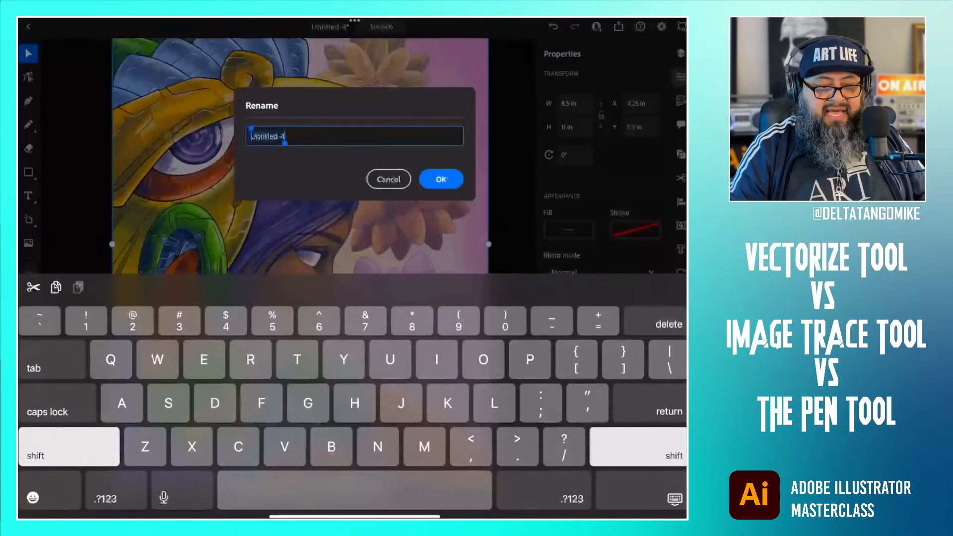
key(BackSpace)
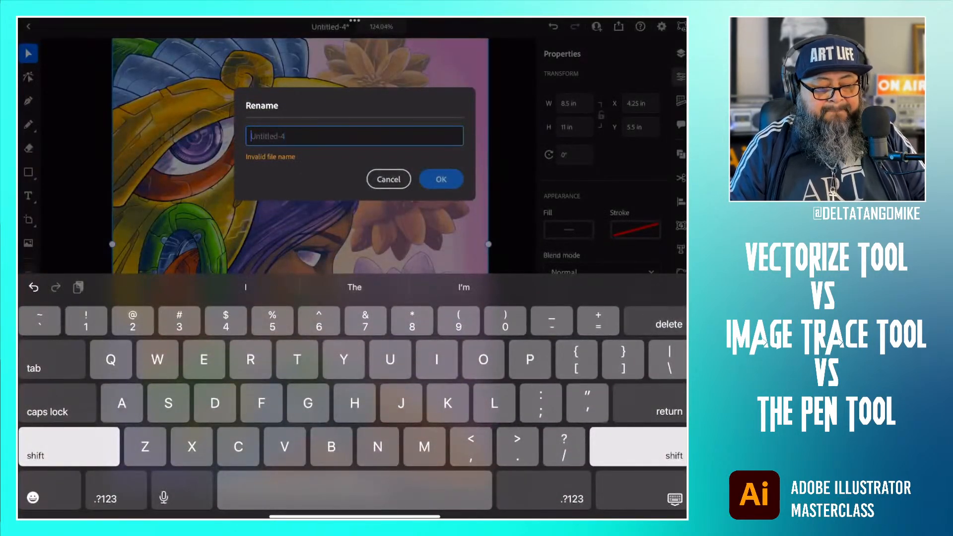
text(Eag)
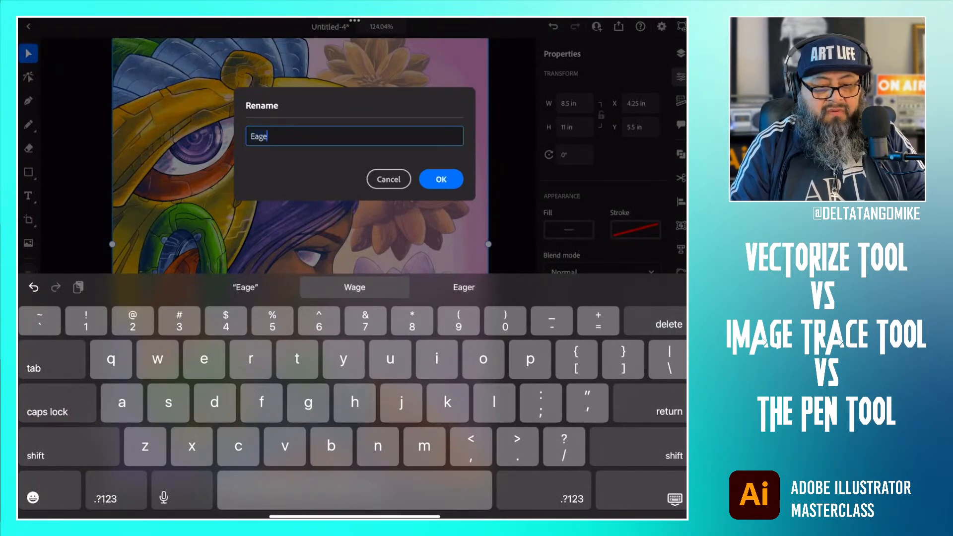
text(le Wa)
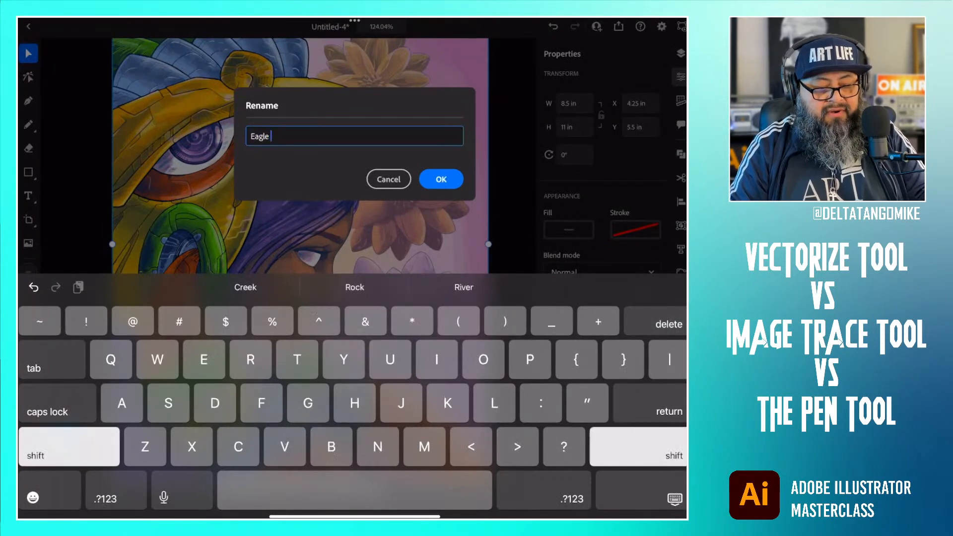
text(rrior)
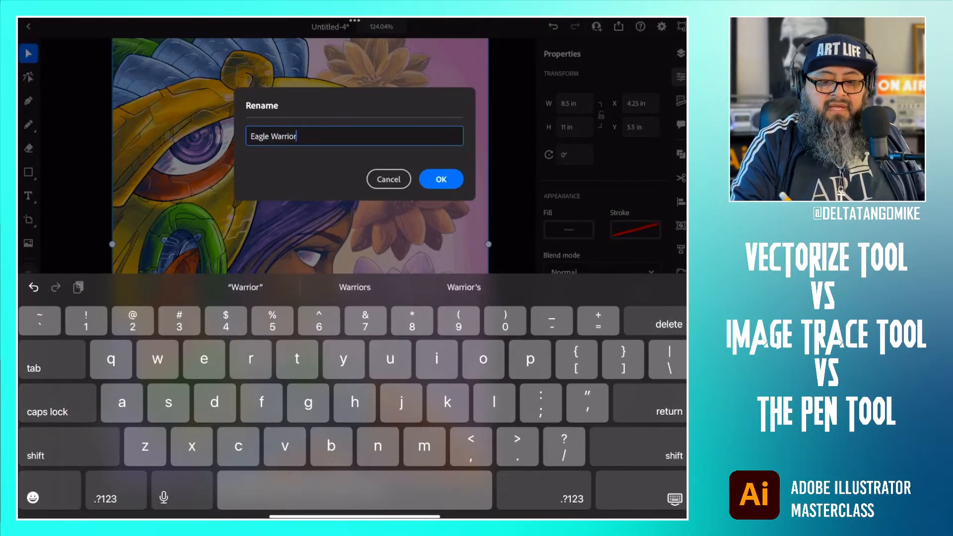
key(Return)
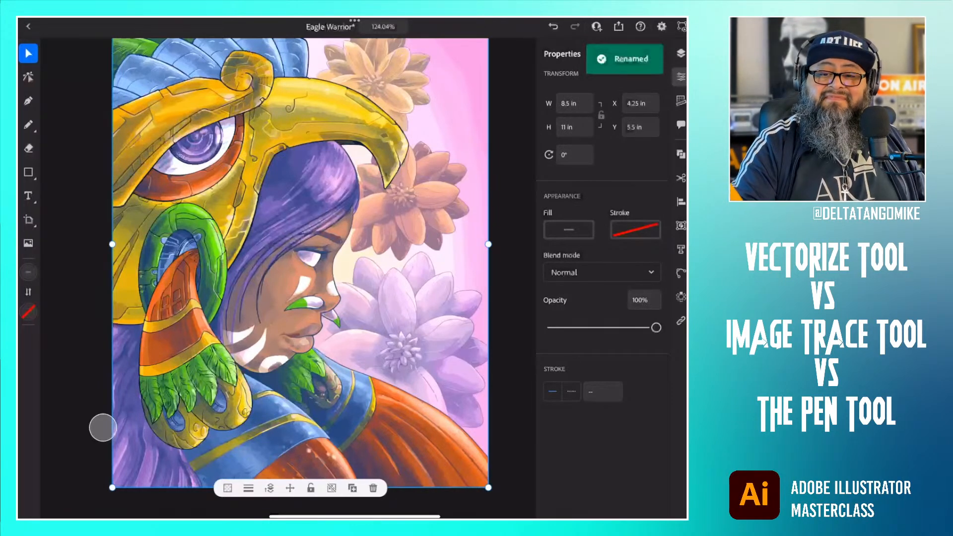
Step: Add a layer above the vectorized artwork, place the original painted illustration on it, and lock the placed image
click(680, 53)
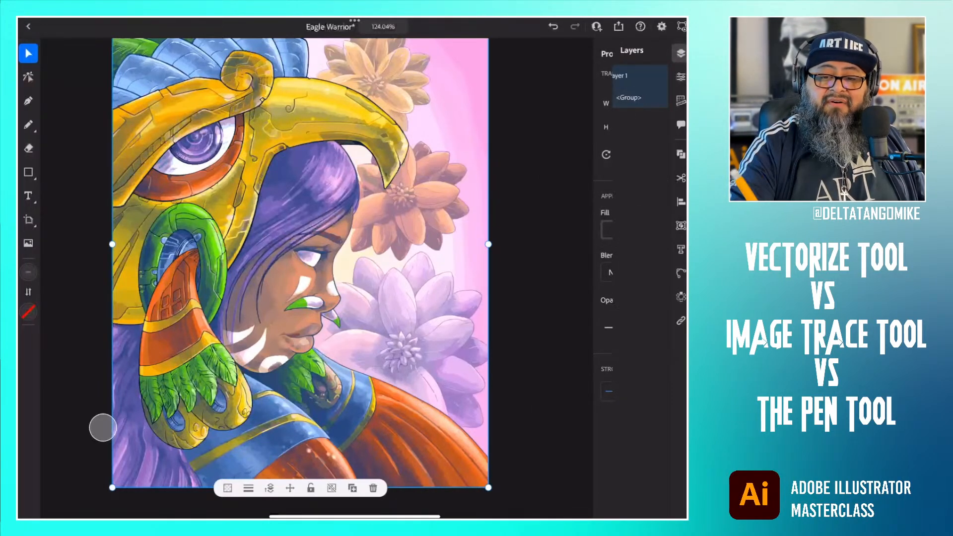
click(542, 76)
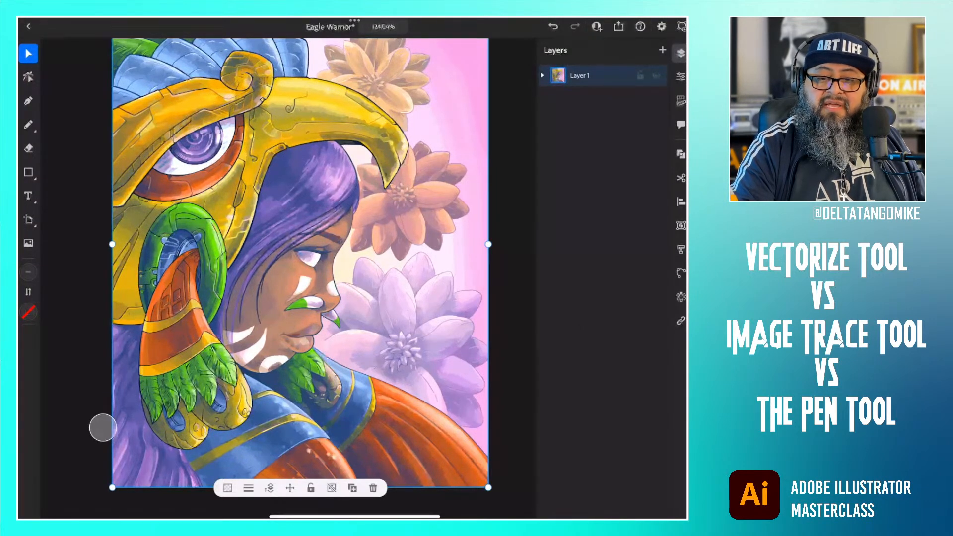
click(663, 50)
click(29, 243)
click(65, 228)
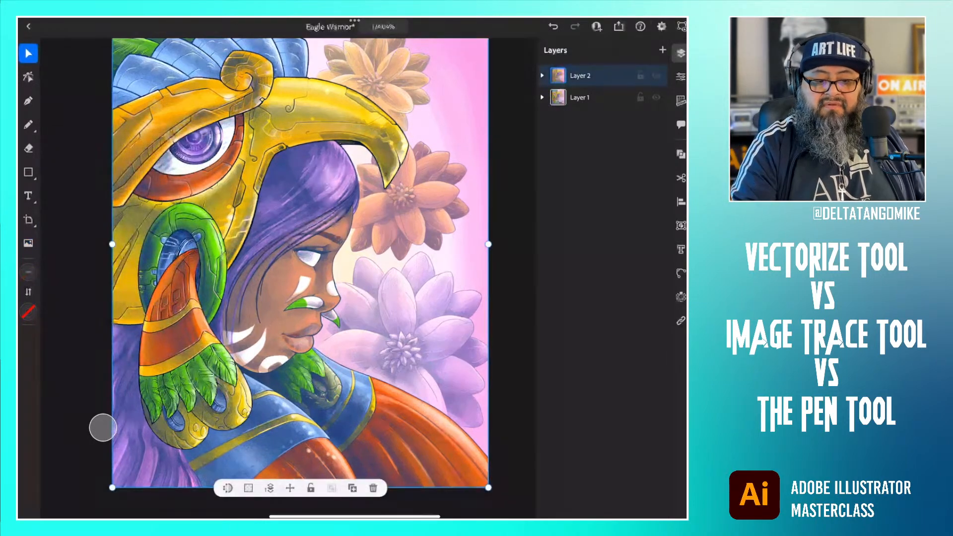
scroll(499, 267, up, 5)
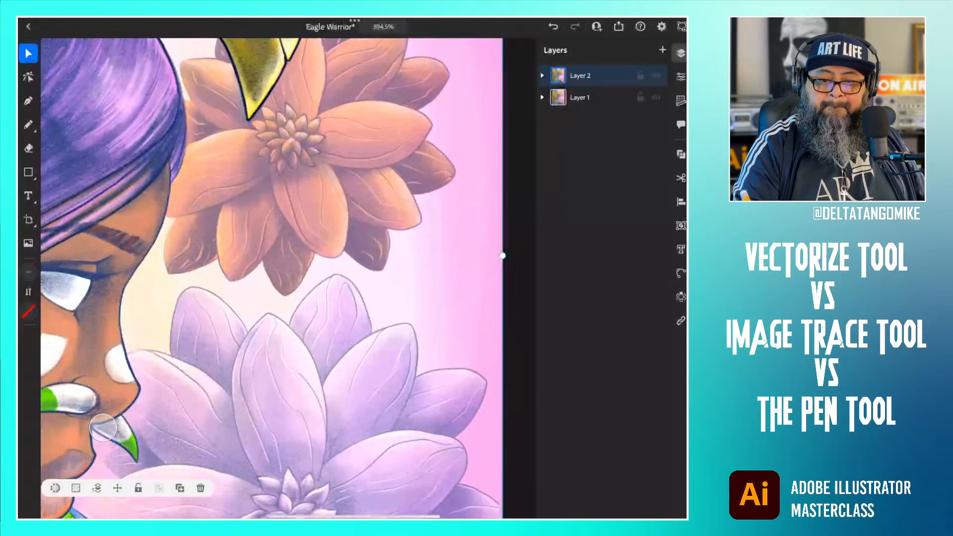
click(138, 488)
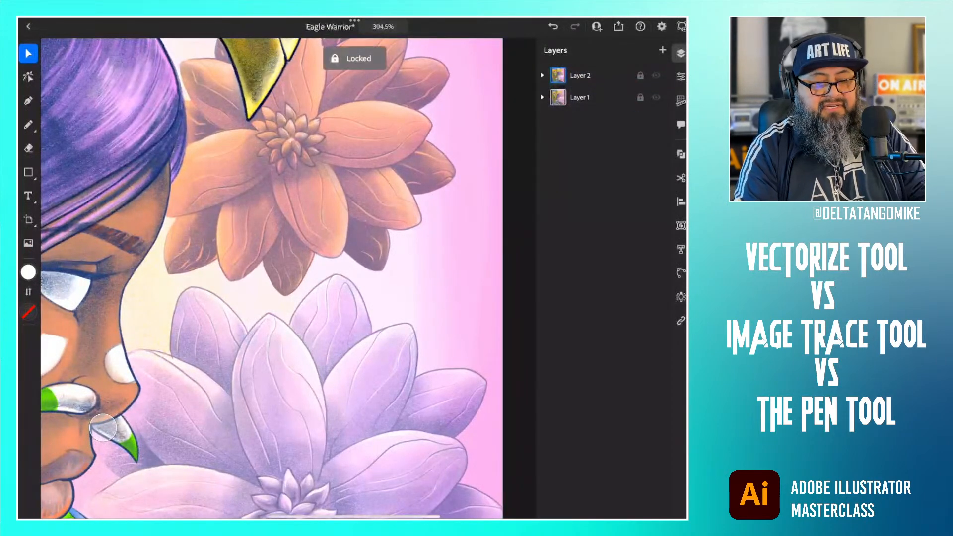
Step: Toggle the visibility of Layer 2 to compare the original with the vectorized artwork around the woman's eye and across the whole artboard
scroll(269, 353, up, 8)
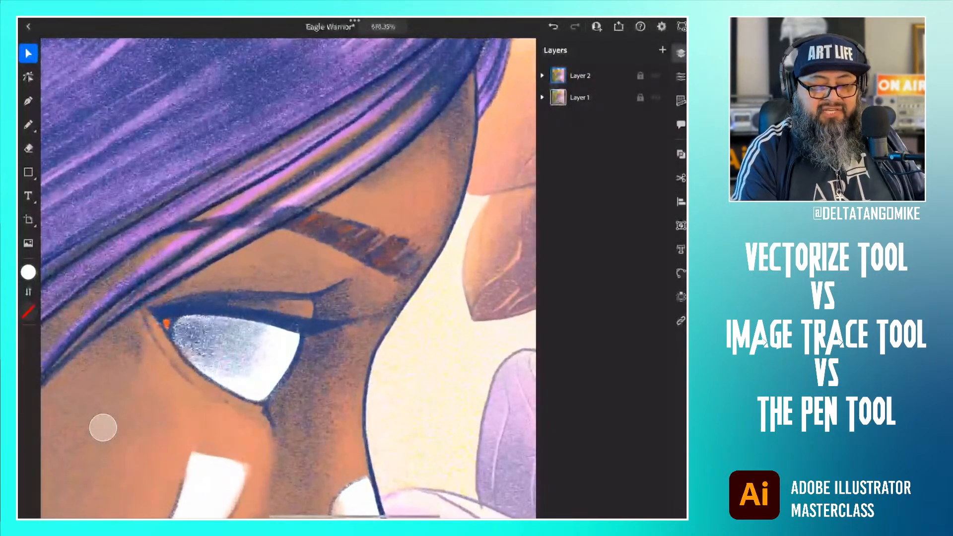
click(657, 76)
click(657, 75)
click(657, 75)
click(657, 75)
click(656, 76)
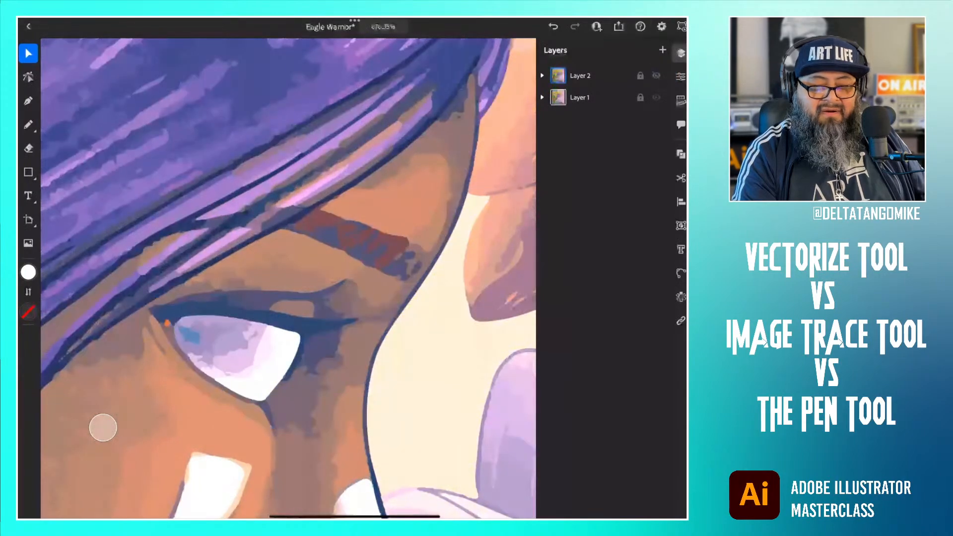
click(656, 75)
click(656, 76)
click(657, 76)
click(656, 75)
click(657, 76)
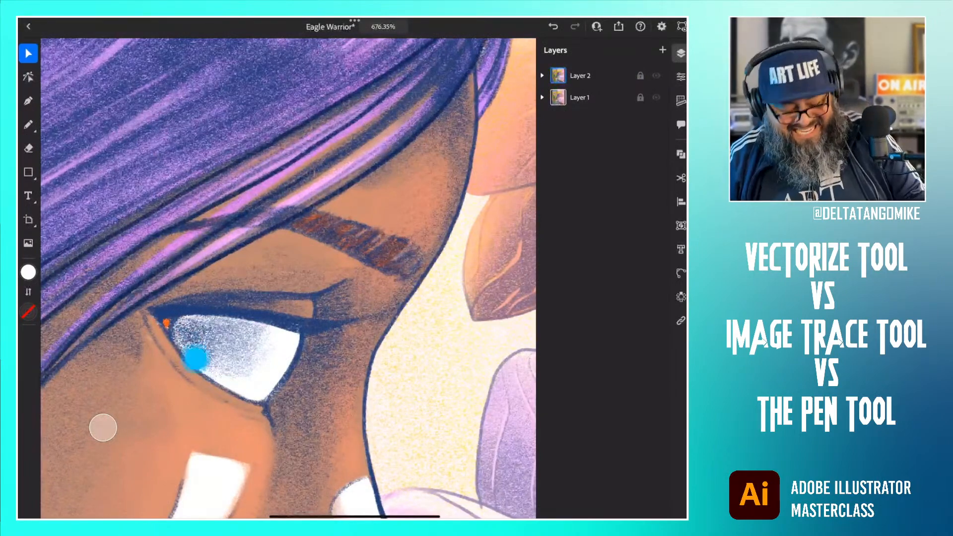
scroll(305, 314, down, 10)
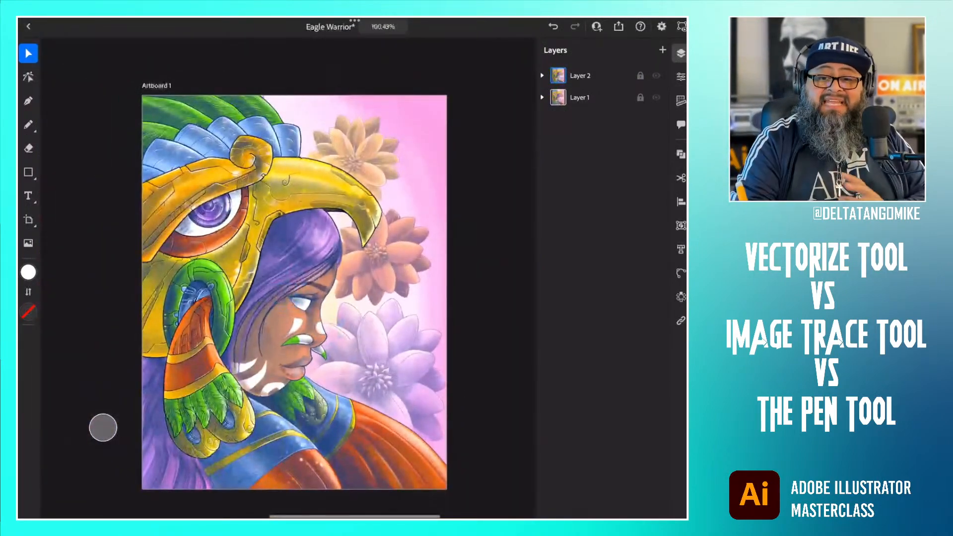
click(657, 75)
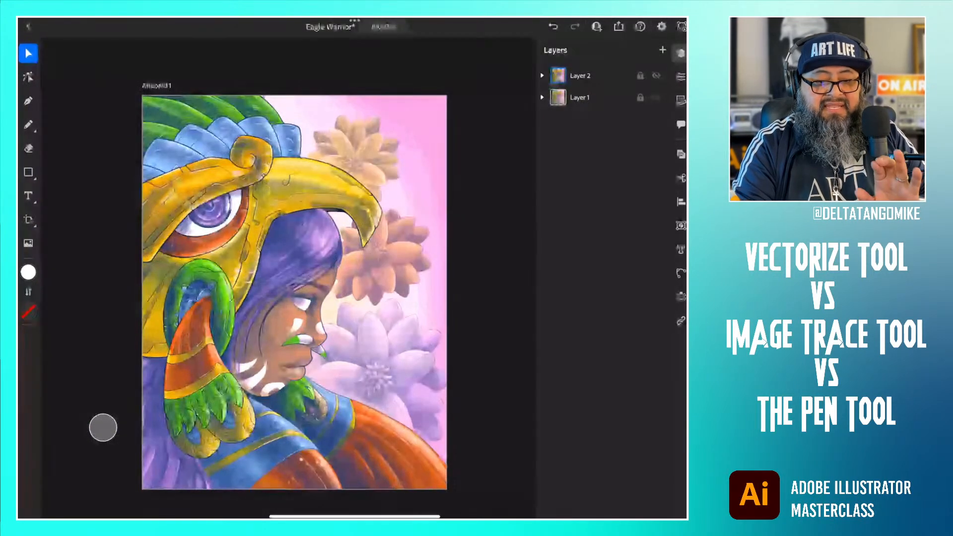
click(656, 75)
Step: Unlock Layer 2 and Layer 1, and check the document's save details
click(640, 75)
click(641, 97)
click(330, 27)
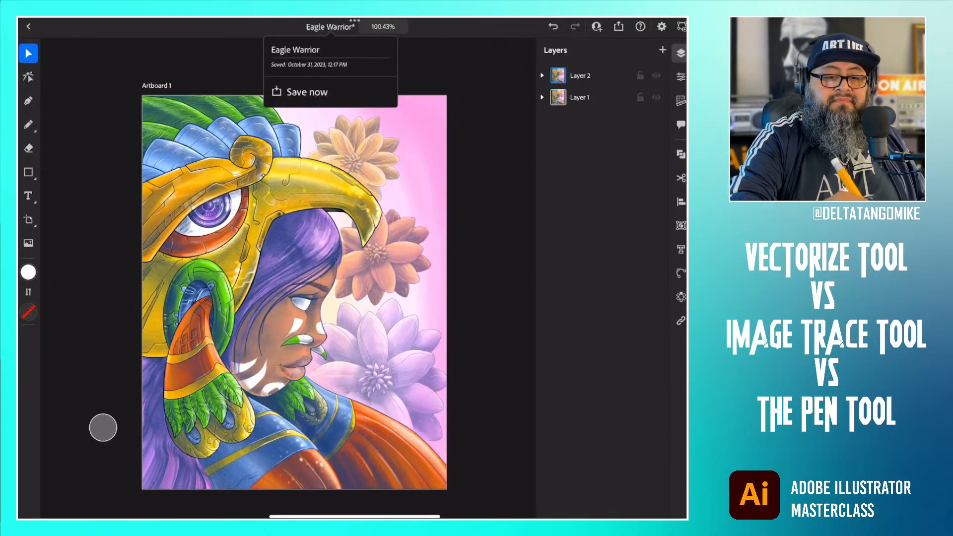
click(490, 149)
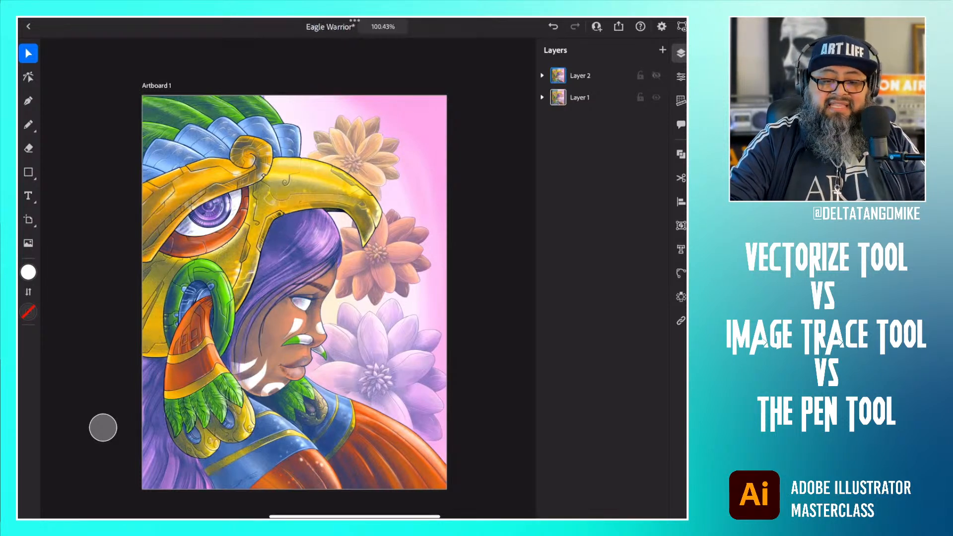
Step: With Layer 2 hidden, examine the edges of the vector shapes on the woman's cheek up to extreme magnification
scroll(243, 347, up, 10)
scroll(243, 346, up, 5)
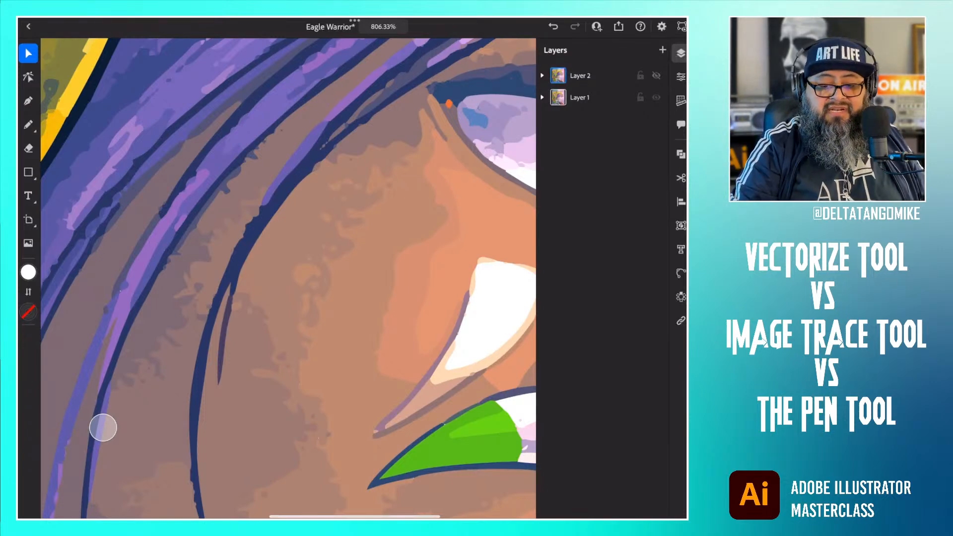
scroll(376, 265, up, 10)
scroll(397, 281, up, 10)
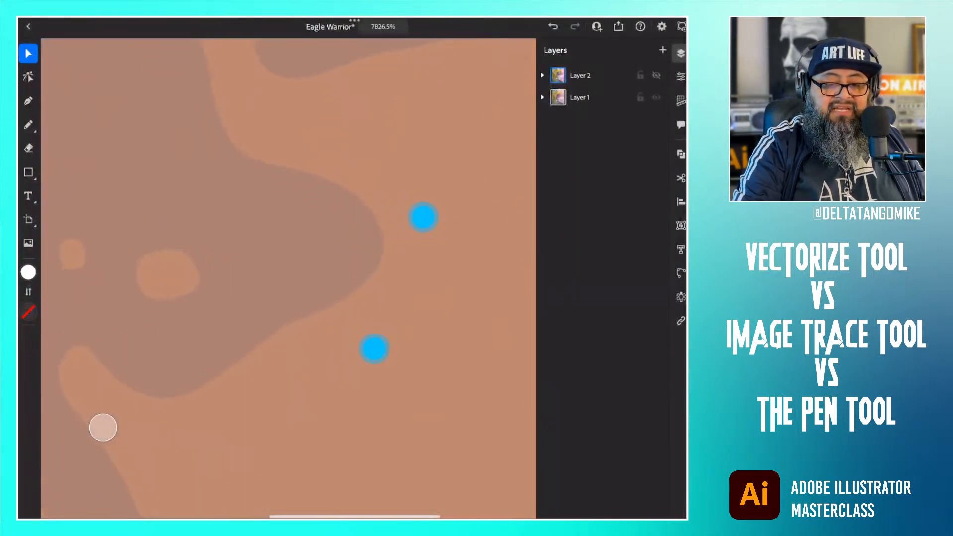
scroll(407, 283, up, 8)
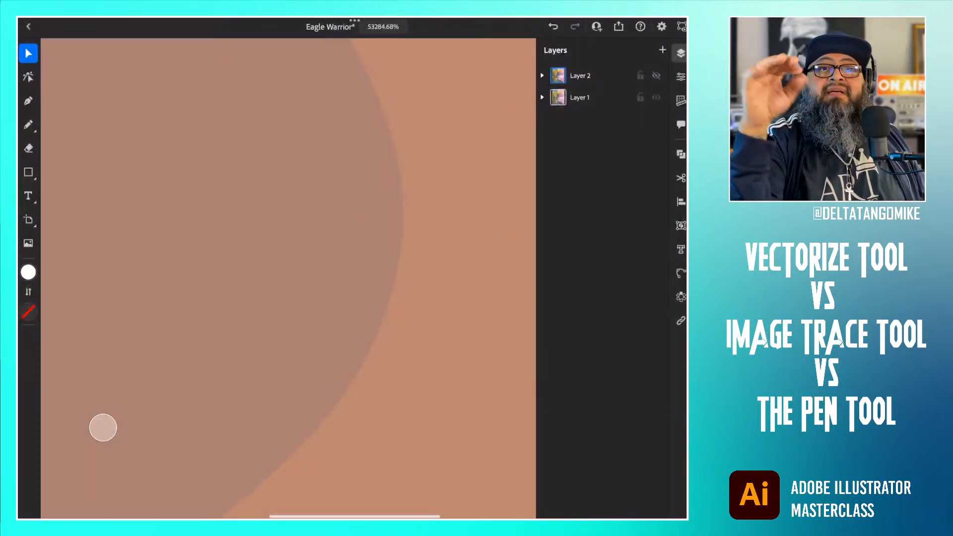
scroll(411, 298, down, 8)
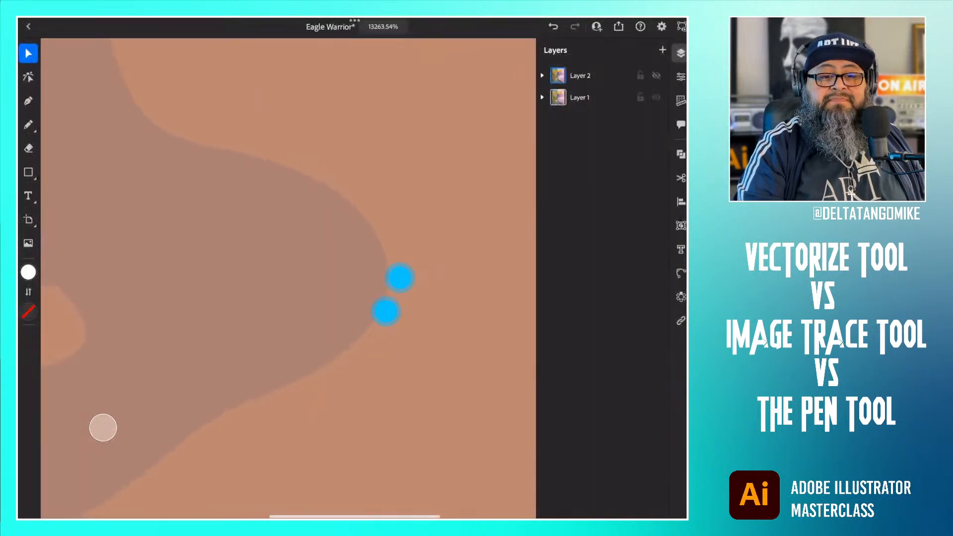
scroll(386, 307, up, 8)
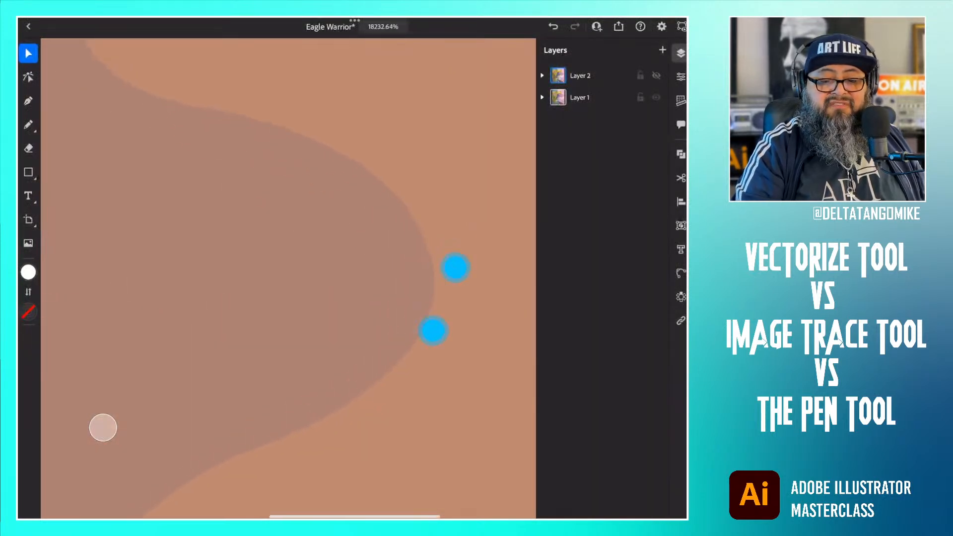
scroll(414, 295, up, 4)
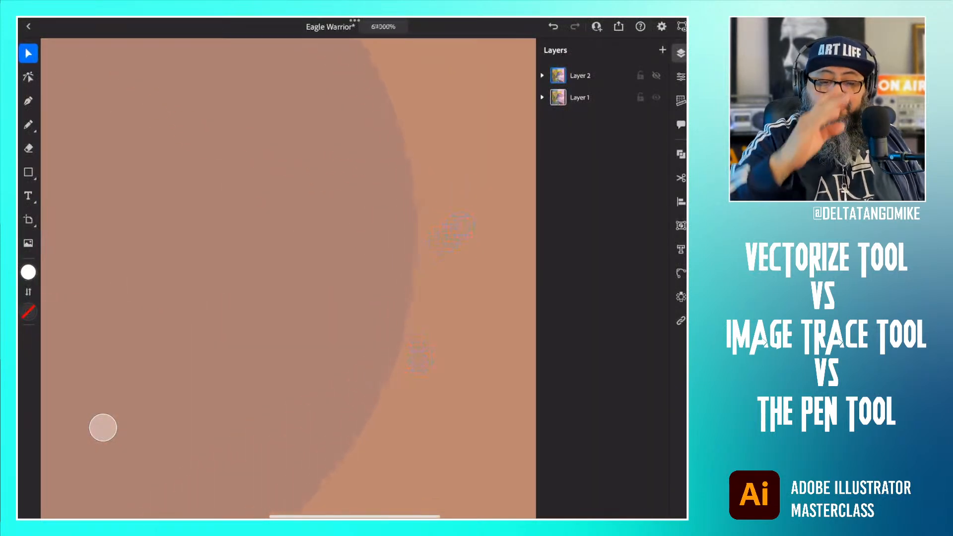
scroll(420, 278, down, 10)
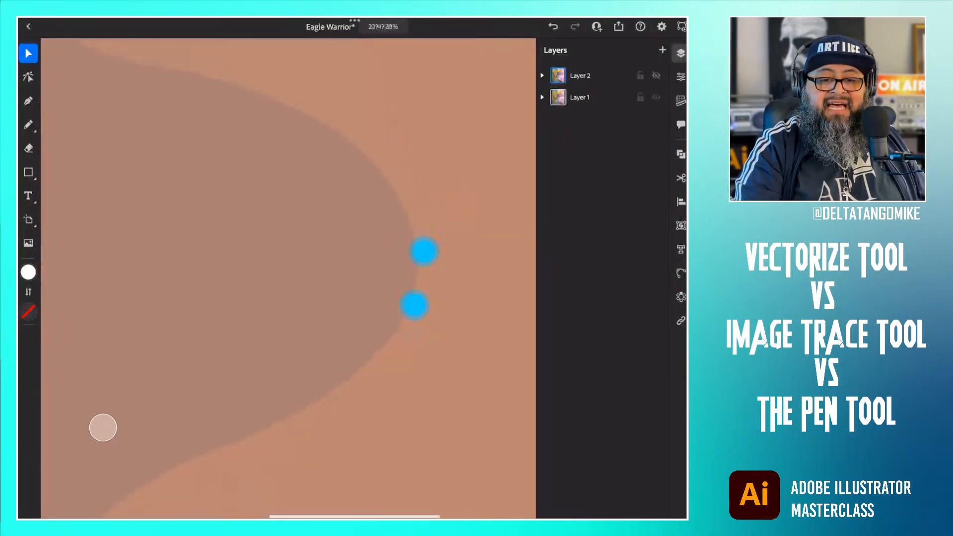
scroll(409, 325, down, 10)
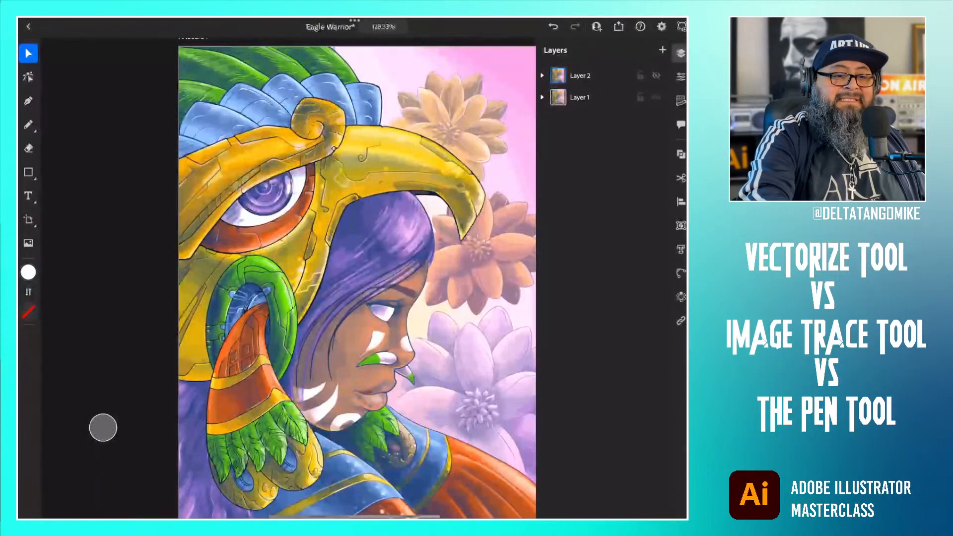
Step: Close the document to the home screen, switch to Illustrator on the desktop, and open the Eagle Warrior cloud document
click(28, 26)
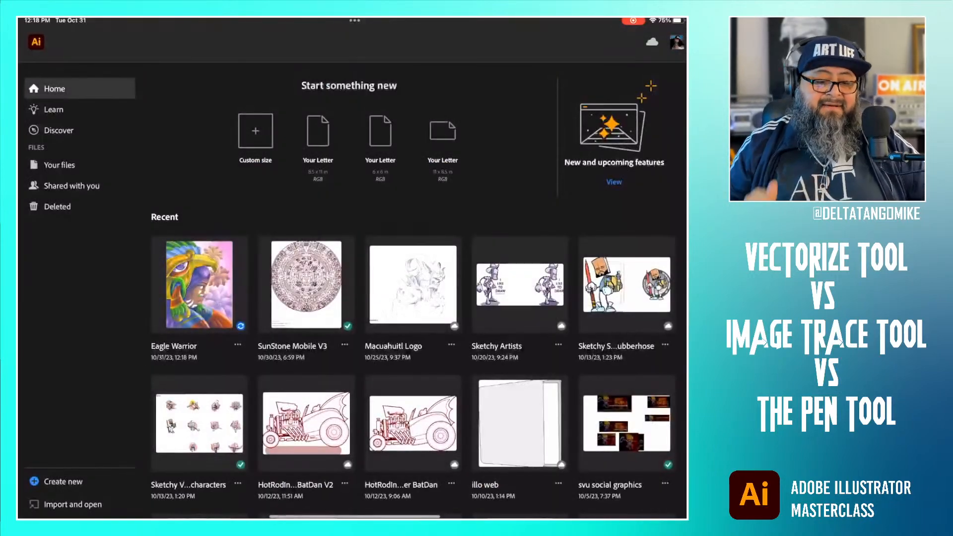
scroll(299, 296, down, 1)
scroll(298, 297, down, 1)
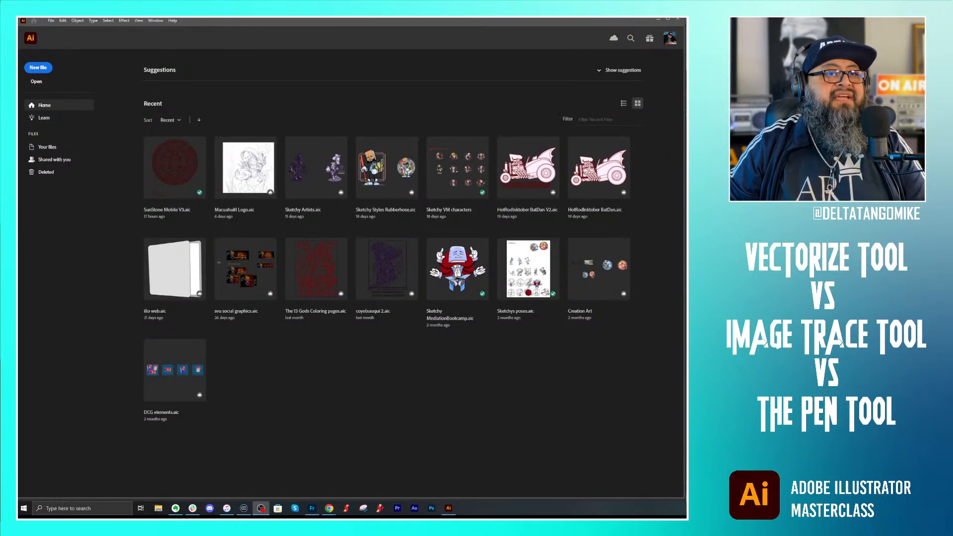
click(450, 411)
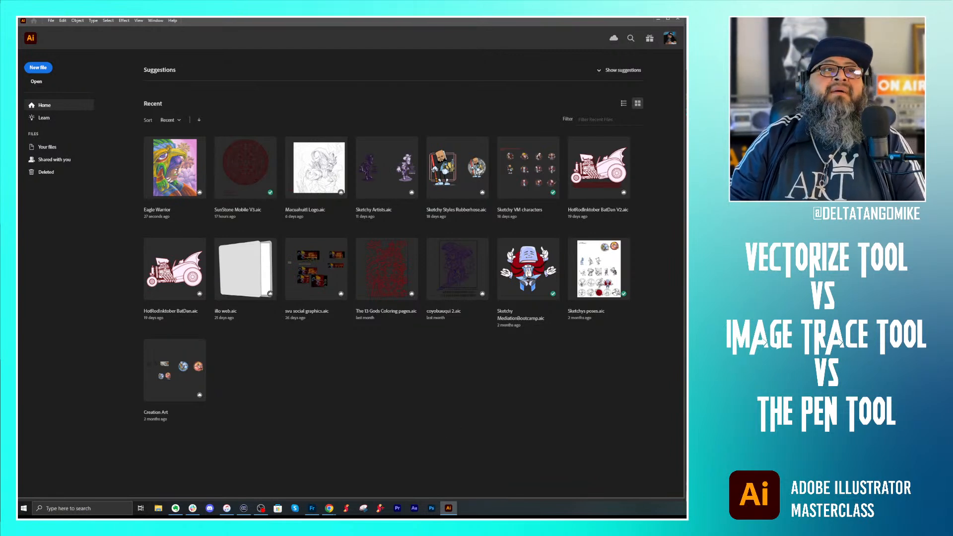
key(alt+Tab)
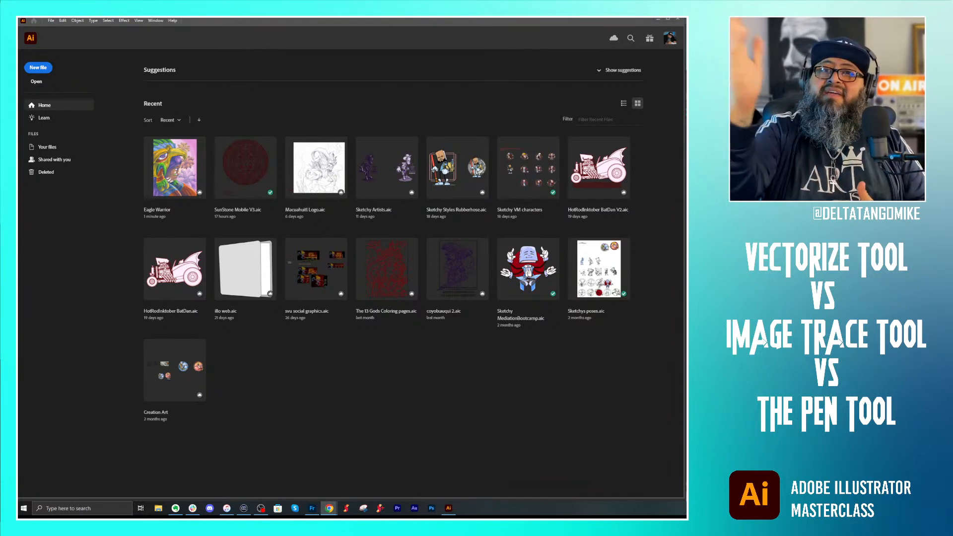
click(168, 171)
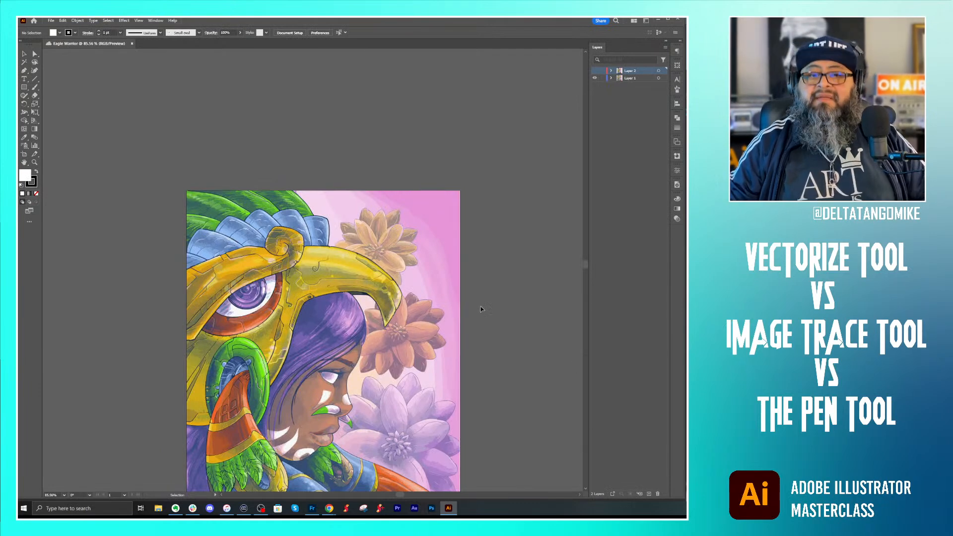
Step: Show Layer 2 to compare the original painting with the vectorized artwork around the woman's face and the flowers
key(h)
drag(479, 250, 437, 129)
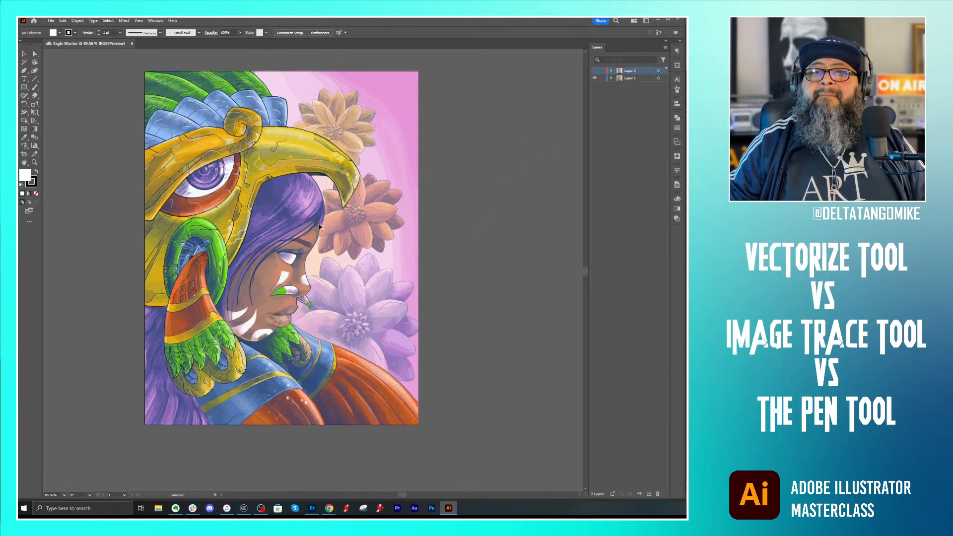
key(z)
drag(435, 214, 519, 200)
drag(326, 229, 536, 236)
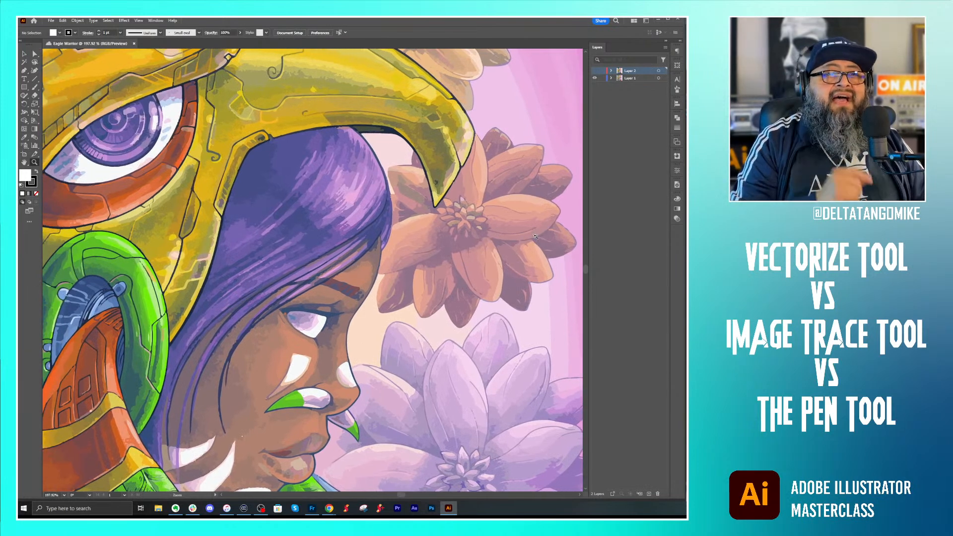
click(595, 70)
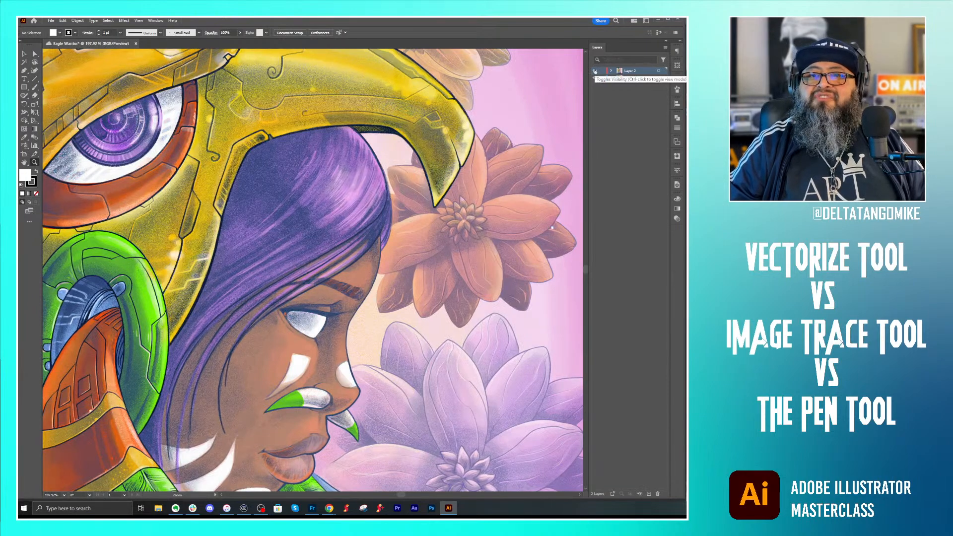
Step: Duplicate the artboard as an empty artboard beside the artwork, keeping Layer 2 visible and both layers locked
click(595, 71)
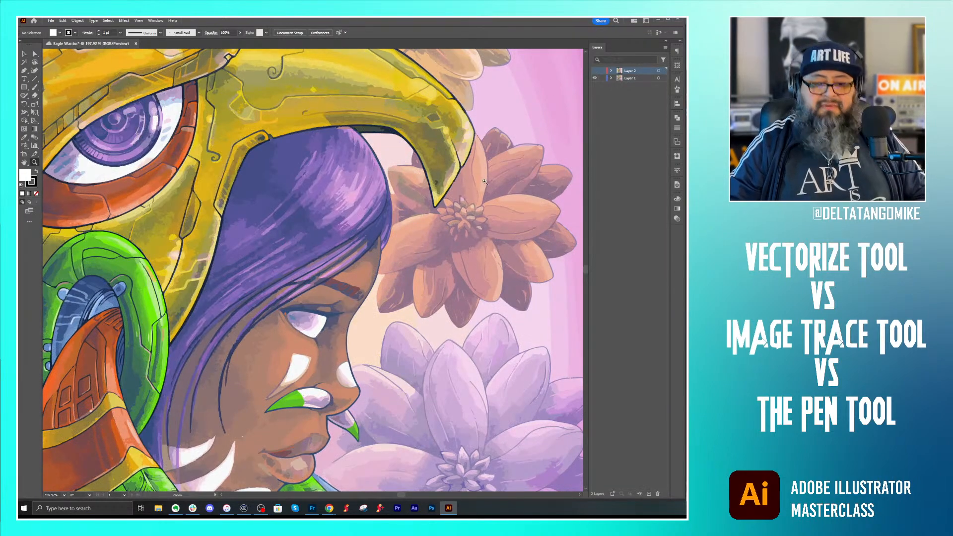
drag(489, 175, 273, 199)
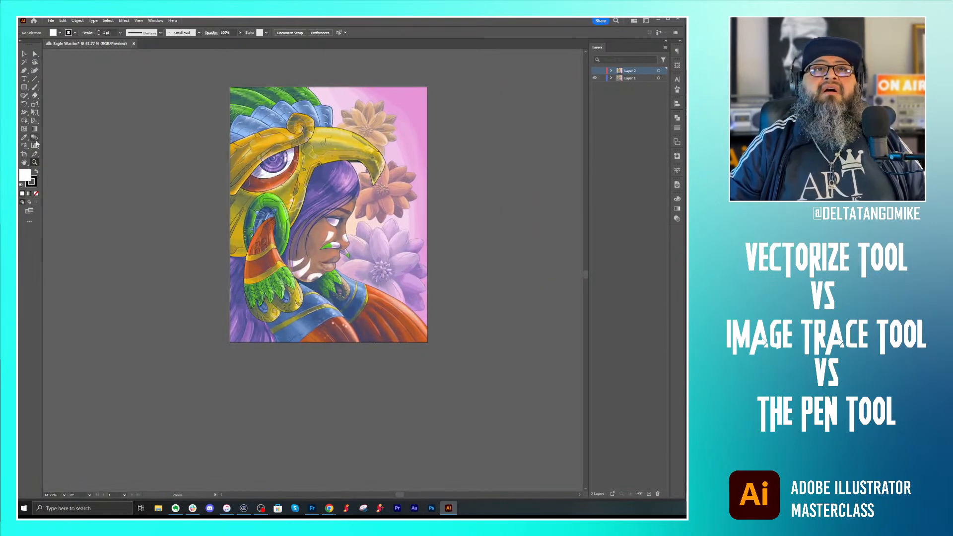
click(26, 157)
scroll(500, 171, right, 5)
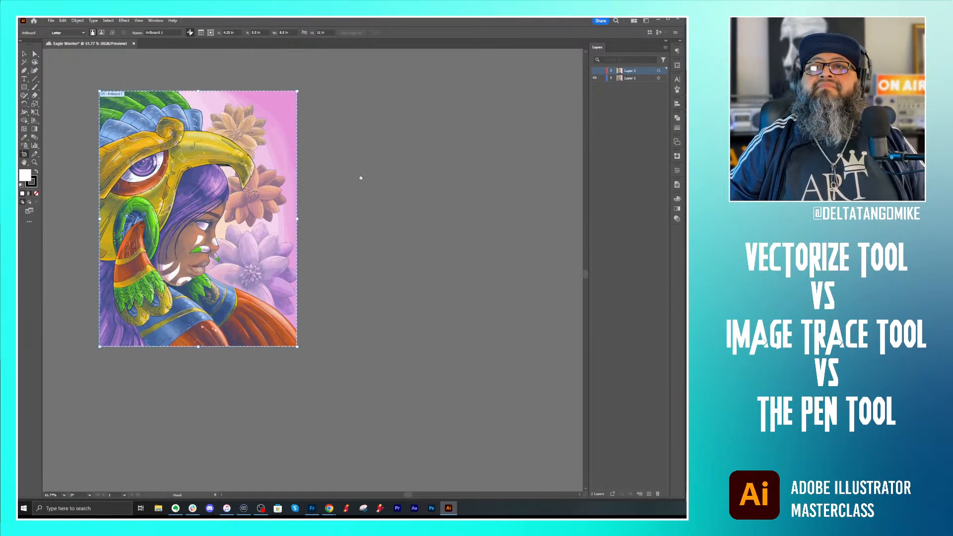
click(596, 71)
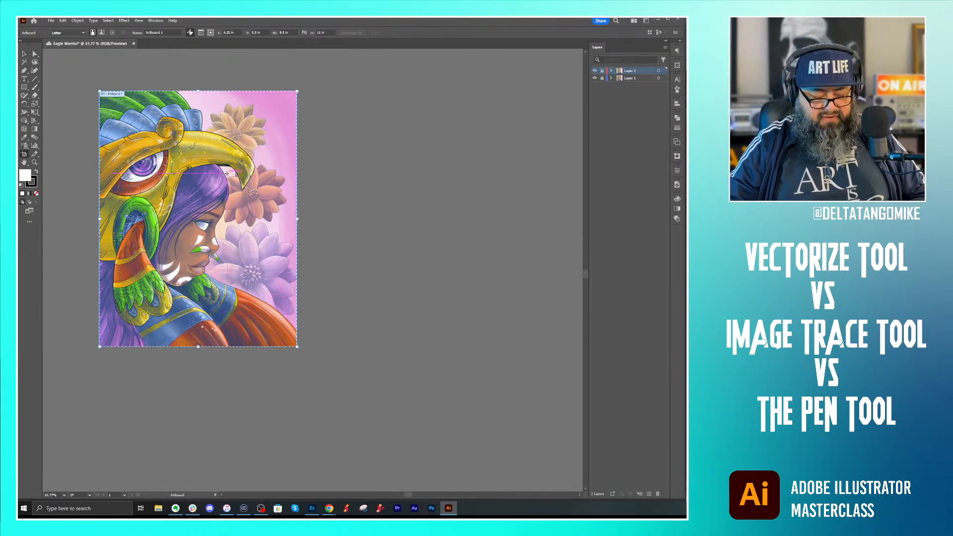
drag(231, 172, 455, 162)
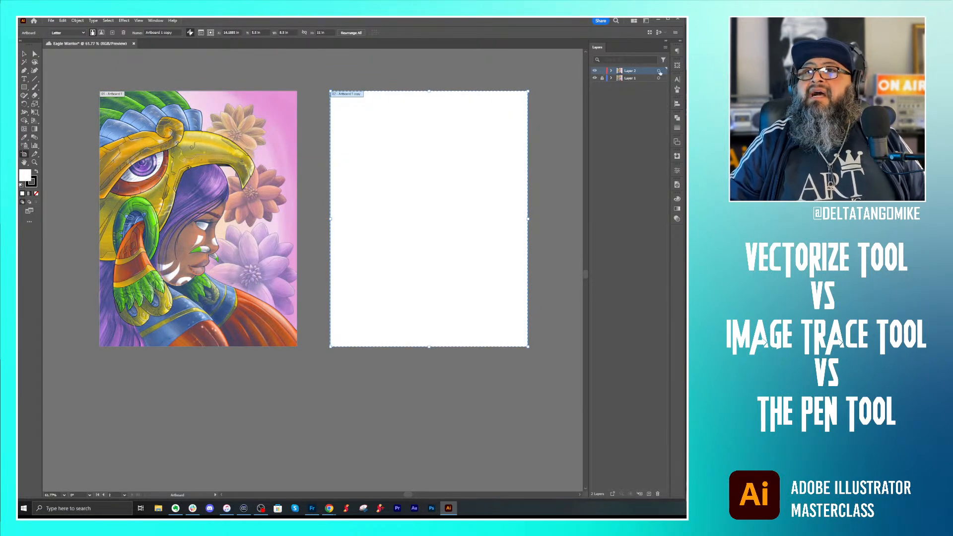
Step: Target the artwork on Layer 2 and rename the layer as original
click(659, 71)
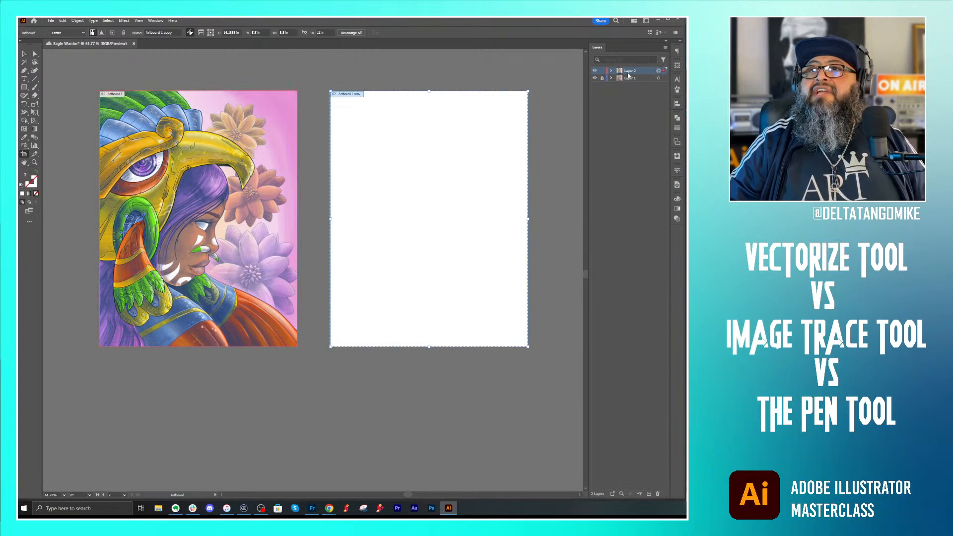
double_click(629, 71)
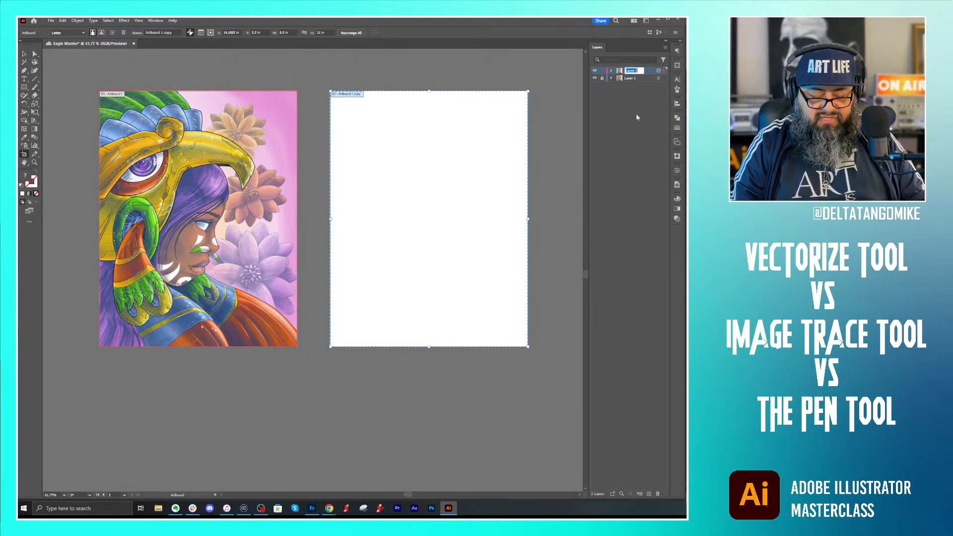
text(im)
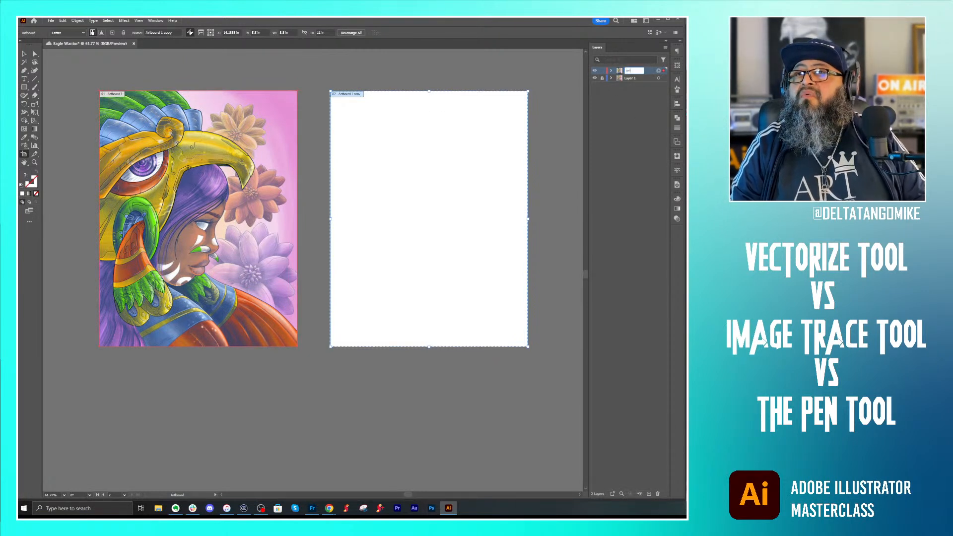
key(Return)
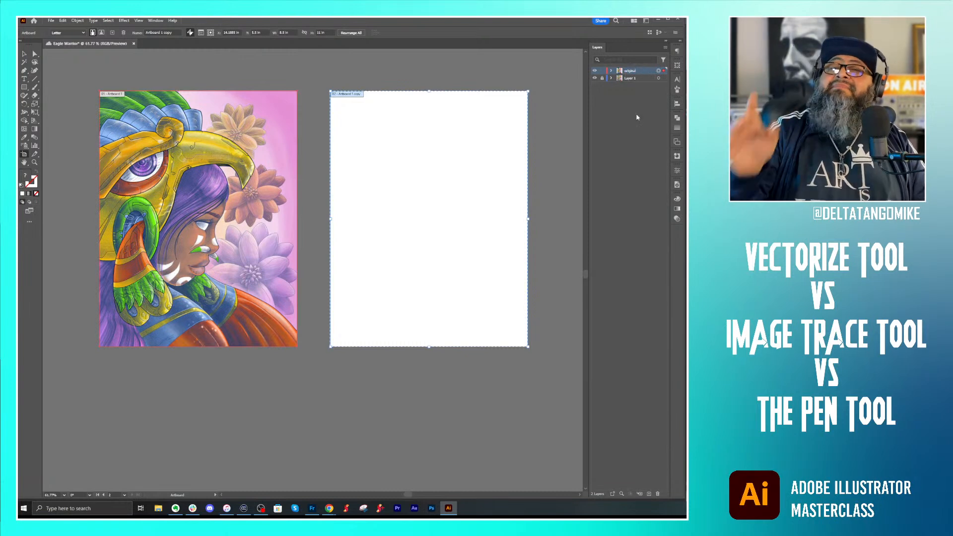
Step: Rename Layer 1 as ipad vectorize, widening the layer list so the full name can be read
double_click(629, 78)
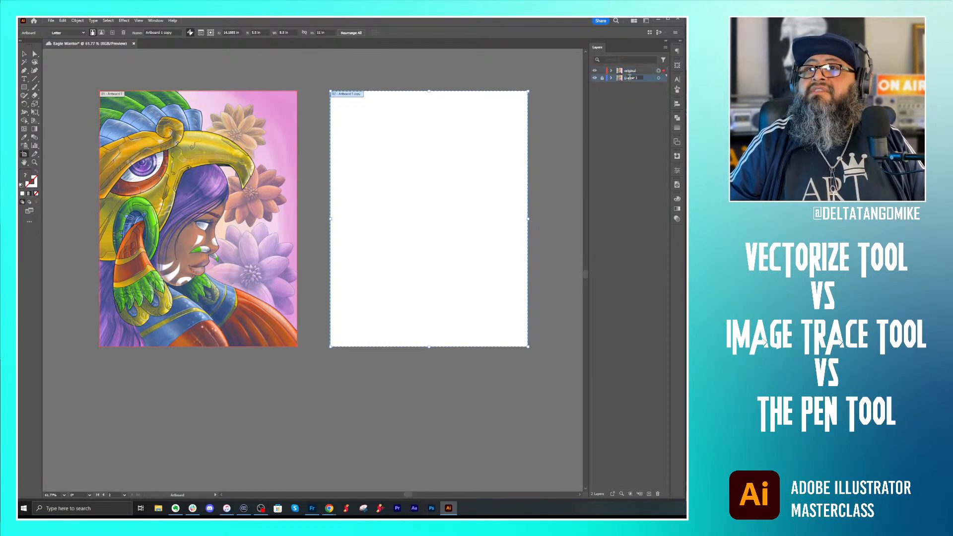
text(ipad vecto)
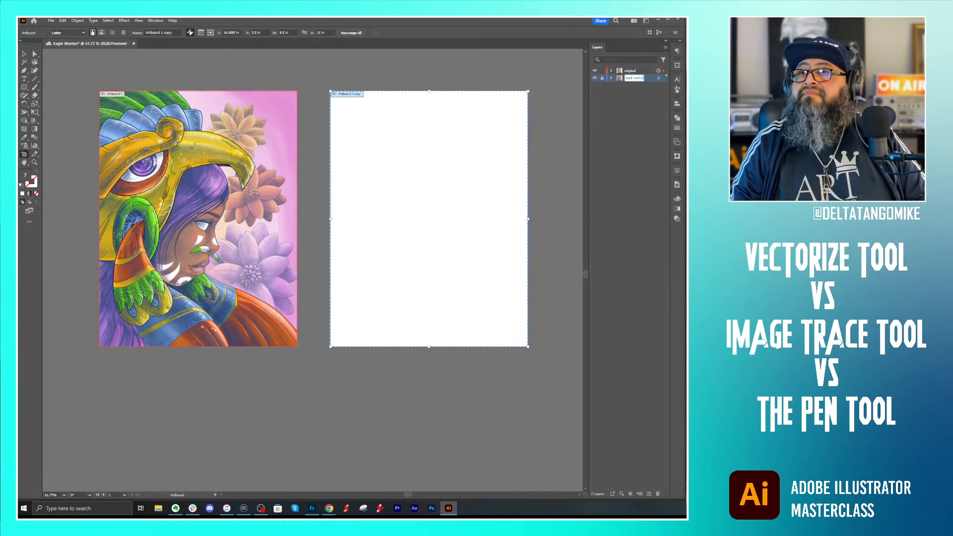
key(Return)
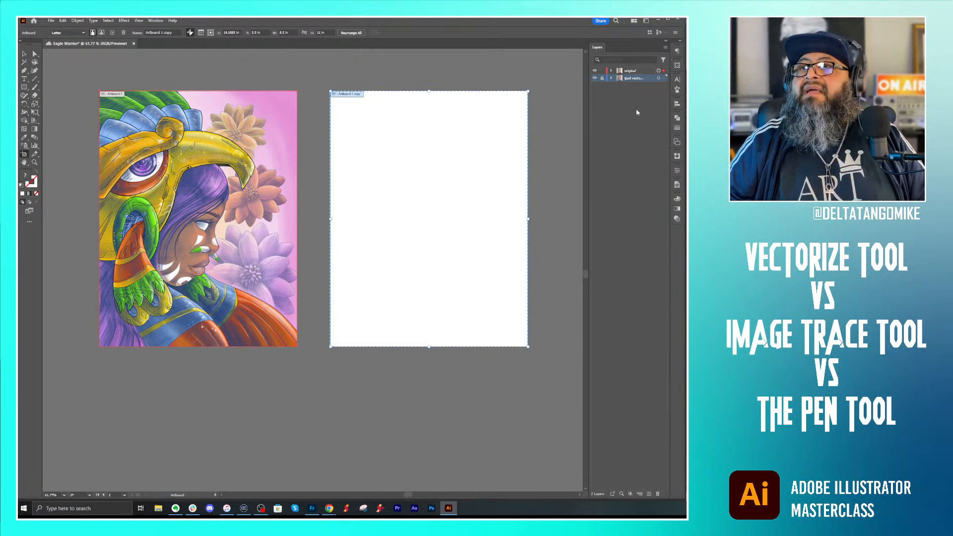
drag(587, 125, 556, 124)
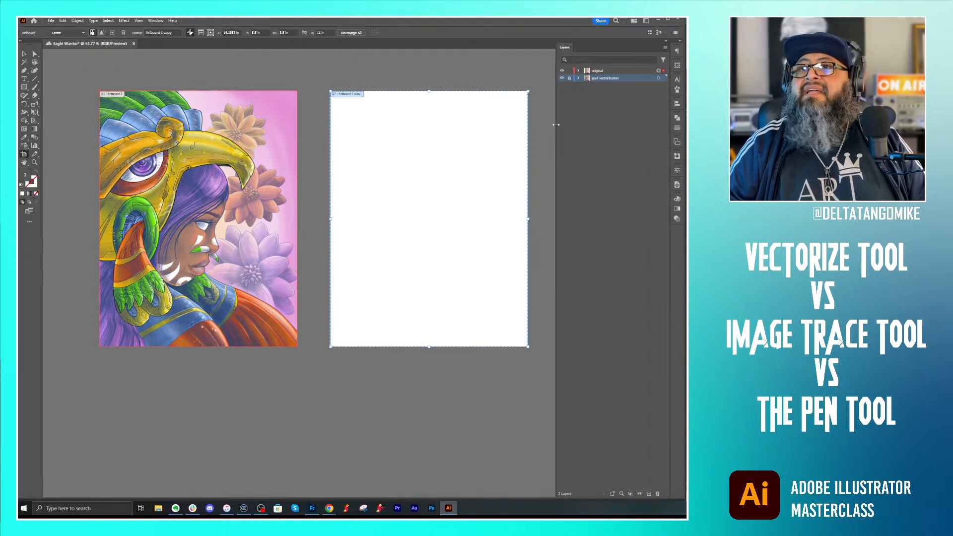
double_click(607, 78)
text(ipad v)
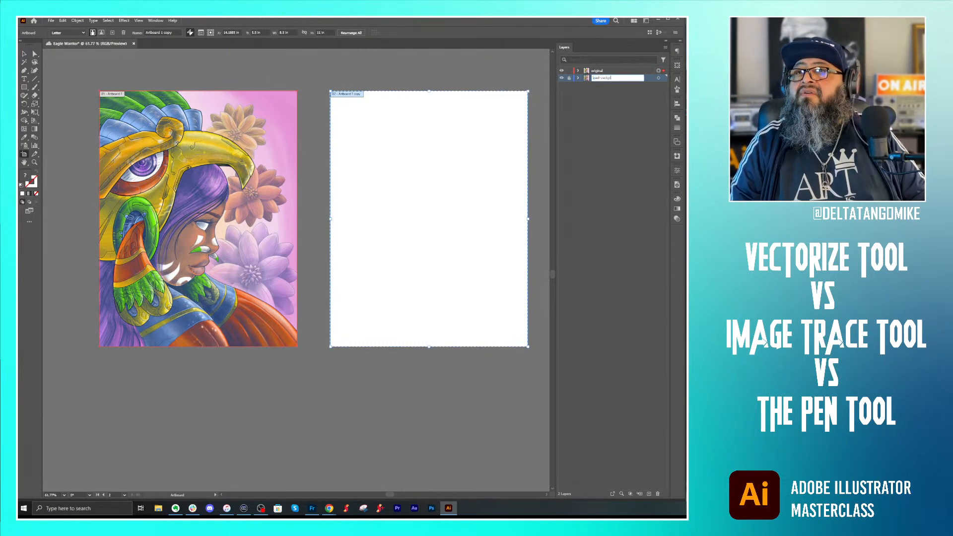
text(ectgr)
key(BackSpace)
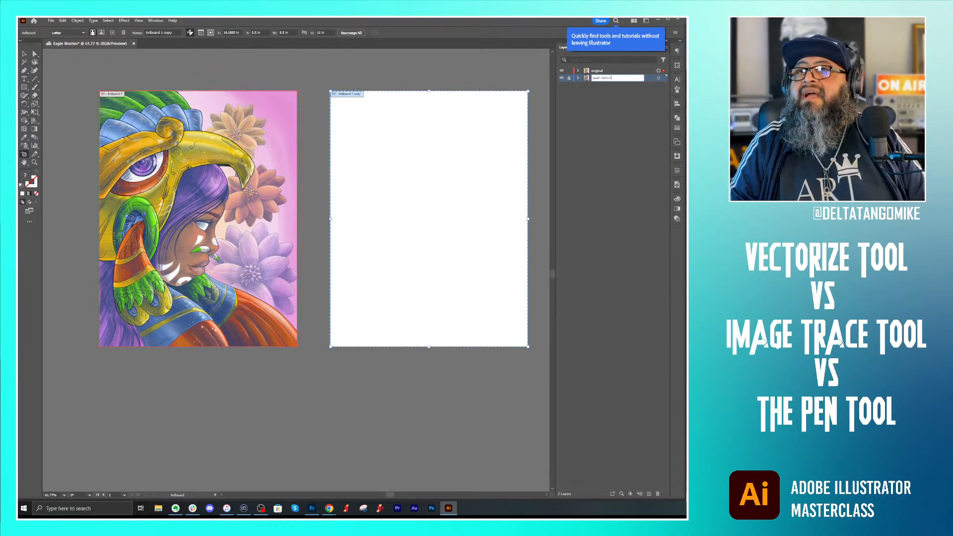
key(Return)
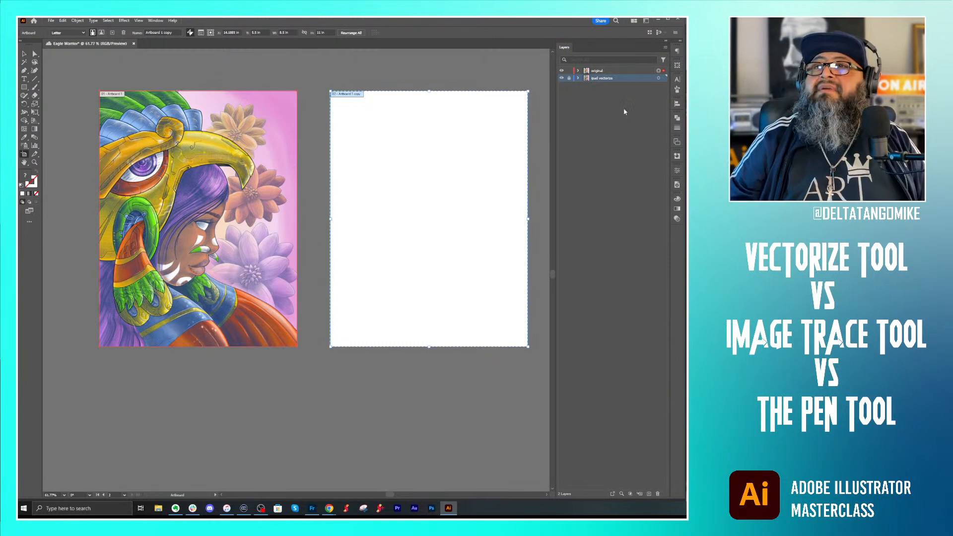
Step: Move the image on the original layer onto the empty second artboard
click(607, 72)
click(264, 167)
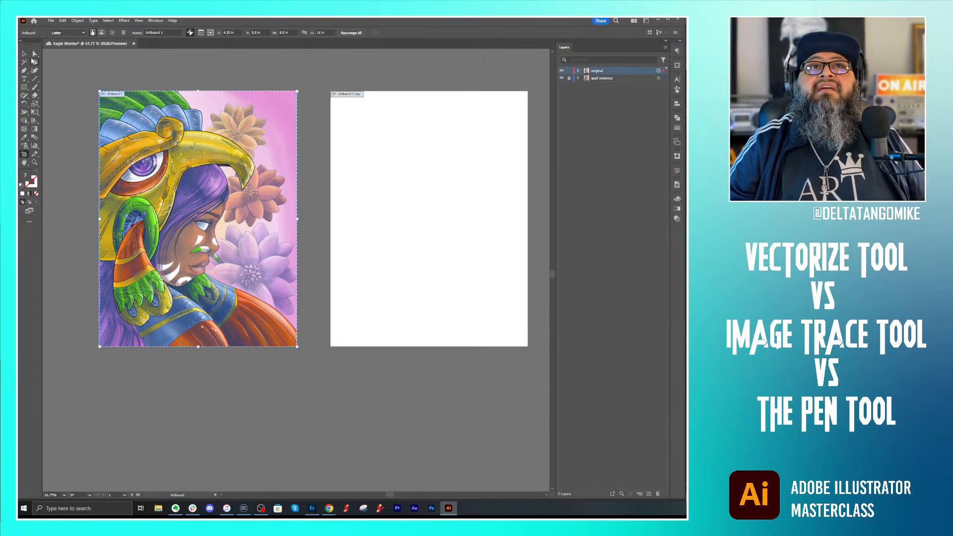
key(v)
drag(180, 170, 411, 170)
drag(503, 361, 365, 372)
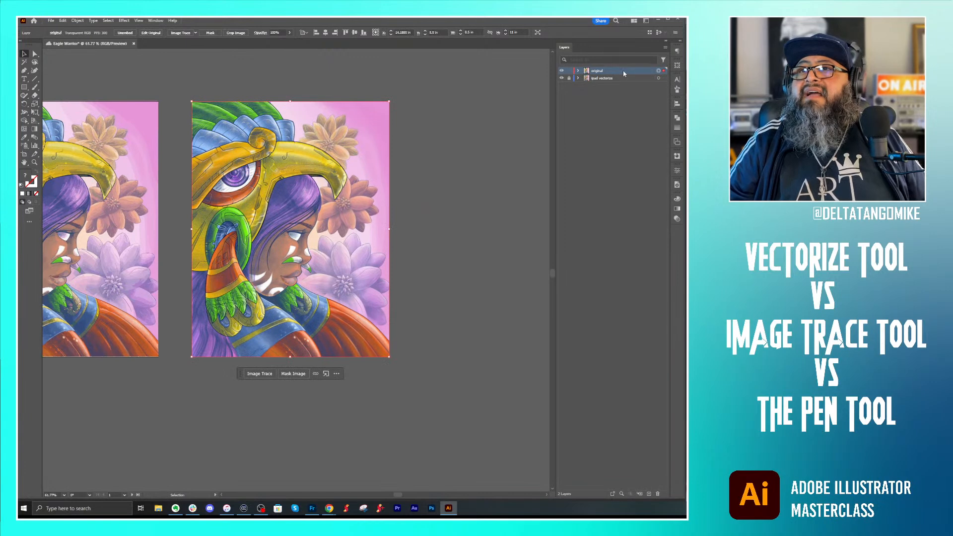
Step: Duplicate the original layer beneath the ipad vectorize layer, and lock both the original layer and the copy
scroll(313, 201, right, 3)
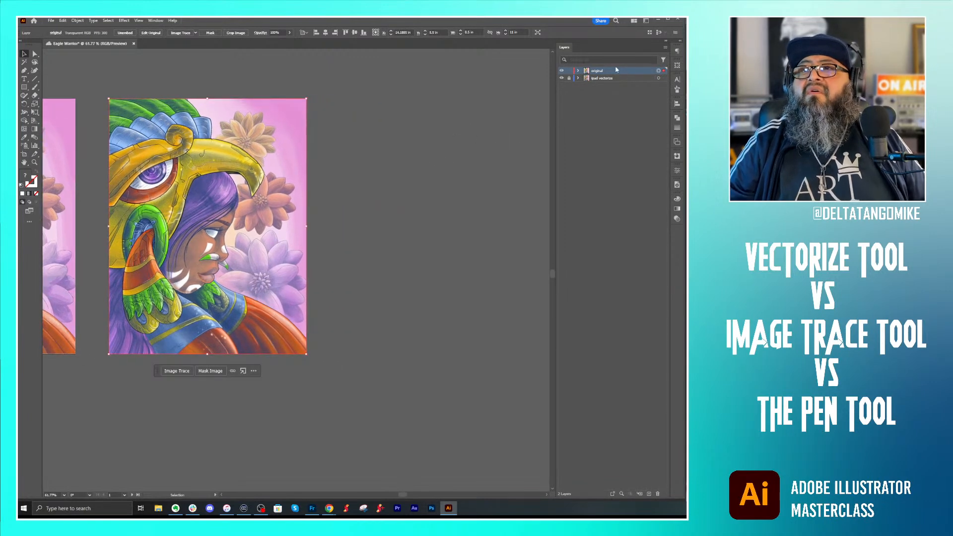
drag(620, 73, 605, 86)
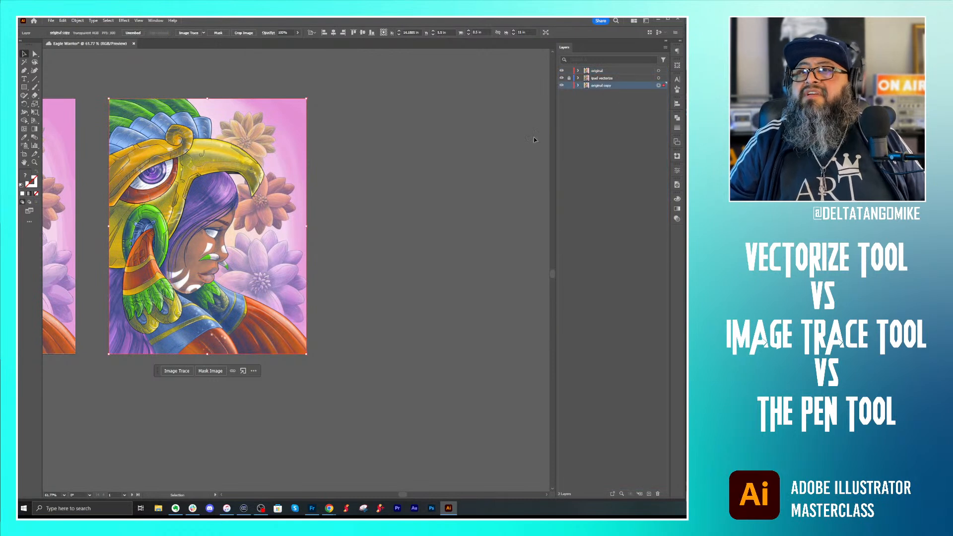
click(569, 70)
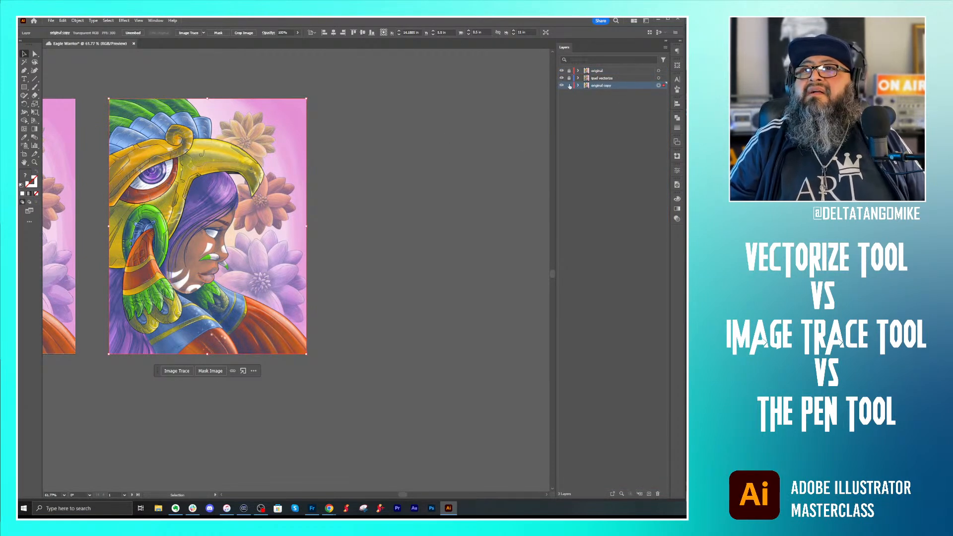
click(569, 86)
Step: Duplicate the second artboard as an empty third artboard beside it
click(23, 154)
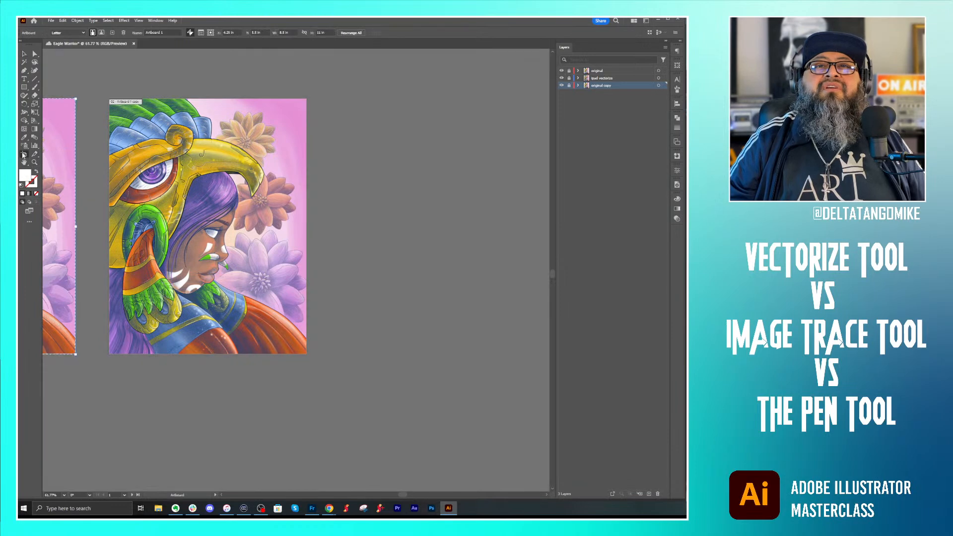
click(231, 187)
drag(216, 191, 451, 190)
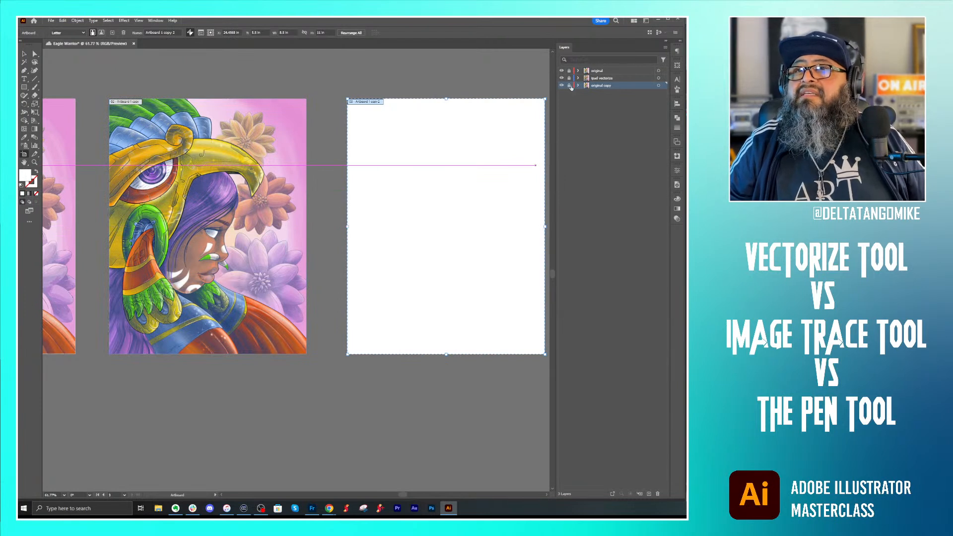
Step: Unlock the original copy layer and move its image onto the empty third artboard
click(659, 85)
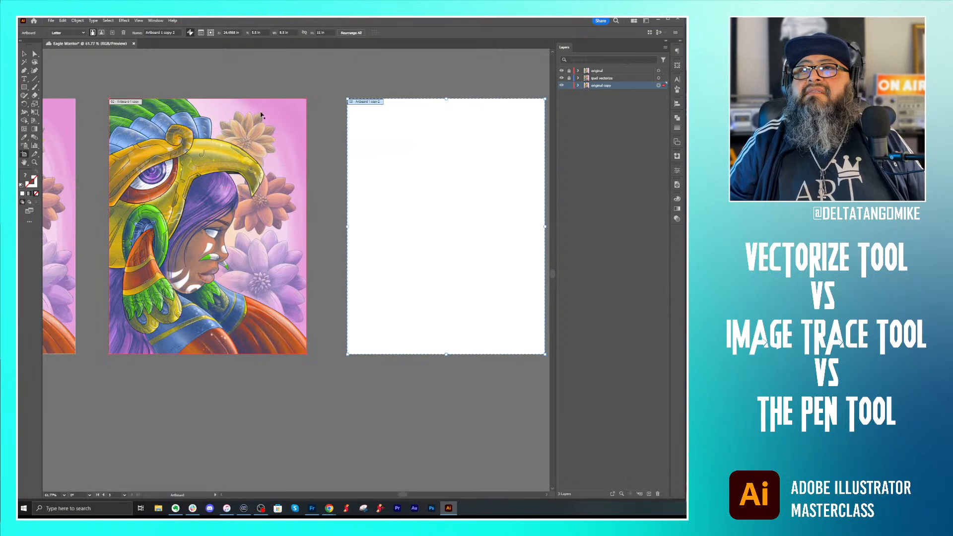
click(23, 55)
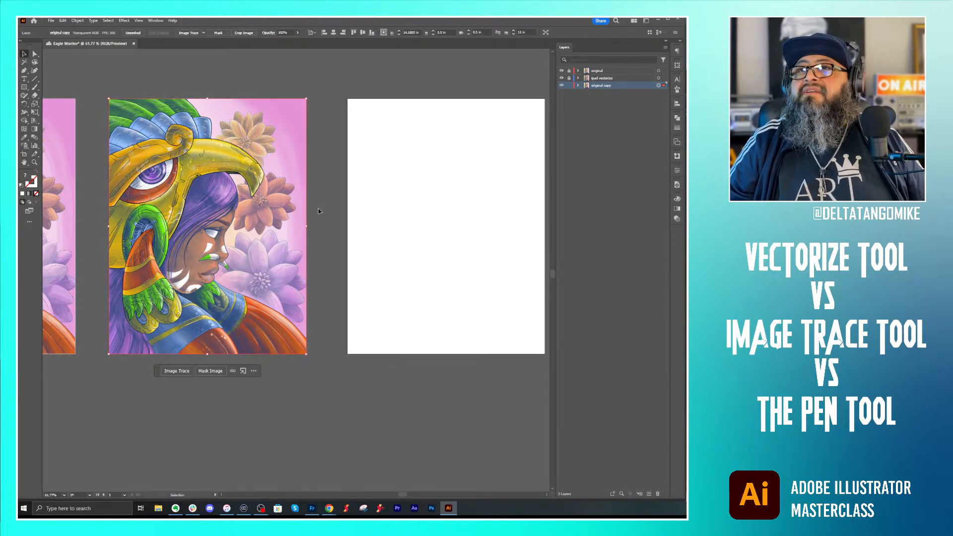
mouse_move(235, 204)
mouse_down()
mouse_move(476, 204)
mouse_move(500, 190)
mouse_up()
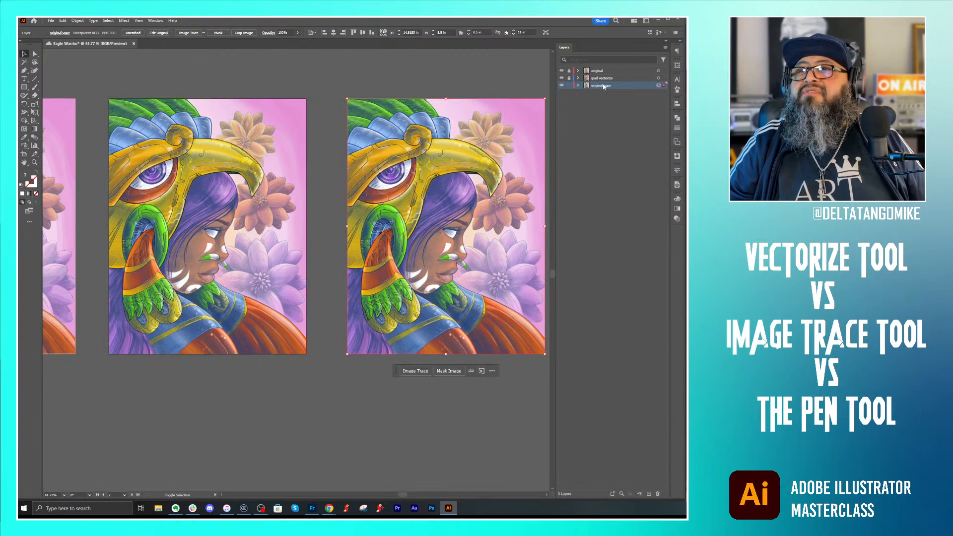
Step: Rename the original copy layer as image trace and deselect its image
double_click(603, 86)
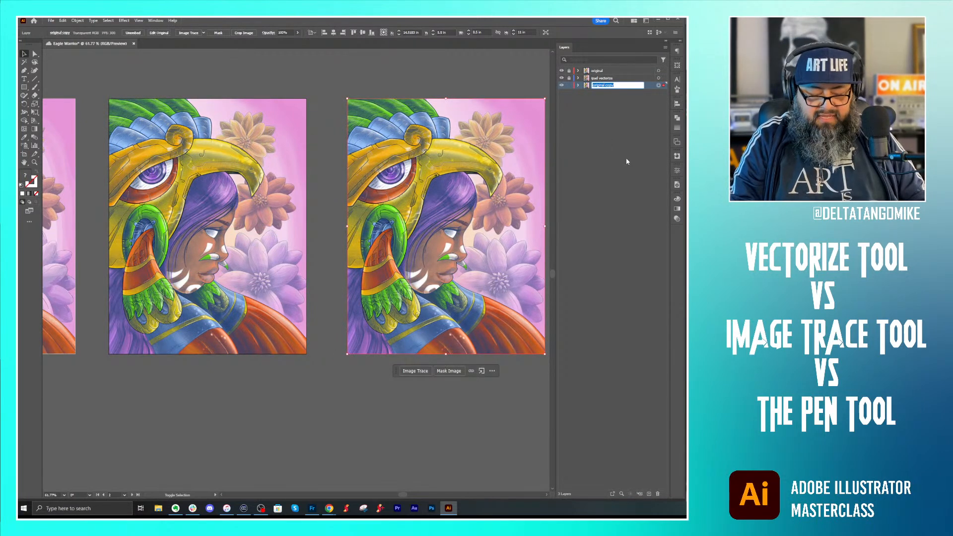
text(image trace)
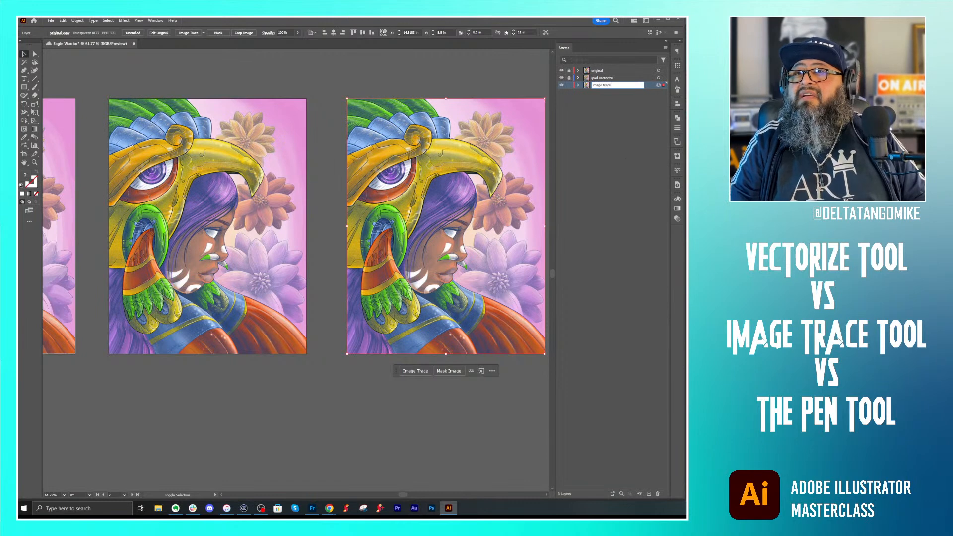
key(Return)
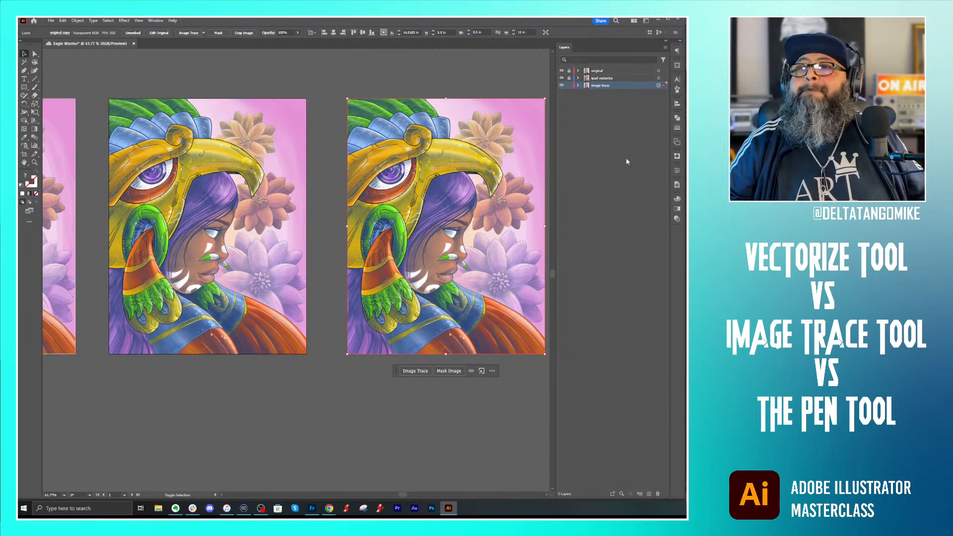
key(ctrl+shift+a)
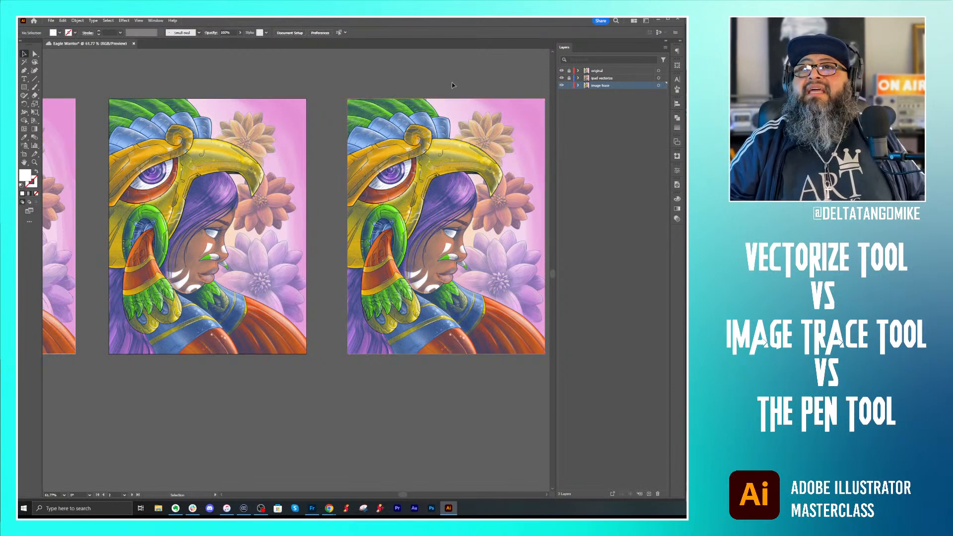
Step: Look across the artboards and toggle the layers' visibility to check which artboard each layer's artwork occupies
key(space)
drag(345, 130, 472, 132)
drag(367, 152, 408, 153)
drag(368, 185, 418, 182)
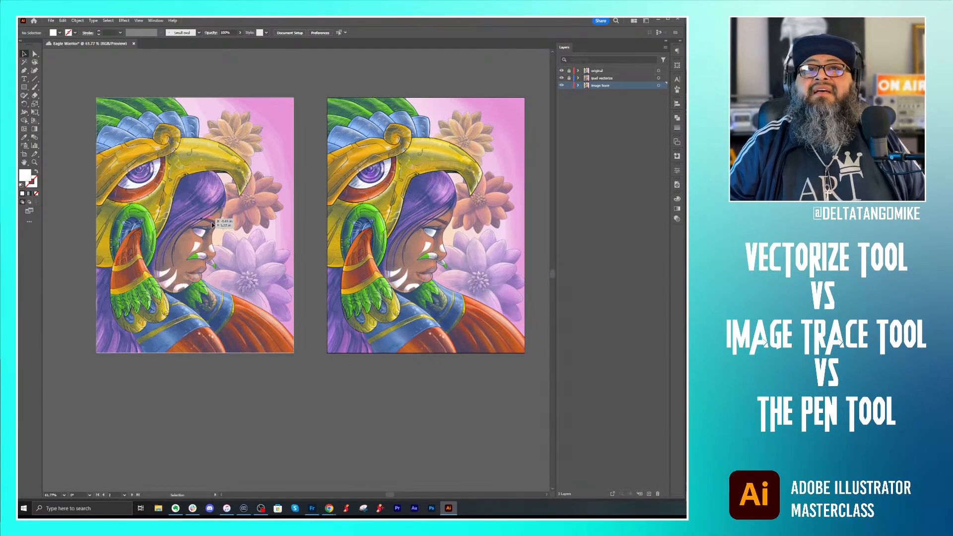
click(562, 79)
click(562, 79)
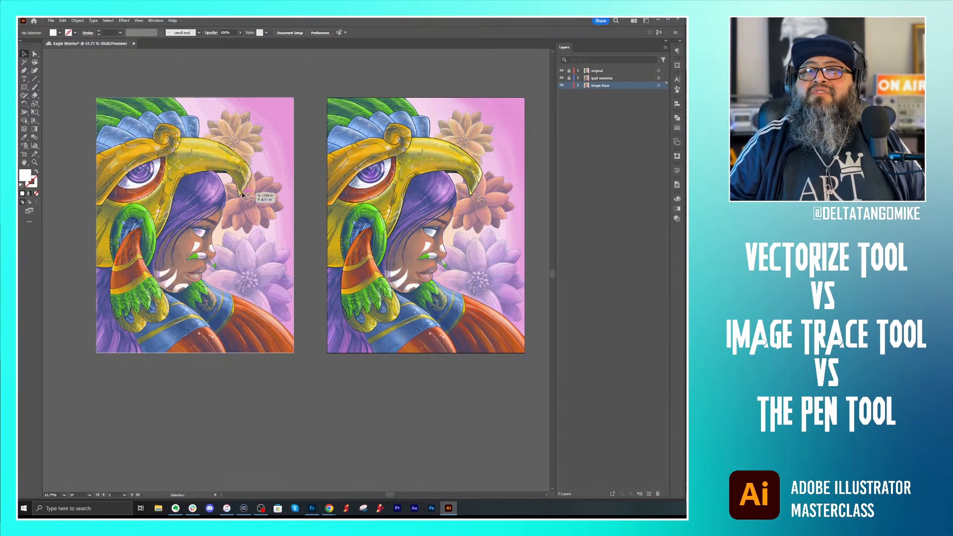
drag(500, 161, 403, 162)
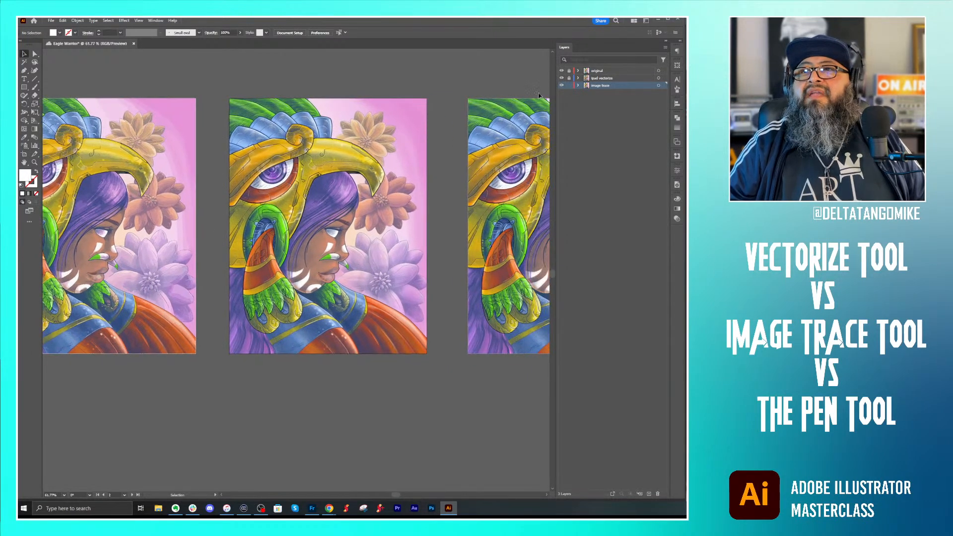
click(562, 85)
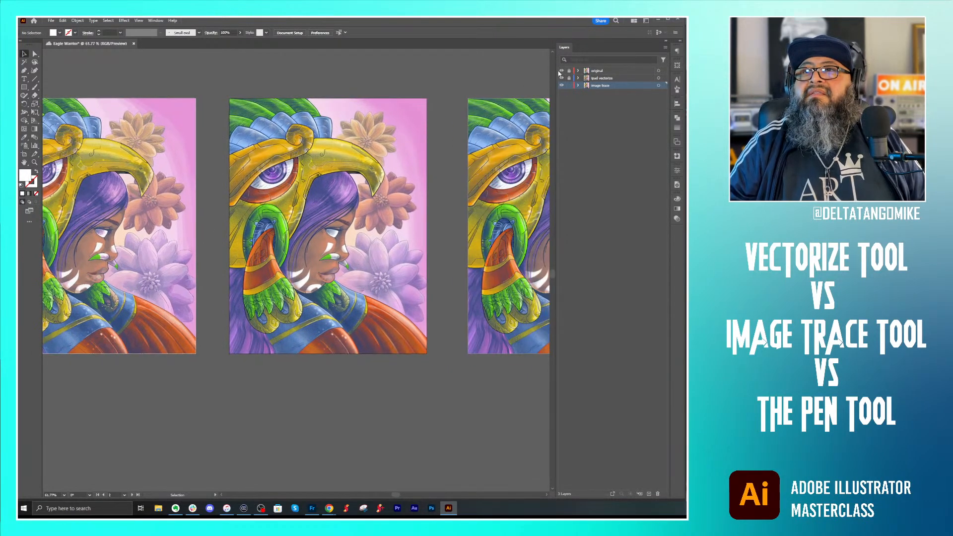
click(562, 78)
click(562, 78)
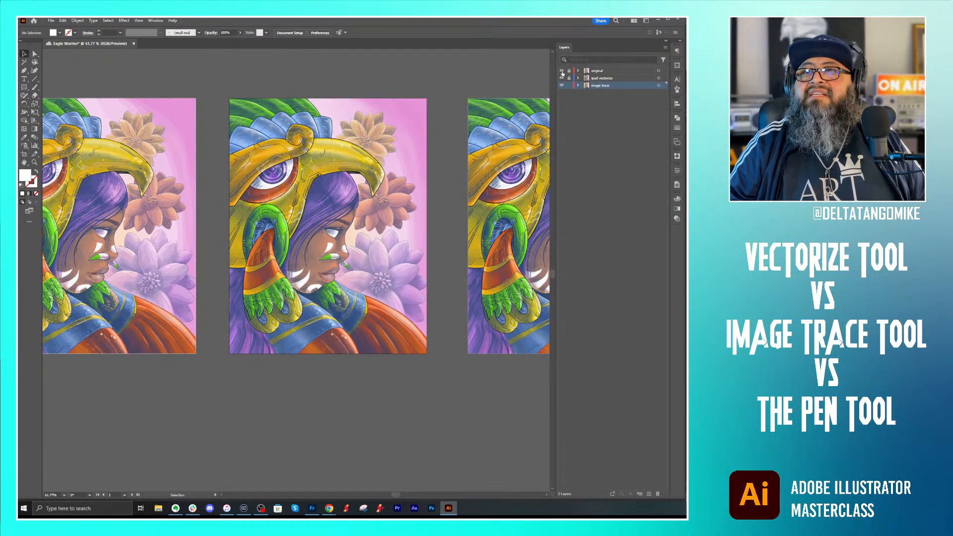
Step: Select the image on the third artboard and save the document
drag(454, 169, 200, 174)
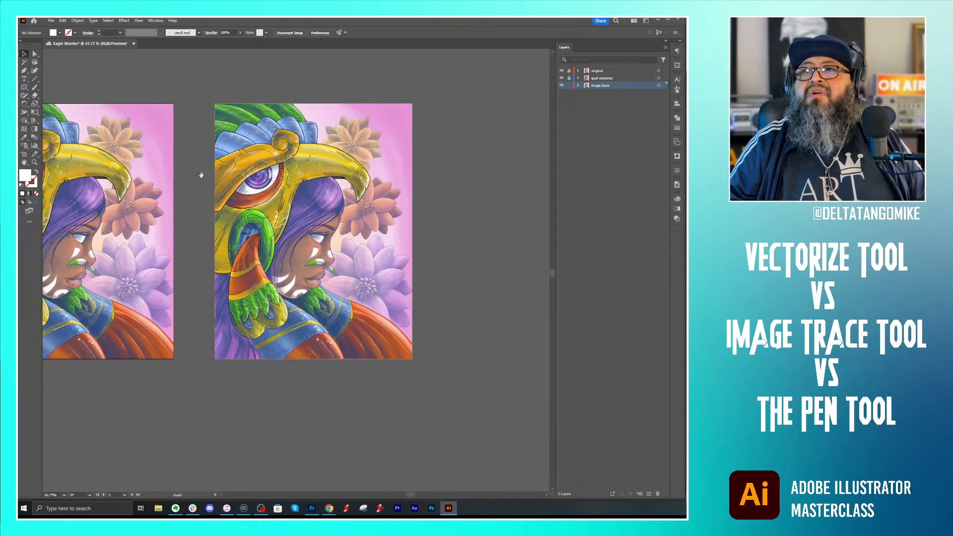
click(400, 189)
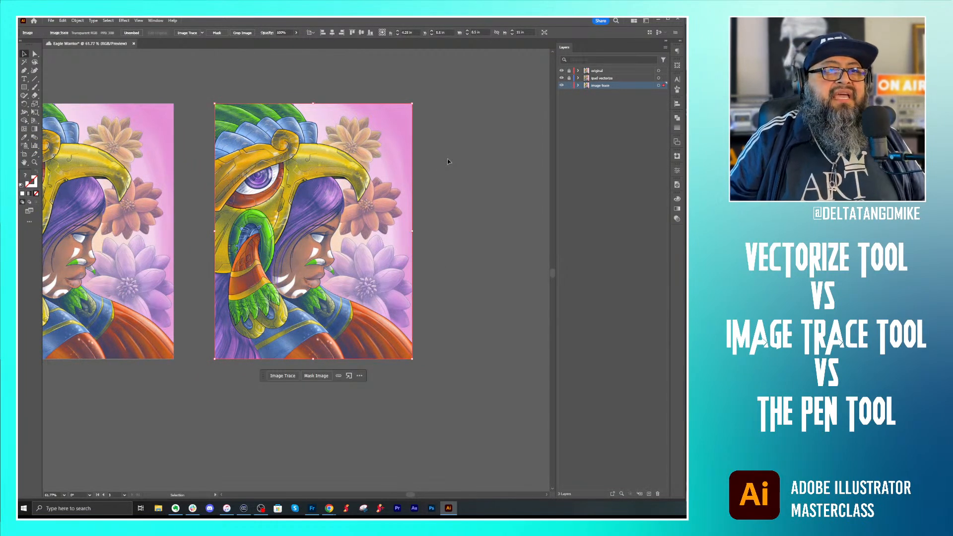
key(a)
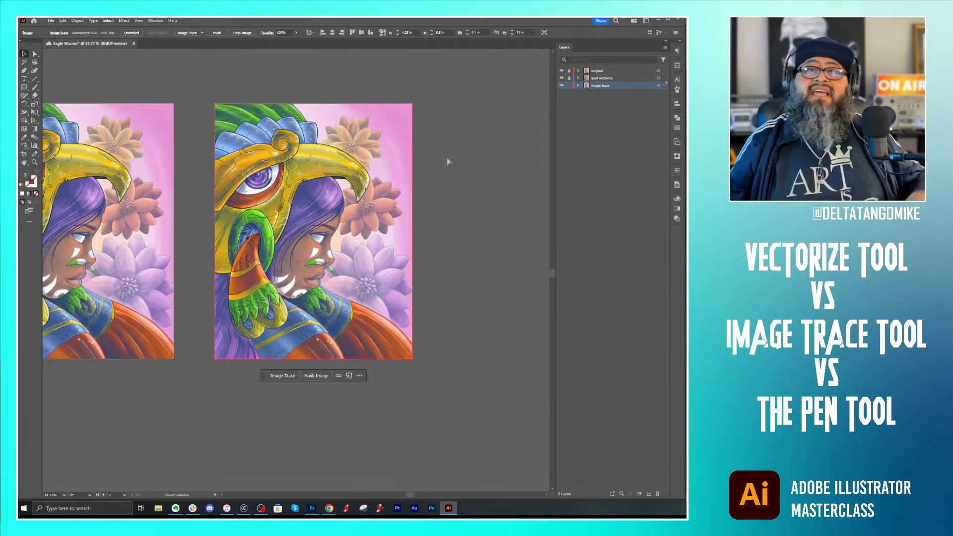
key(v)
key(ctrl+s)
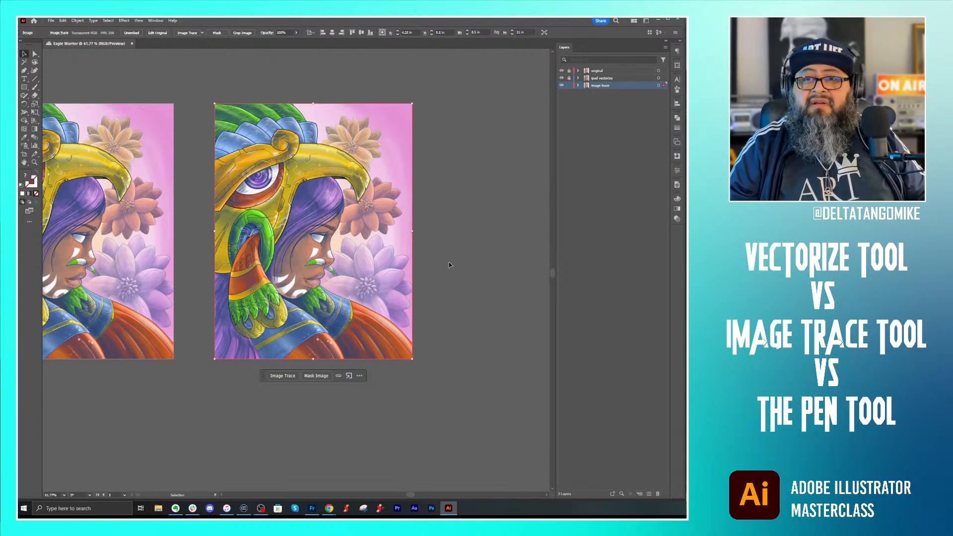
Step: Examine the full image on the third artboard at close range and deselect it
key(z)
drag(350, 250, 414, 267)
key(space)
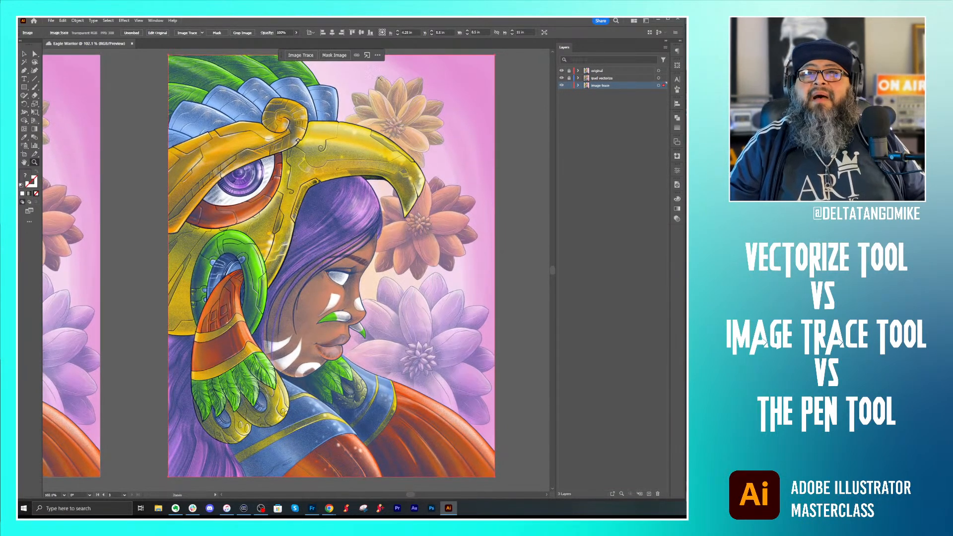
scroll(517, 181, down, 1)
key(space)
drag(517, 181, 491, 194)
key(v)
click(505, 194)
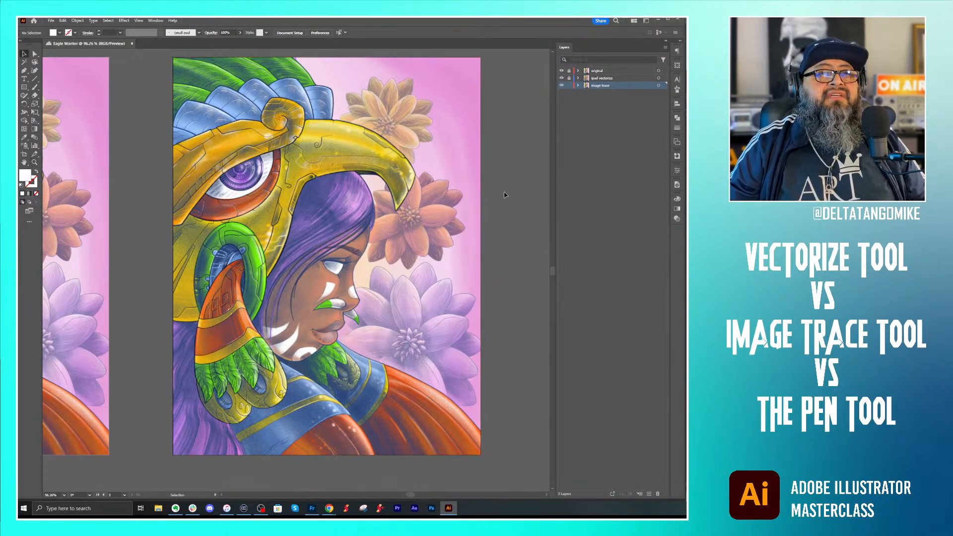
Step: Select the third artboard's image and look through the available Image Trace presets without applying one
click(426, 244)
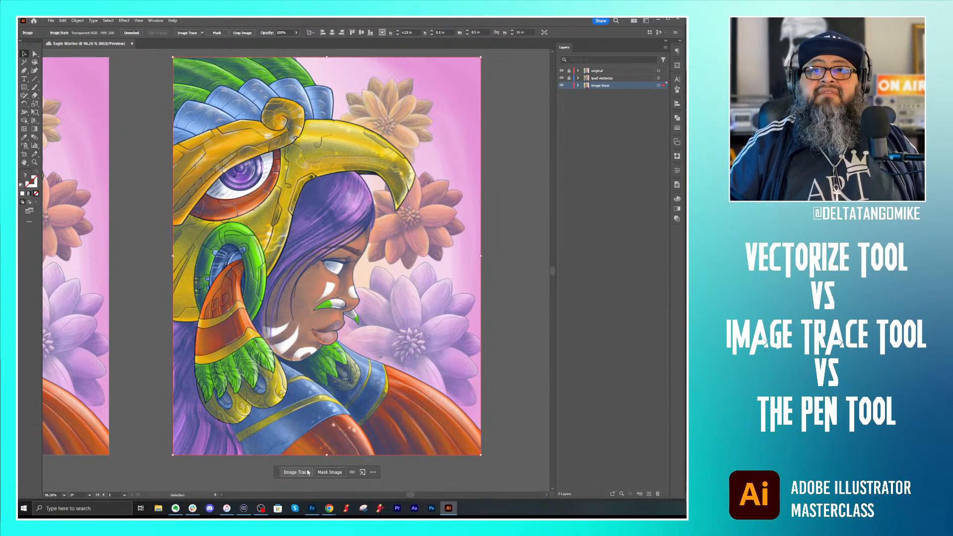
click(496, 107)
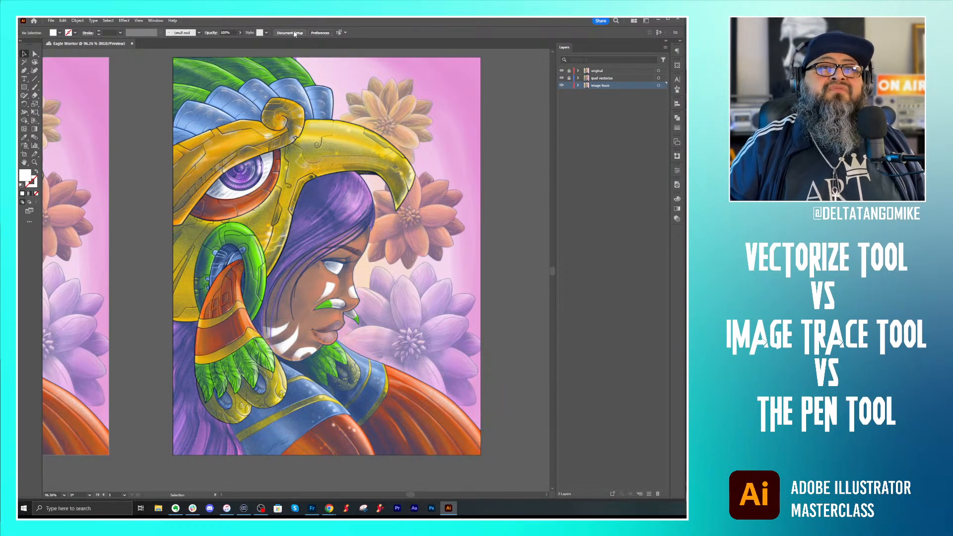
click(417, 158)
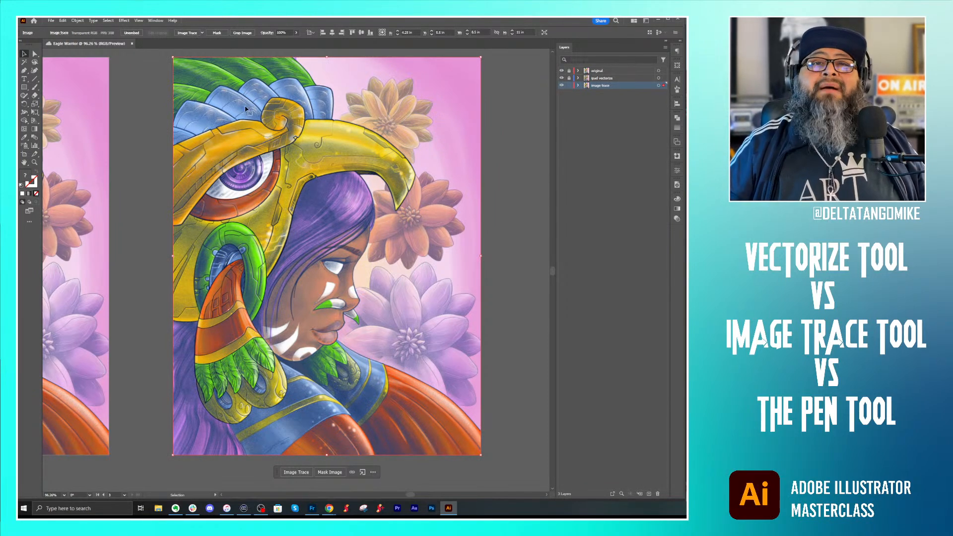
click(202, 34)
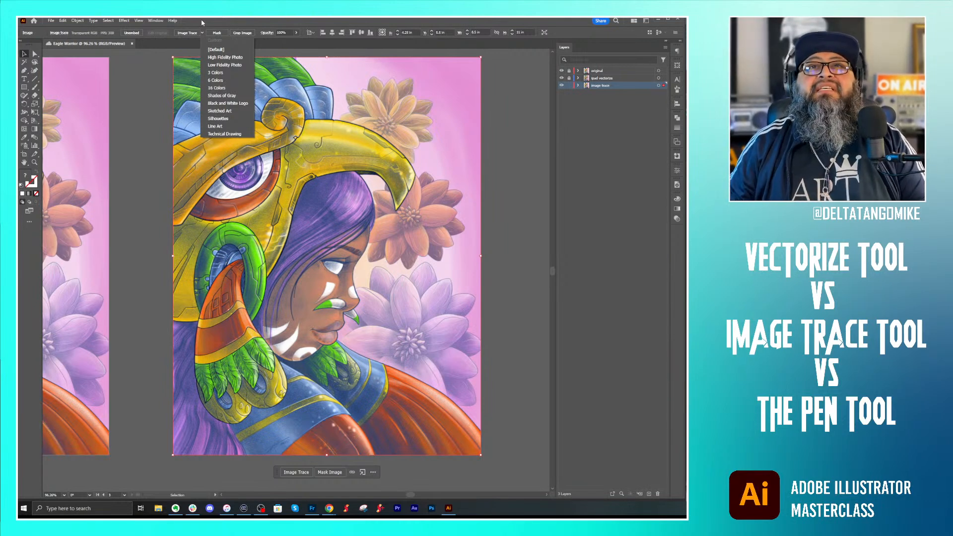
key(Escape)
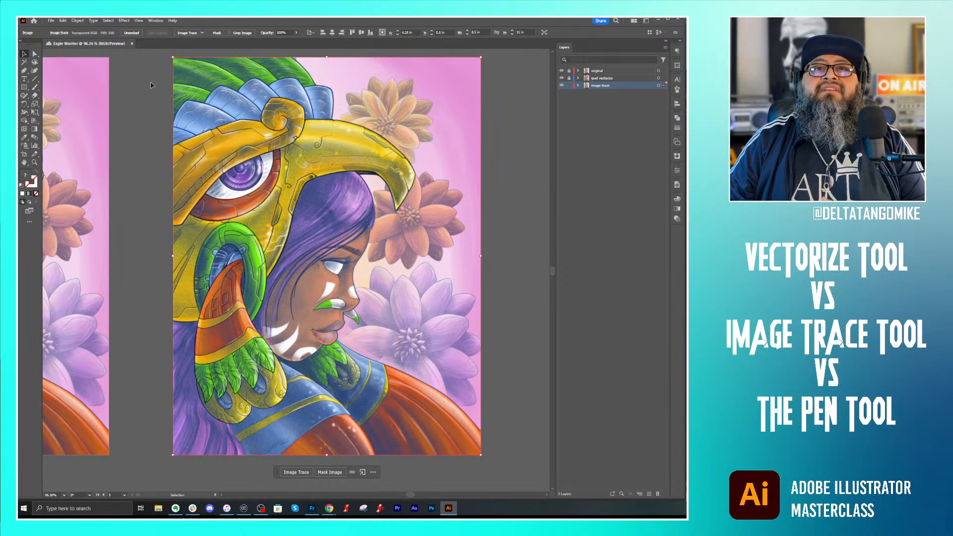
click(153, 84)
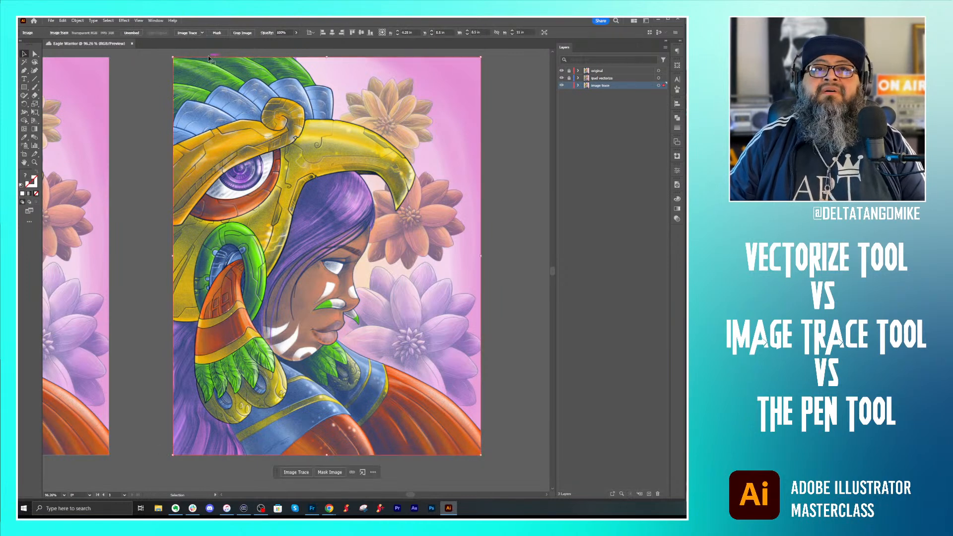
click(203, 32)
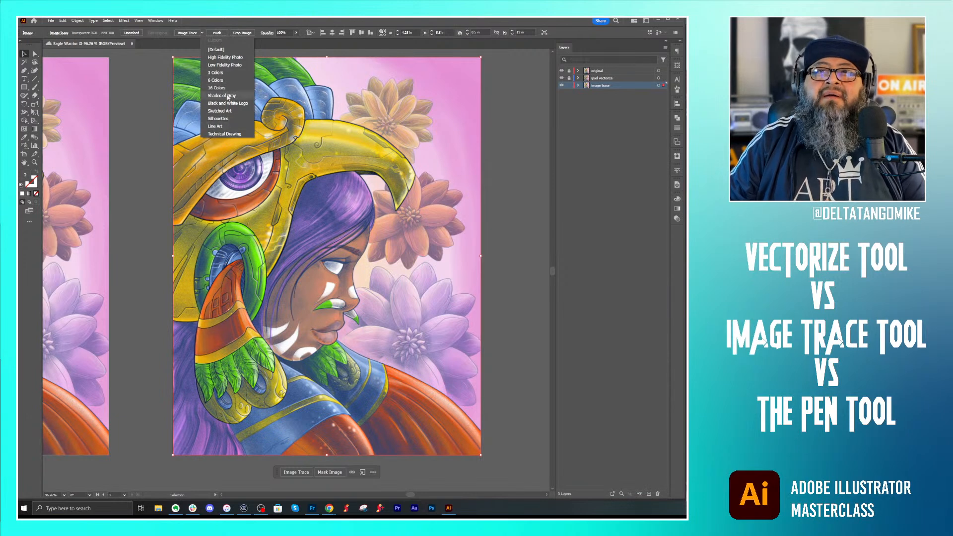
click(159, 73)
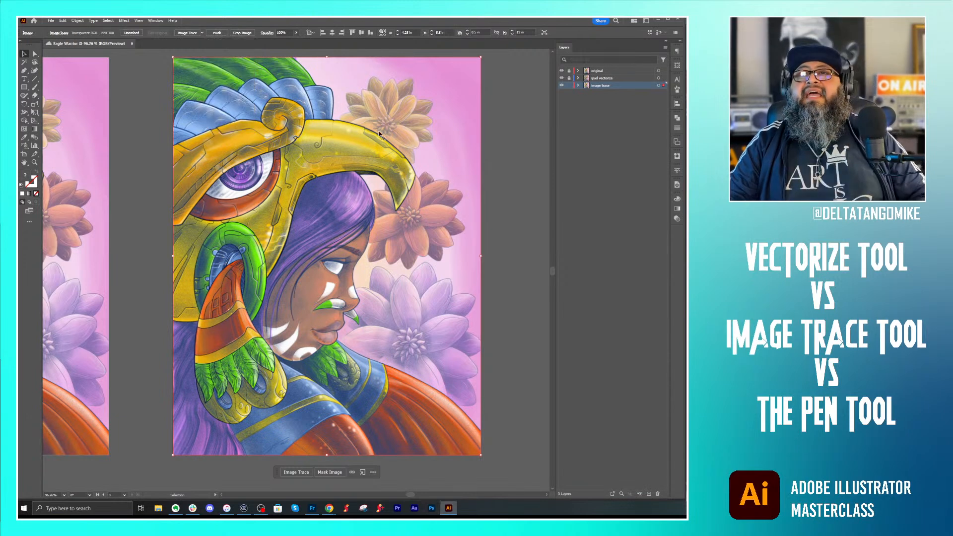
Step: Duplicate the image on the image trace layer into the empty canvas space beside the third artboard
key(z)
alt+click(420, 150)
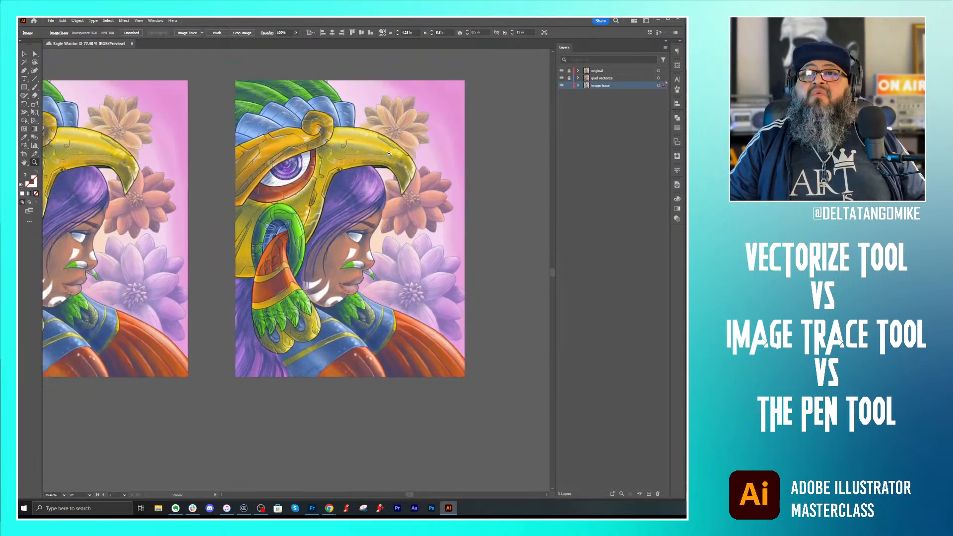
drag(395, 156, 190, 167)
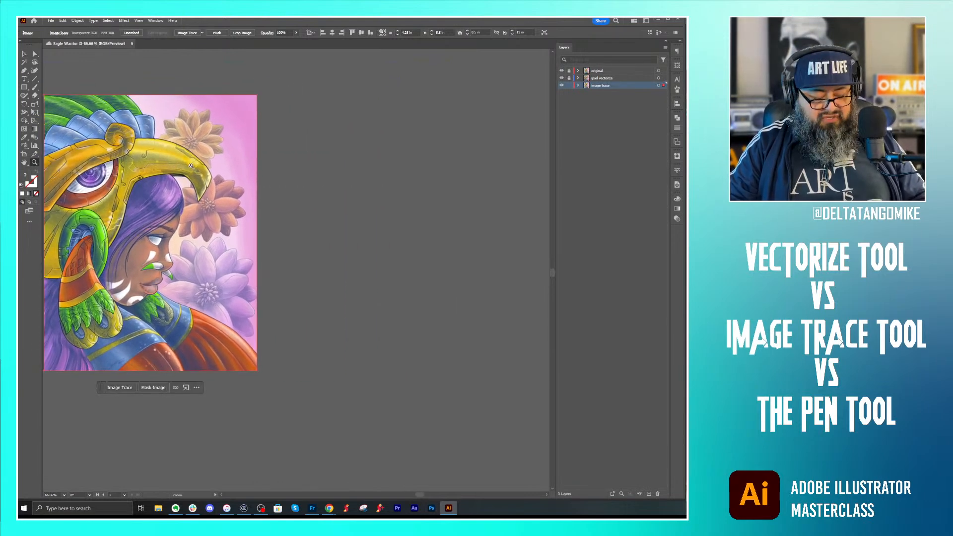
alt+click(190, 167)
key(v)
mouse_move(172, 174)
mouse_down()
mouse_move(487, 184)
mouse_move(328, 209)
mouse_up()
key(z)
click(328, 205)
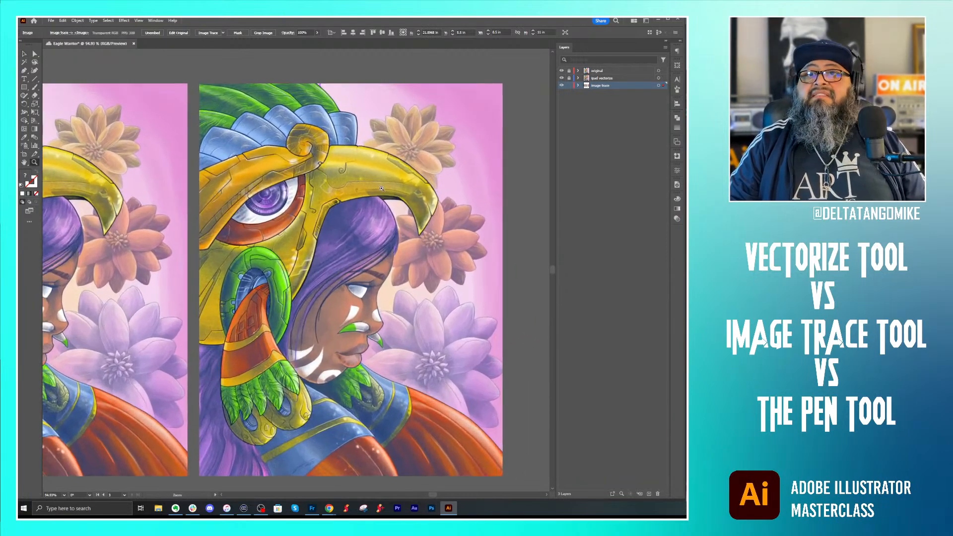
Step: Try the Default Image Trace on the duplicated image and undo the trace
key(v)
click(181, 70)
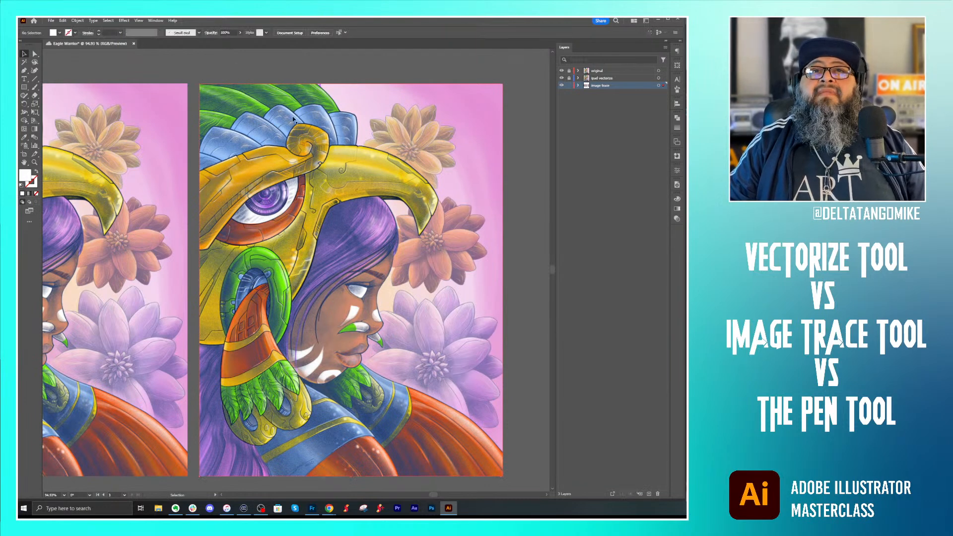
click(341, 153)
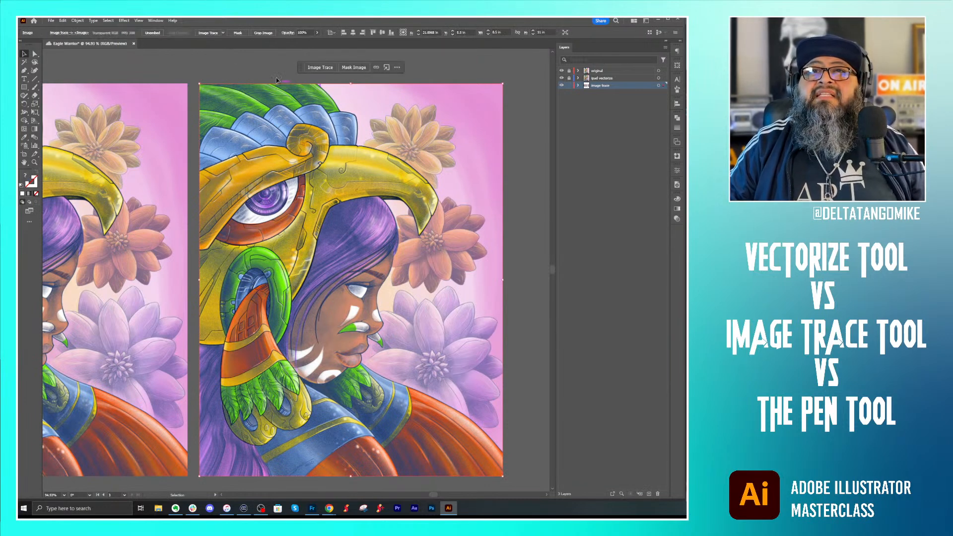
click(321, 68)
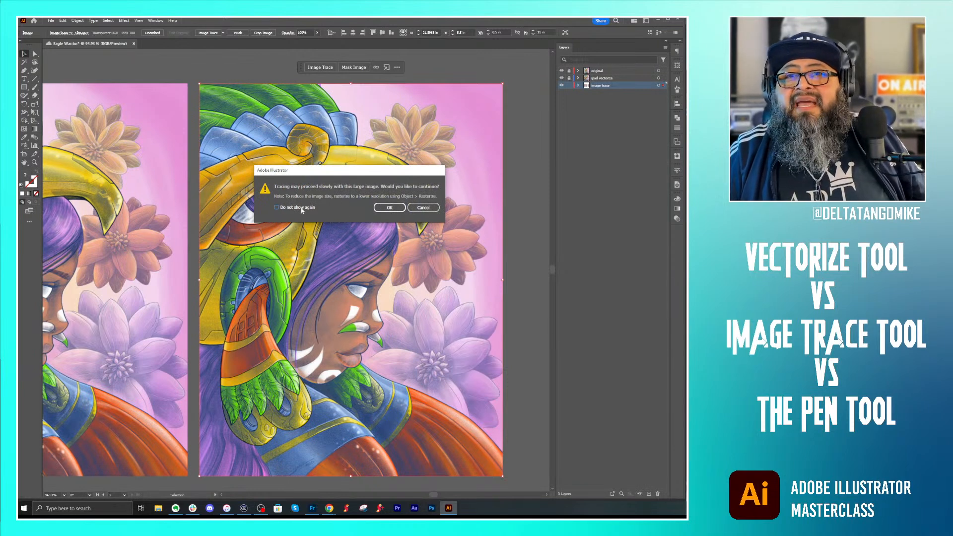
click(390, 208)
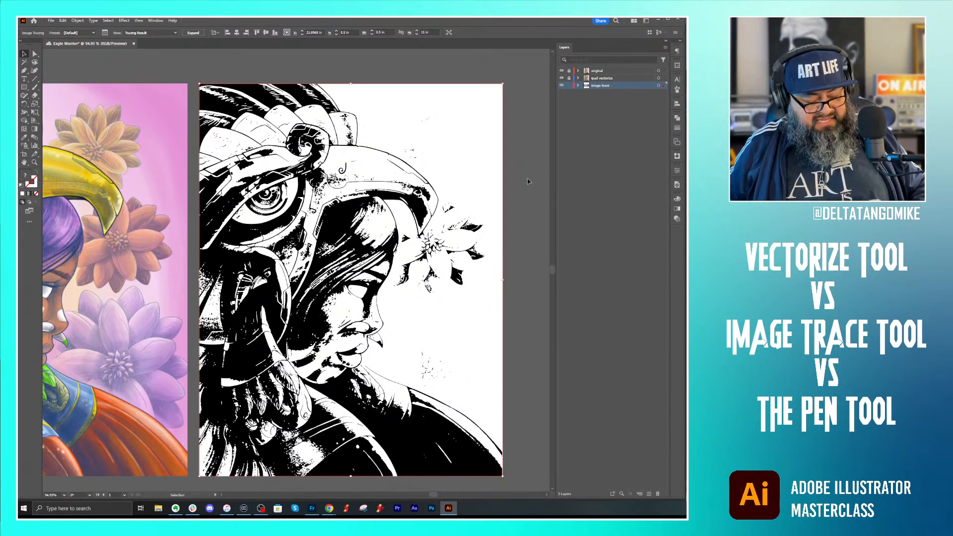
key(ctrl+z)
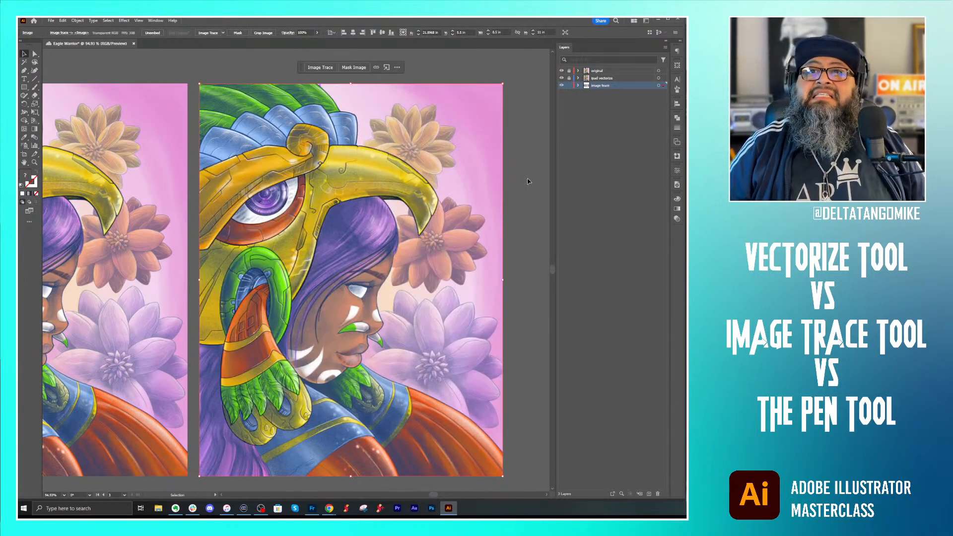
Step: Trace the duplicated image with the High Fidelity Photo preset
drag(301, 70, 314, 69)
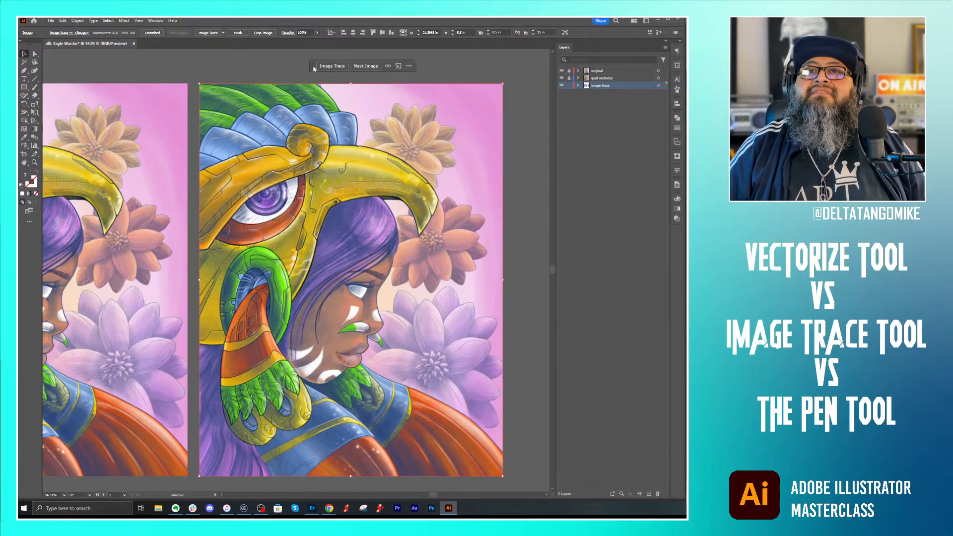
click(223, 33)
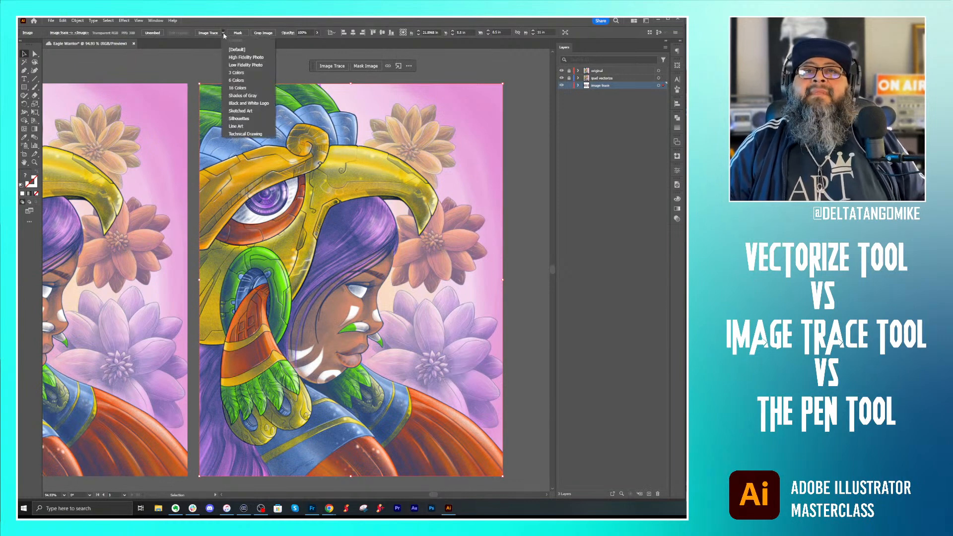
click(224, 34)
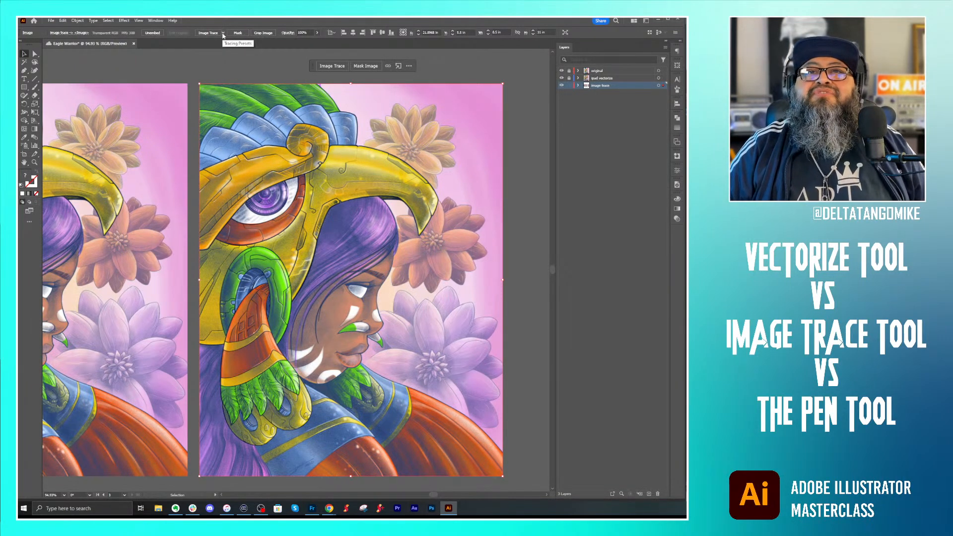
click(223, 34)
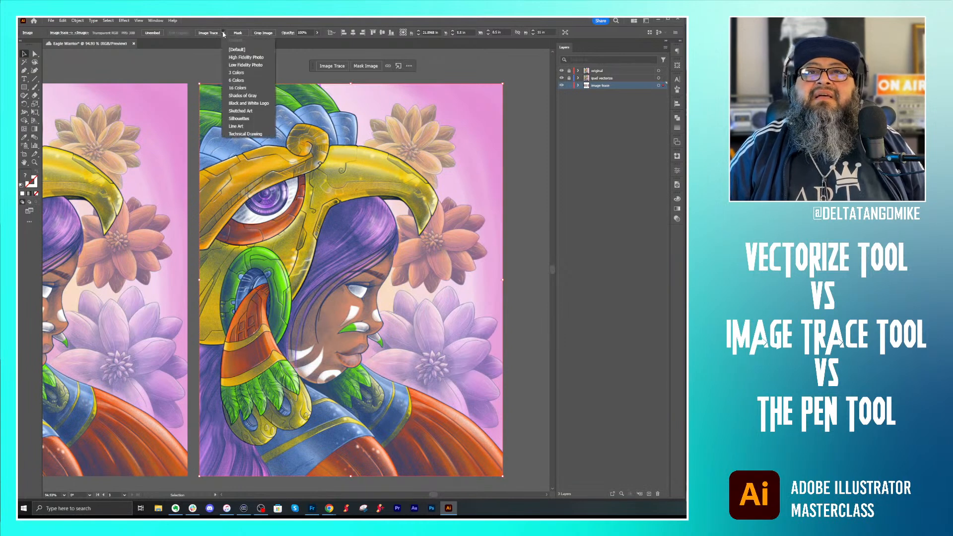
click(263, 58)
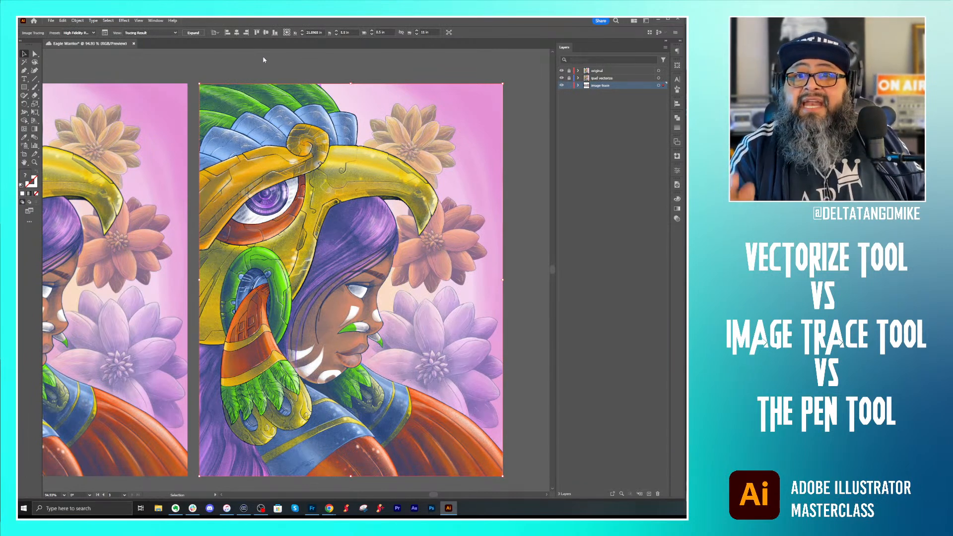
Step: Examine the traced detail around the face, nose ornaments, feathers and blue collar of the traced image
key(z)
drag(370, 260, 406, 321)
drag(409, 379, 406, 267)
drag(387, 321, 353, 221)
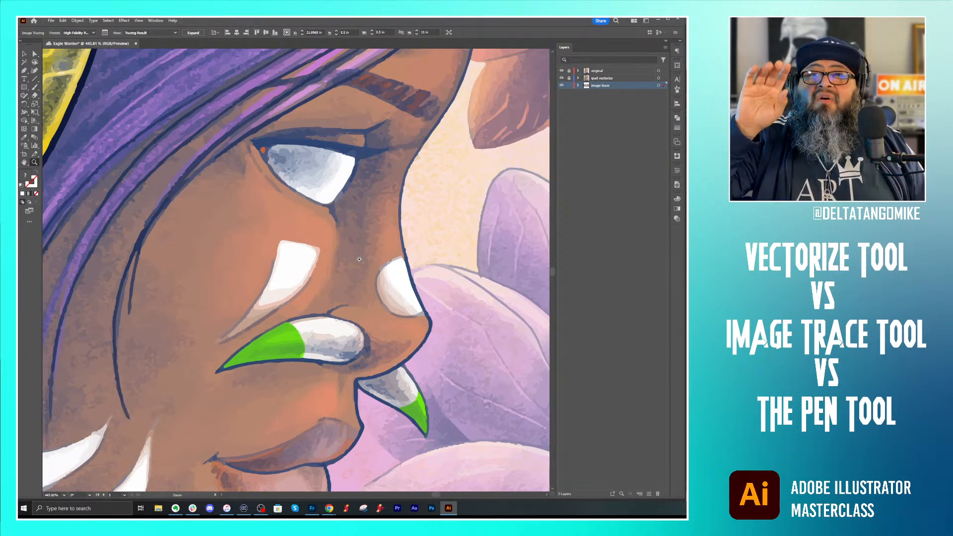
drag(278, 487, 374, 277)
drag(358, 362, 309, 248)
drag(329, 321, 276, 293)
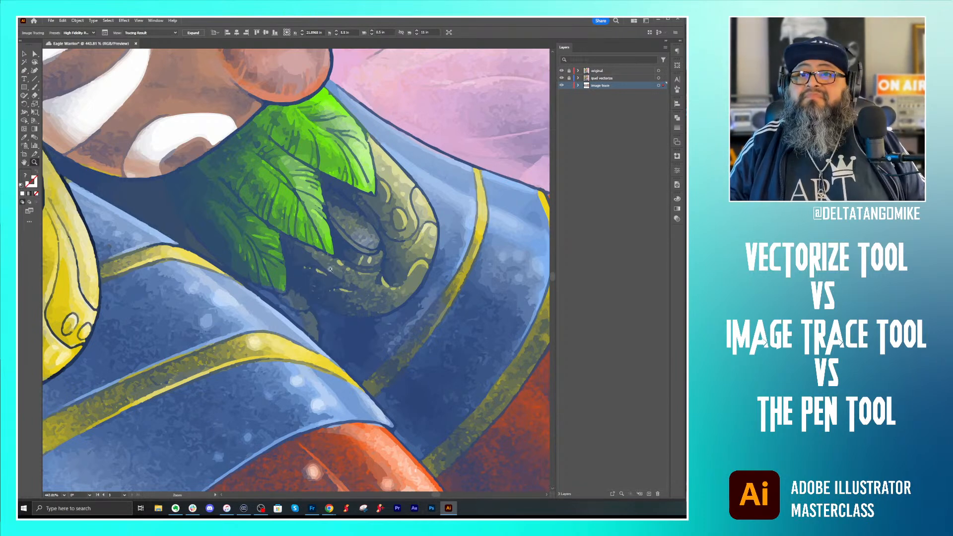
drag(340, 266, 258, 274)
drag(320, 256, 334, 348)
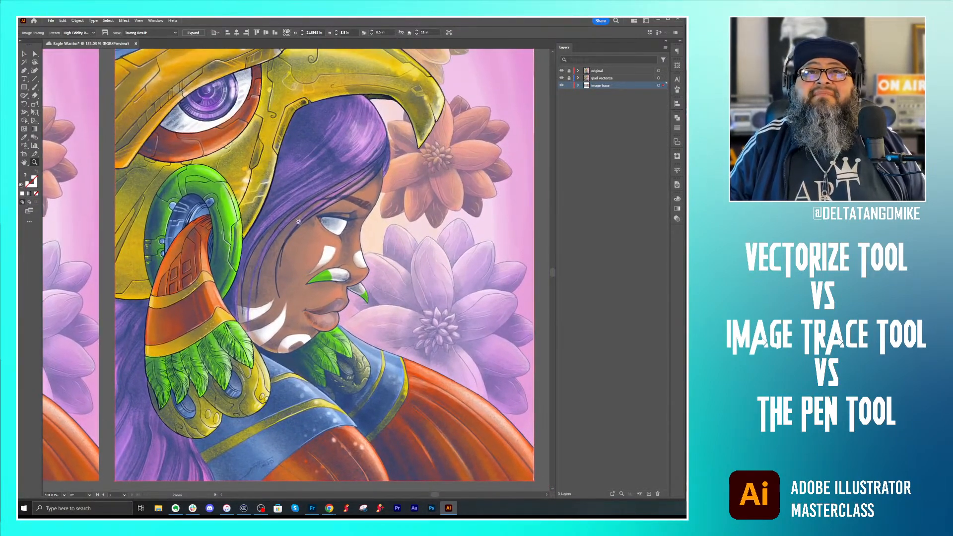
Step: Expand the traced image into editable vector paths and deselect the resulting group
click(24, 54)
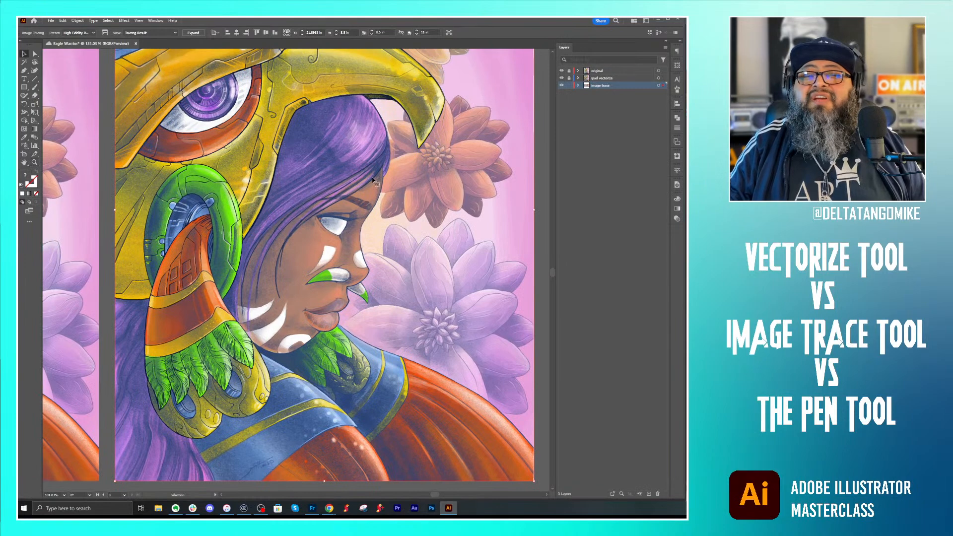
drag(352, 193, 361, 211)
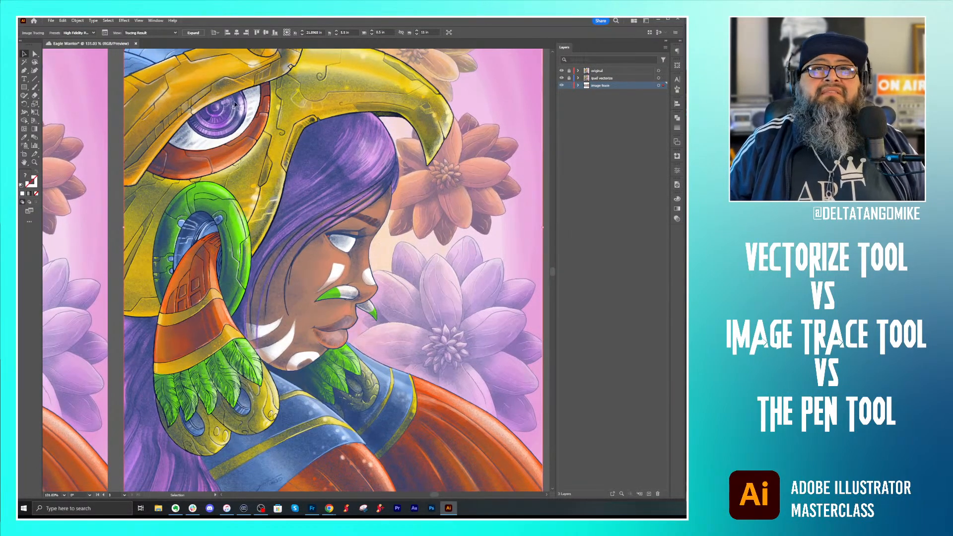
click(194, 33)
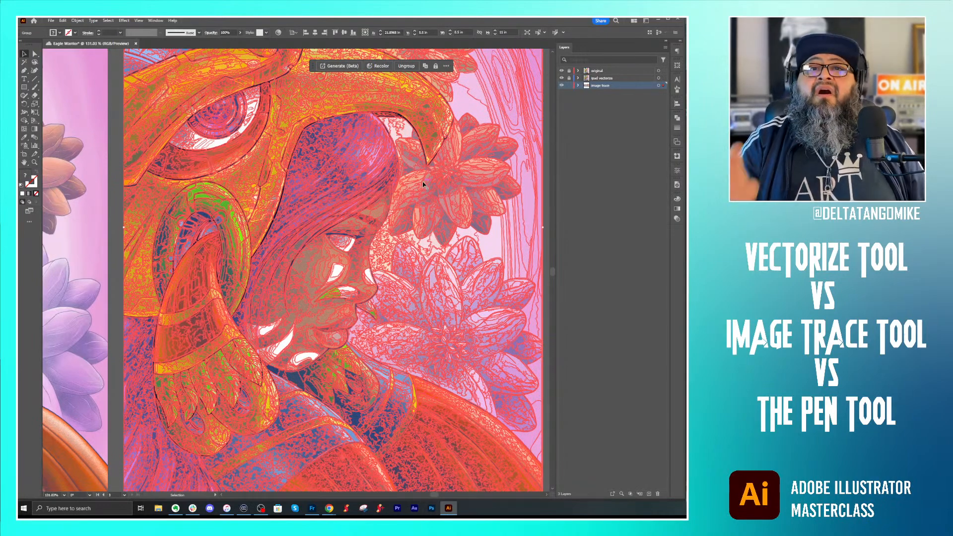
key(space)
drag(367, 243, 291, 257)
click(499, 178)
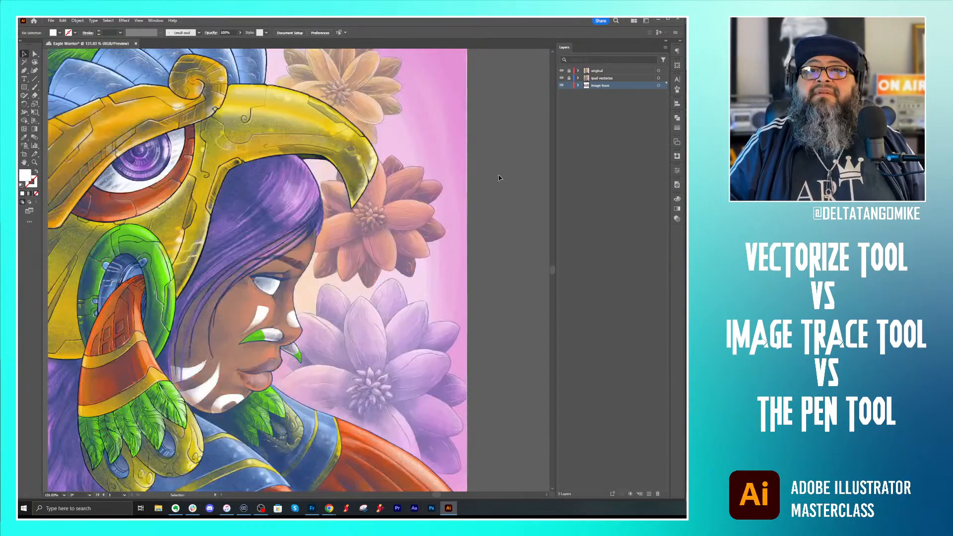
Step: Select the expanded trace group to examine its path outlines around the purple hair and orange flower, and deselect it
key(z)
drag(302, 228, 343, 212)
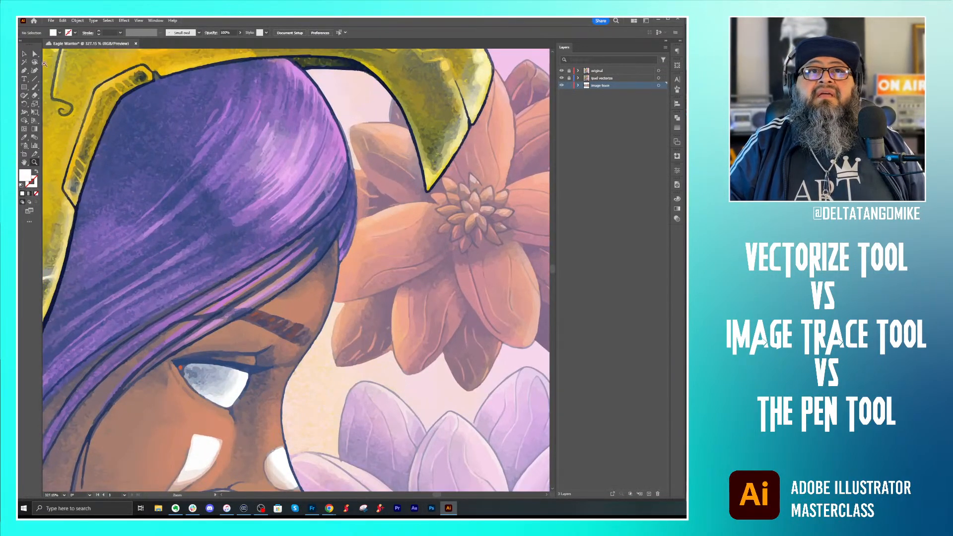
click(23, 54)
click(267, 141)
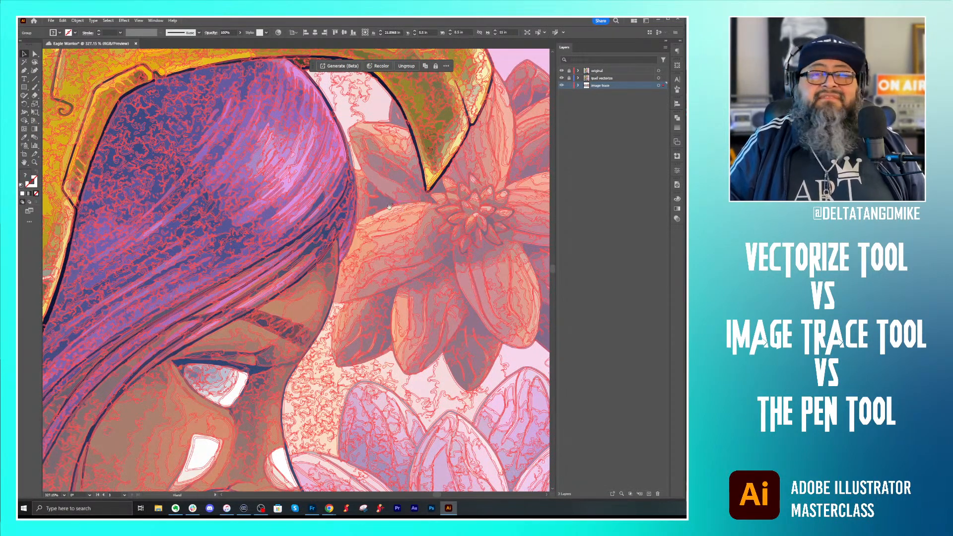
drag(368, 279, 335, 236)
key(a)
drag(437, 292, 226, 282)
click(528, 275)
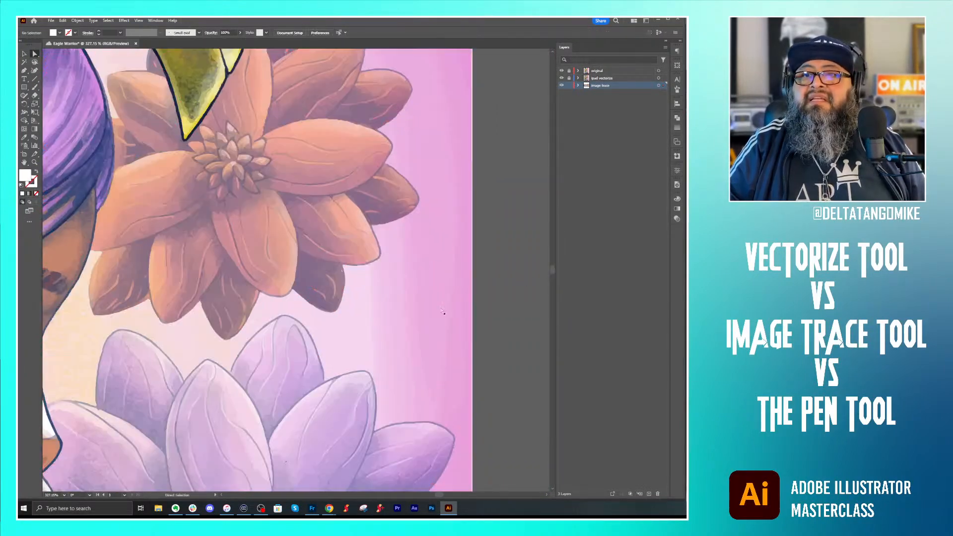
Step: Try moving the white cheek-marking shape out of place on the face and undo the move
scroll(346, 307, left, 5)
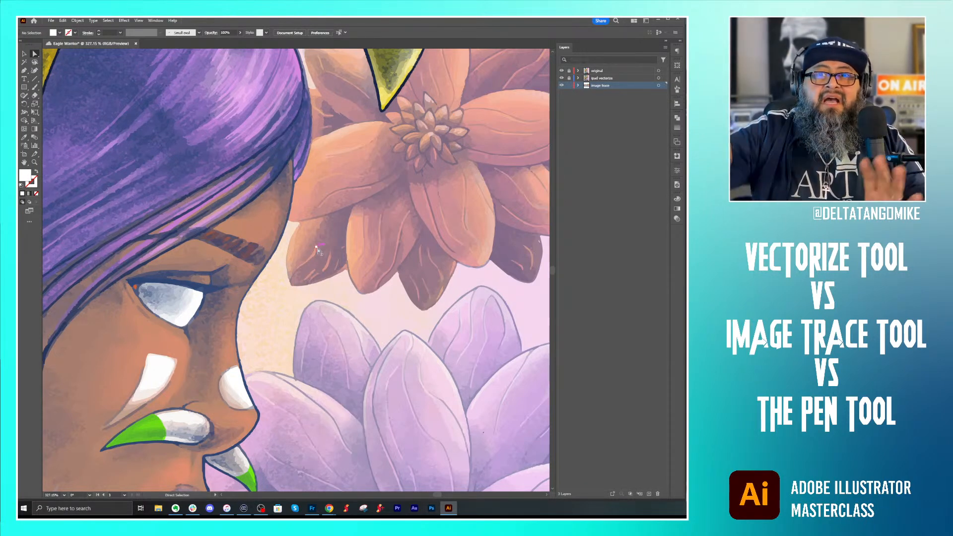
click(258, 310)
drag(258, 309, 302, 325)
key(space)
drag(274, 372, 466, 250)
click(349, 260)
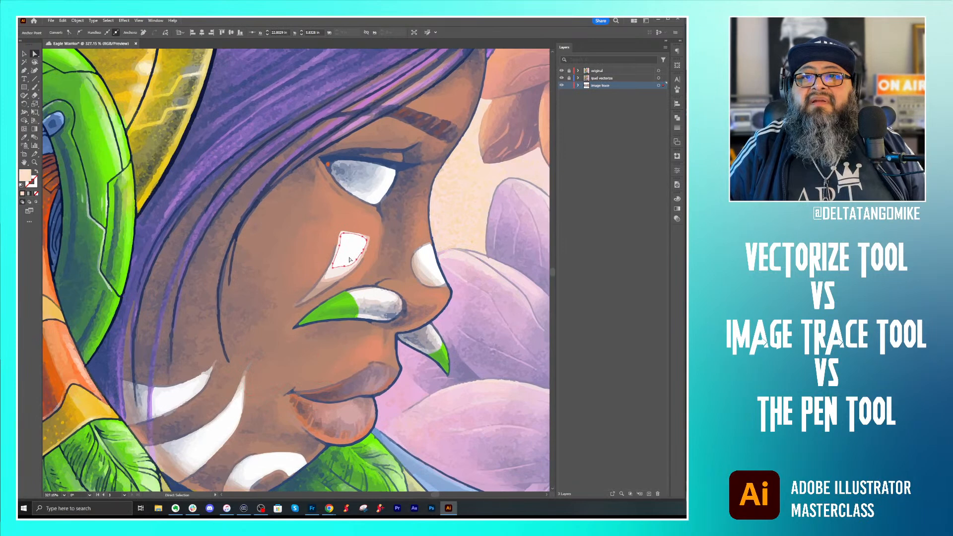
drag(350, 259, 312, 255)
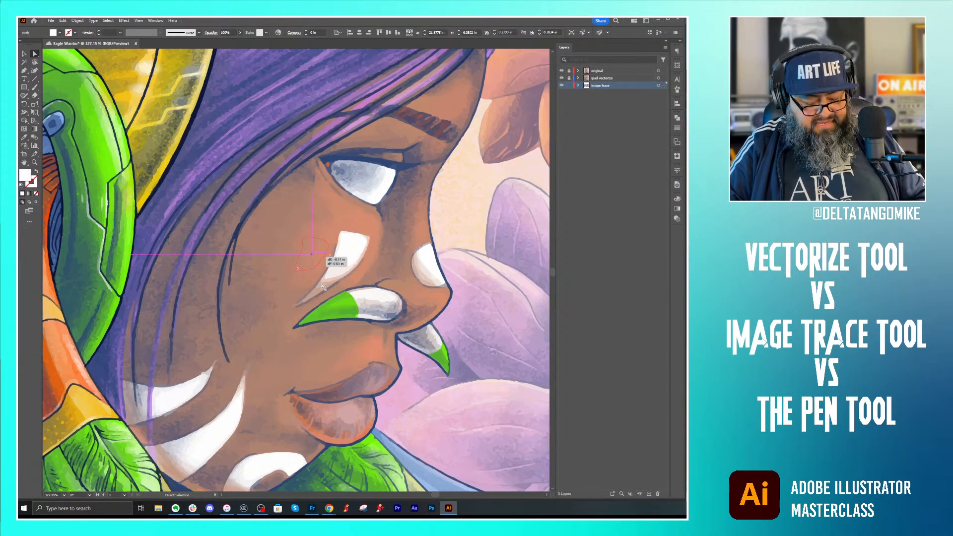
key(ctrl+z)
Step: Examine the earring, feathers and hair of the expanded trace and clear the selection
drag(269, 332, 411, 259)
drag(292, 311, 417, 298)
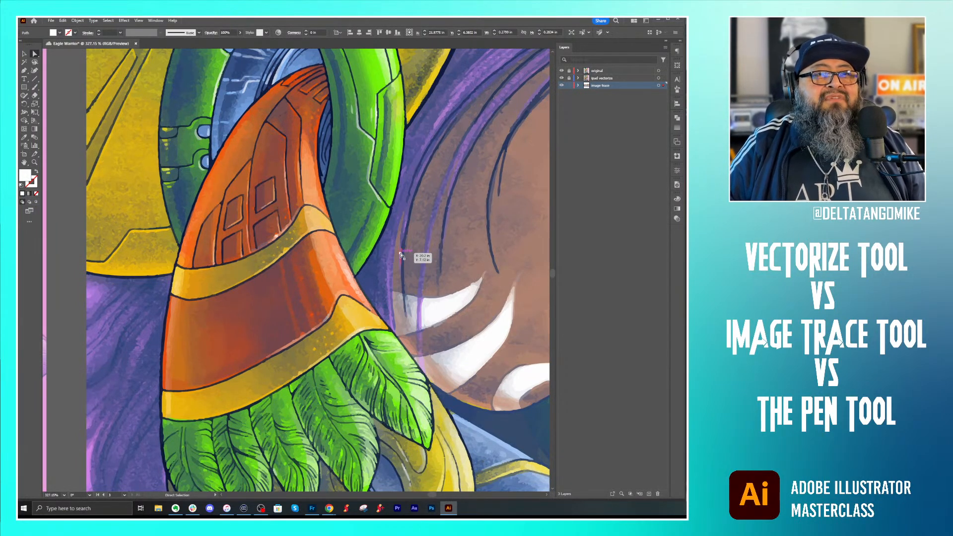
drag(412, 256, 383, 296)
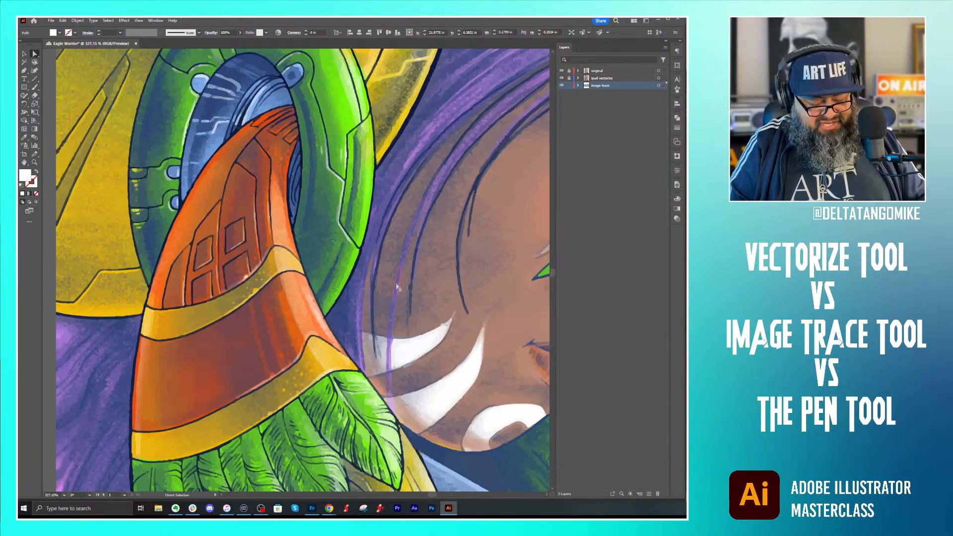
key(ctrl+minus)
key(ctrl+minus)
key(ctrl+minus)
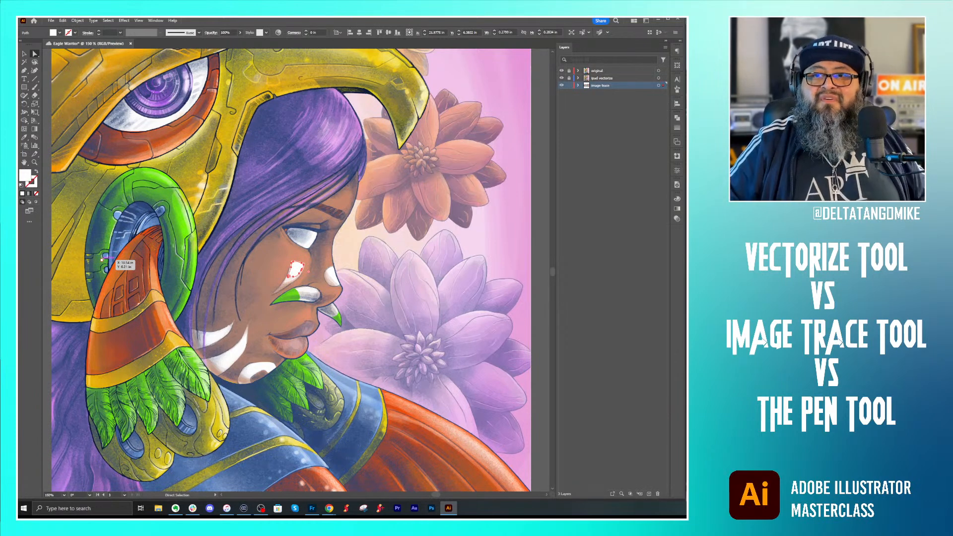
click(538, 273)
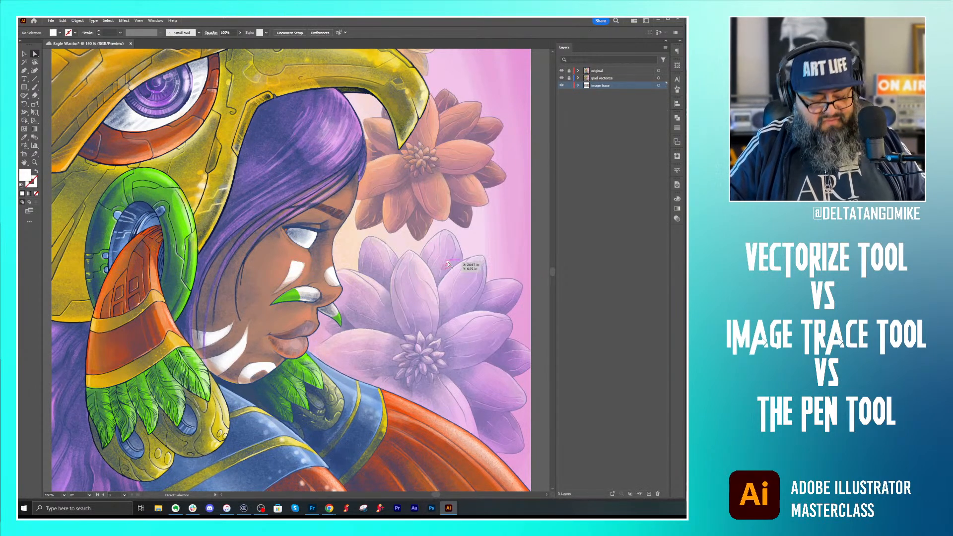
key(z)
drag(463, 250, 334, 240)
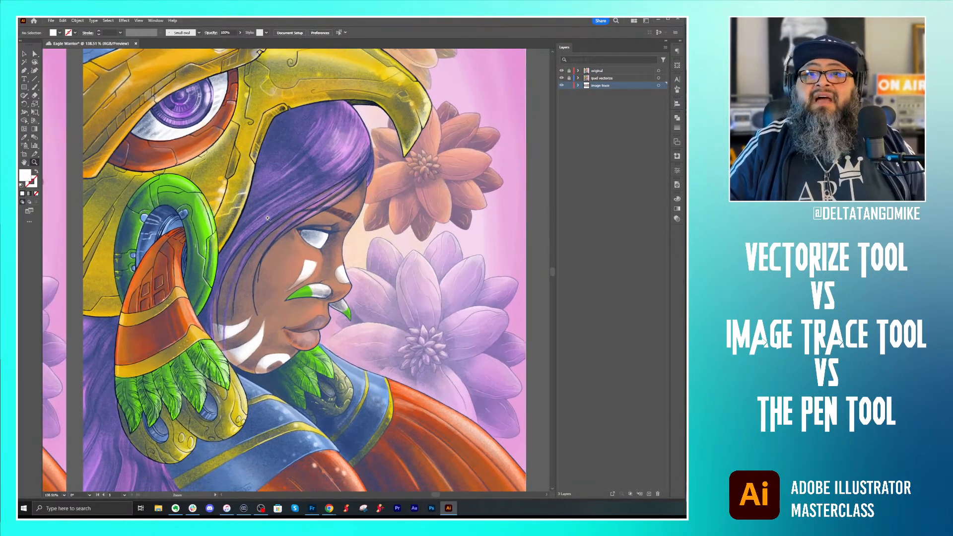
key(v)
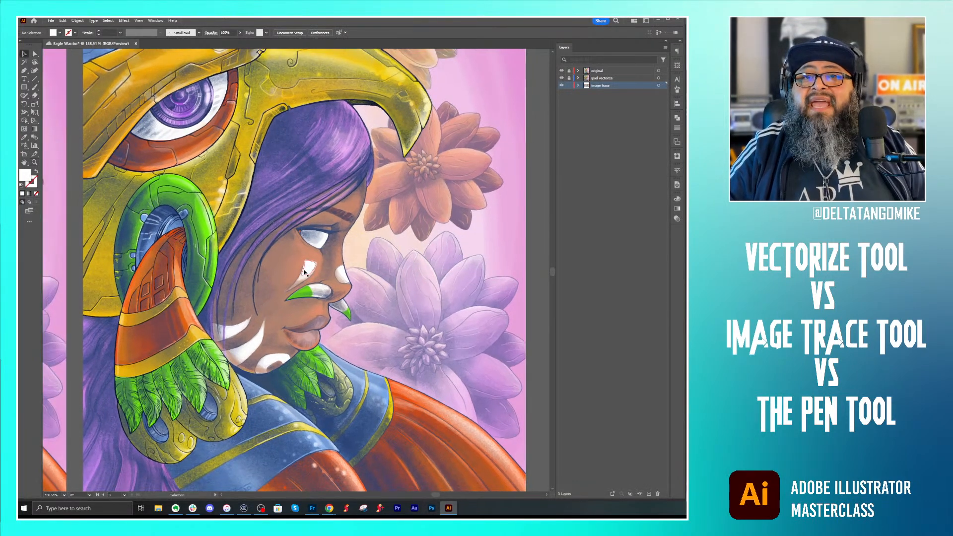
key(plus)
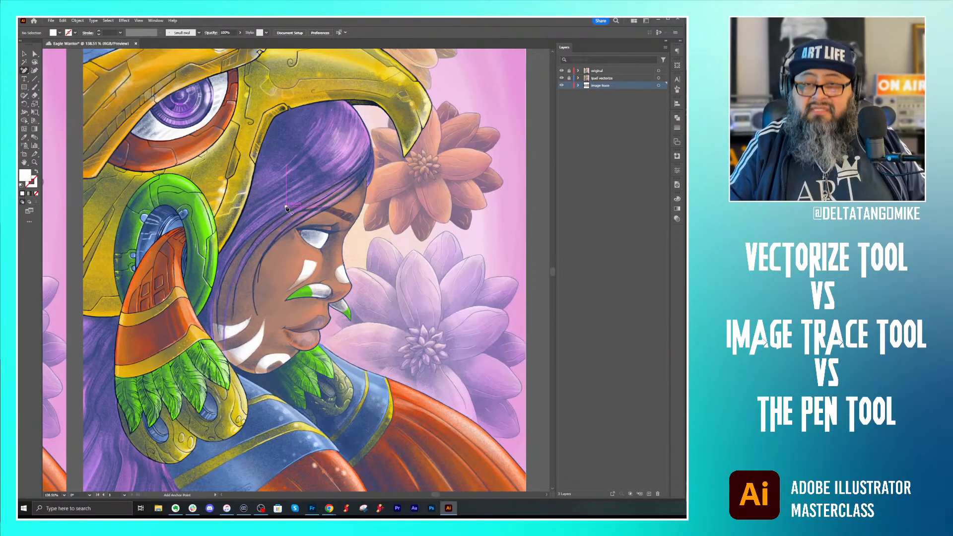
key(ctrl+plus)
key(ctrl+plus)
click(34, 53)
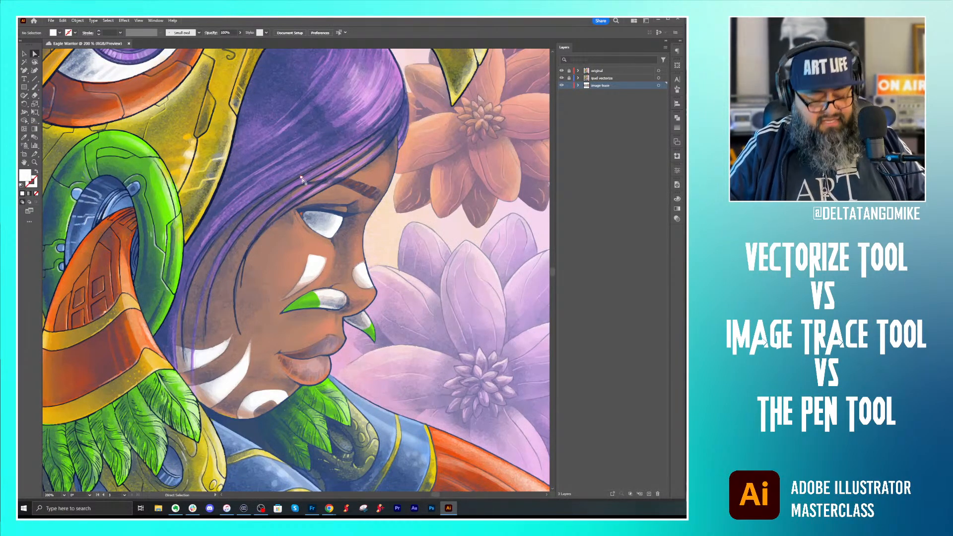
click(156, 21)
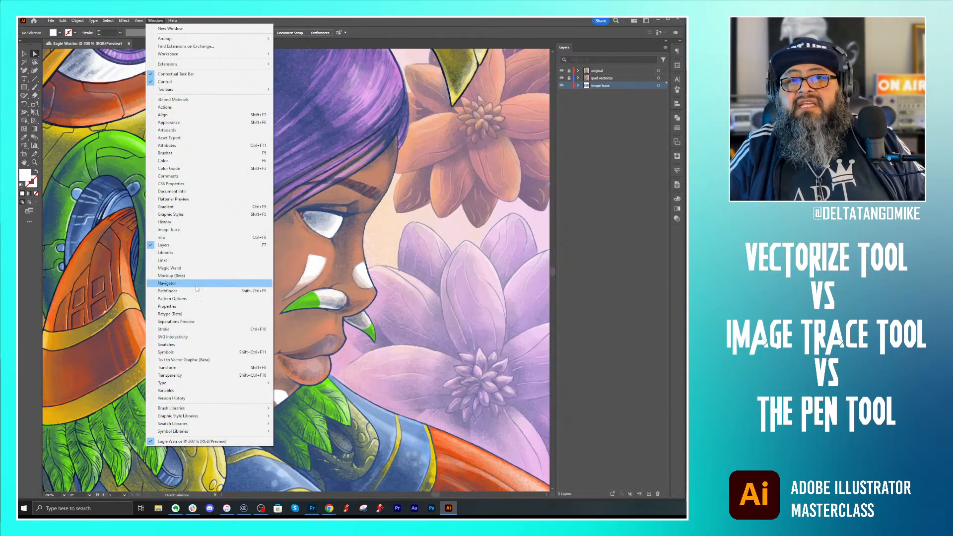
click(167, 283)
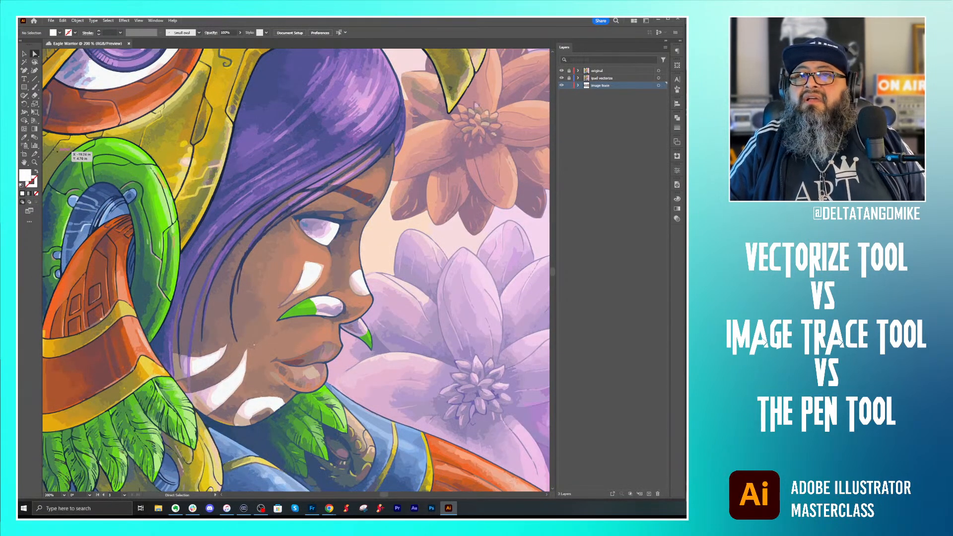
Step: Hide the iPad vectorize layer and show it again to check which artwork belongs to it
drag(332, 313, 417, 272)
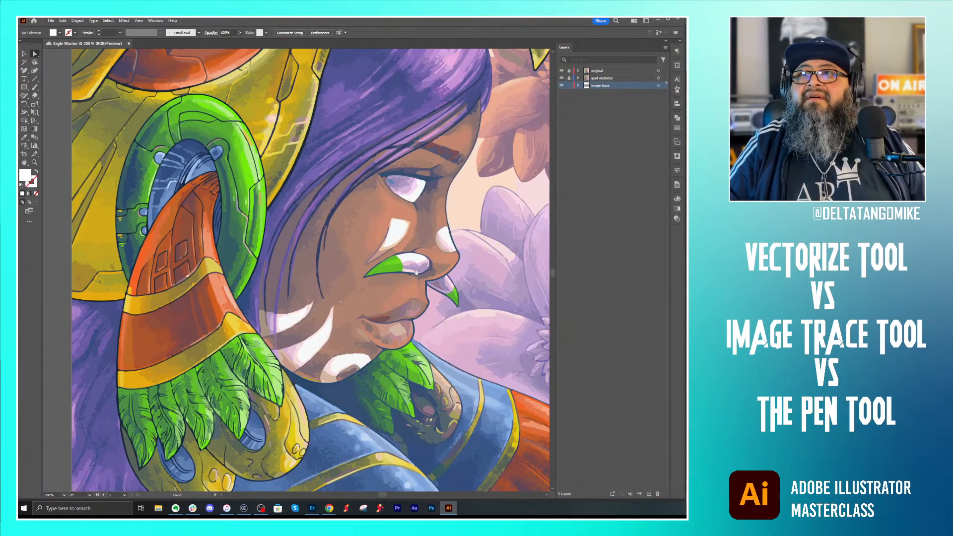
click(563, 78)
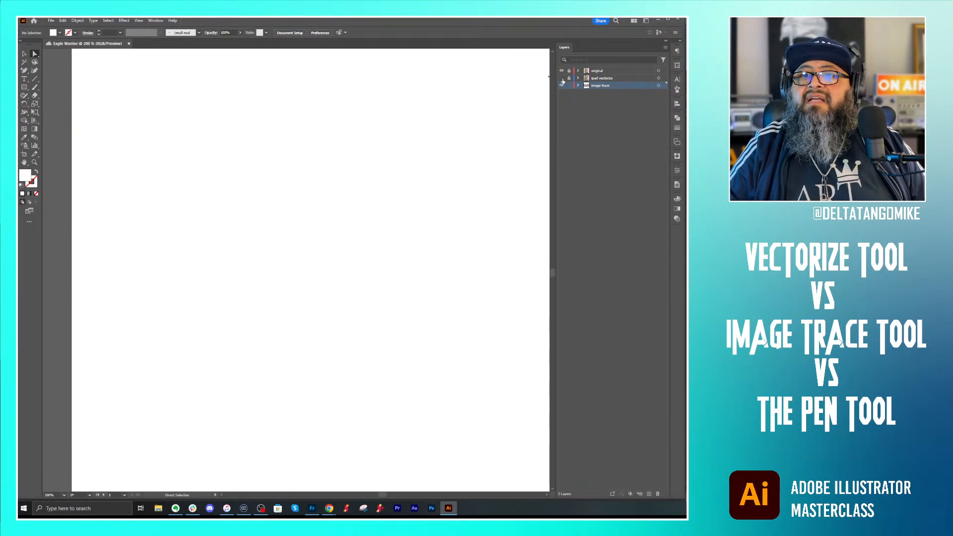
click(562, 78)
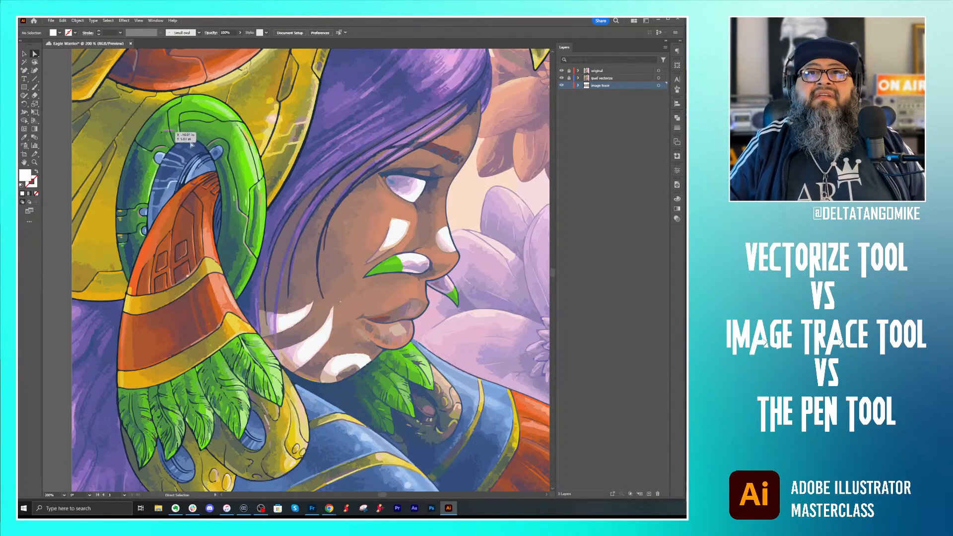
click(24, 53)
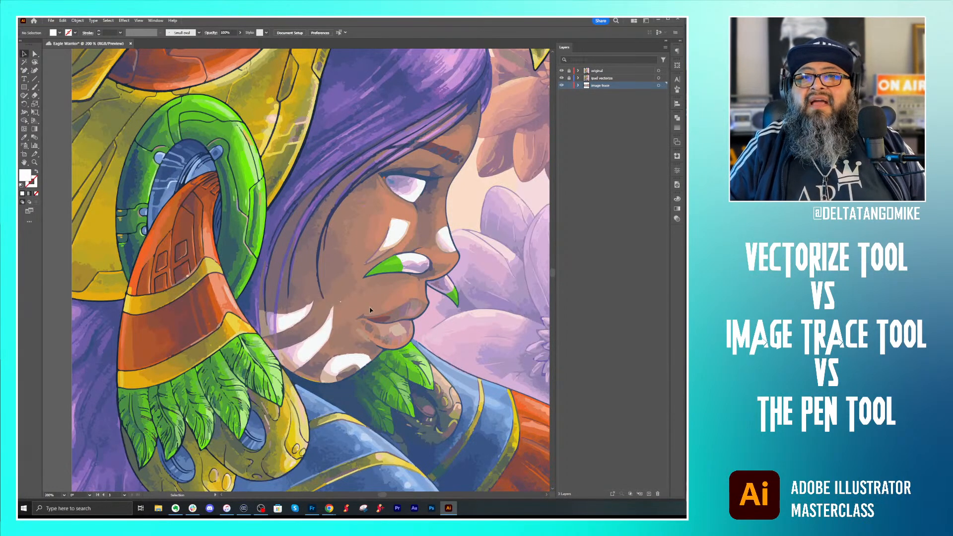
Step: Select the next untraced image copy in the image trace layer
drag(362, 363, 356, 304)
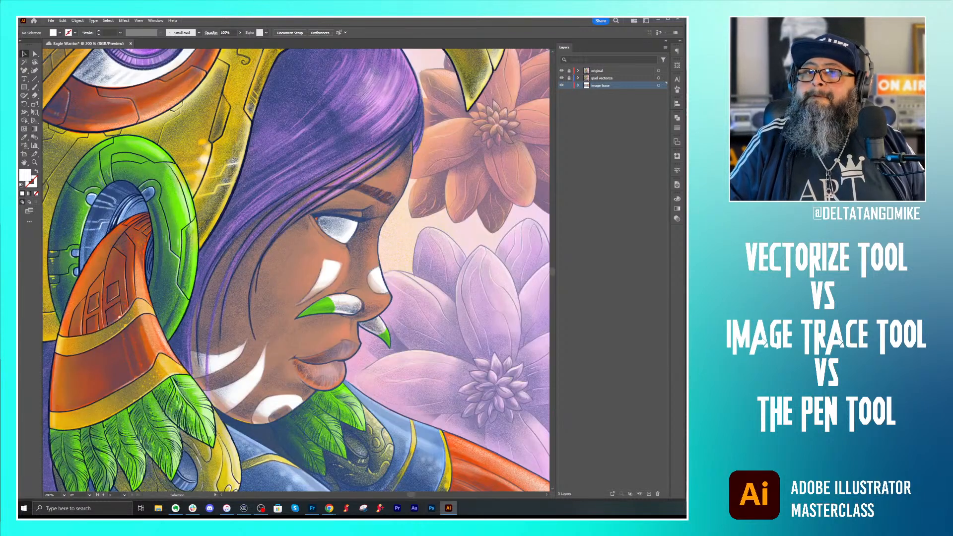
drag(381, 273, 247, 265)
drag(451, 279, 260, 272)
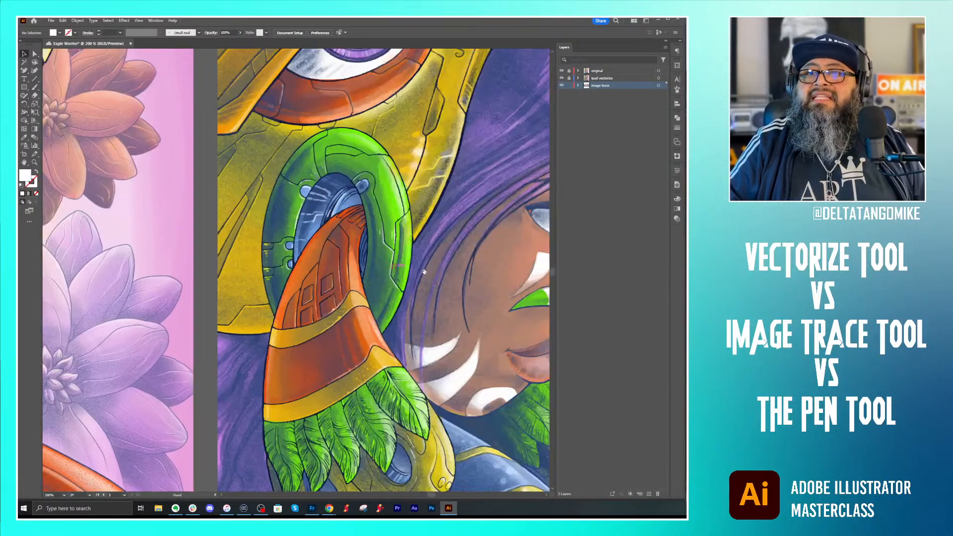
drag(385, 262, 330, 244)
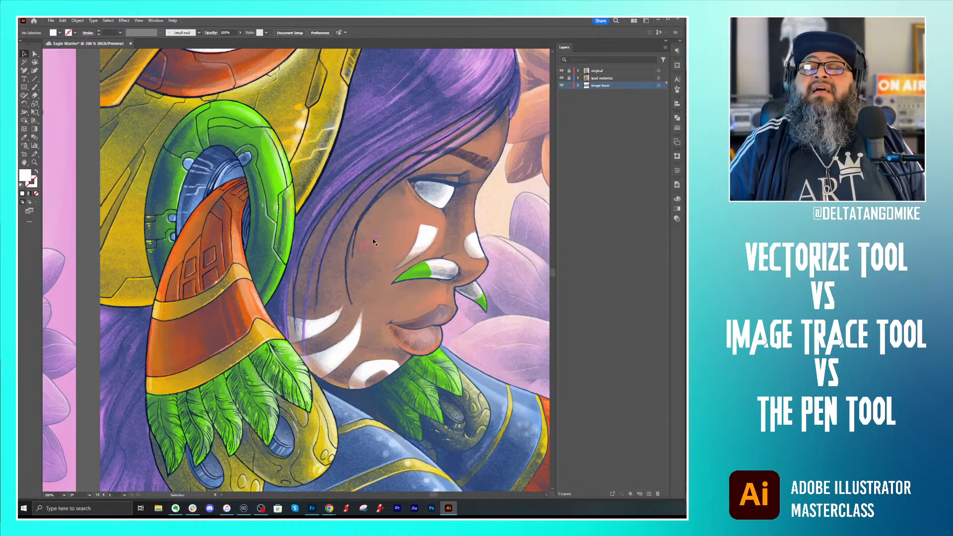
key(space)
mouse_move(232, 188)
mouse_down()
mouse_move(434, 209)
mouse_move(413, 210)
mouse_up()
drag(187, 233, 502, 229)
click(459, 233)
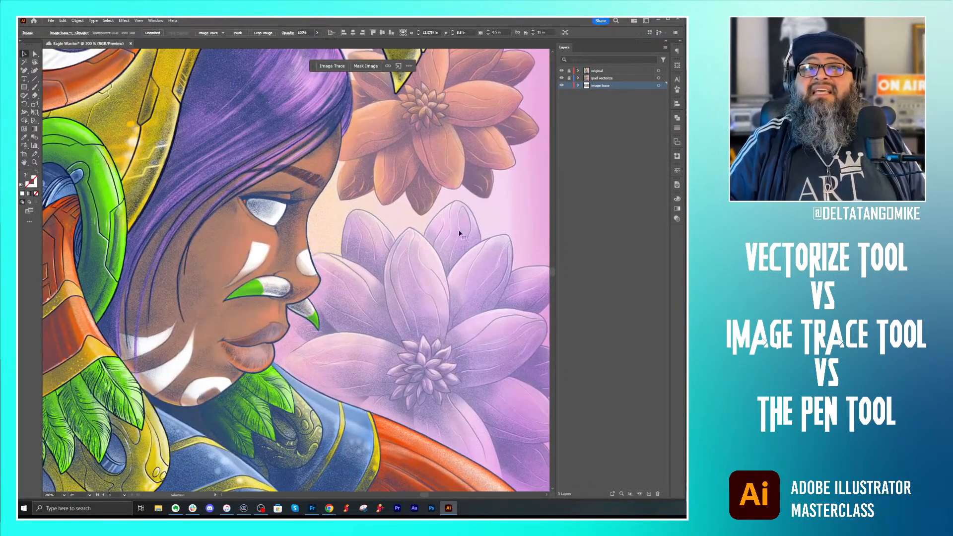
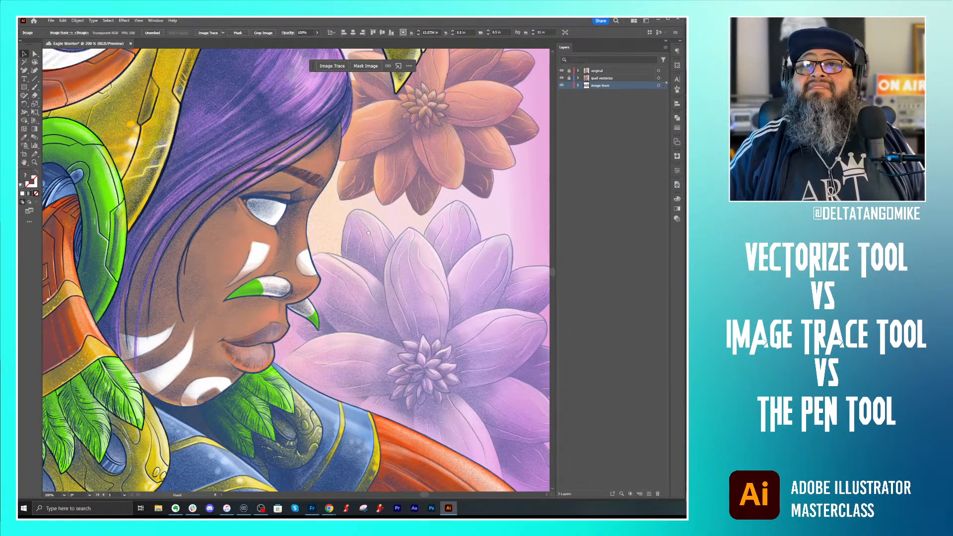
drag(366, 231, 430, 242)
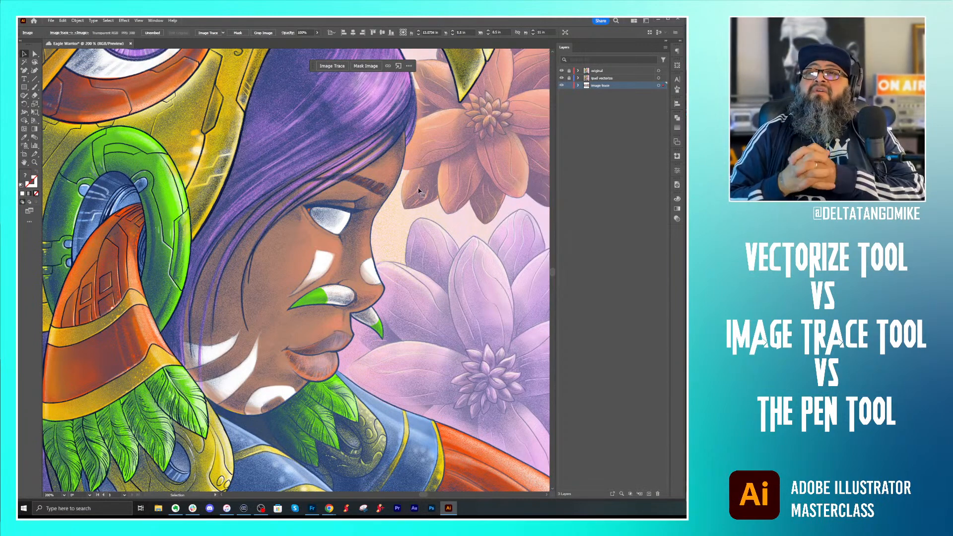
Step: Rename the expanded group inside the image trace layer as "high fidelity photo" and lock it
click(578, 86)
click(628, 101)
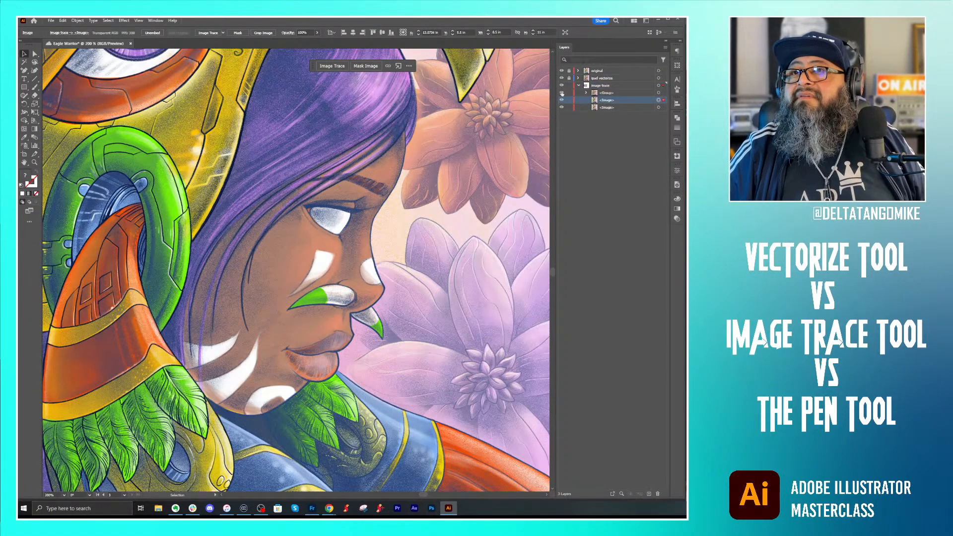
click(613, 94)
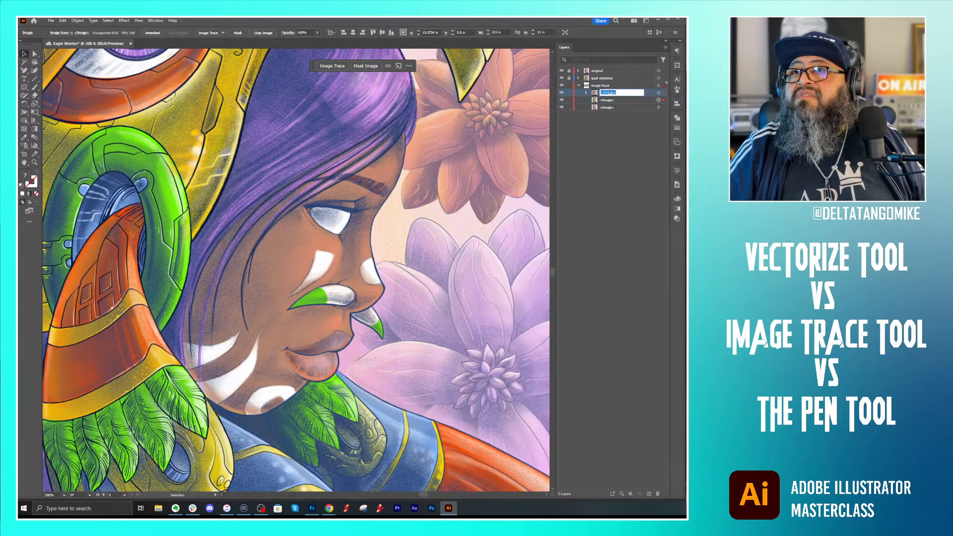
click(223, 32)
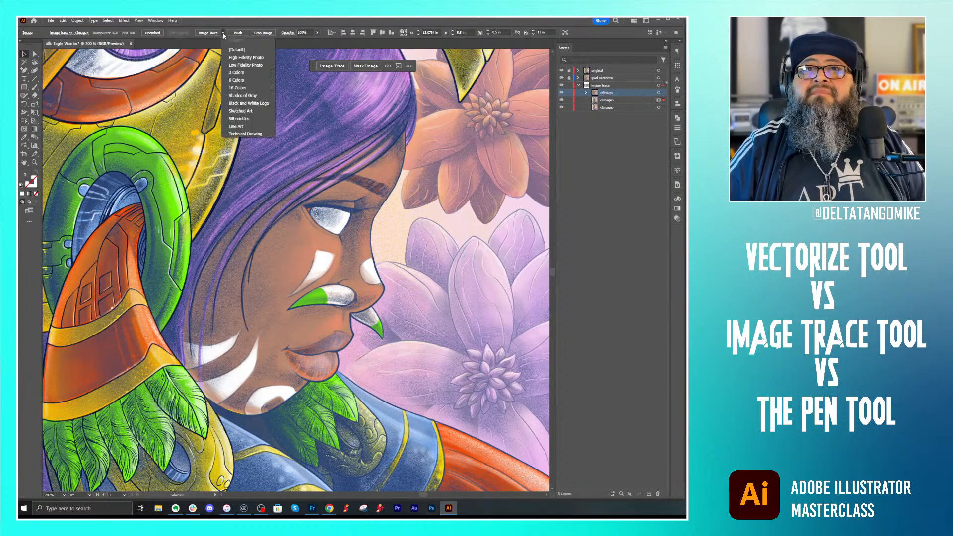
double_click(608, 94)
text(high fidelity photo)
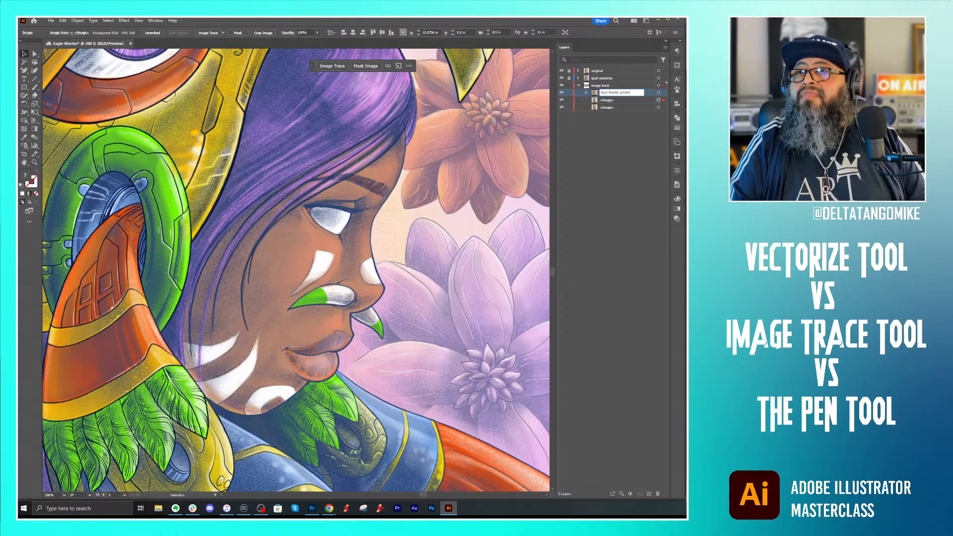
key(Return)
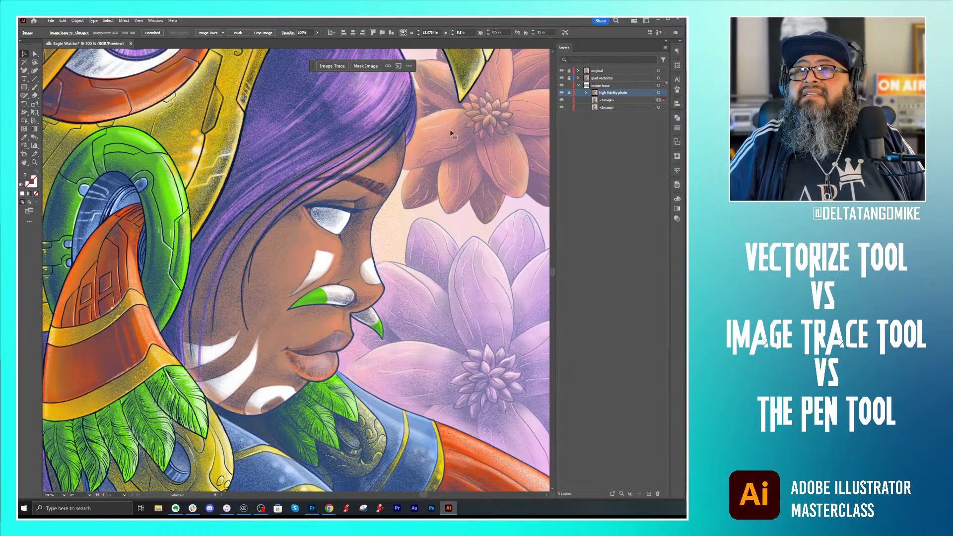
Step: Trace the selected image copy with the 3 Colors preset and view the whole traced artwork
click(611, 100)
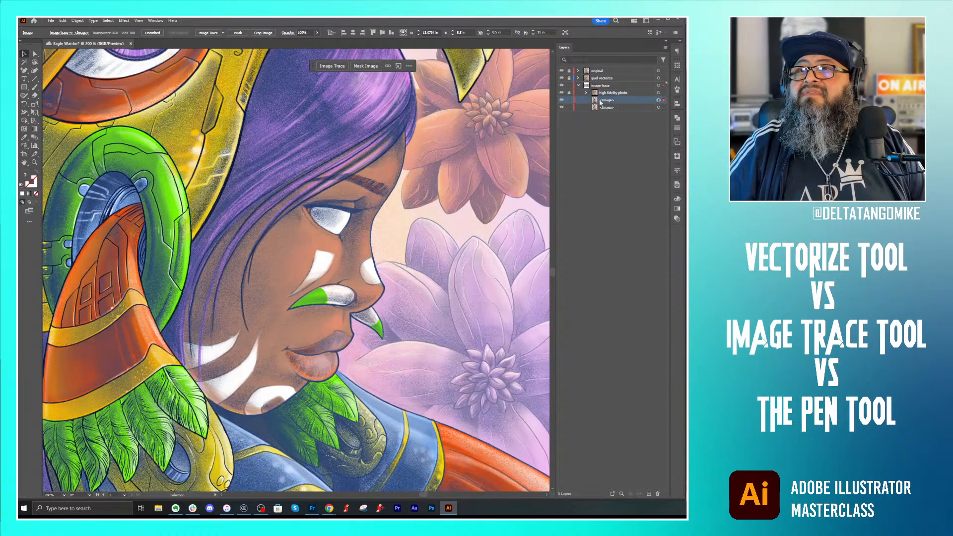
click(223, 32)
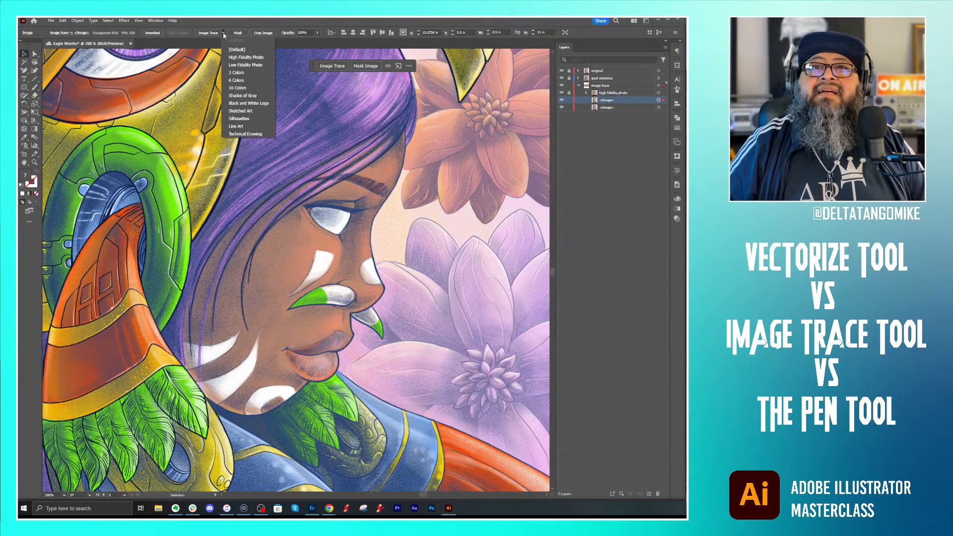
click(254, 75)
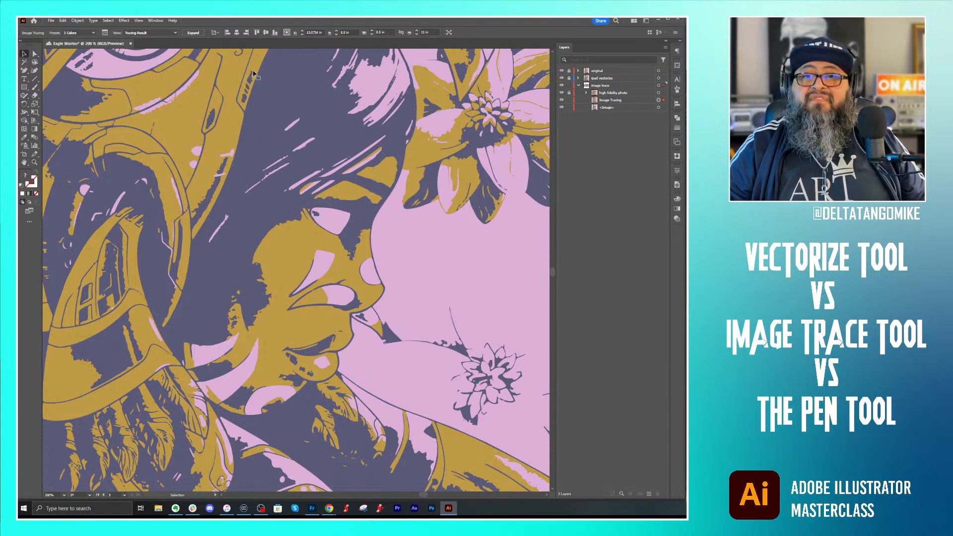
key(z)
drag(363, 189, 361, 207)
key(space)
drag(427, 217, 391, 252)
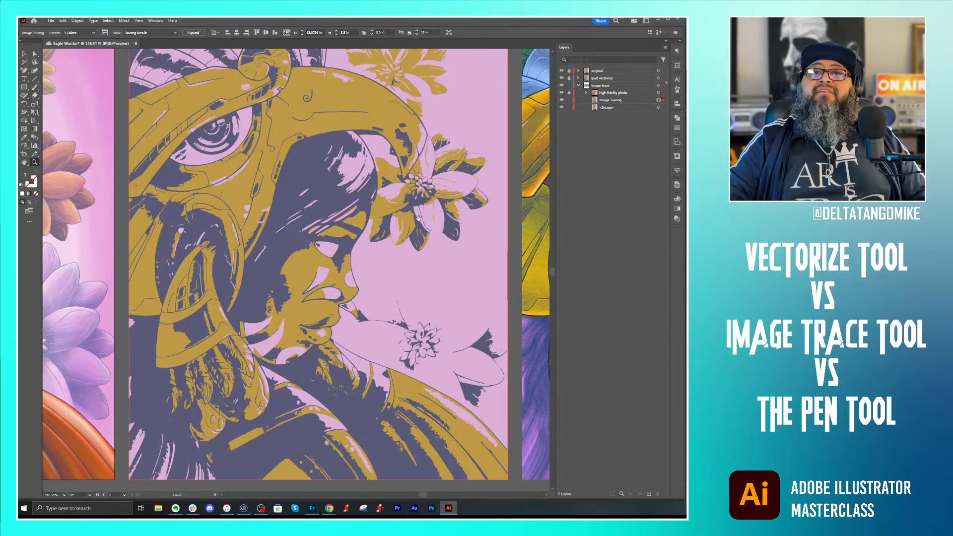
Step: Compare the 3 Colors trace with the untraced image copy beside it and narrow the Layers panel to widen the canvas
scroll(420, 219, left, 5)
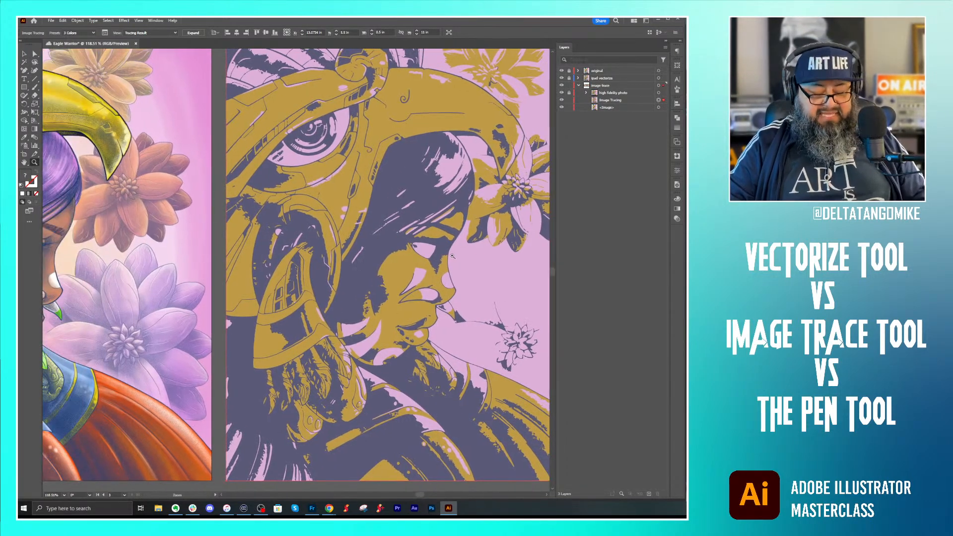
drag(436, 257, 417, 259)
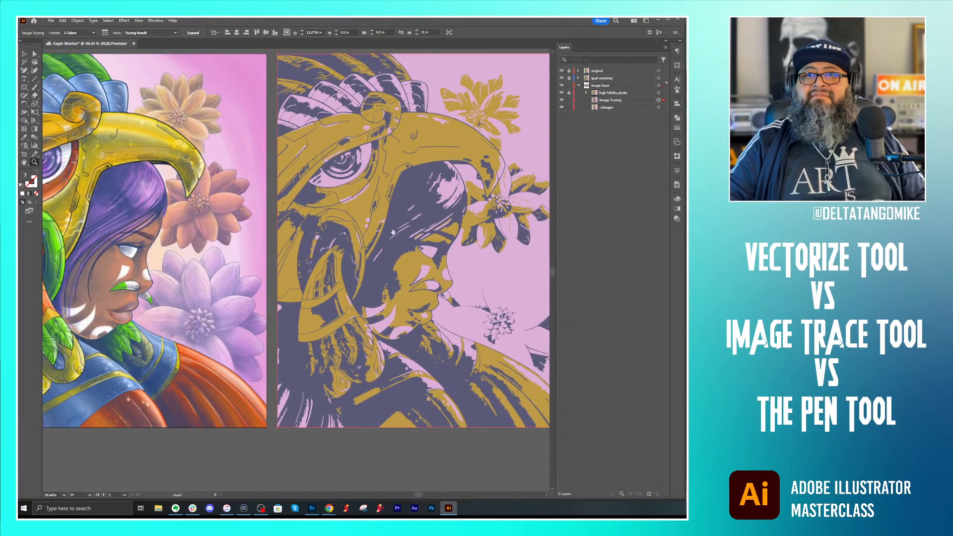
scroll(417, 259, left, 3)
scroll(416, 259, up, 1)
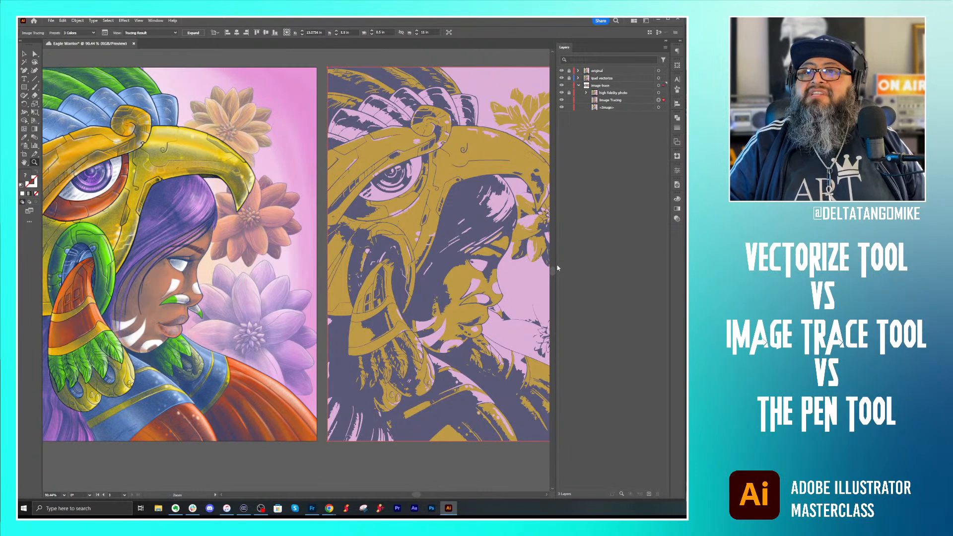
drag(557, 268, 497, 236)
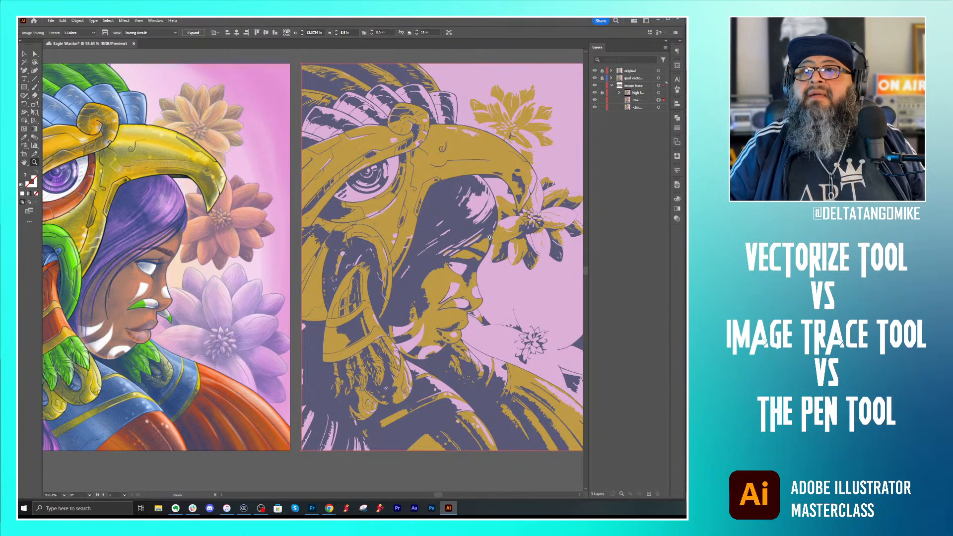
Step: Undo the 3 Colors trace on the image copy
key(alt+z)
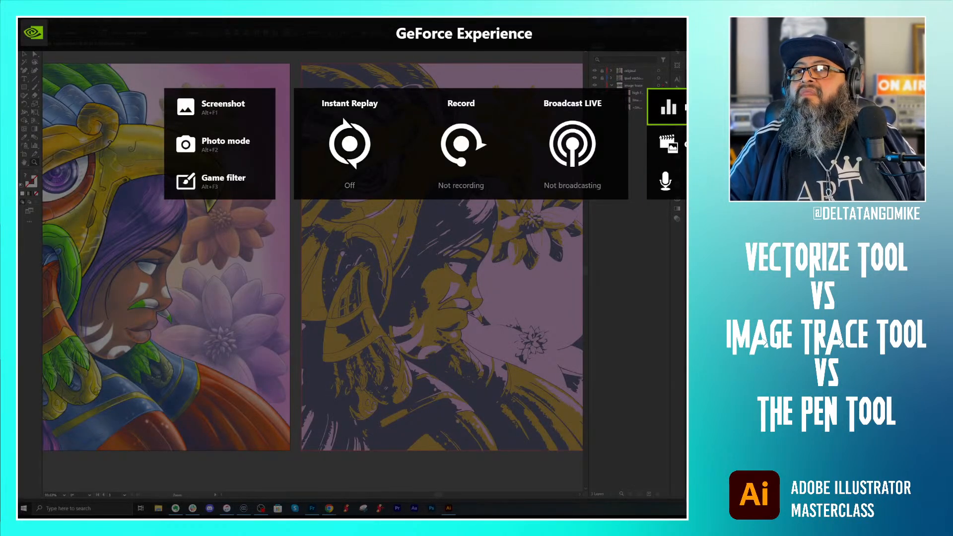
key(Escape)
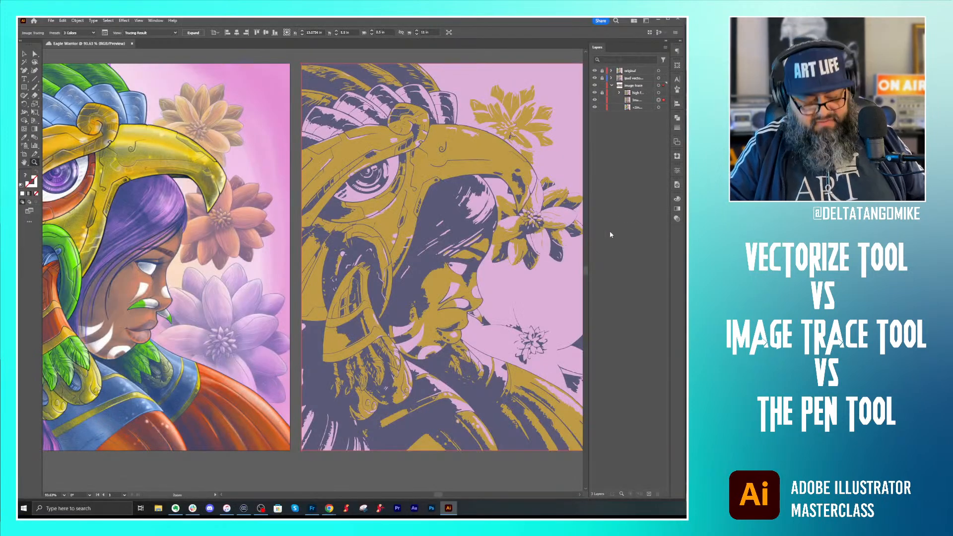
key(ctrl+z)
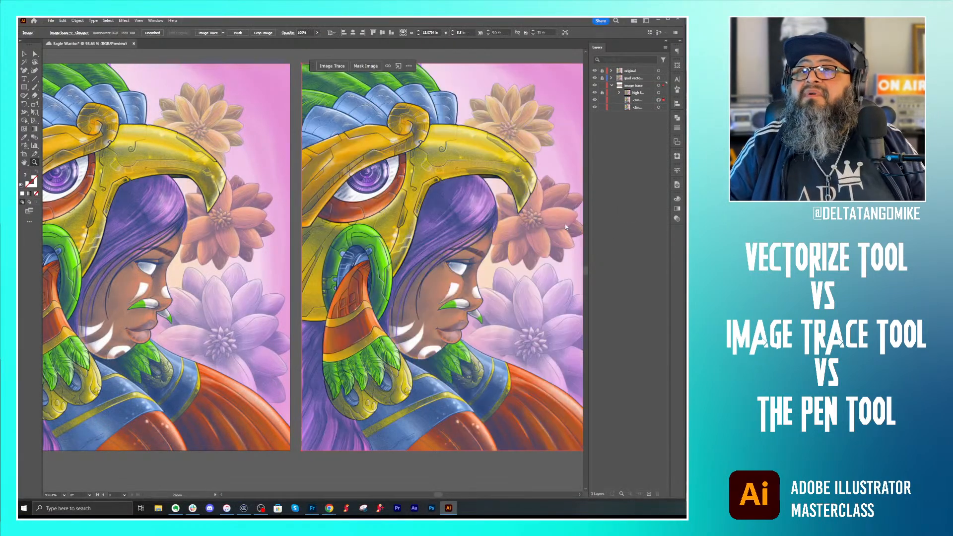
Step: Trace the selected image copy with the 6 Colors preset
drag(565, 225, 538, 244)
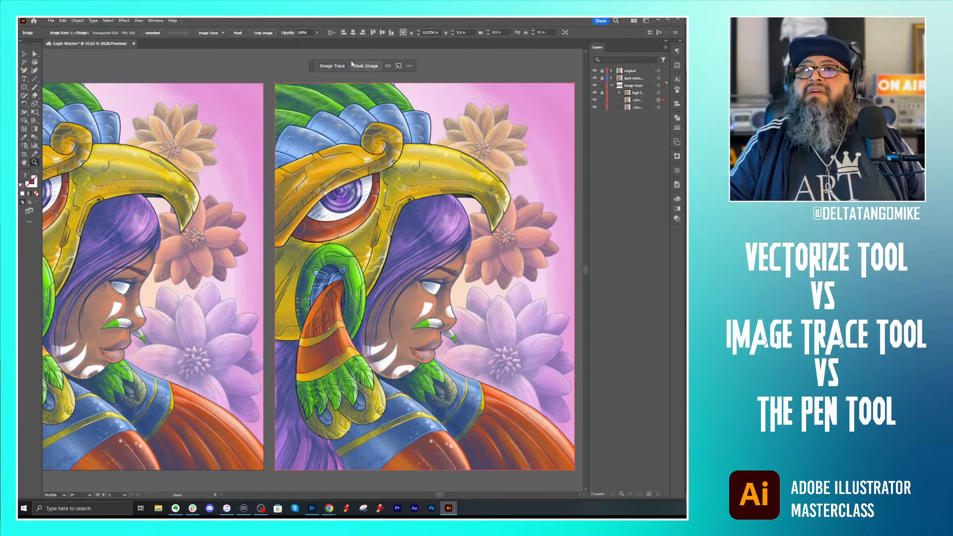
click(223, 32)
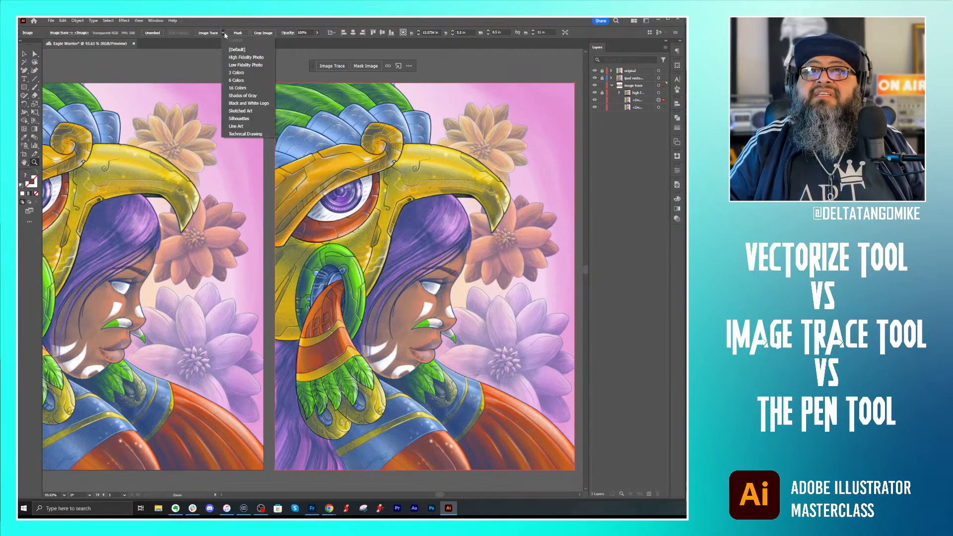
click(251, 82)
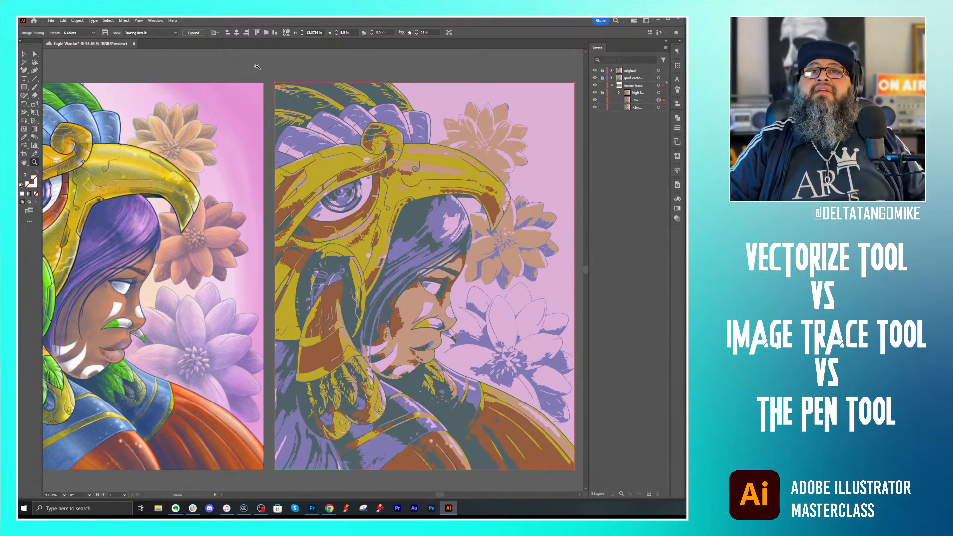
Step: Expand the 6 Colors tracing into vector paths and rename its group as "6 colors"
click(193, 32)
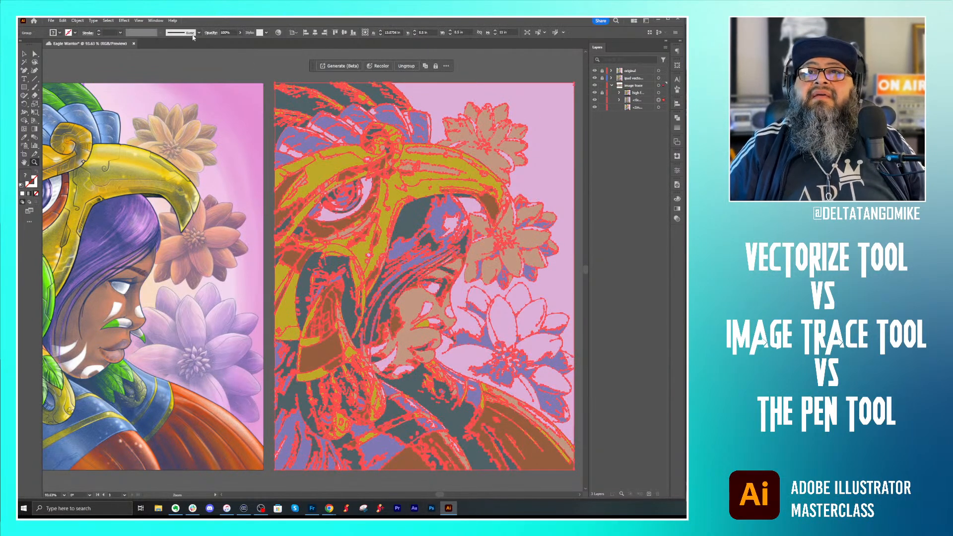
double_click(638, 99)
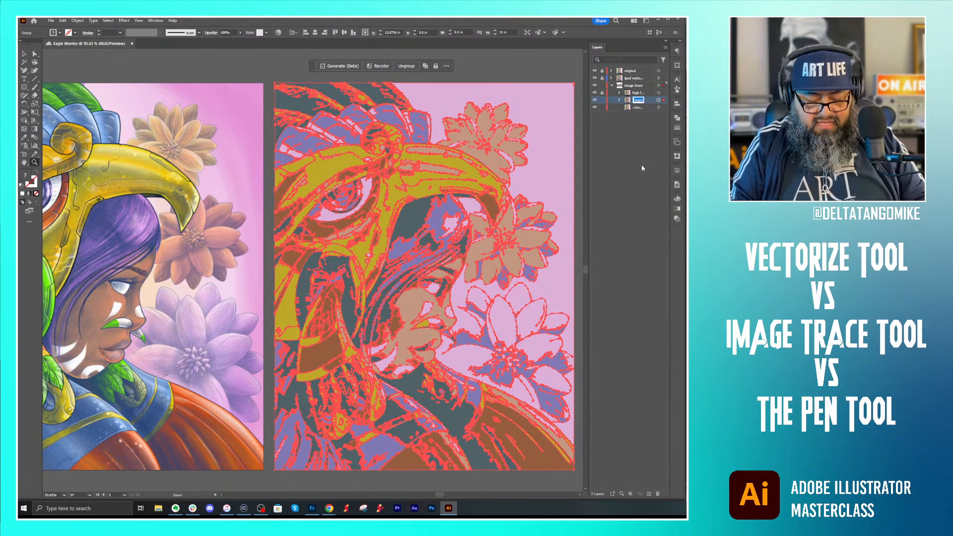
text(6 c)
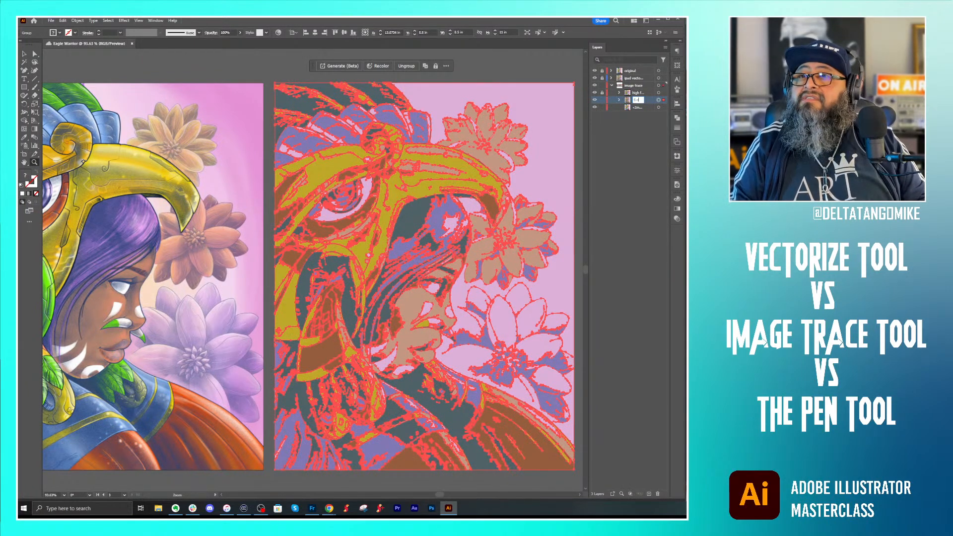
text(olors)
key(Return)
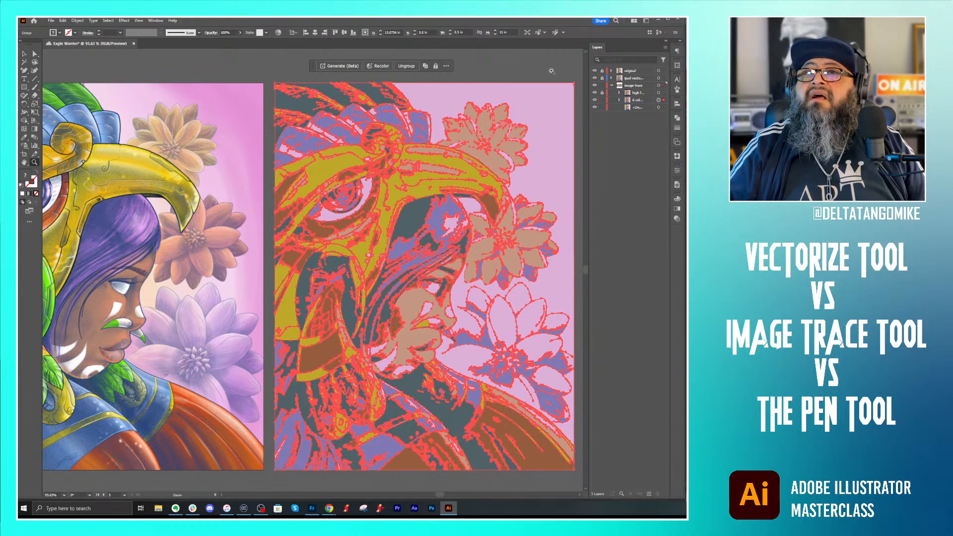
Step: Deselect the 6 colors group and compare it at 100% zoom with the high fidelity photo version beside it
key(ctrl+1)
mouse_move(282, 239)
mouse_down()
mouse_move(440, 124)
mouse_move(408, 36)
mouse_up()
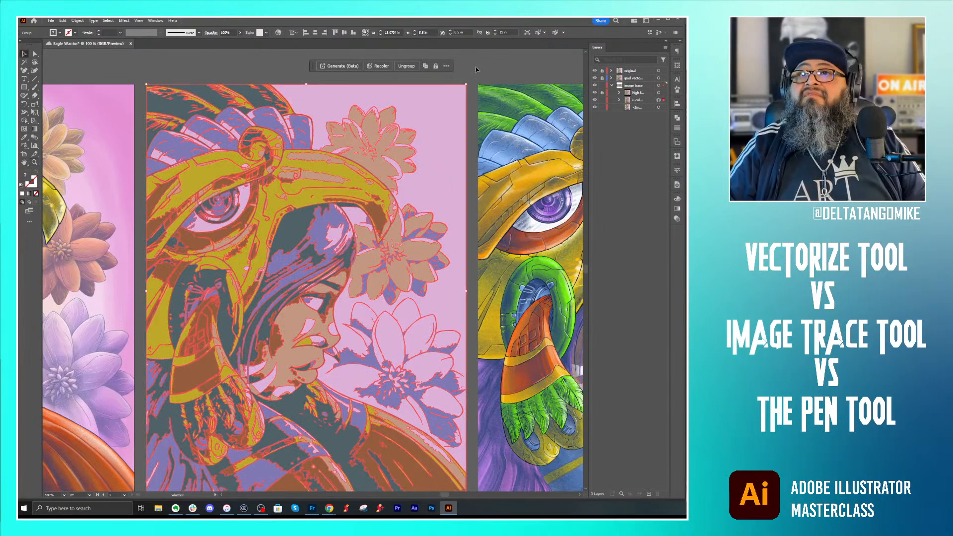
click(475, 69)
mouse_move(464, 160)
mouse_down()
mouse_move(478, 135)
mouse_move(319, 134)
mouse_up()
drag(293, 194, 293, 195)
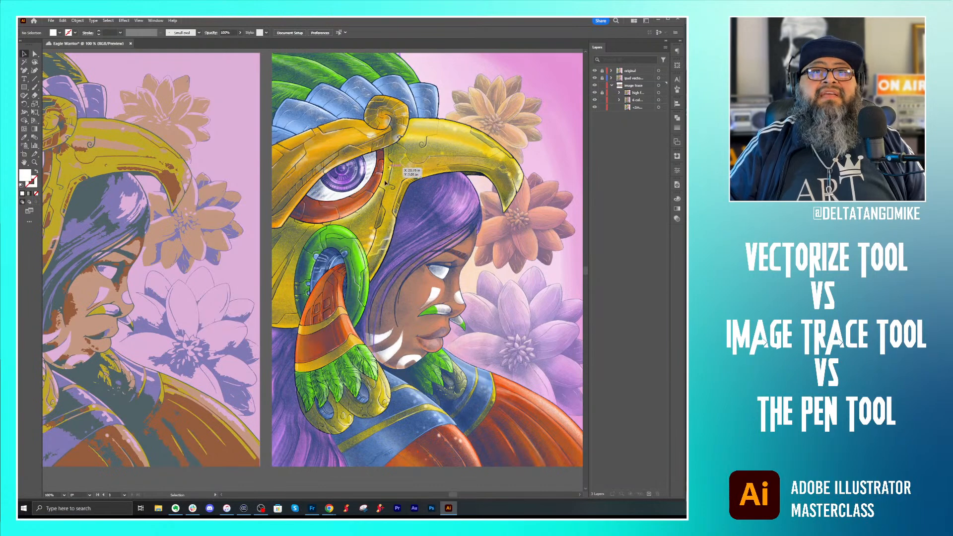
mouse_move(188, 206)
mouse_down()
mouse_move(425, 205)
mouse_move(447, 221)
mouse_up()
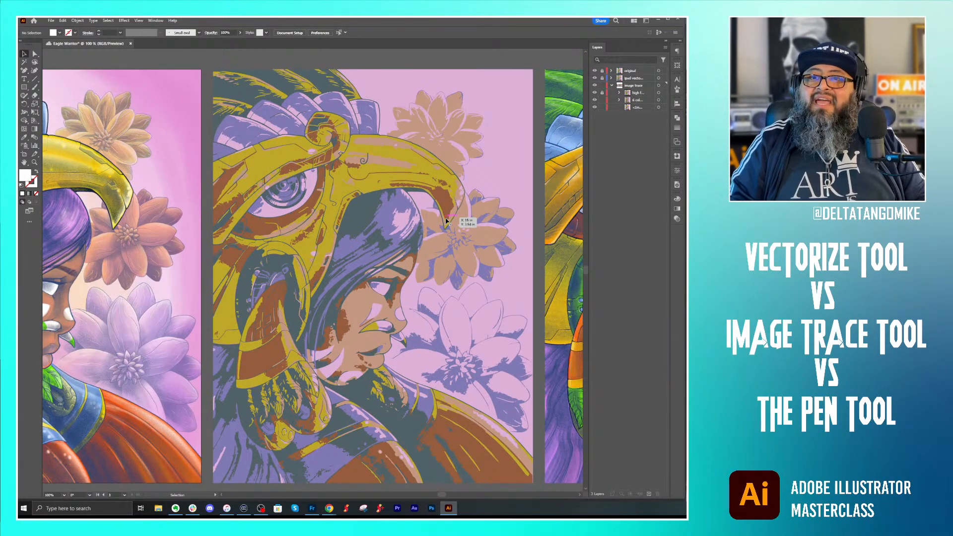
Step: Select the remaining untraced image copy and trace it with the 16 Colors preset
drag(204, 264, 517, 260)
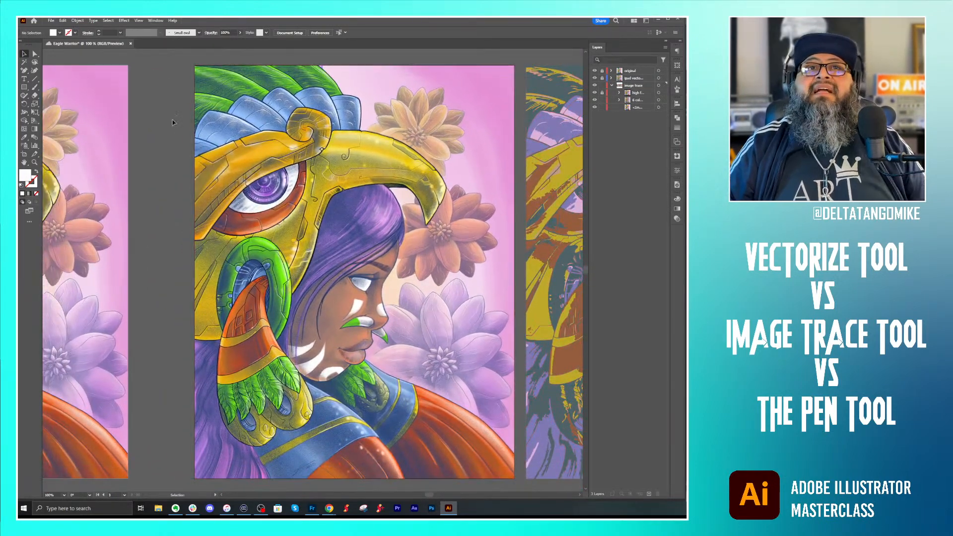
click(234, 102)
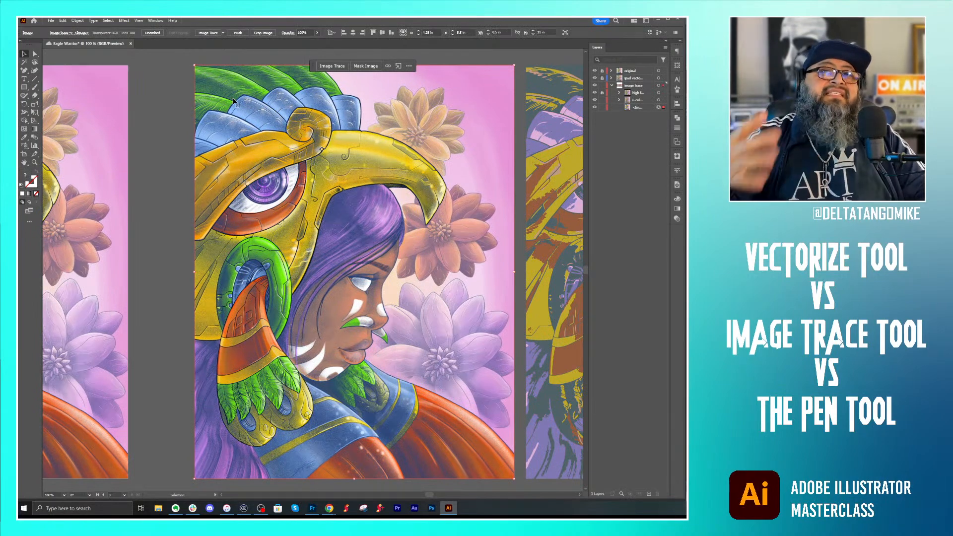
click(223, 33)
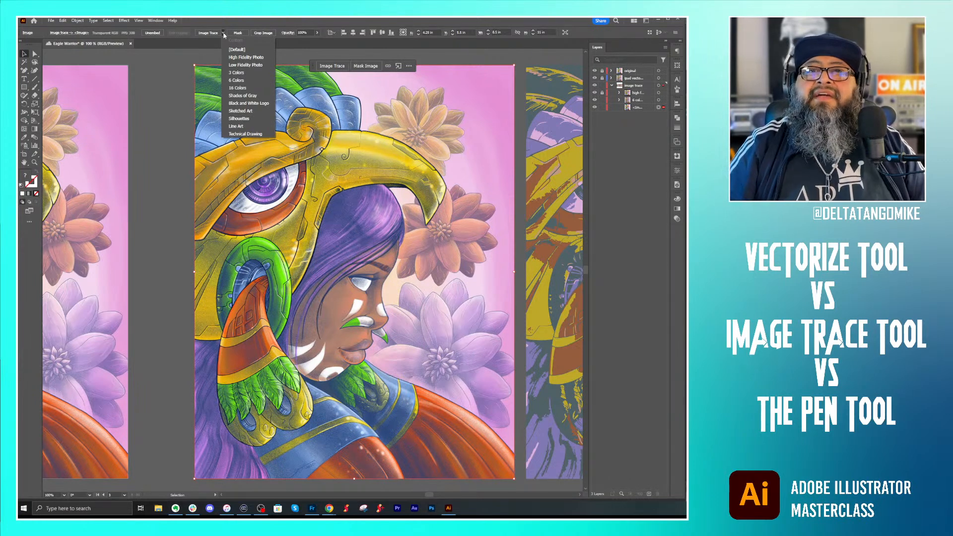
click(244, 87)
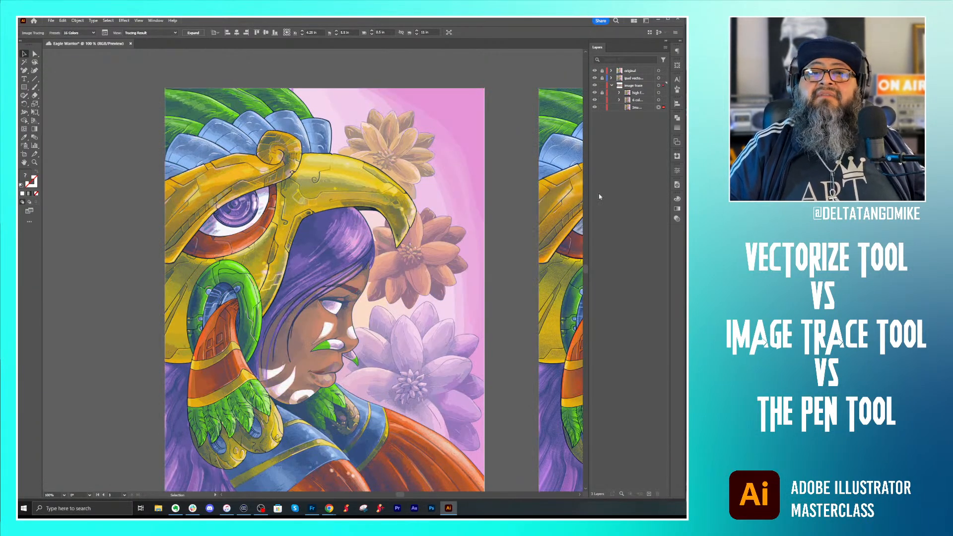
Step: Compare the 16 Colors trace with the 6 colors and high fidelity photo versions
drag(347, 242, 357, 215)
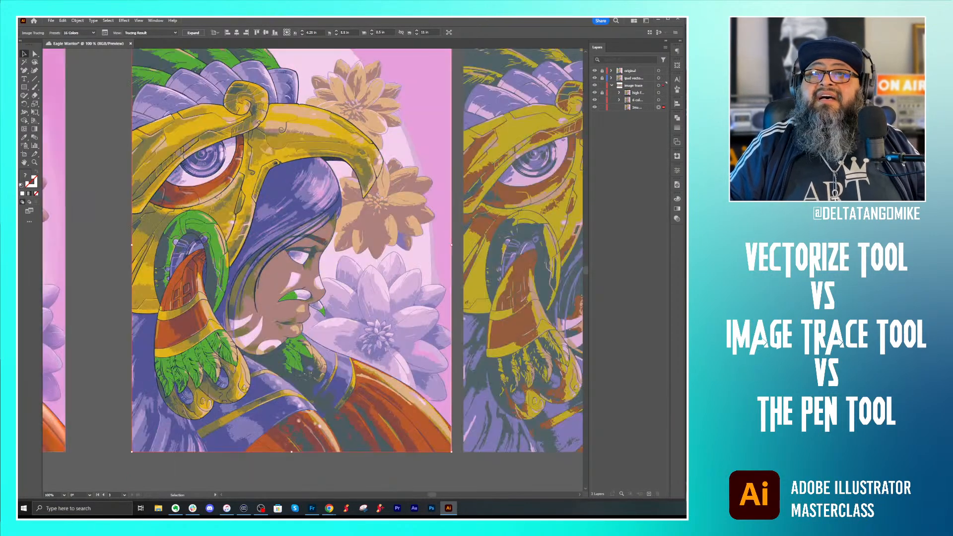
drag(308, 178, 300, 195)
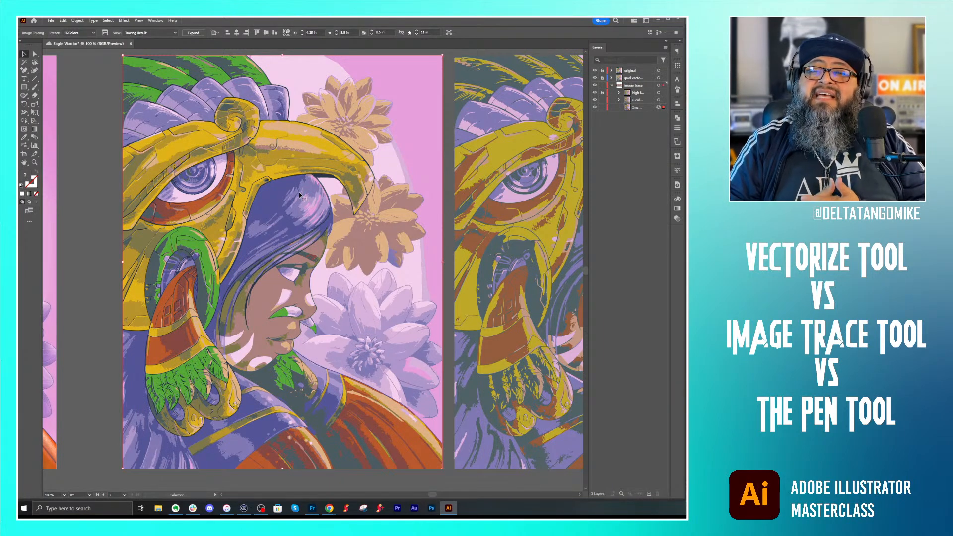
drag(548, 253, 371, 263)
drag(512, 263, 159, 271)
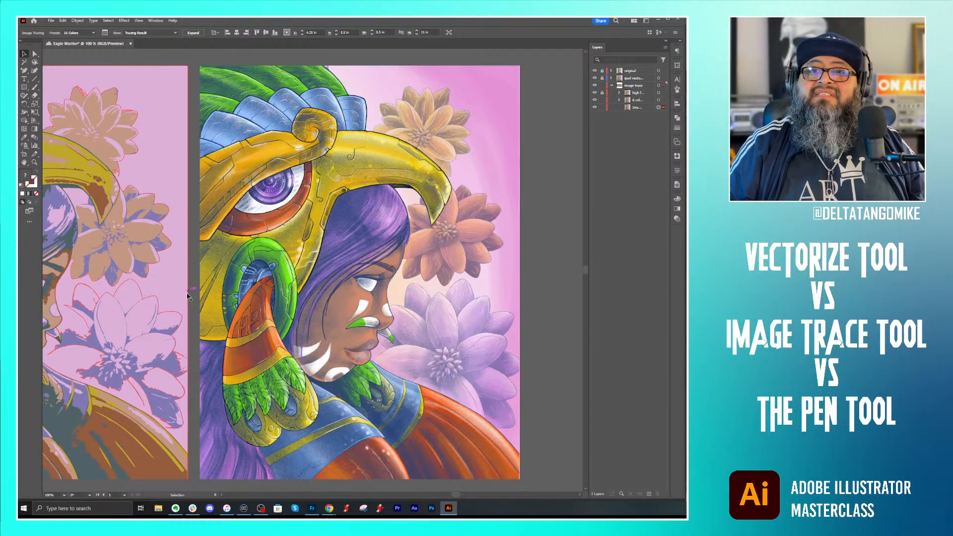
drag(175, 266, 510, 263)
drag(94, 285, 325, 285)
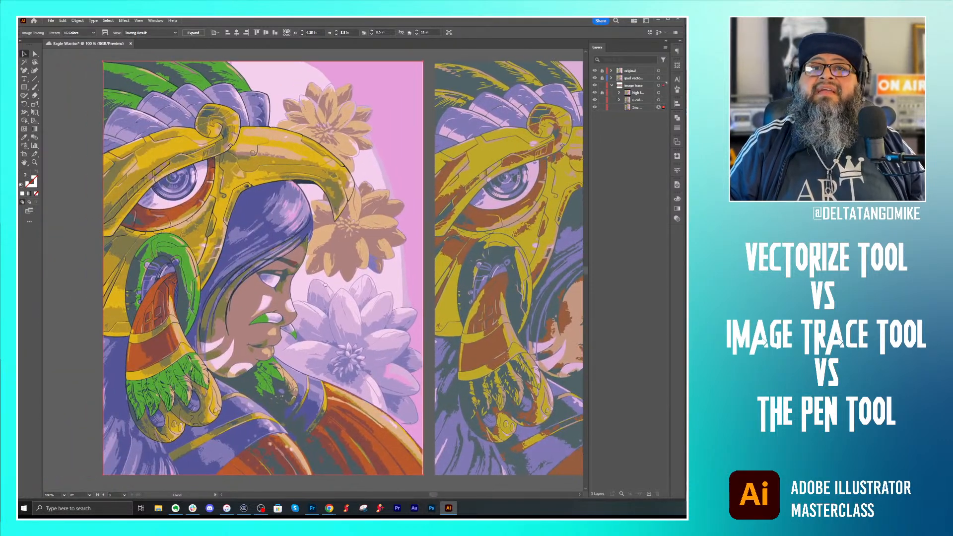
Step: Expand the 16 Colors tracing into vector paths, deselect it, and compare it with the other traced versions
click(194, 32)
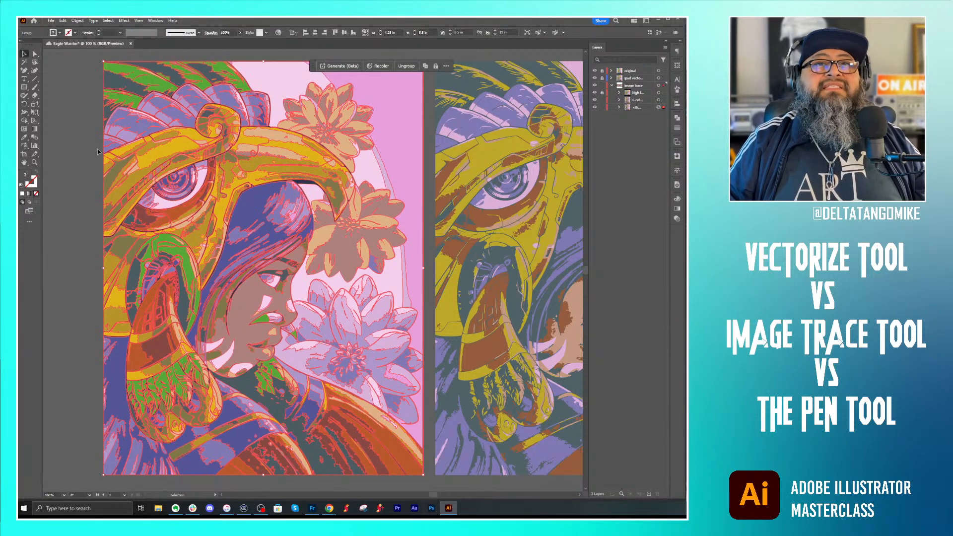
click(81, 170)
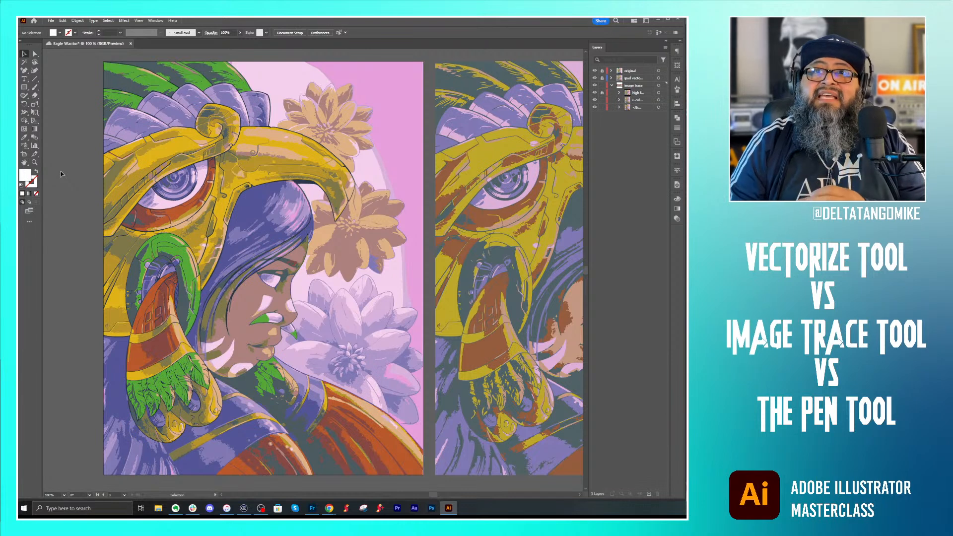
drag(423, 189, 183, 188)
drag(576, 193, 357, 187)
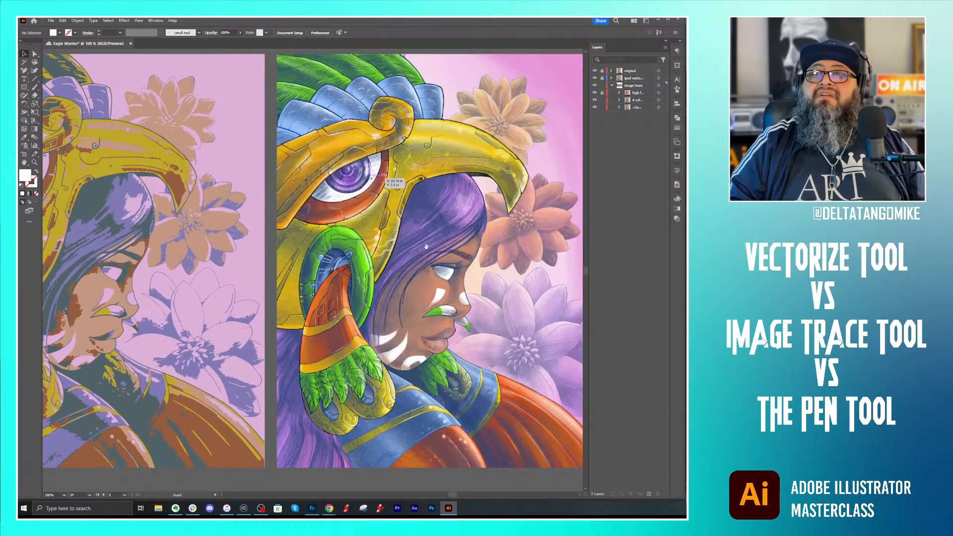
scroll(394, 187, right, 6)
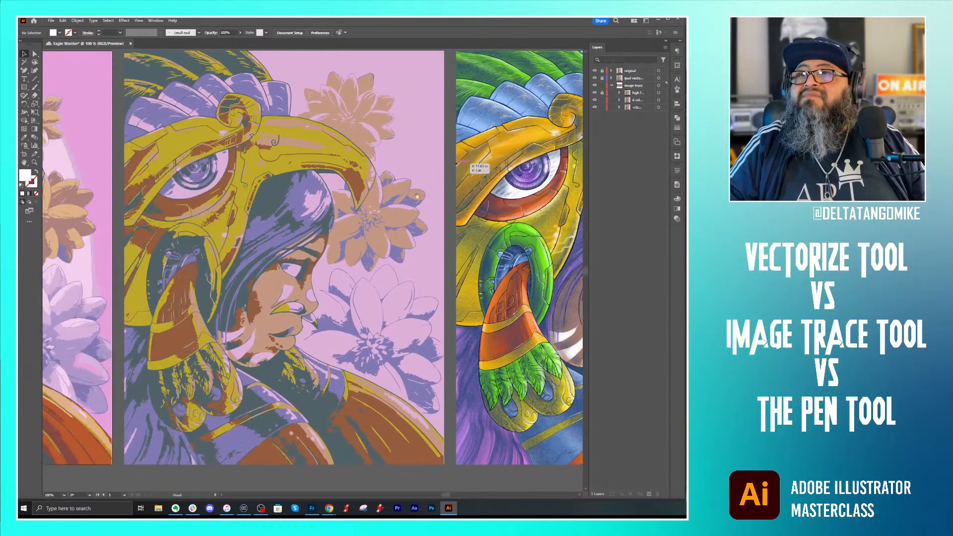
scroll(388, 196, left, 2)
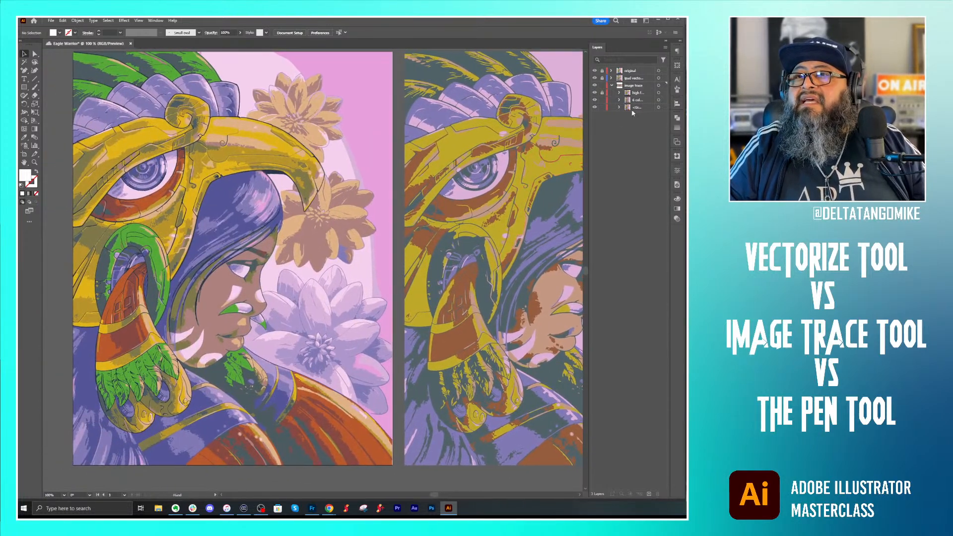
Step: Identify the last expanded group by toggling its visibility and rename it as "16 colors"
click(595, 108)
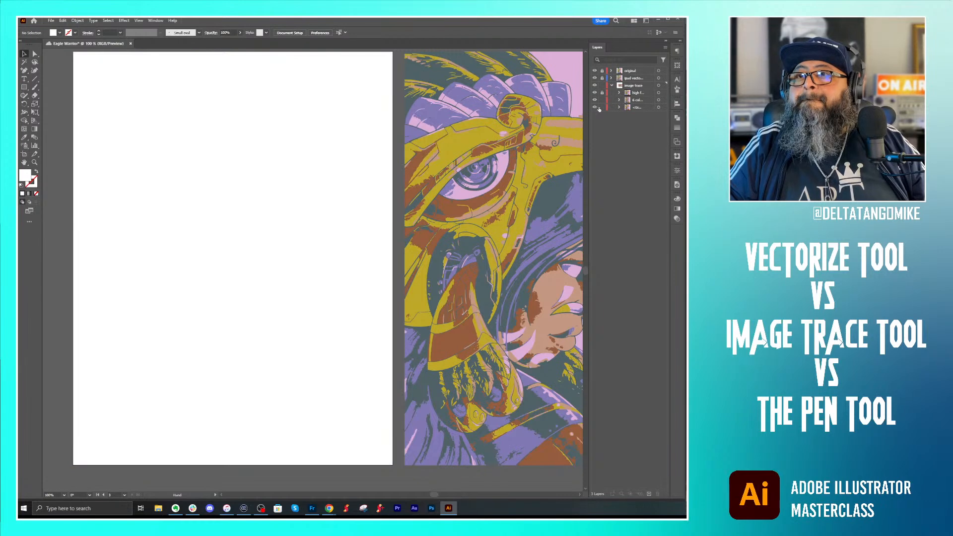
click(595, 108)
double_click(638, 107)
text(lor)
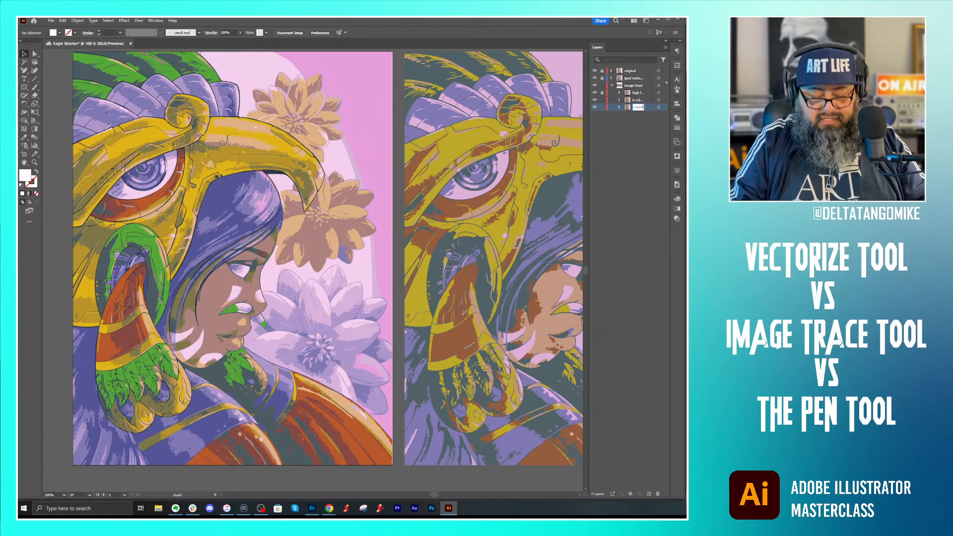
key(Return)
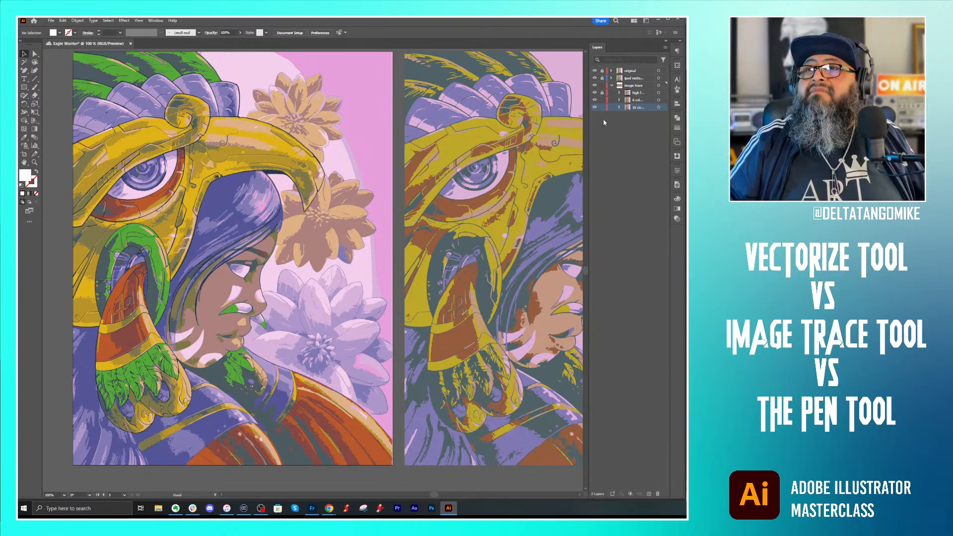
Step: Collapse the image trace layer and unlock the original and iPad vectorize layers
click(611, 85)
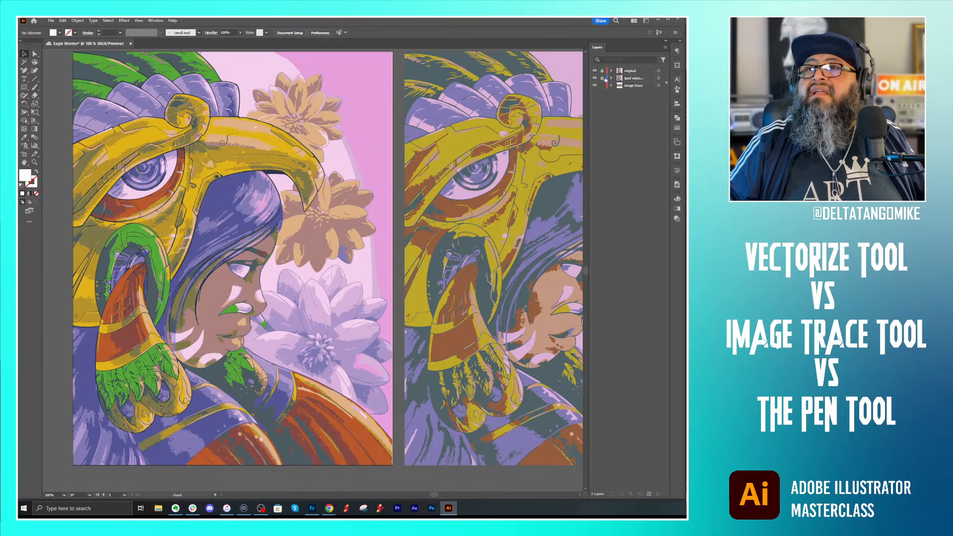
drag(602, 70, 602, 79)
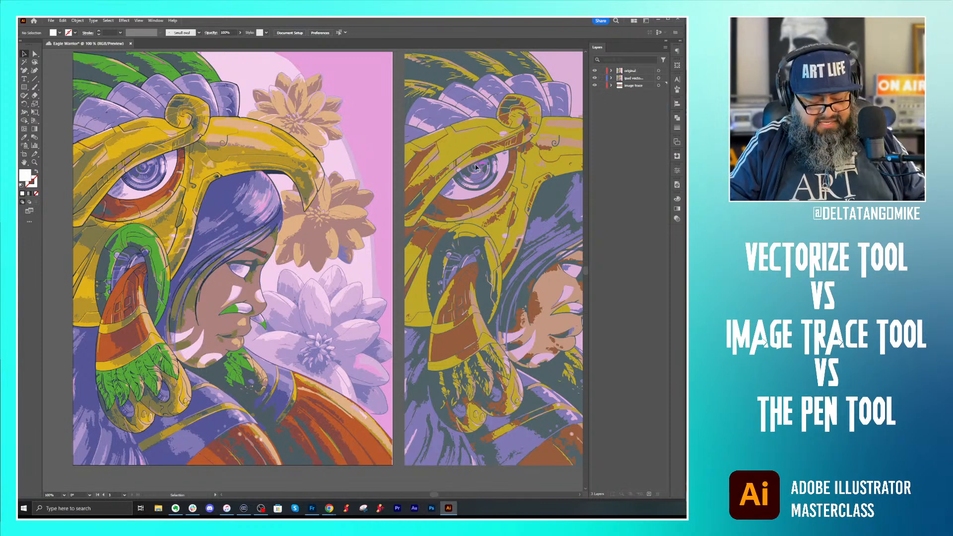
Step: Move the 16 colors and 6 colors traces together out of the row to the empty space below the third artboard
key(ctrl+minus)
key(ctrl+minus)
key(ctrl+minus)
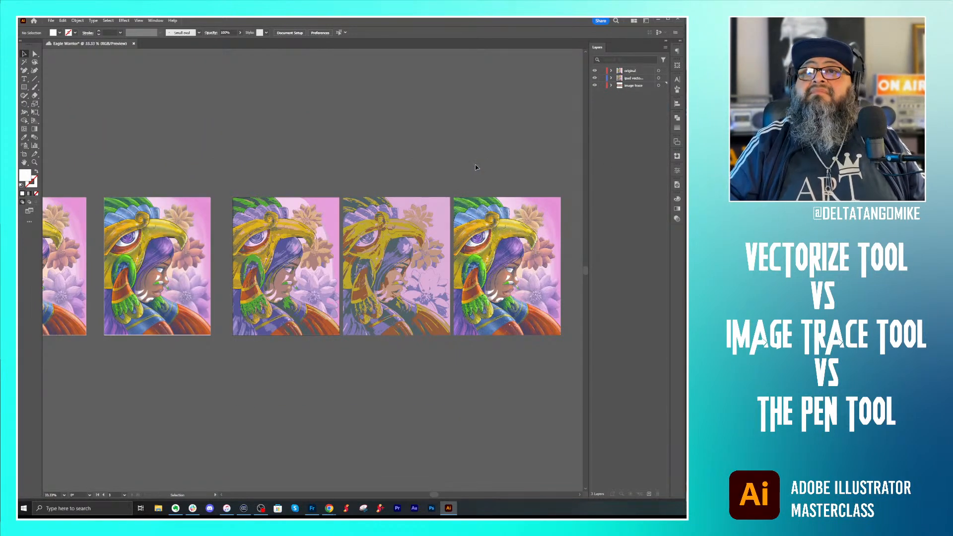
drag(411, 151, 330, 136)
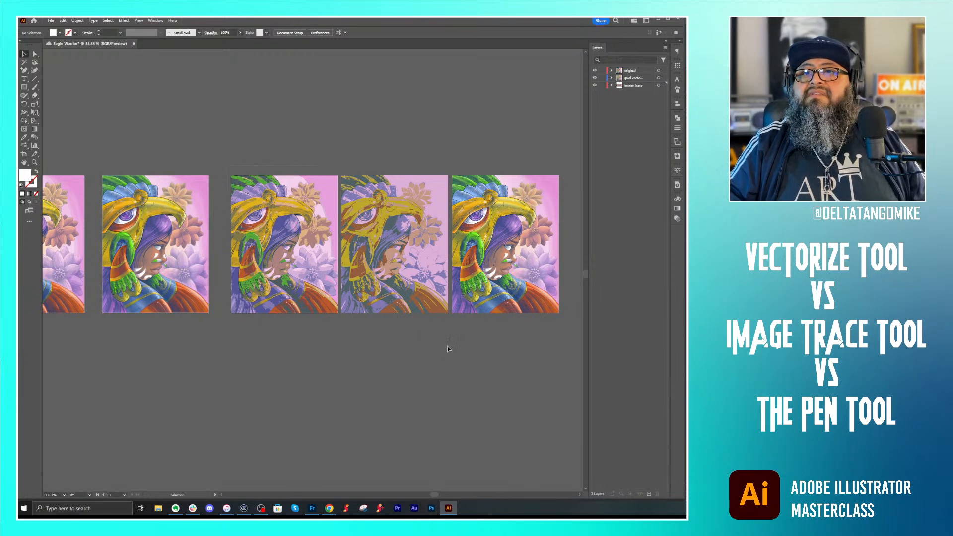
drag(377, 197, 383, 368)
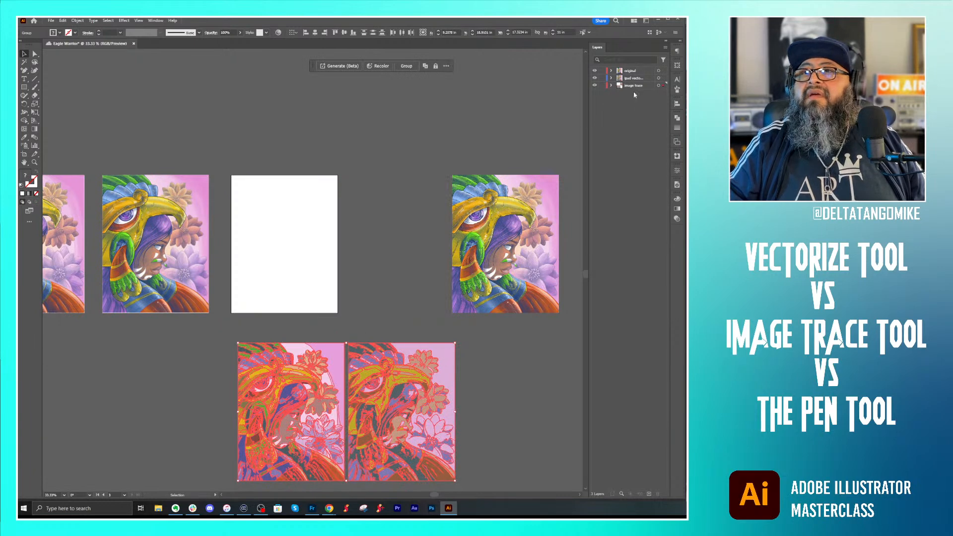
Step: Move the high fidelity photo trace onto the empty third artboard and deselect it
click(496, 239)
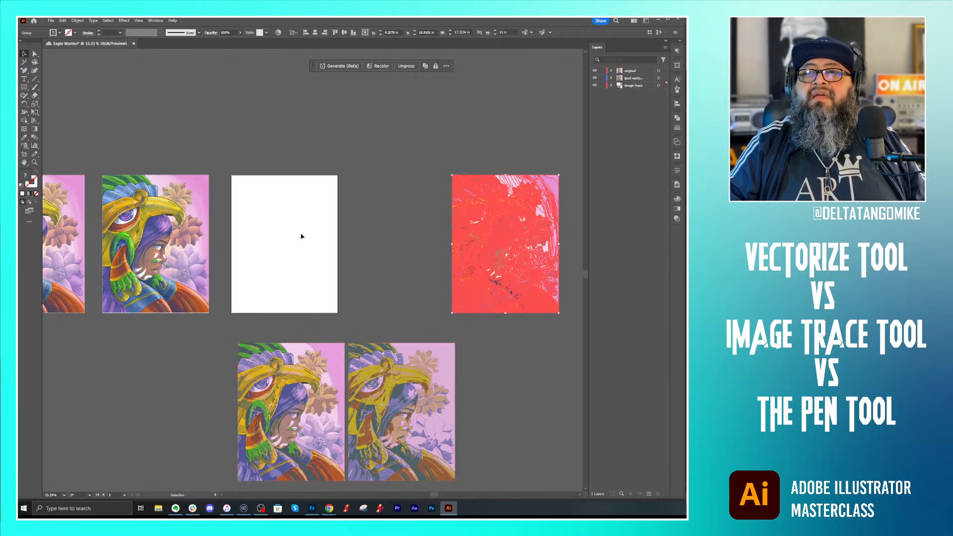
mouse_move(293, 237)
mouse_down()
mouse_move(283, 236)
mouse_move(296, 238)
mouse_up()
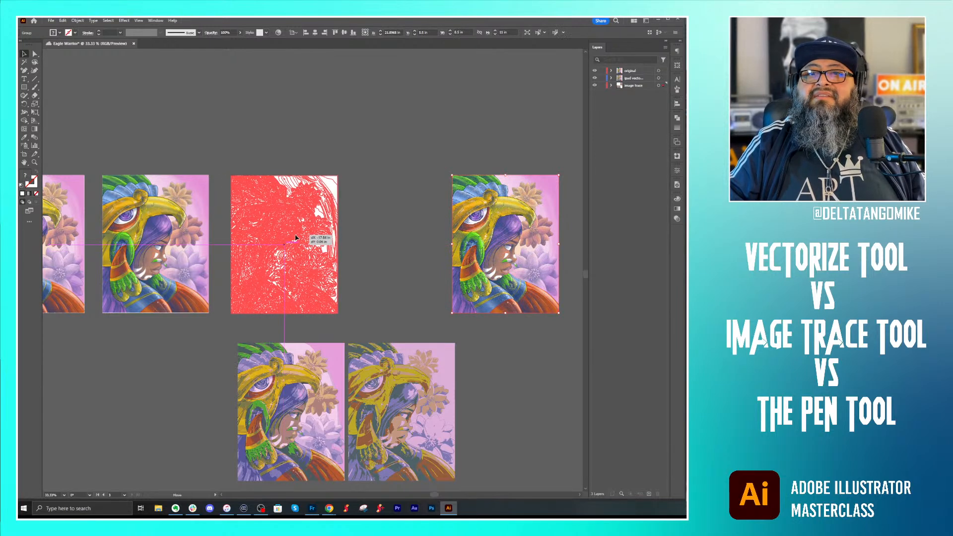
click(383, 150)
drag(385, 215, 544, 195)
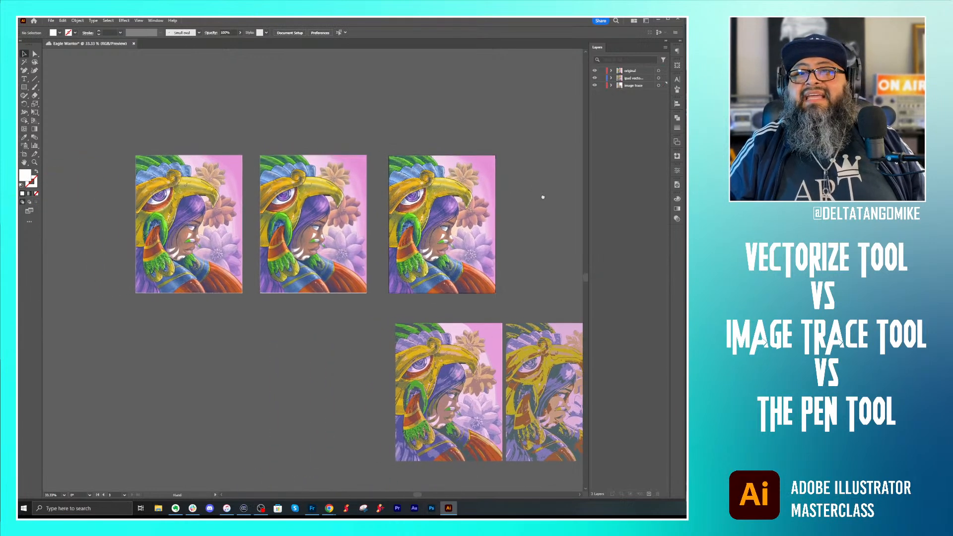
Step: Compare the original image on the middle artboard with the high fidelity photo trace up close
click(325, 211)
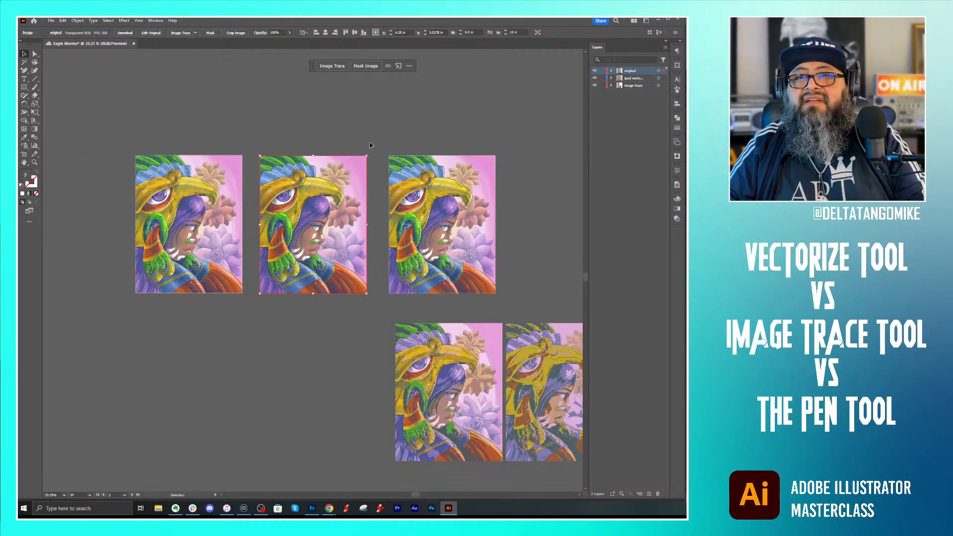
click(370, 145)
drag(379, 149, 401, 138)
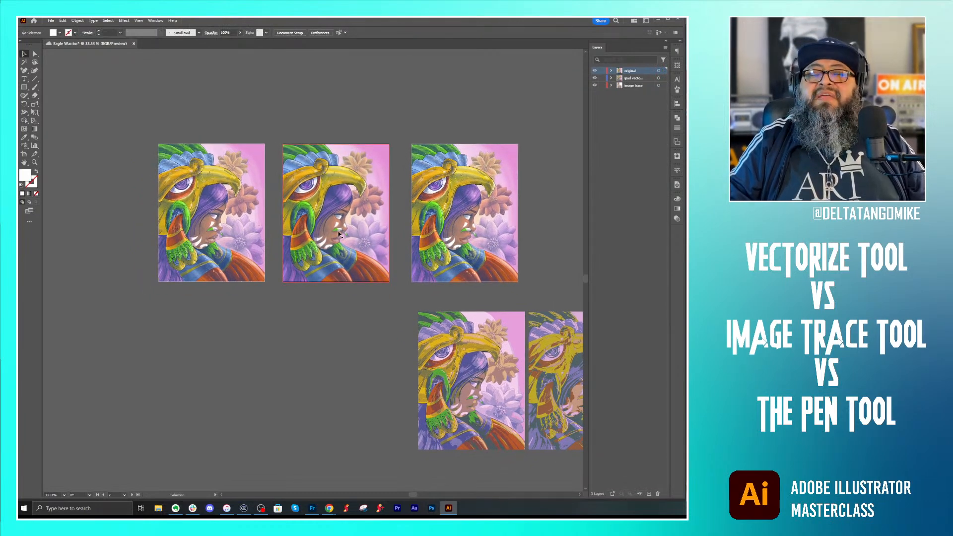
key(z)
drag(340, 234, 456, 237)
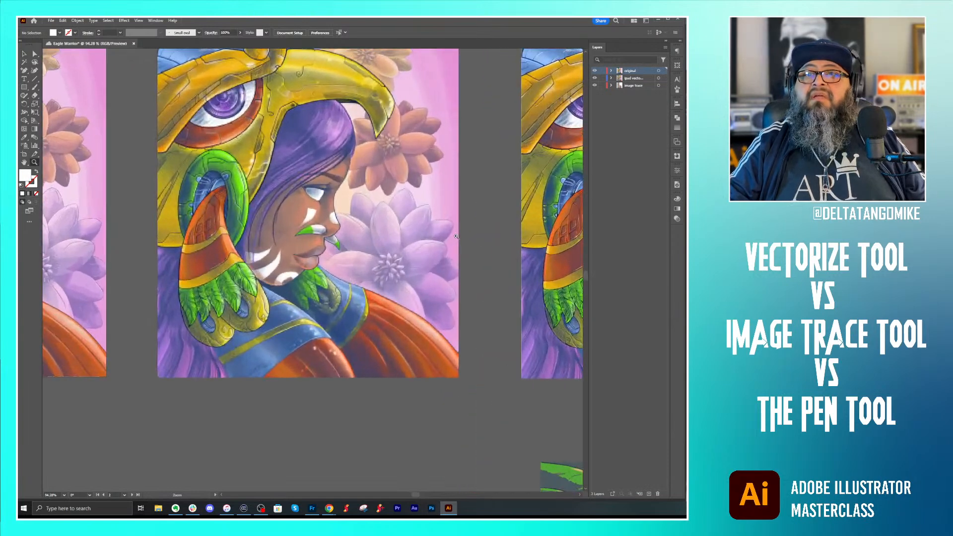
drag(436, 187, 429, 259)
click(22, 53)
key(space)
drag(243, 232, 278, 223)
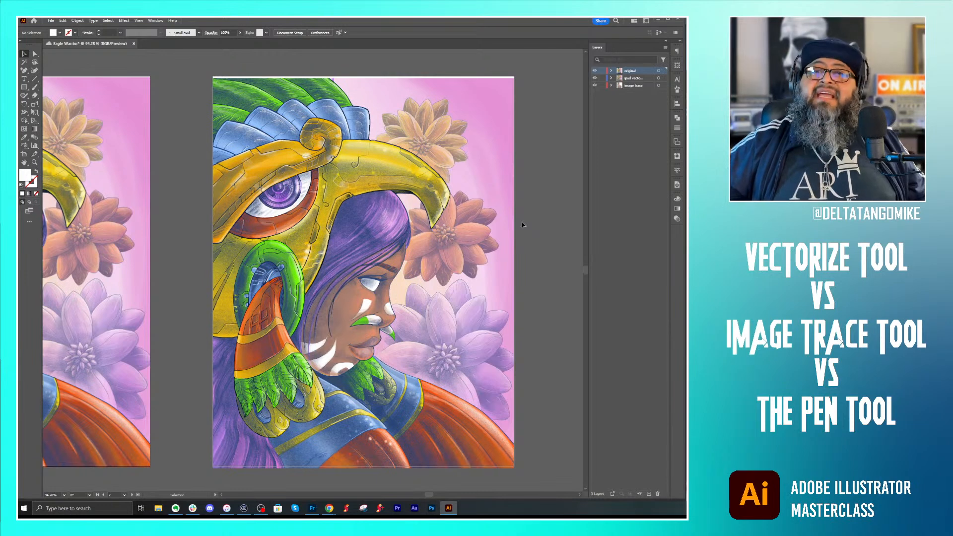
Step: Lock the original, iPad vectorize and image trace layers and add a new layer above them
drag(602, 70, 603, 86)
click(650, 494)
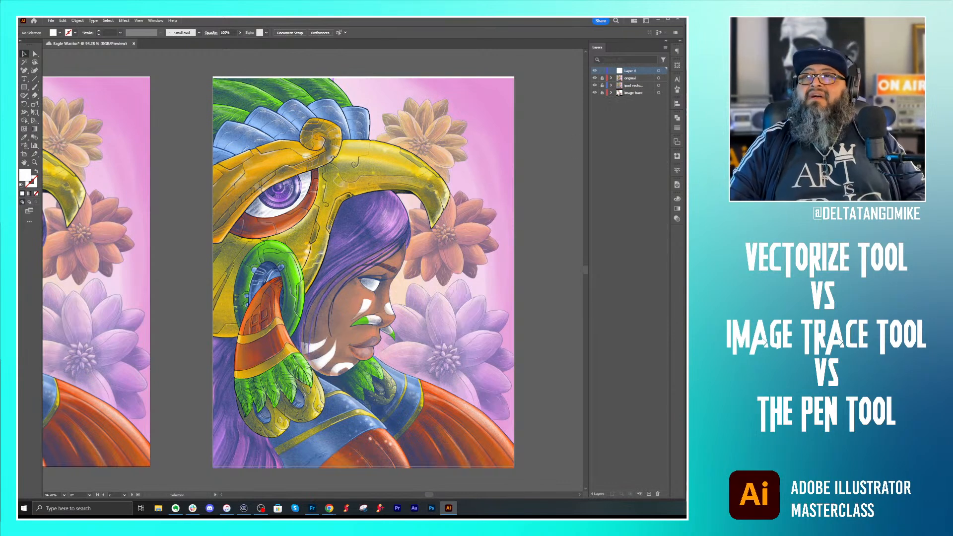
Step: Detach the Pen tool group as a floating set and activate the Pen tool for work around the beak
key(z)
drag(403, 272, 439, 274)
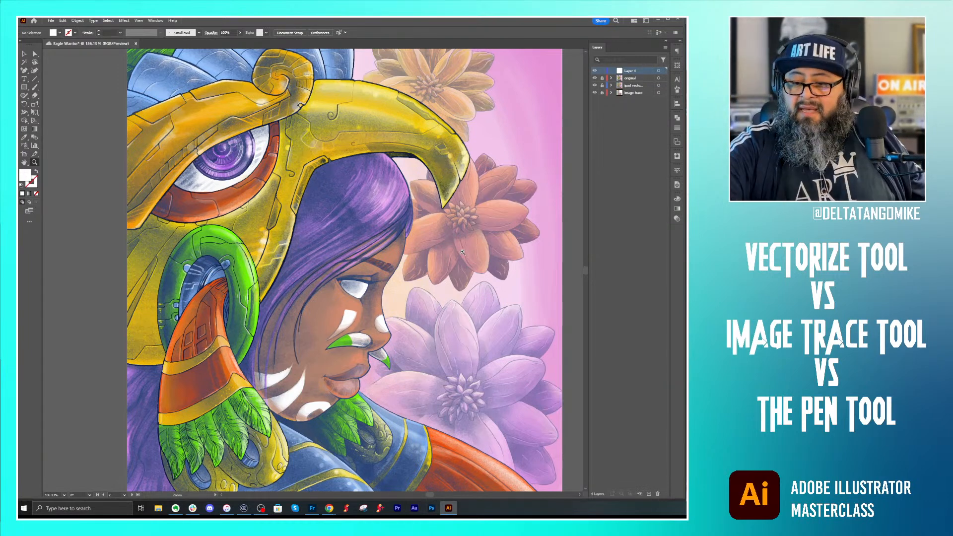
drag(391, 181, 470, 211)
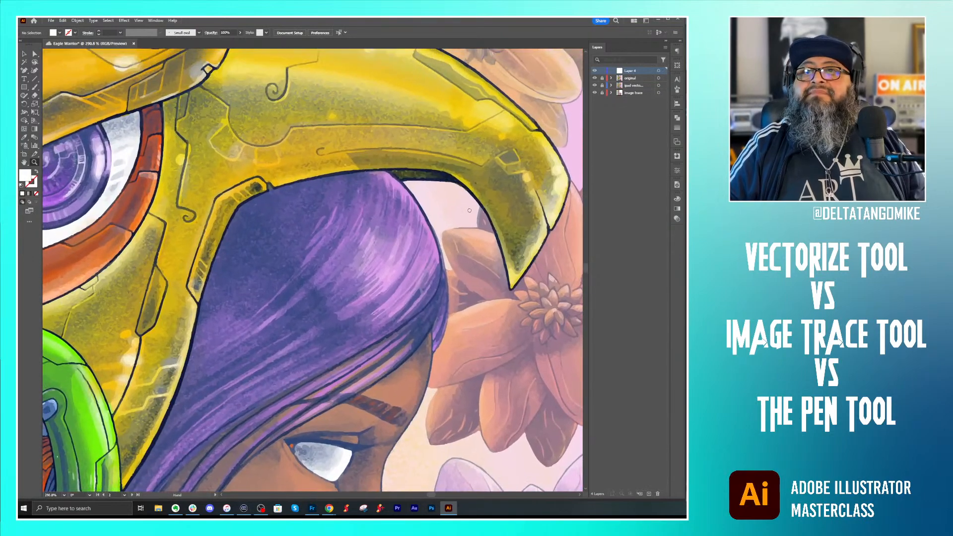
click(24, 53)
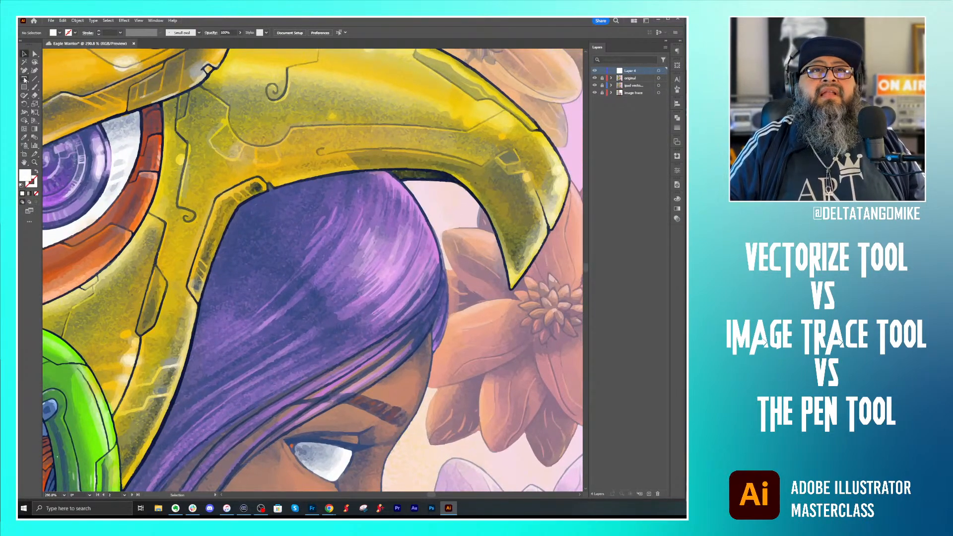
click(24, 71)
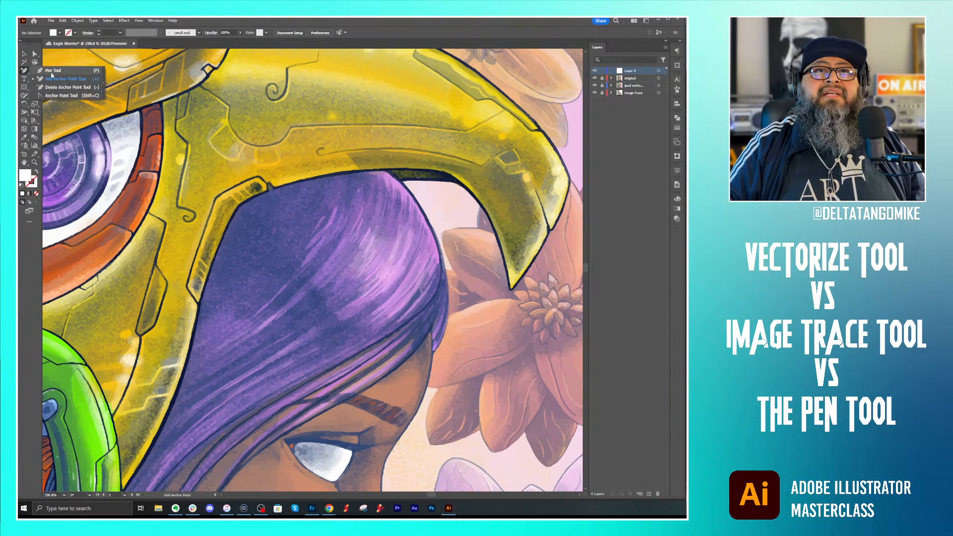
click(104, 86)
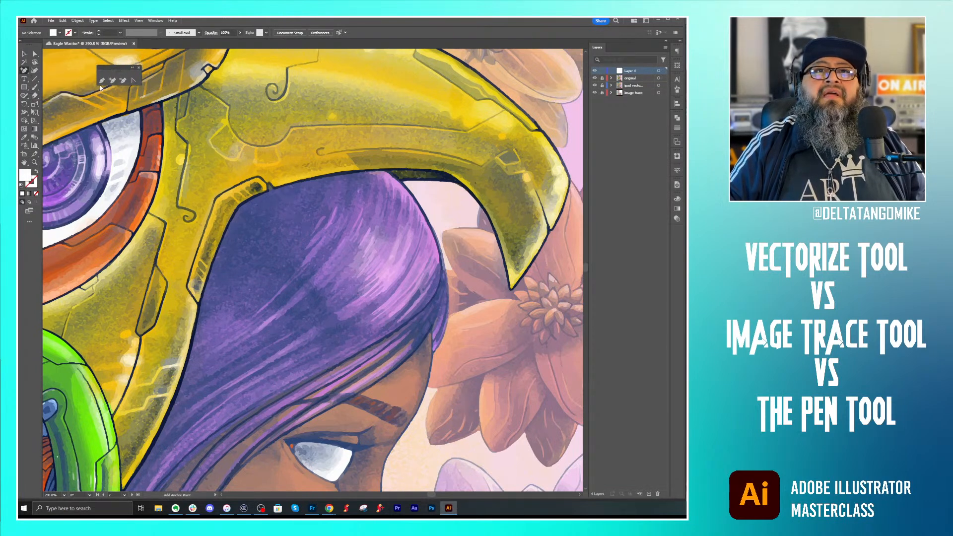
click(102, 82)
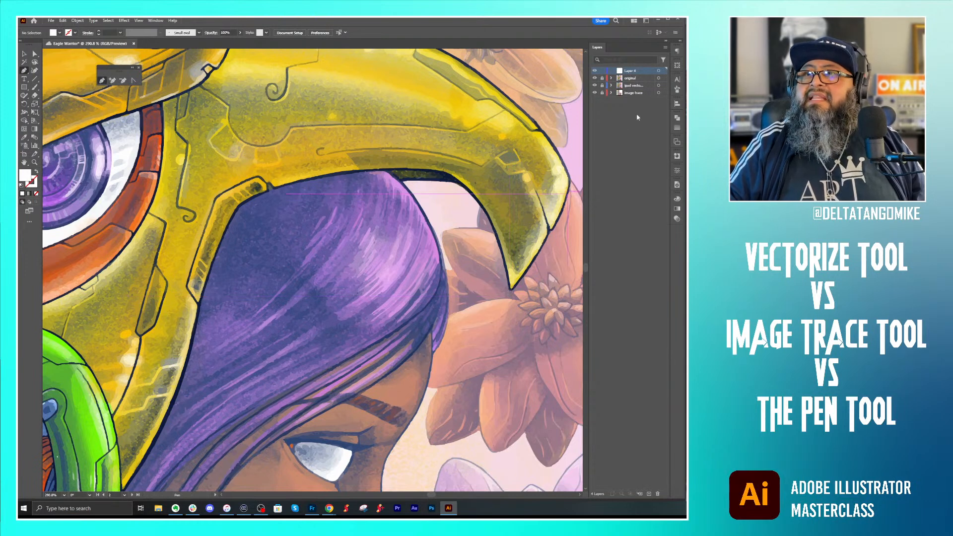
Step: Float the color controls over the canvas and set the fill to dark red 990000
click(677, 199)
drag(599, 198, 87, 119)
click(85, 153)
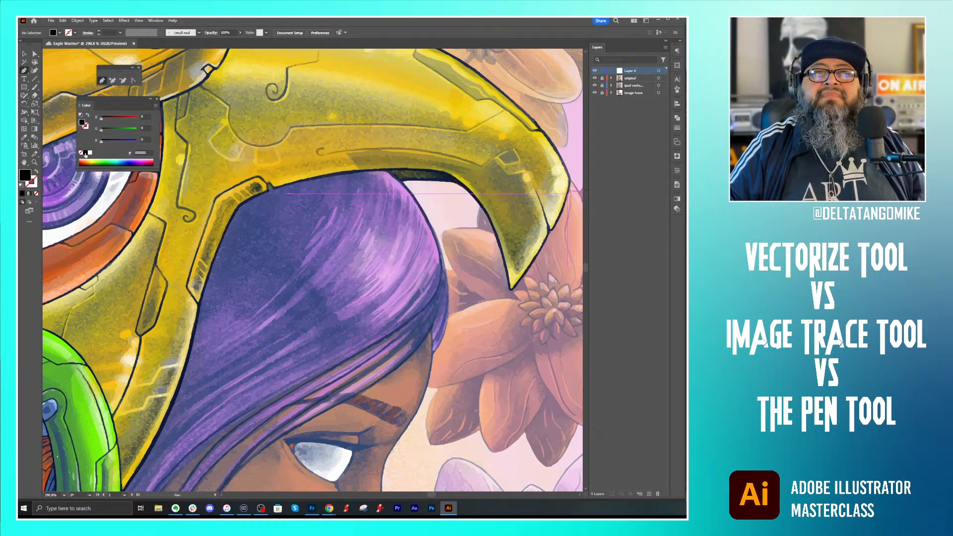
drag(116, 119, 121, 118)
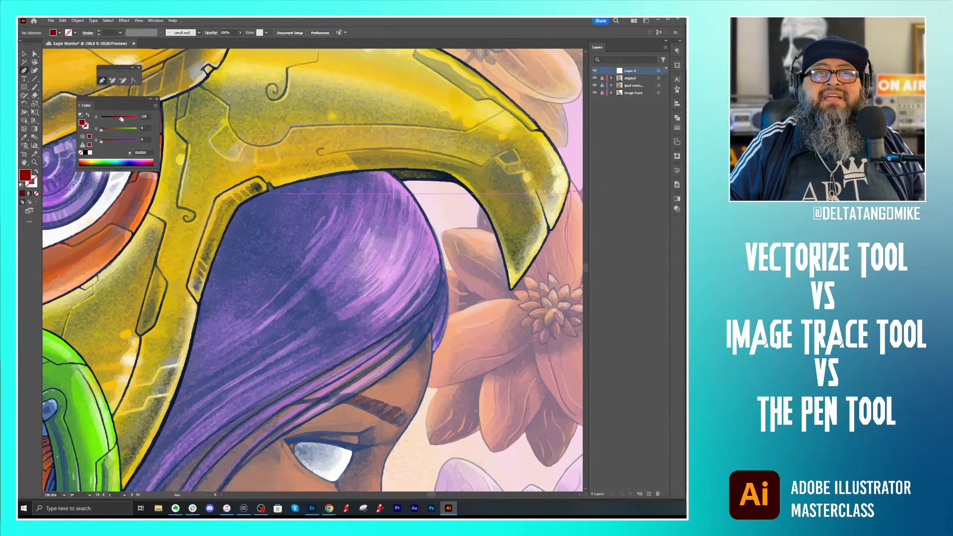
click(89, 138)
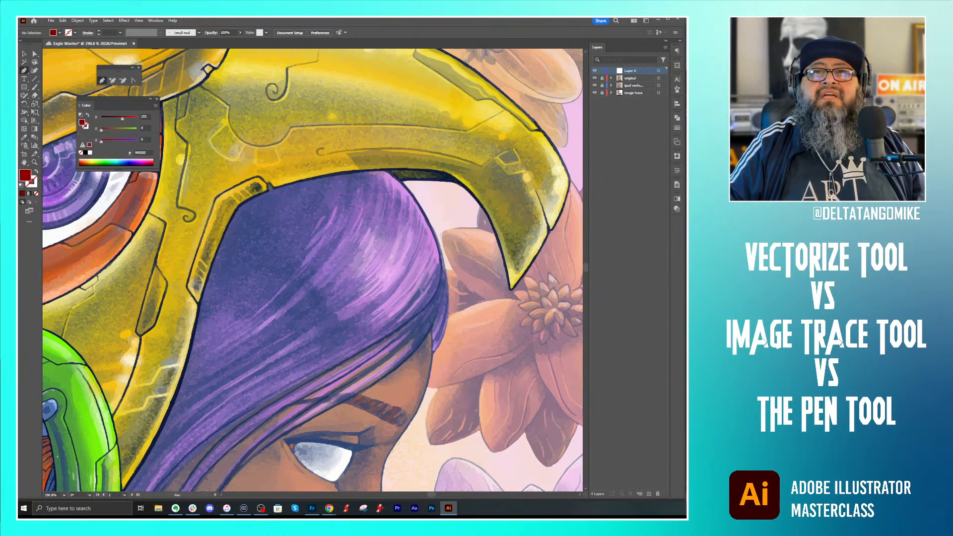
Step: Float the stroke settings over the canvas and set a 2 pt stroke with round caps and round corners
click(677, 128)
mouse_move(623, 119)
mouse_down()
mouse_move(333, 134)
mouse_move(181, 88)
mouse_up()
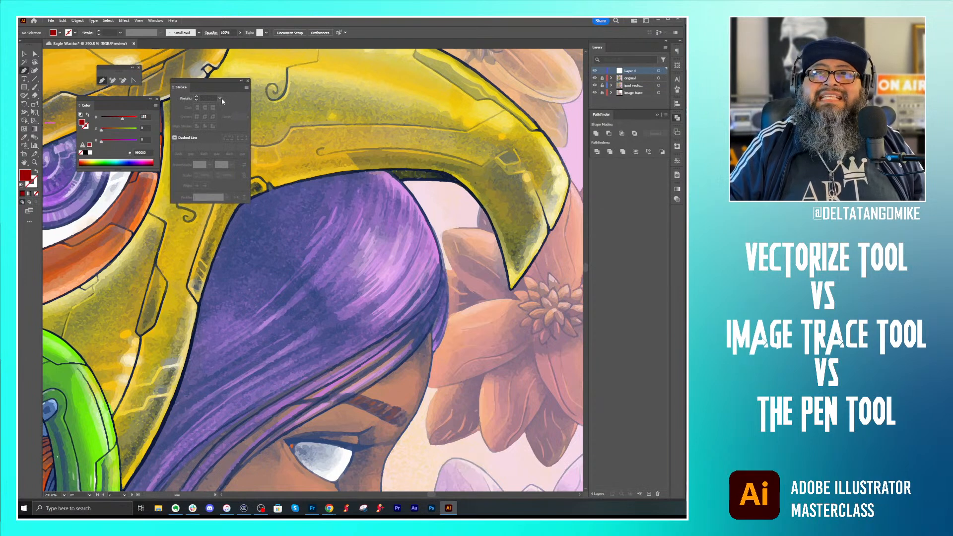
click(220, 98)
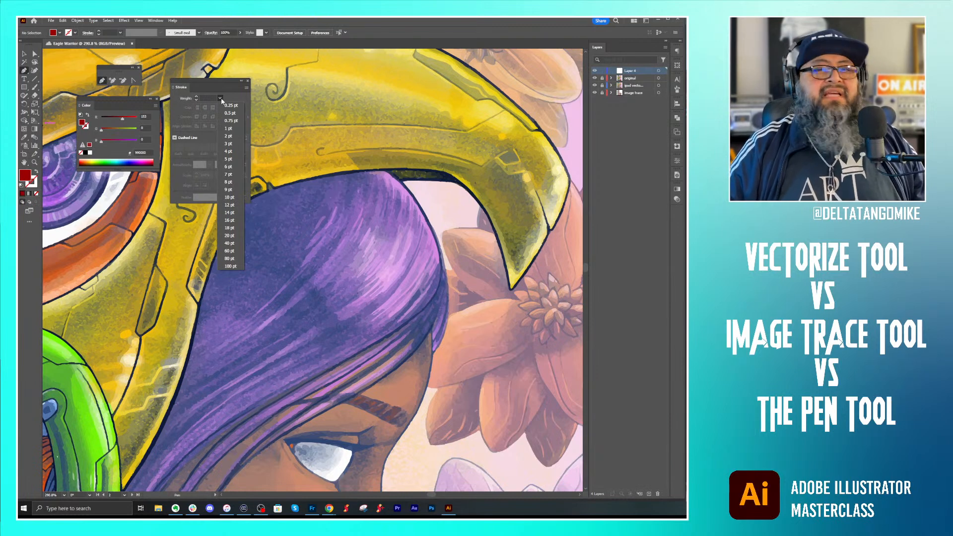
click(228, 135)
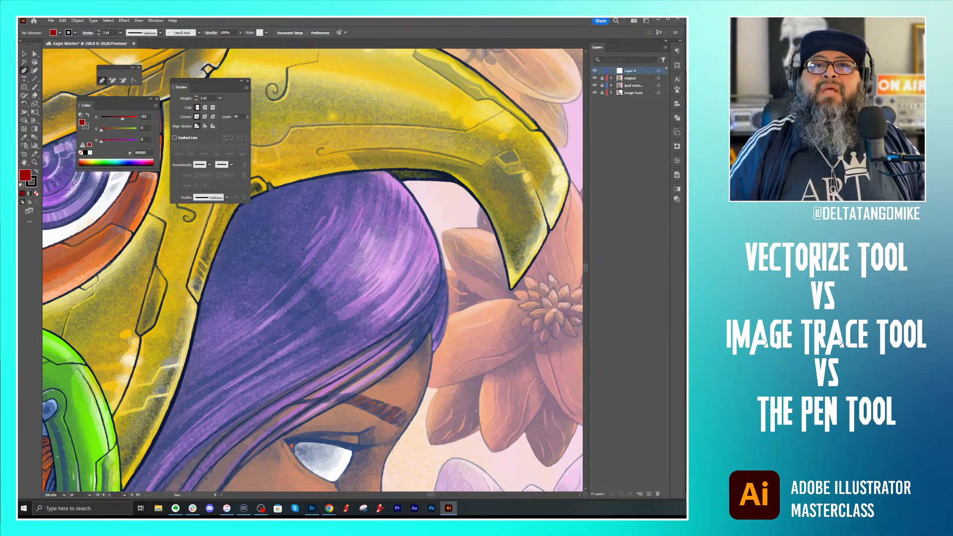
click(205, 107)
click(205, 117)
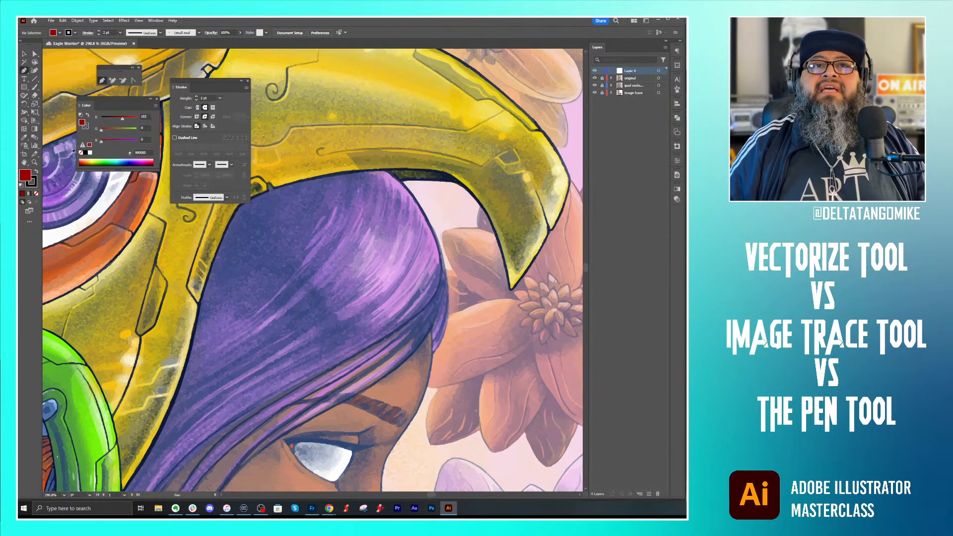
Step: Change Layer 4's color to Cyan and trace the beak's inner curve with the Pen tool from its tip to the hair
click(511, 288)
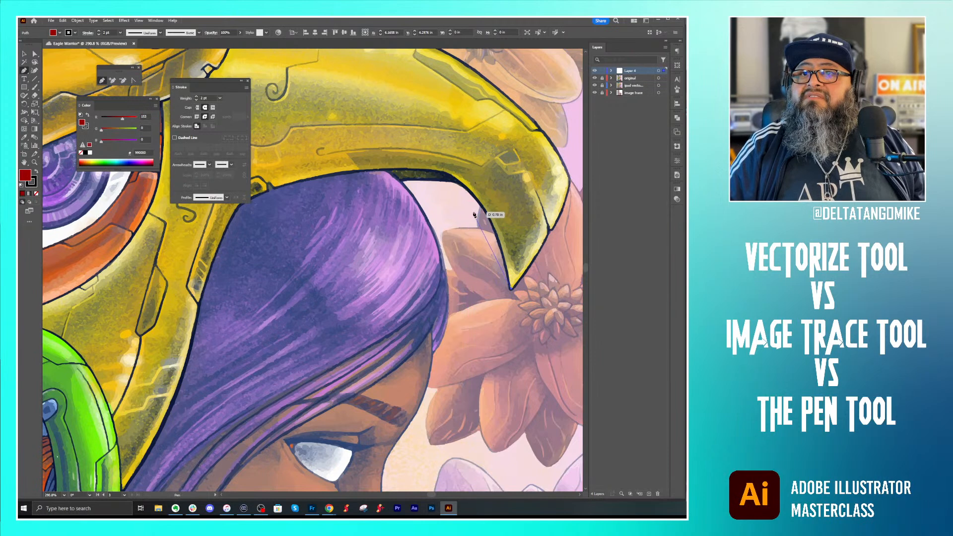
double_click(646, 73)
click(339, 181)
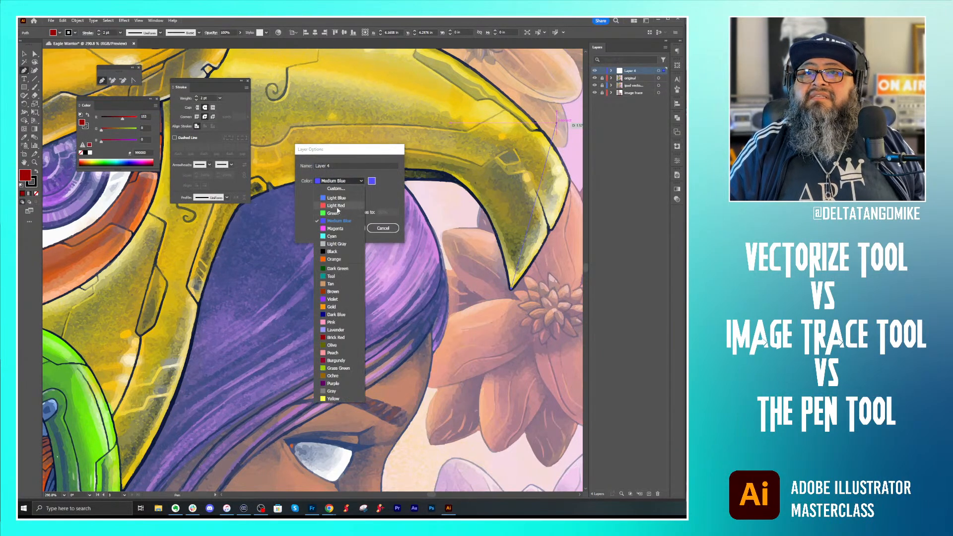
click(333, 237)
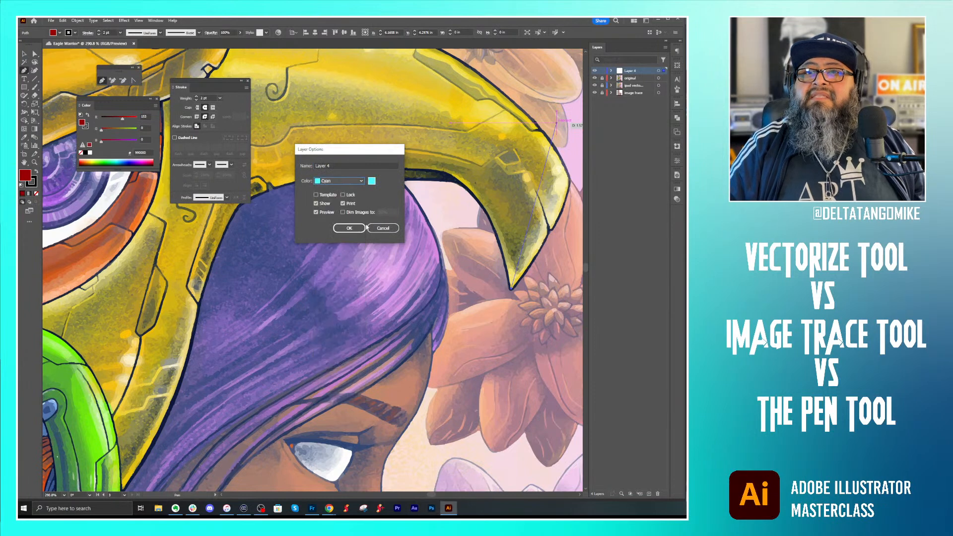
click(364, 228)
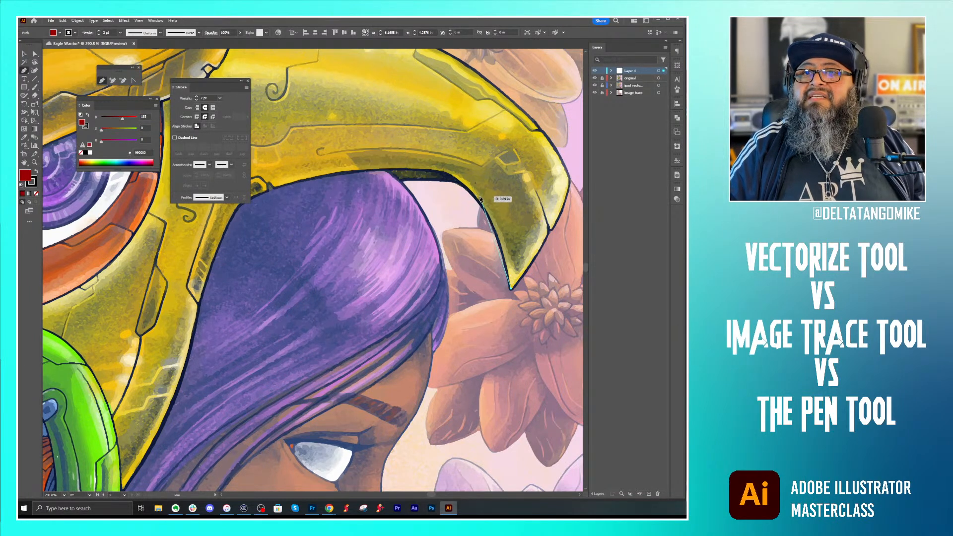
drag(487, 212, 379, 189)
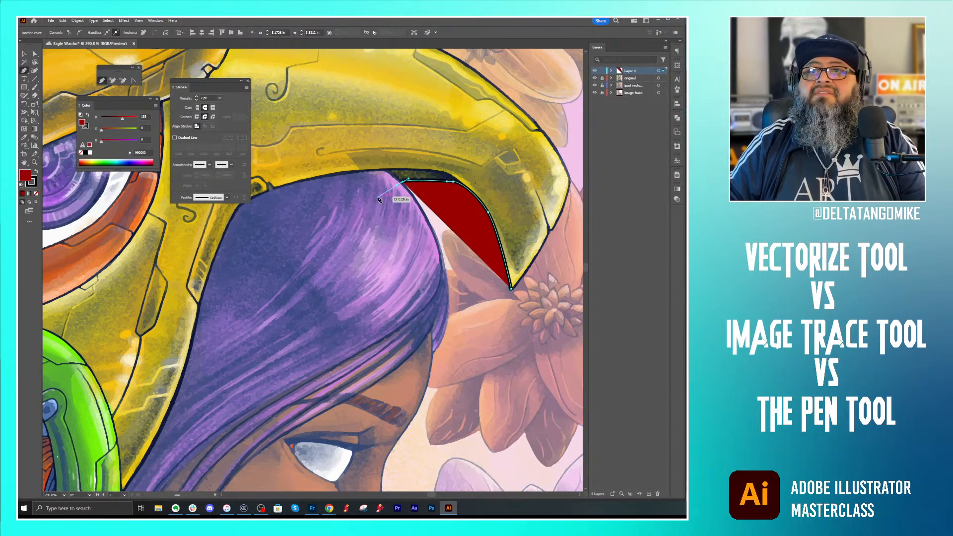
Step: Remove the beak path's fill and set its stroke color to dark red 990000
drag(85, 105, 292, 196)
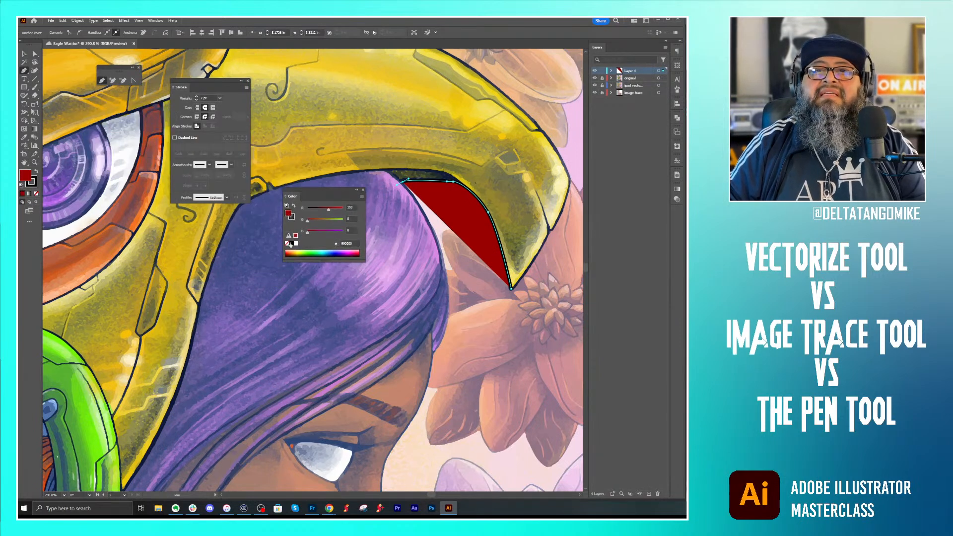
click(287, 243)
click(293, 219)
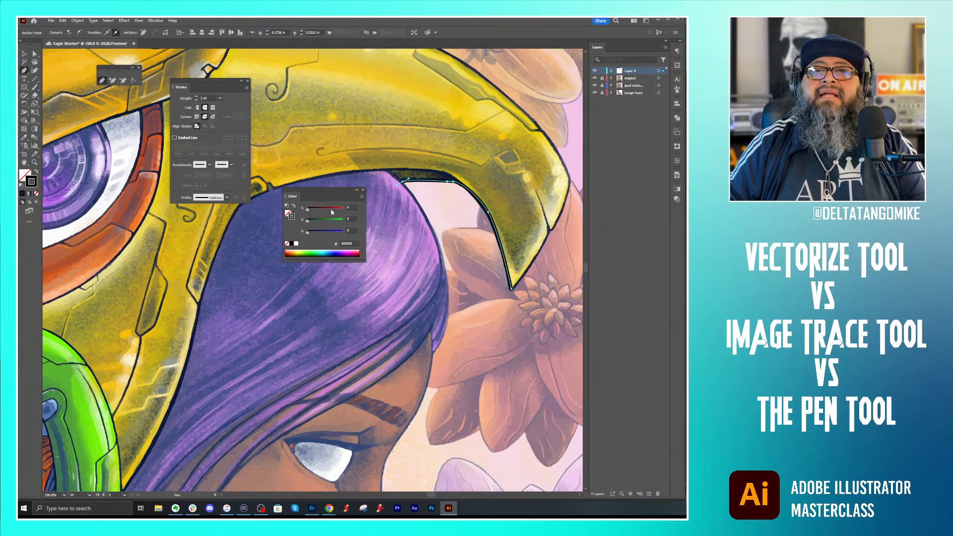
drag(332, 208, 329, 211)
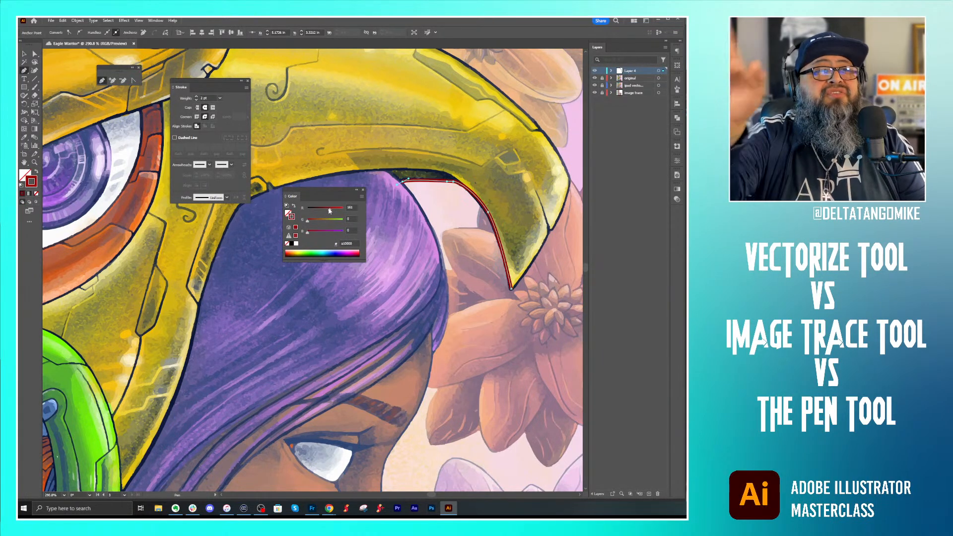
click(288, 227)
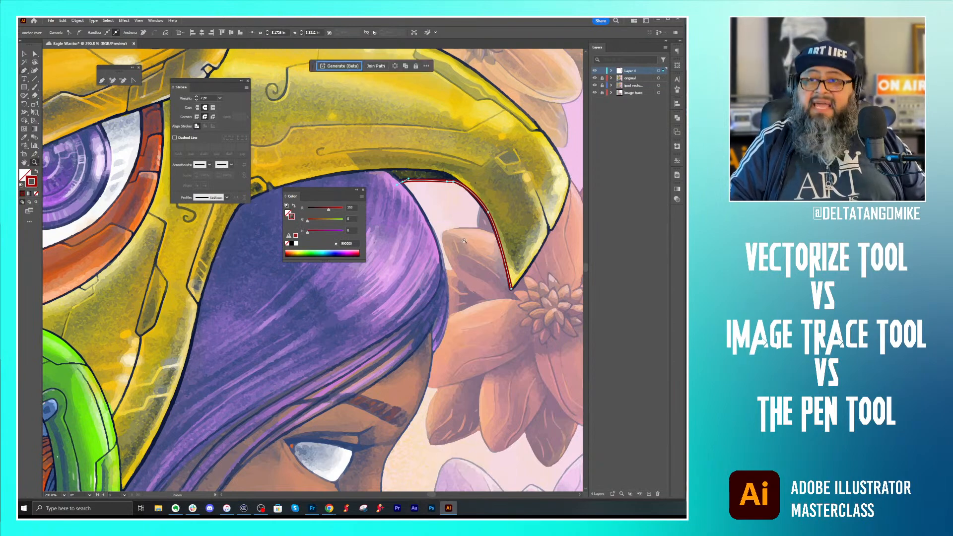
Step: Postpone the Generative AI introduction to return to the beak path
scroll(493, 188, up, 4)
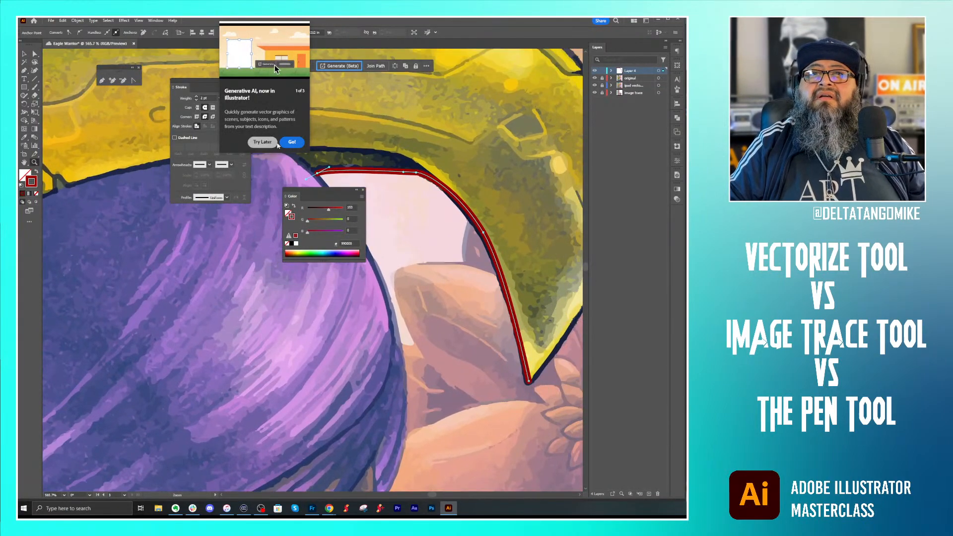
click(268, 144)
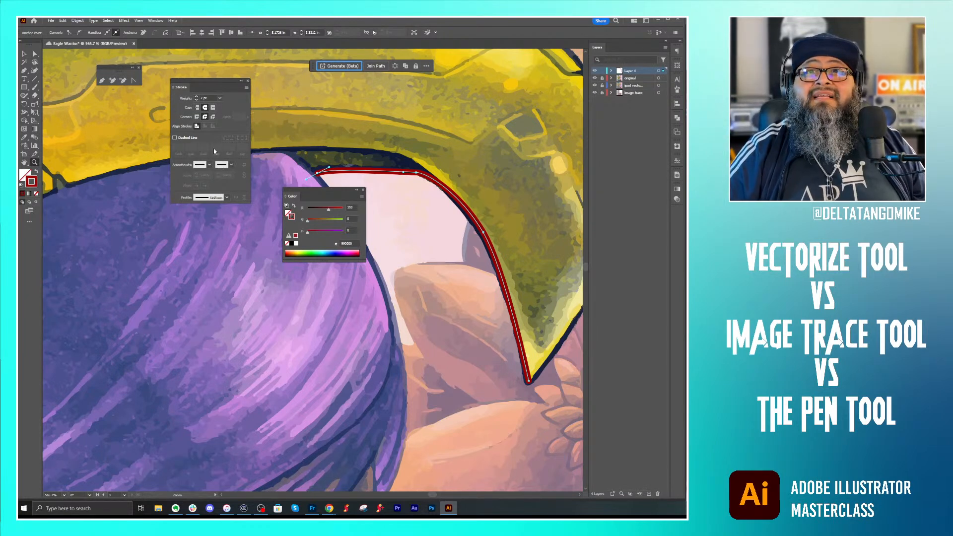
Step: Set the beak path's stroke to 4 pt and its color to black 000000
click(220, 98)
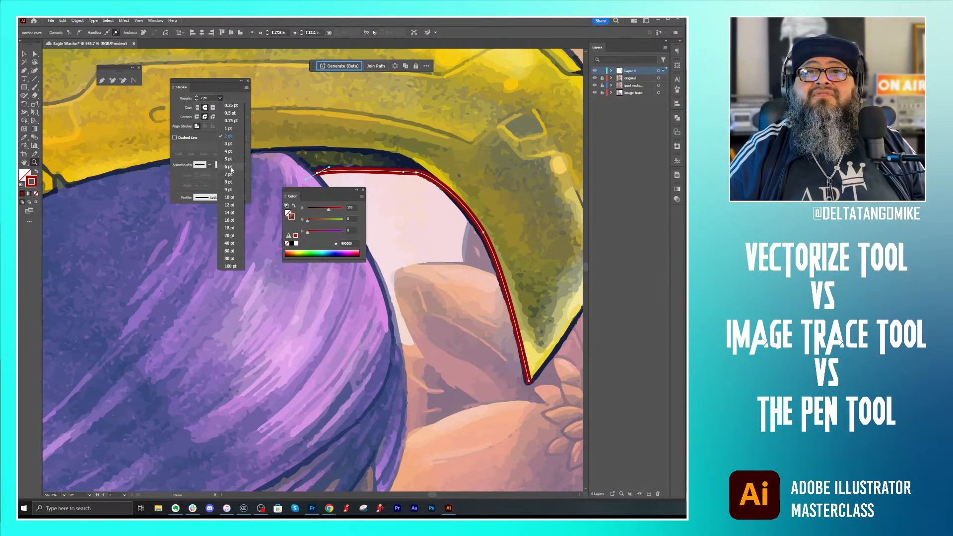
click(228, 151)
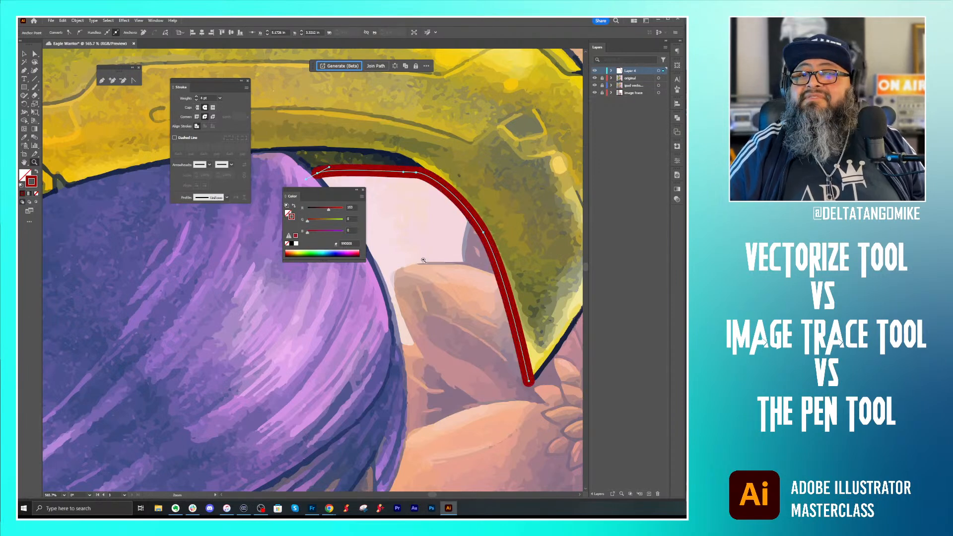
drag(329, 209, 189, 257)
drag(399, 315, 345, 323)
drag(426, 332, 420, 332)
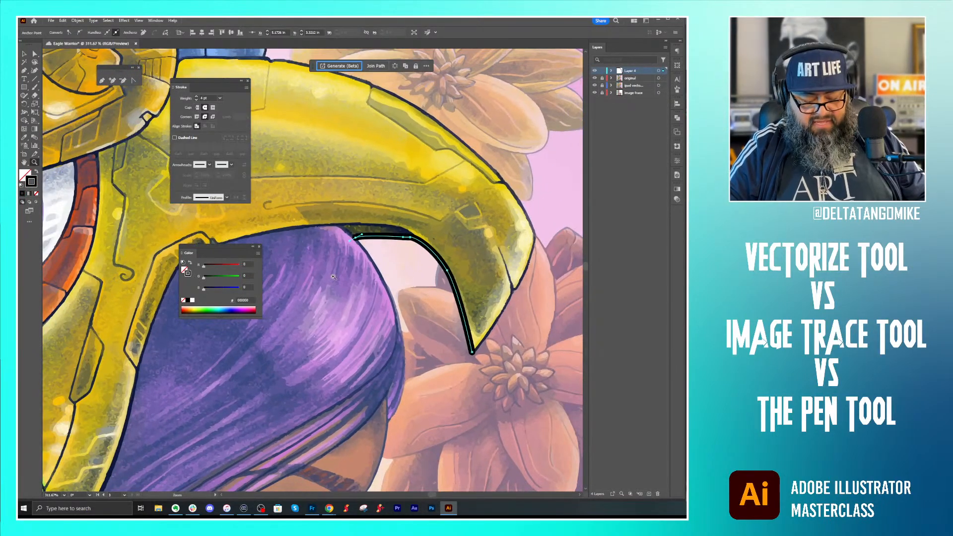
Step: Trace the outer edge of the purple hair with the Pen tool from under the beak to the forehead, and adjust its lower anchor
key(p)
click(357, 238)
click(382, 282)
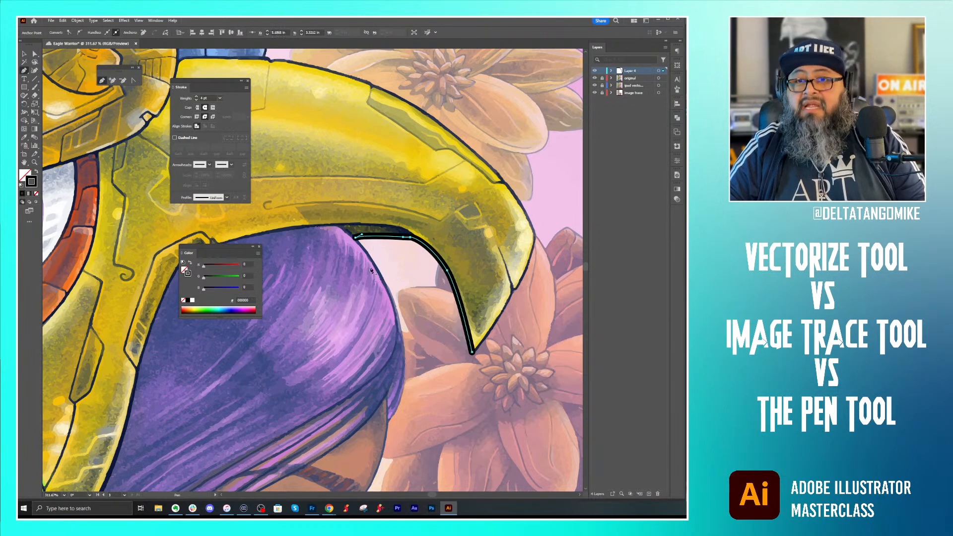
click(336, 228)
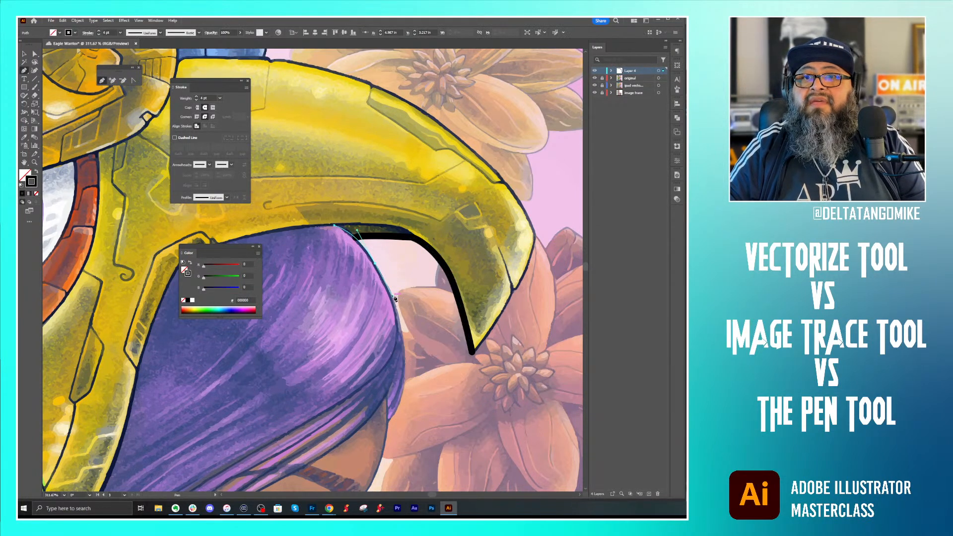
click(374, 264)
drag(407, 379, 403, 413)
click(390, 425)
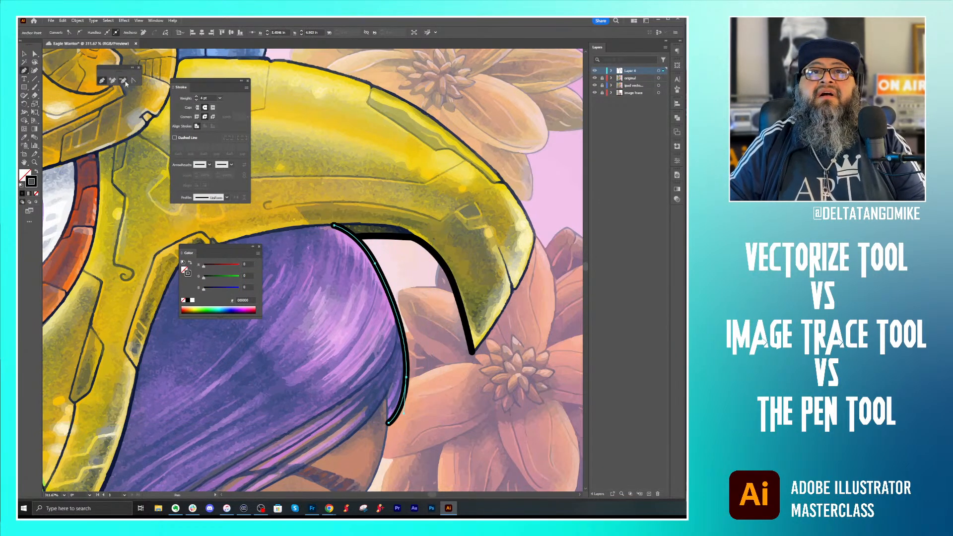
click(35, 53)
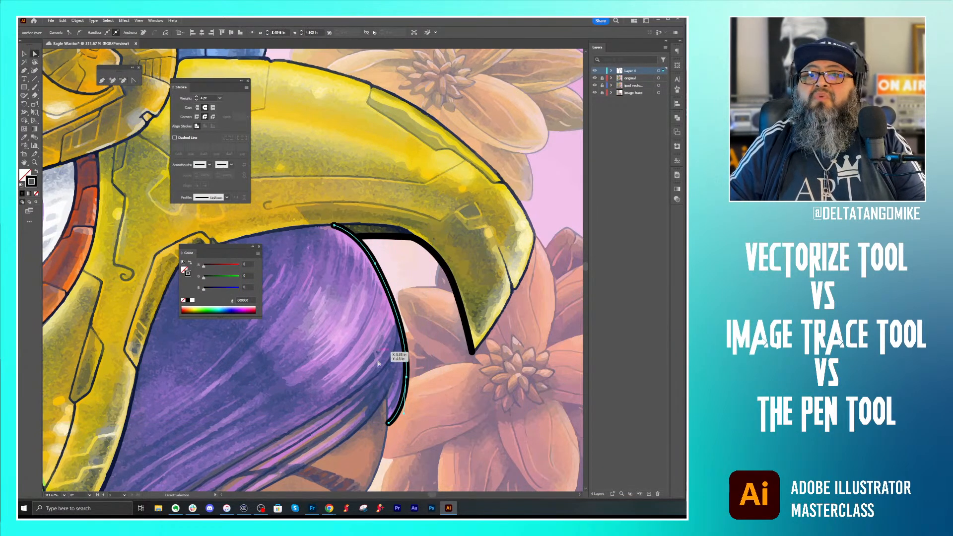
click(408, 379)
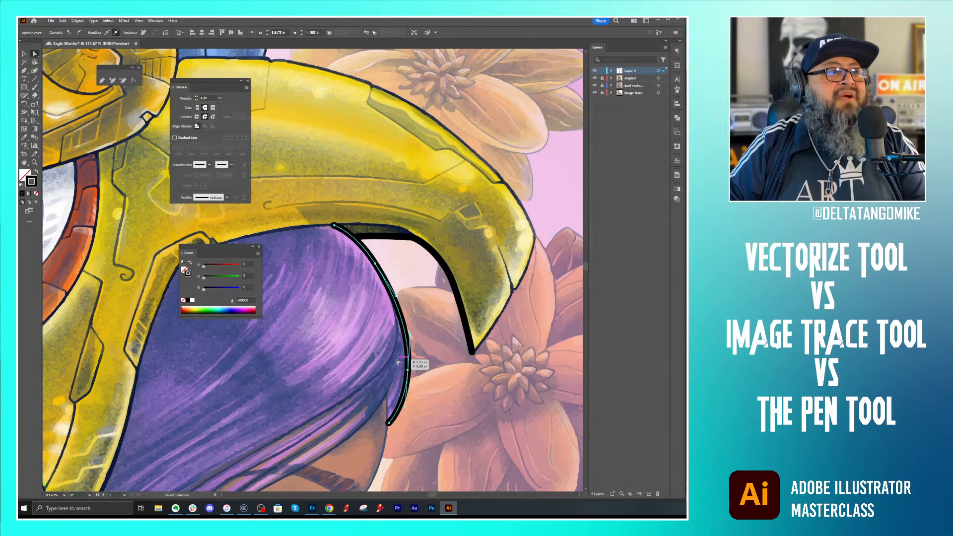
Step: Continue the beak path from its tip around the notch and front edge, along the outer curve to the first upper notch
click(473, 352)
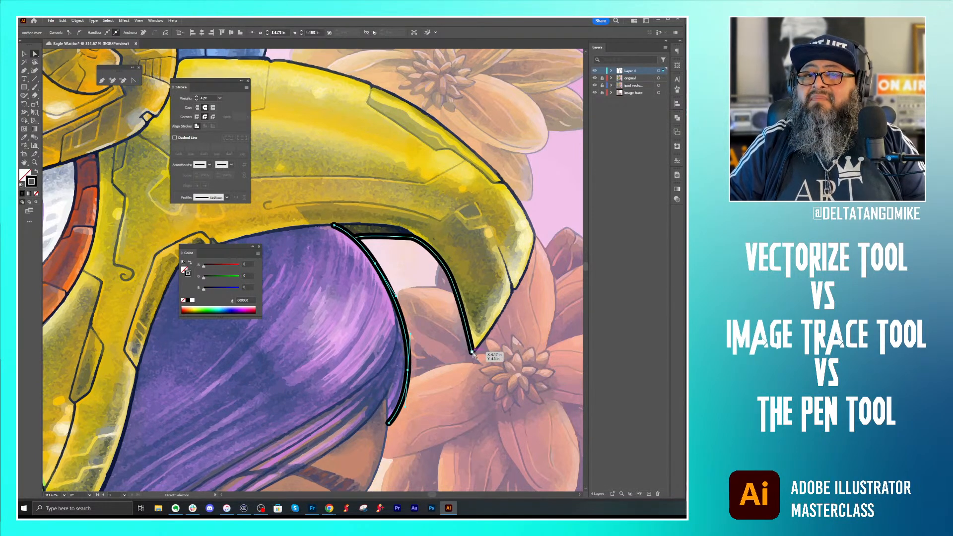
click(102, 81)
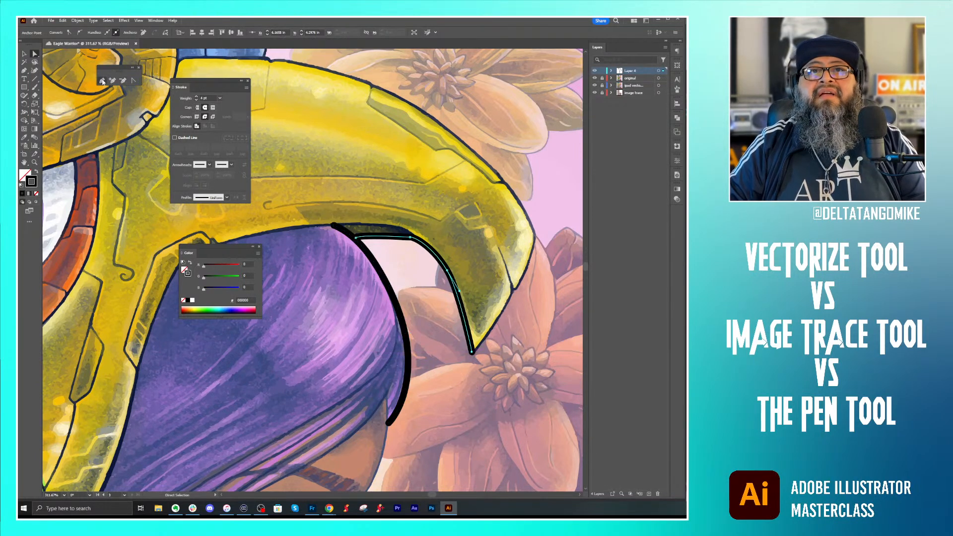
click(514, 287)
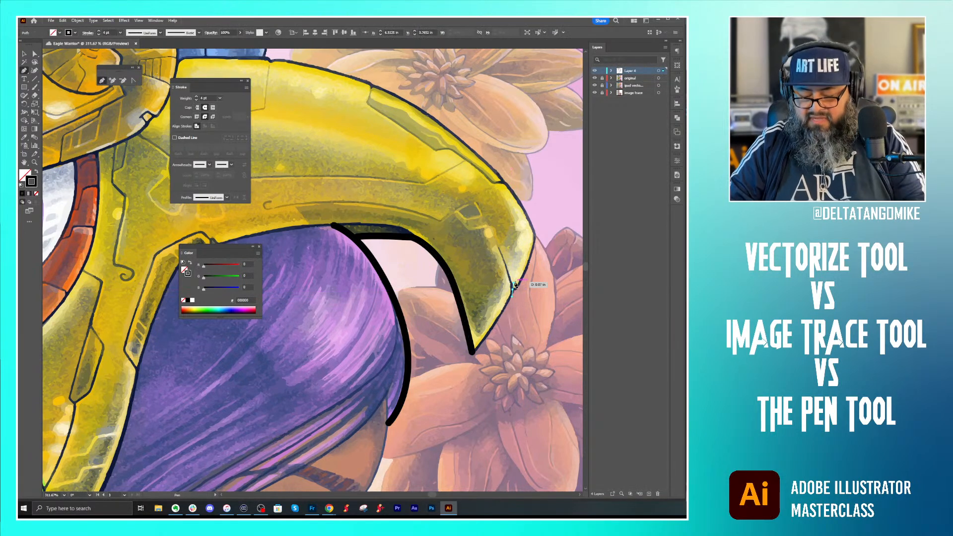
key(ctrl+z)
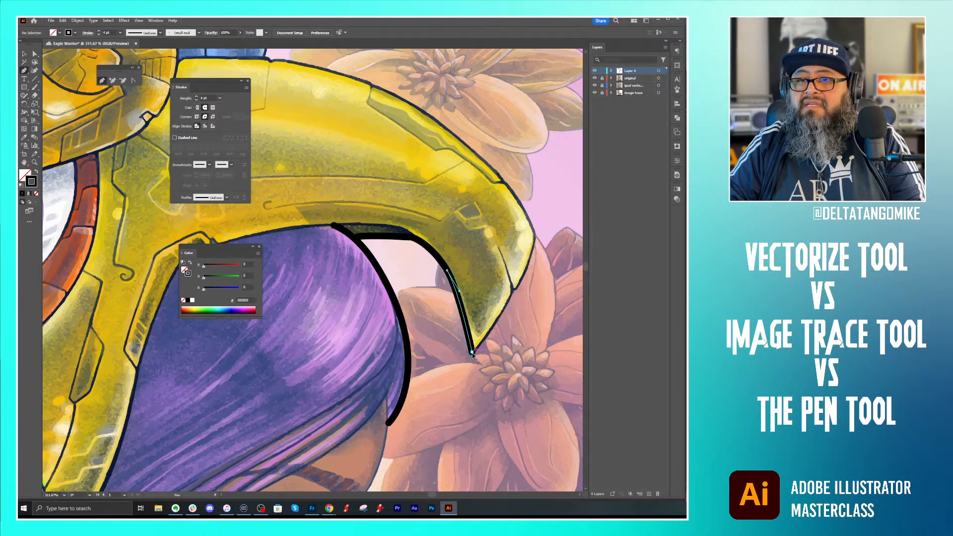
click(472, 353)
click(512, 294)
click(515, 288)
click(535, 234)
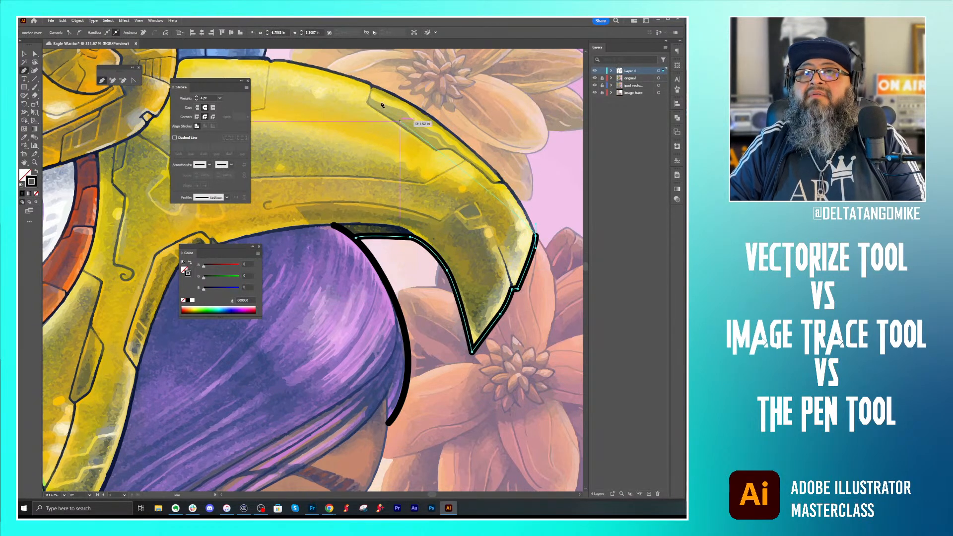
drag(374, 87, 280, 63)
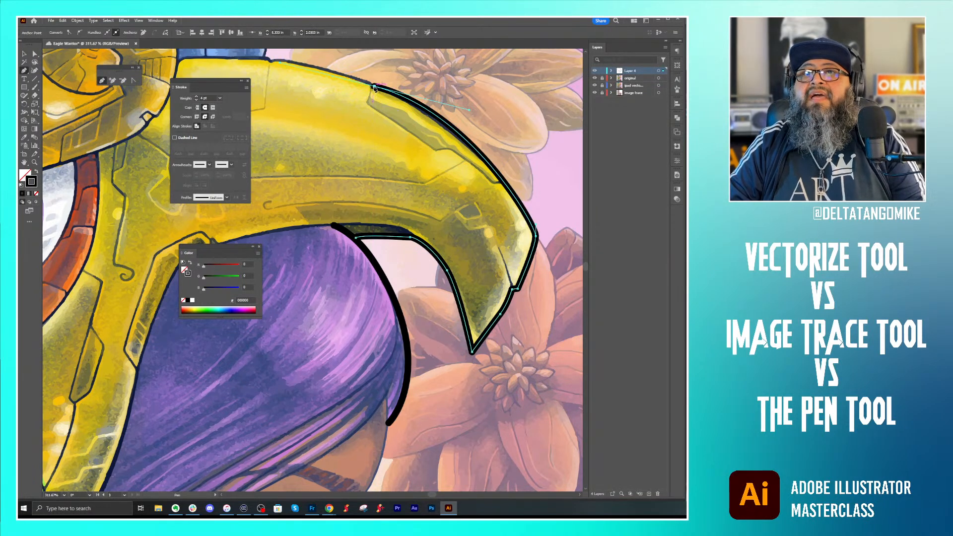
Step: Extend the beak outline through both upper notches and along the top edge to the curled headpiece
click(371, 87)
click(369, 84)
drag(338, 106, 444, 180)
drag(369, 133, 365, 135)
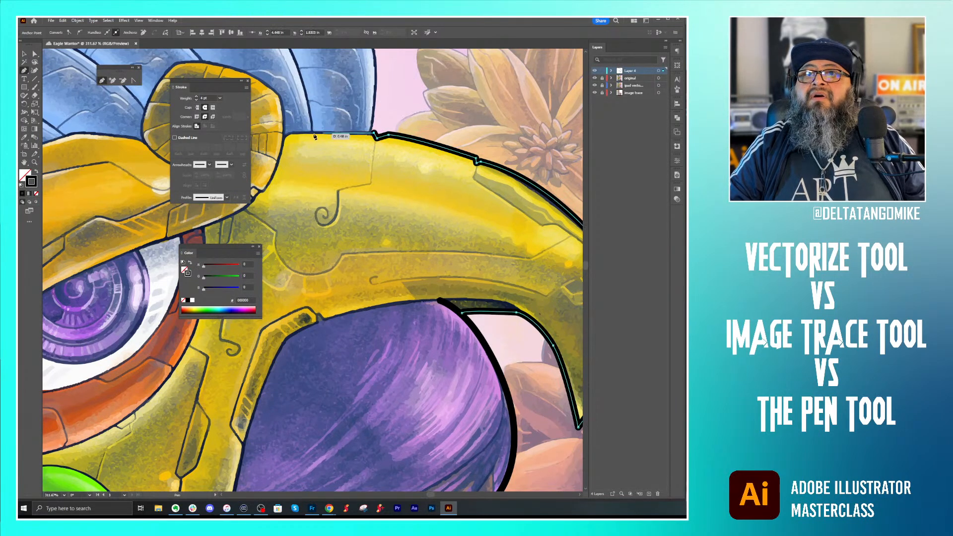
drag(297, 132, 286, 134)
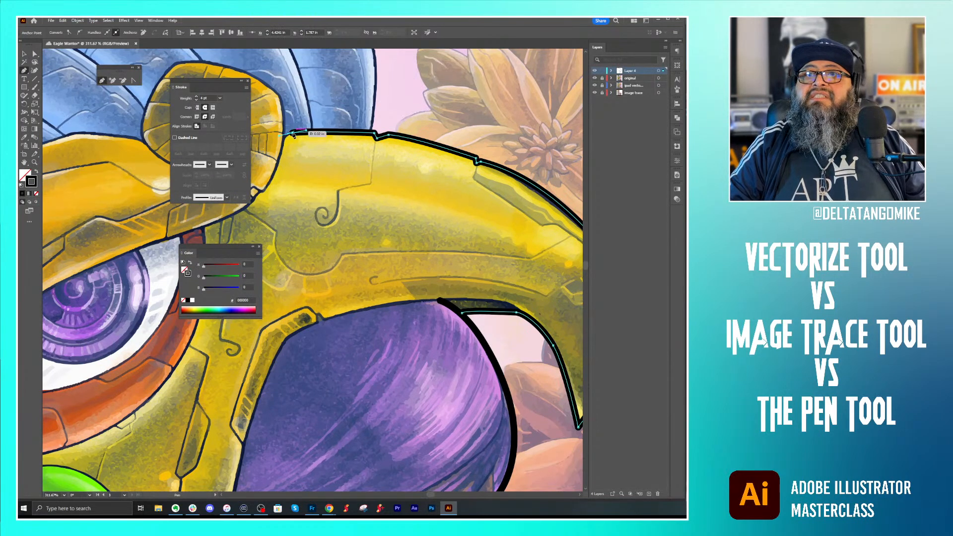
click(285, 139)
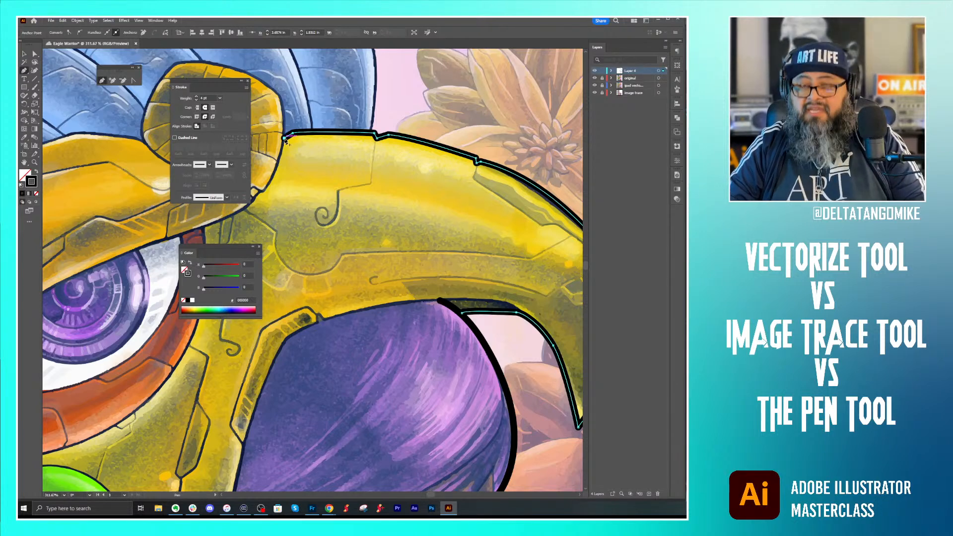
Step: Check the traced outlines by hiding and reshowing Layer 4, and view them alone by hiding and reshowing the image trace layer
click(22, 54)
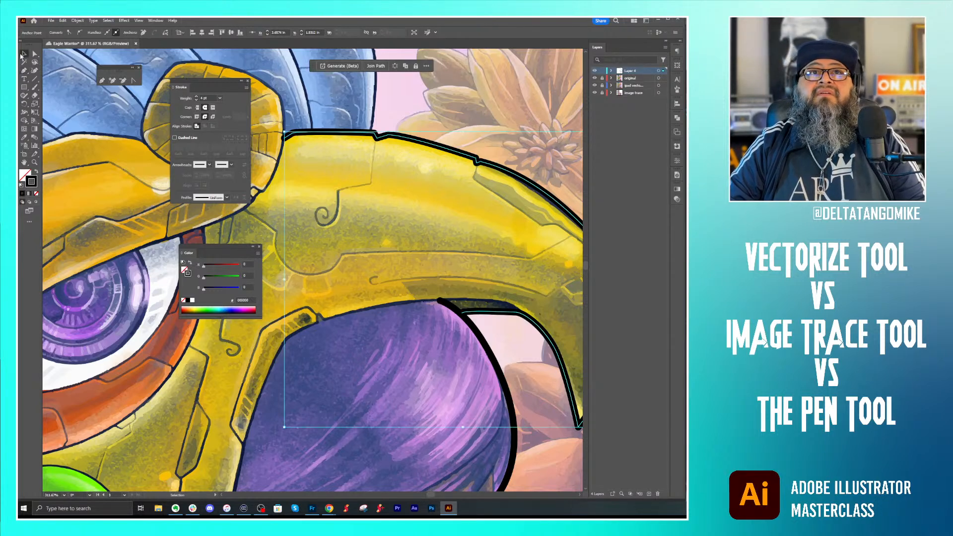
scroll(404, 272, down, 3)
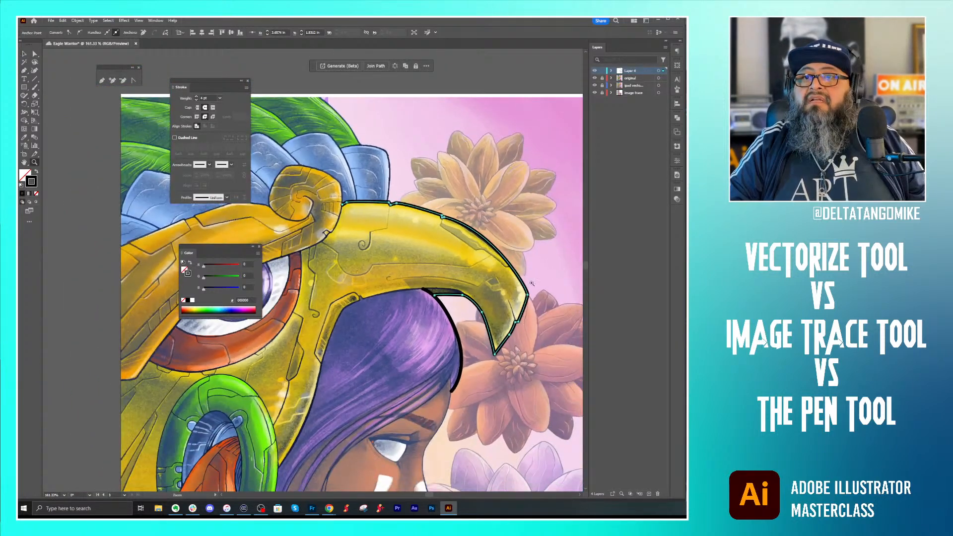
click(514, 86)
drag(397, 334, 530, 169)
drag(471, 284, 492, 222)
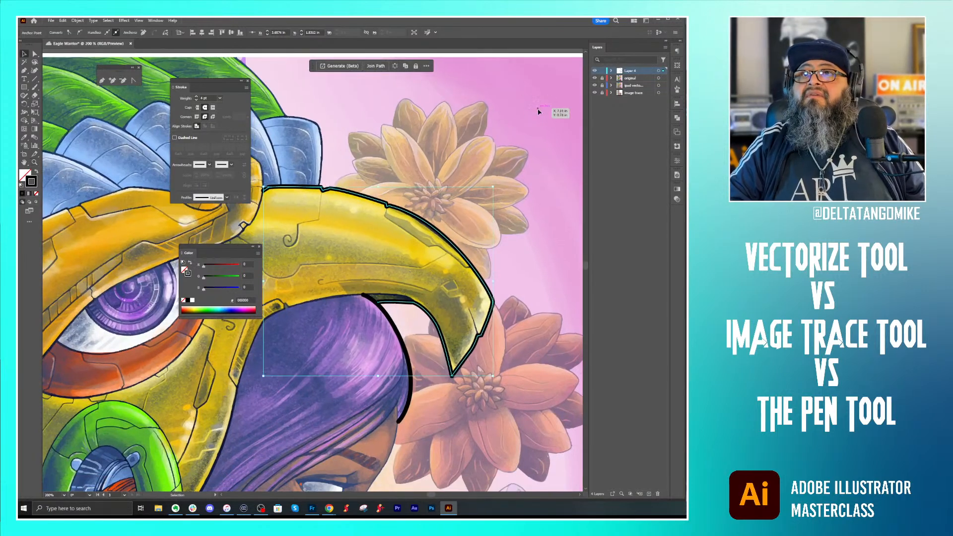
click(618, 116)
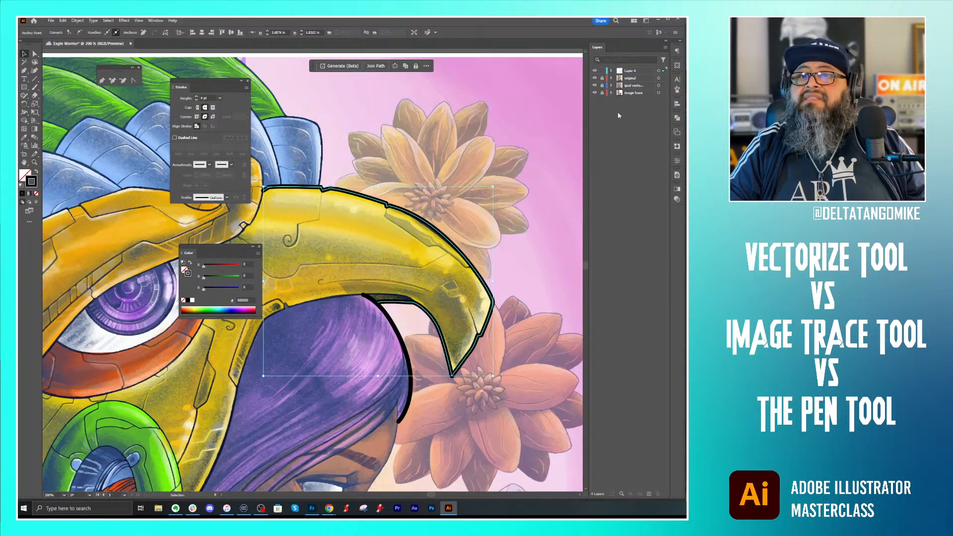
click(595, 71)
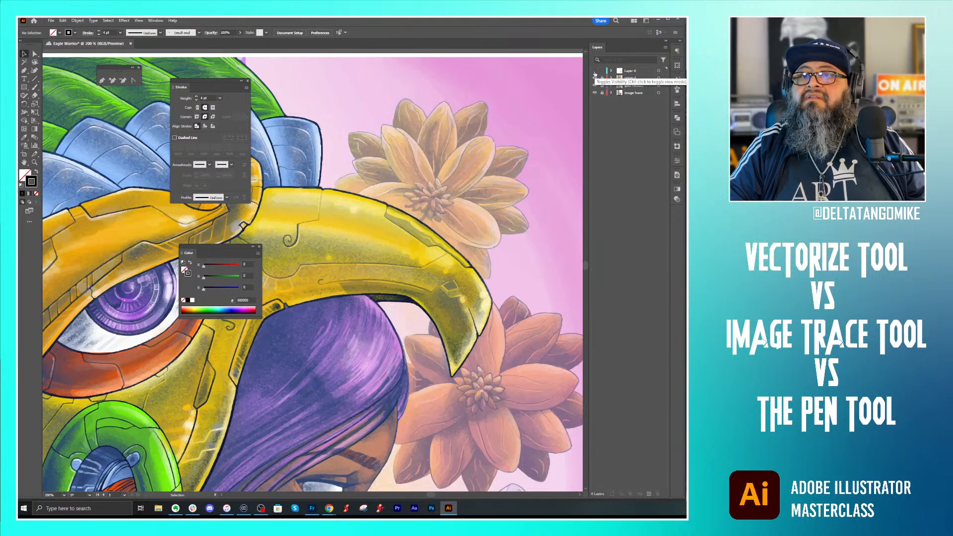
click(596, 71)
scroll(574, 309, down, 2)
scroll(498, 298, left, 1)
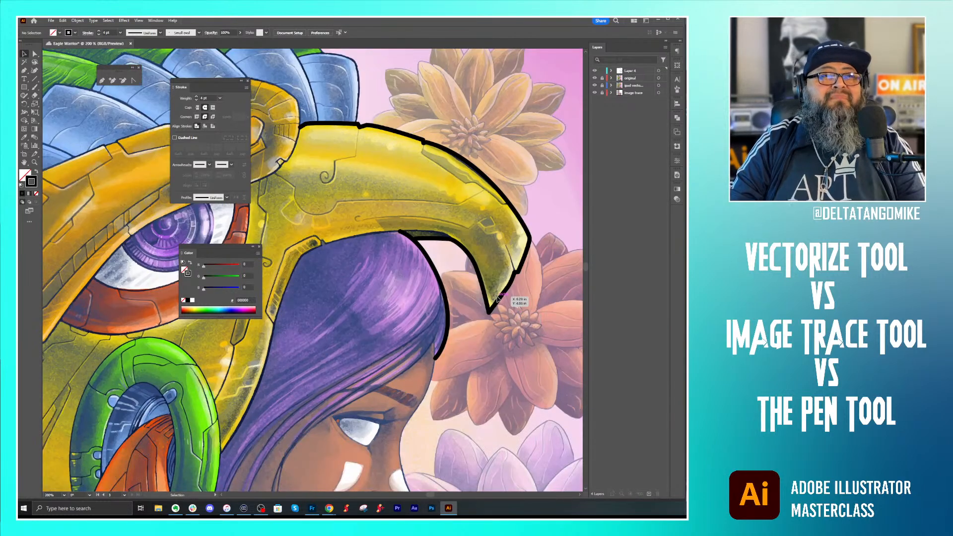
click(595, 93)
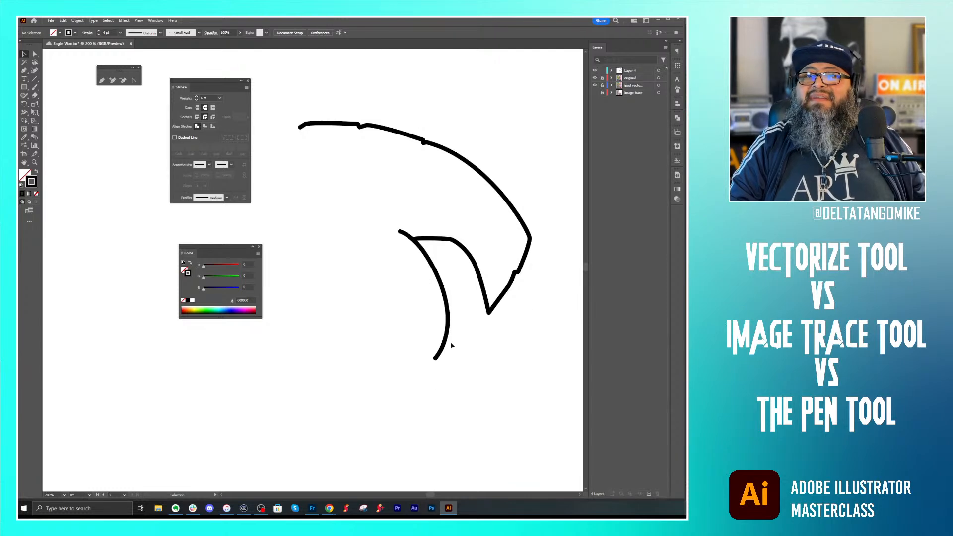
click(596, 93)
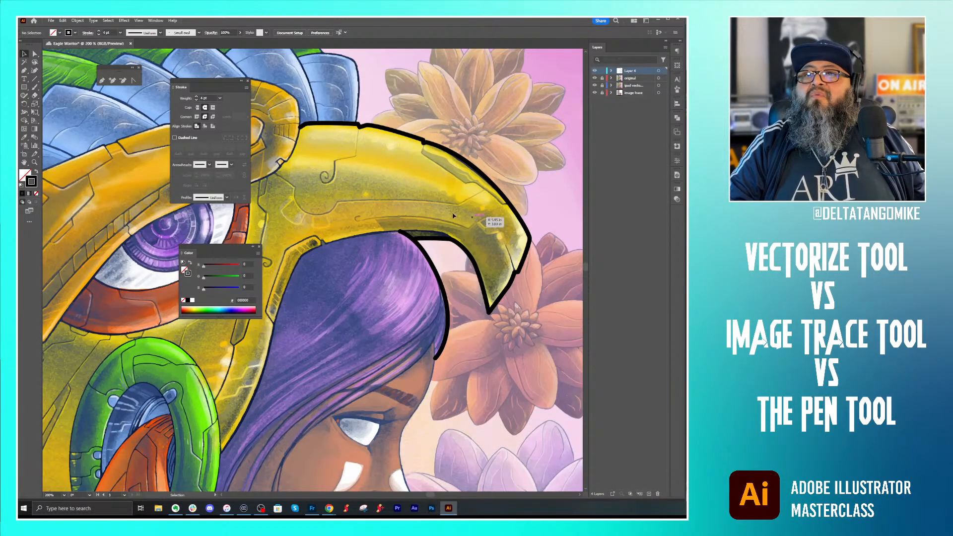
Step: Trace the beak's long inner panel line with the Pen tool from the curled headpiece to the outer edge, and set its stroke to 2 pt
click(103, 81)
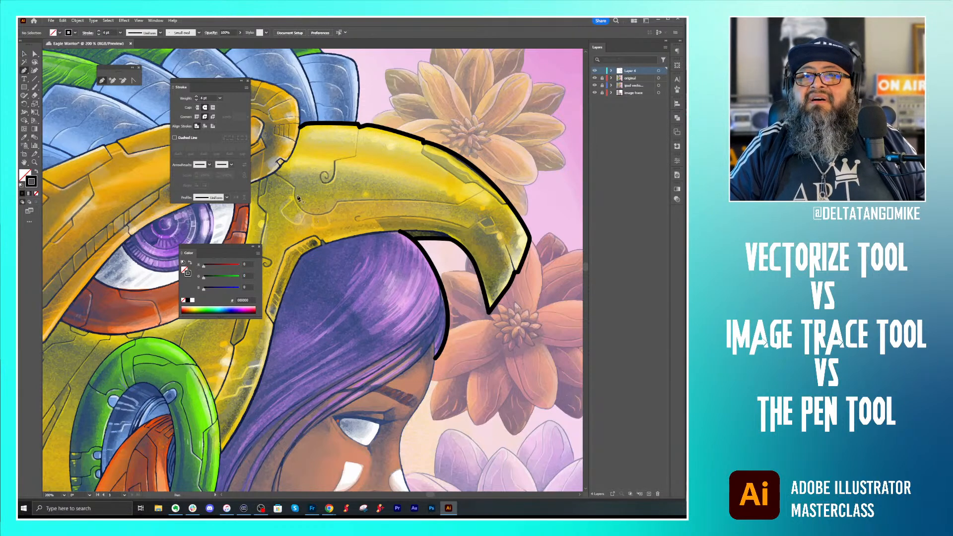
drag(272, 172, 333, 219)
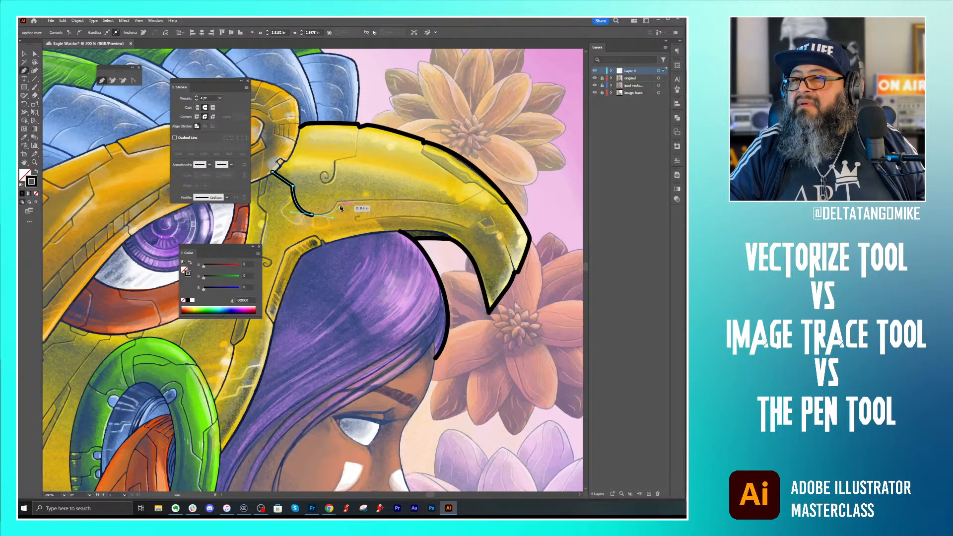
mouse_move(338, 204)
mouse_down()
mouse_move(446, 204)
mouse_move(420, 204)
mouse_up()
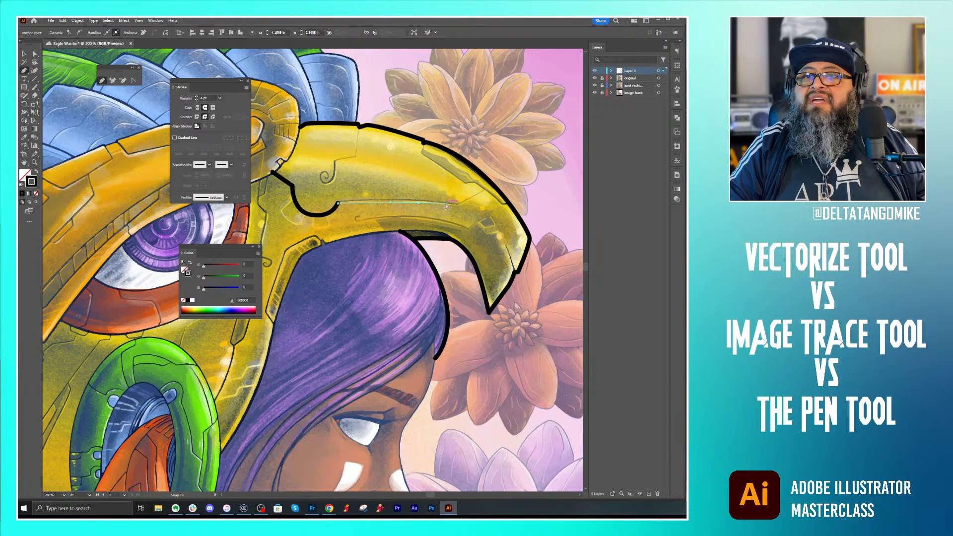
drag(457, 205, 485, 194)
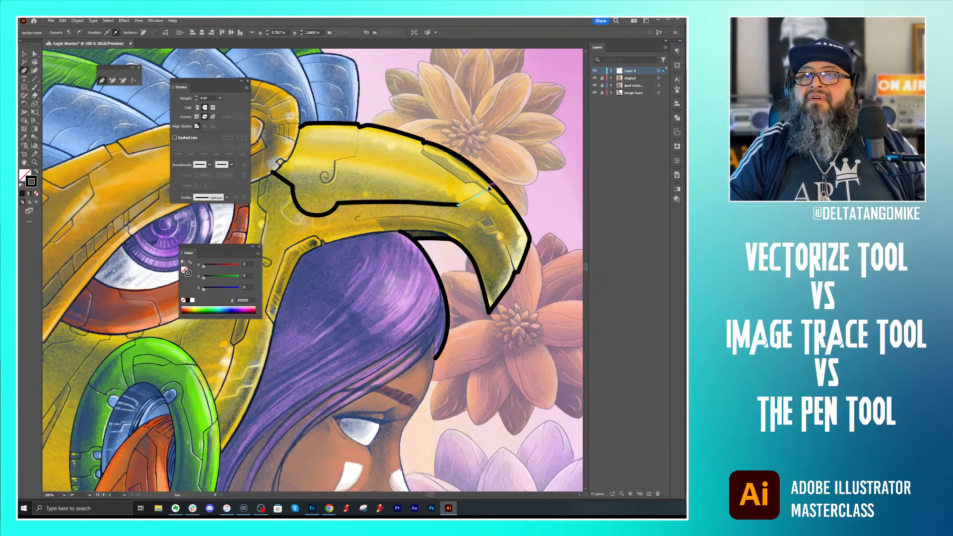
click(485, 191)
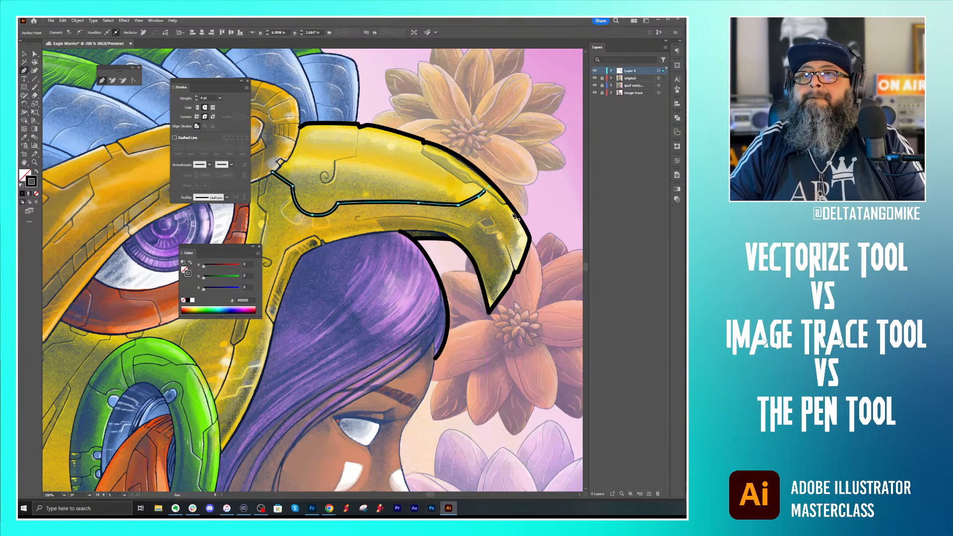
click(221, 99)
click(229, 136)
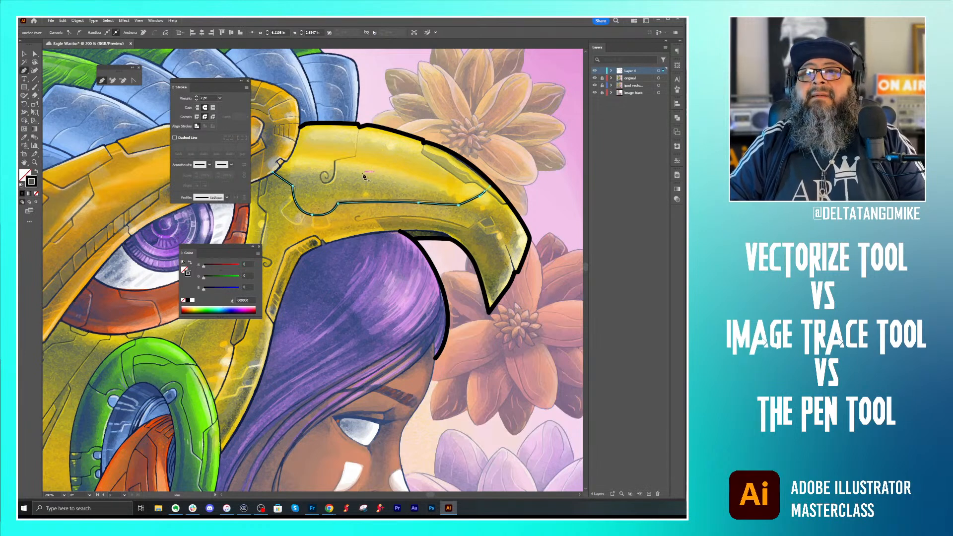
Step: Trace the small spiral on the beak with the Pen tool and extend its stepped line to the upper notch
drag(325, 177, 325, 171)
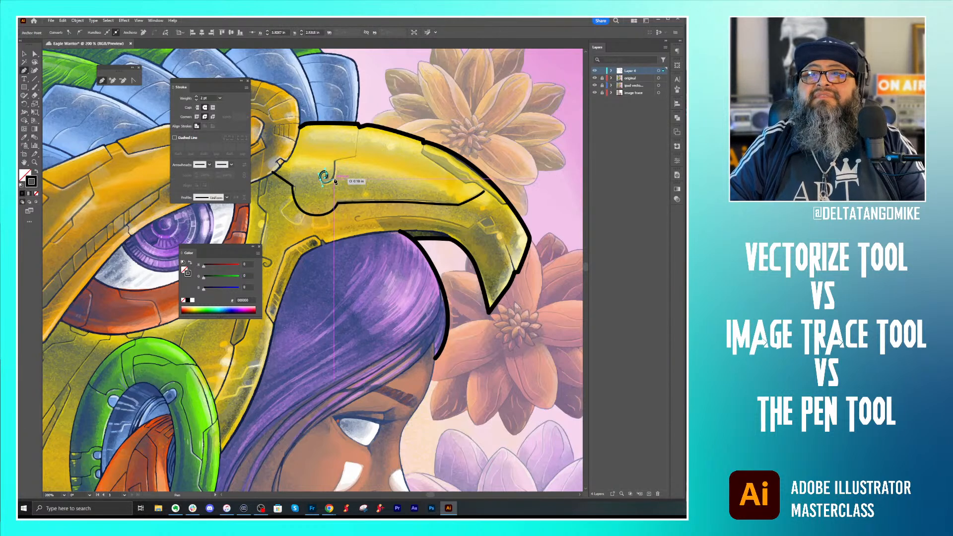
drag(336, 175, 335, 164)
click(335, 161)
click(356, 157)
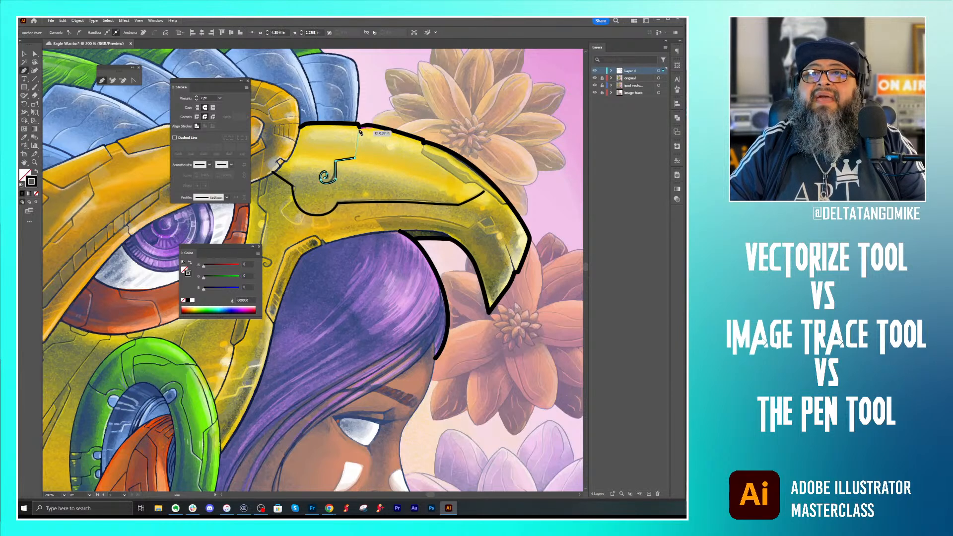
click(358, 128)
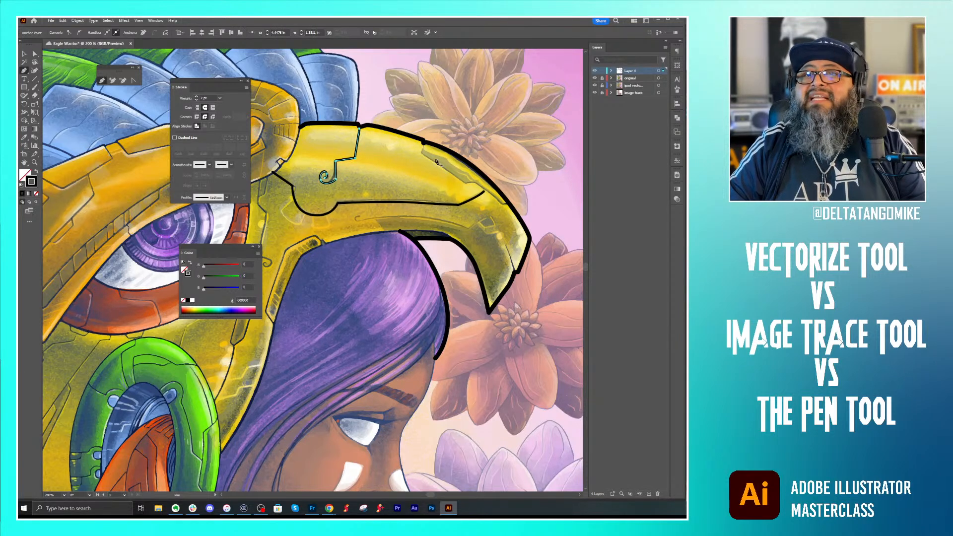
Step: Trace the stepped panel line beneath the beak's upper edge with the Pen tool, from the second notch down to the outer outline
click(422, 148)
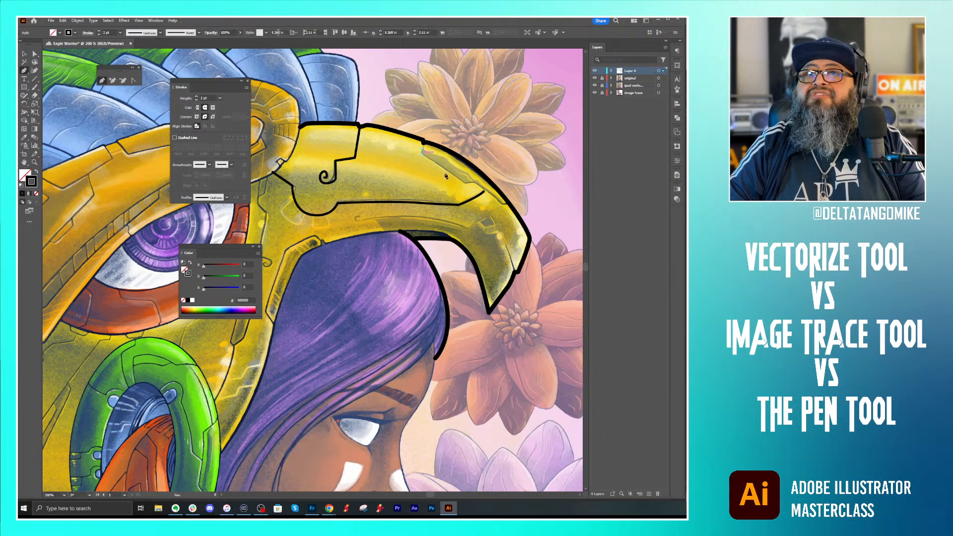
click(469, 188)
mouse_move(471, 191)
mouse_down()
mouse_move(497, 187)
mouse_move(477, 187)
mouse_up()
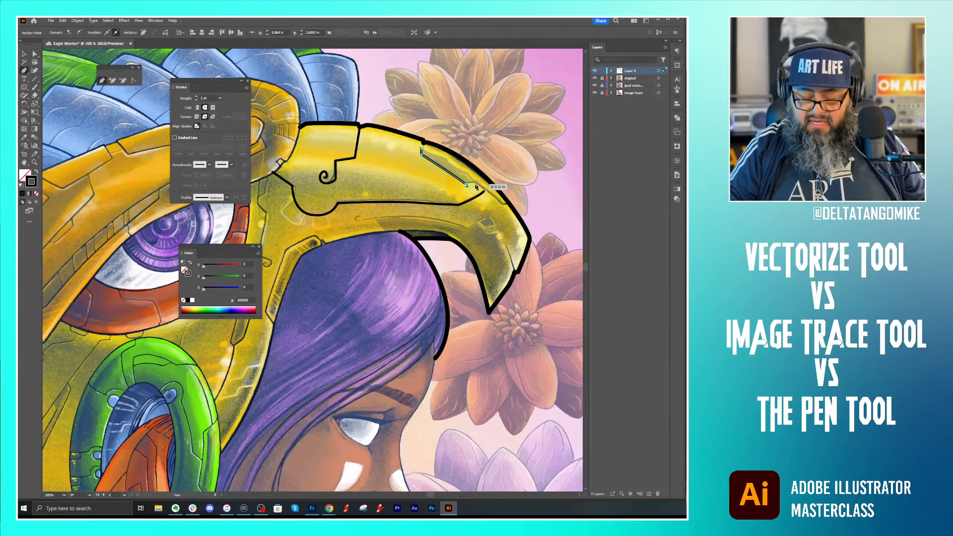
mouse_move(476, 187)
mouse_down()
mouse_move(465, 185)
mouse_move(516, 207)
mouse_up()
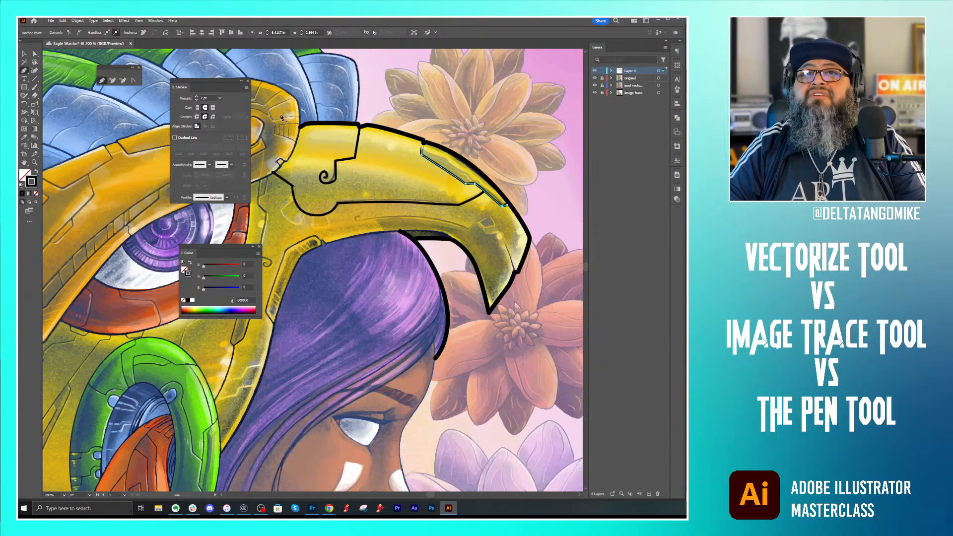
click(25, 55)
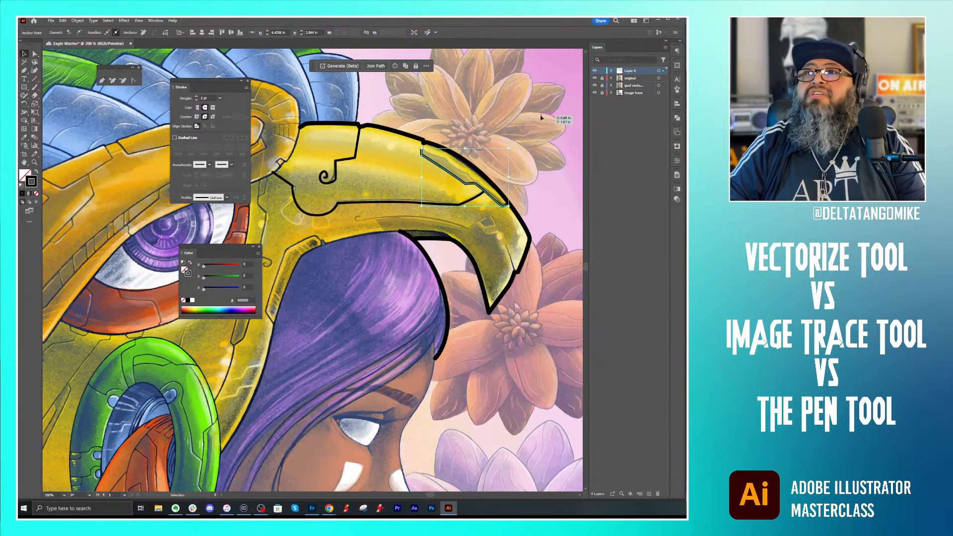
Step: Hide the image trace layer and set the stroke of the beak's inner panel lines and spiral line to 1 pt
click(595, 94)
click(559, 158)
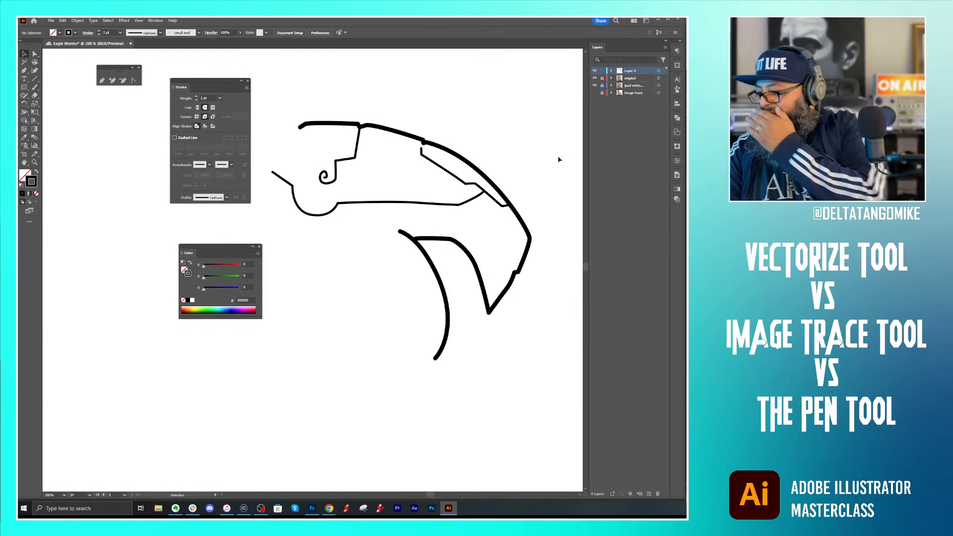
drag(443, 169, 449, 192)
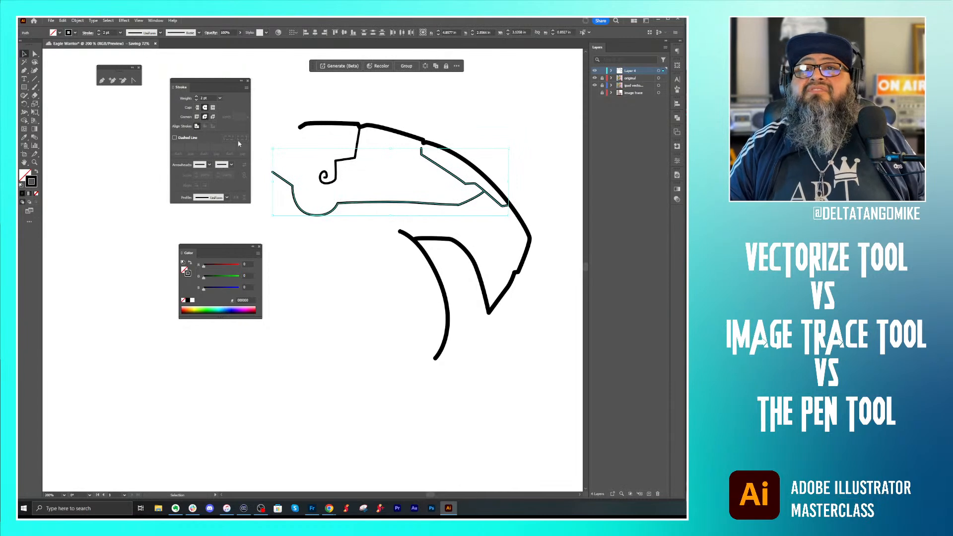
click(220, 98)
click(238, 134)
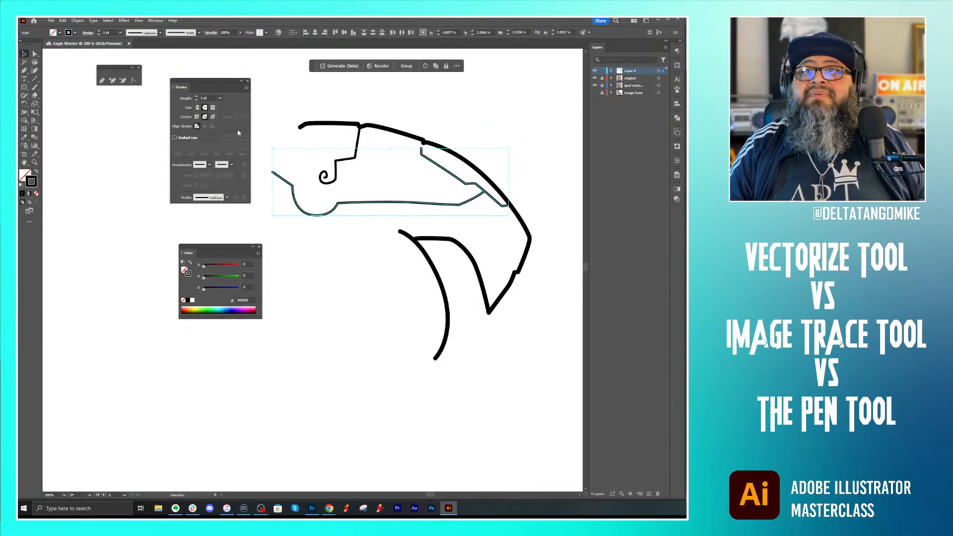
click(387, 166)
click(356, 151)
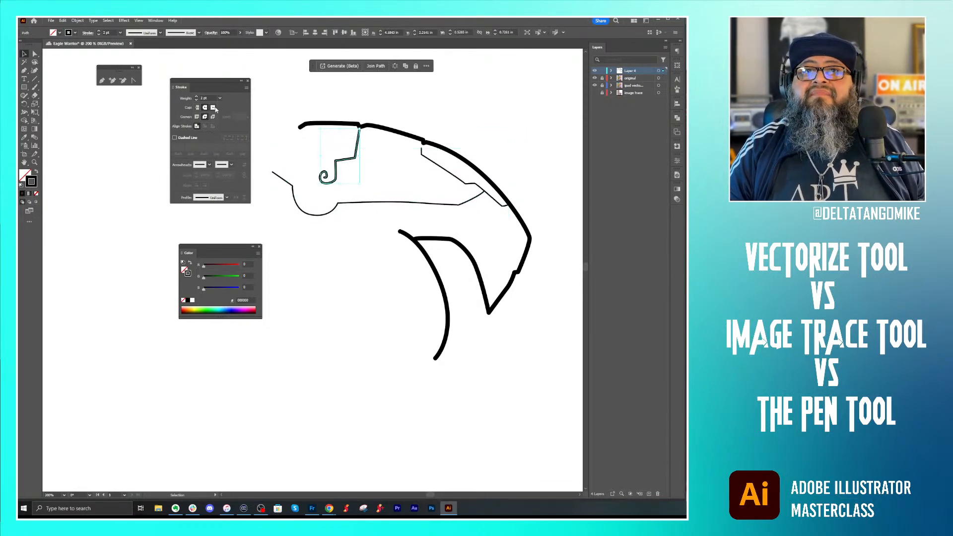
click(220, 97)
click(232, 133)
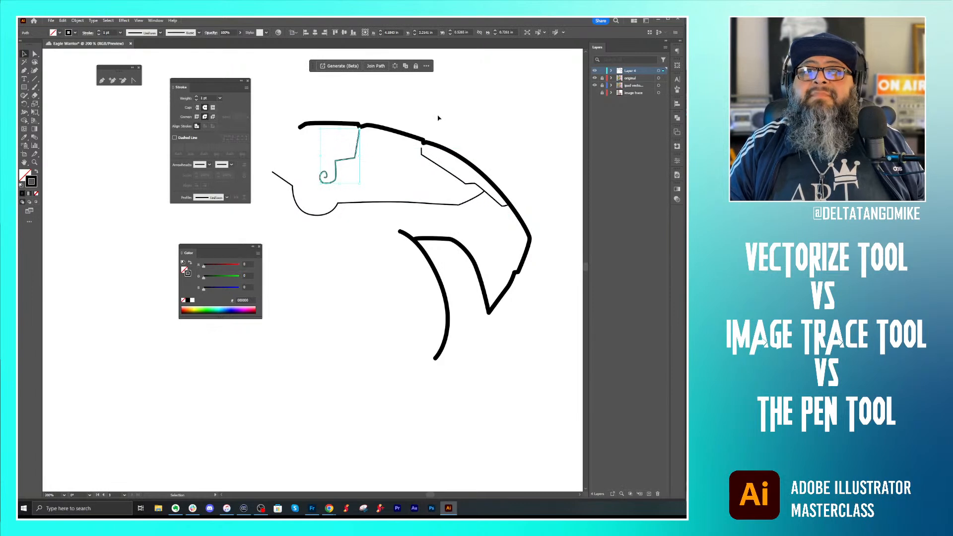
click(437, 118)
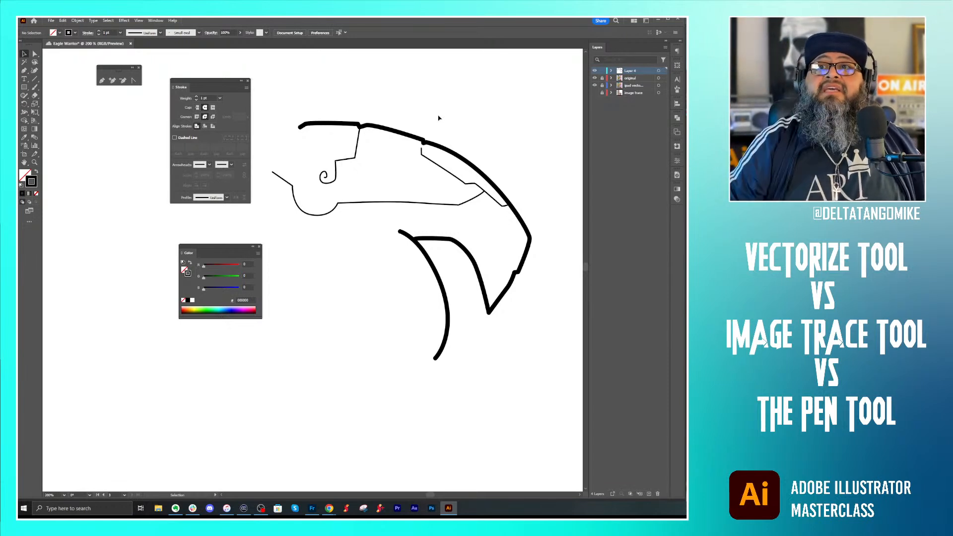
Step: Examine all the traced paths by selecting them, magnify one outline's edge to check its sharpness, and fit the artboard in view
key(ctrl+a)
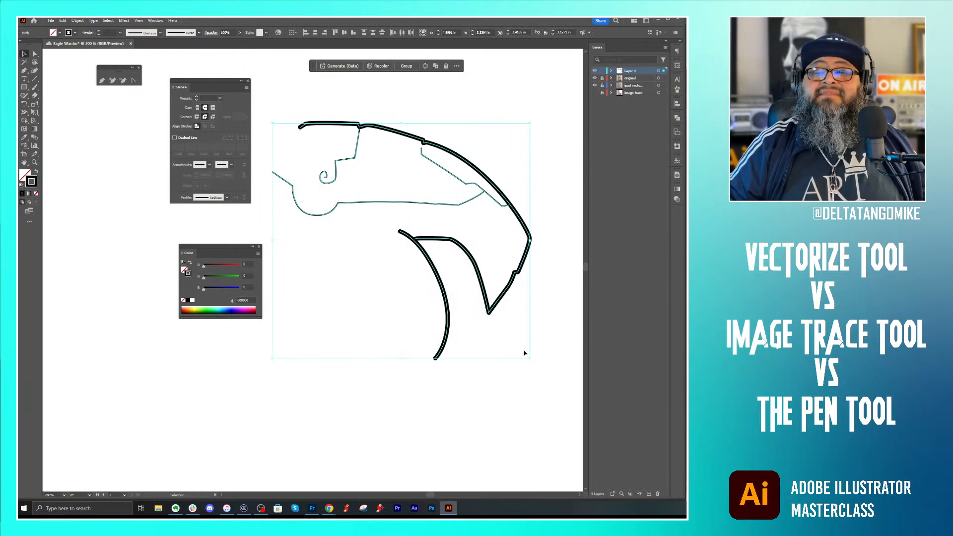
click(508, 415)
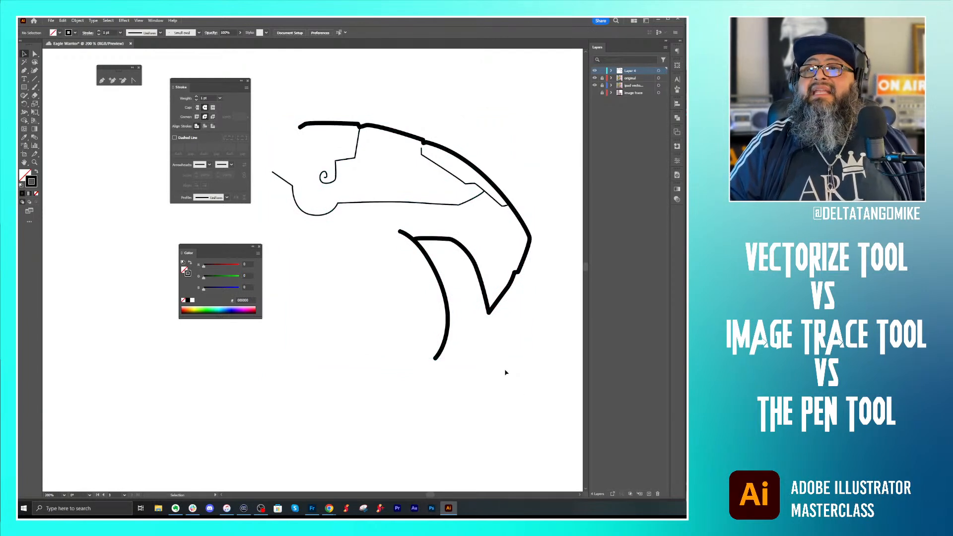
key(z)
drag(507, 340, 529, 328)
click(528, 329)
click(448, 273)
click(493, 266)
click(389, 337)
drag(369, 310, 509, 322)
mouse_move(423, 361)
mouse_down()
mouse_move(307, 412)
mouse_move(425, 364)
mouse_move(500, 370)
mouse_up()
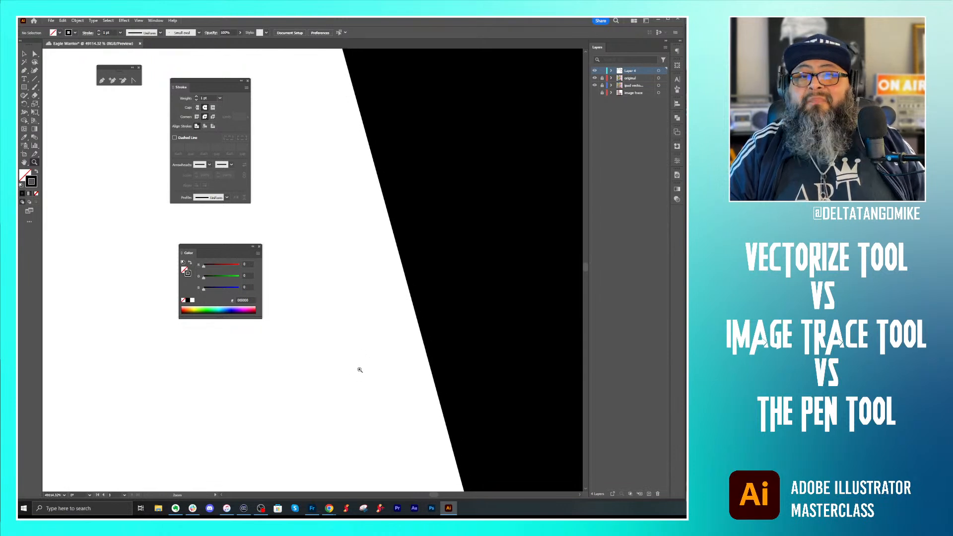
key(ctrl+0)
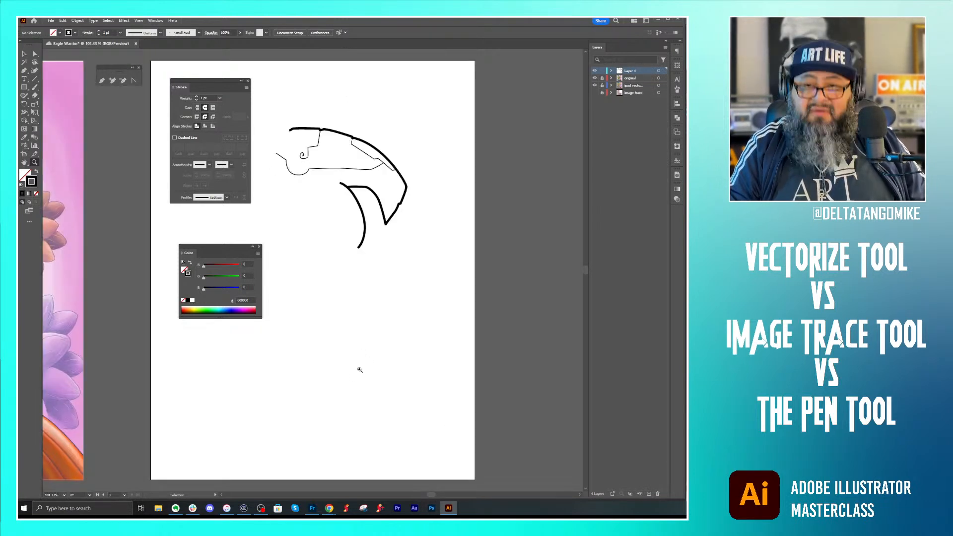
key(v)
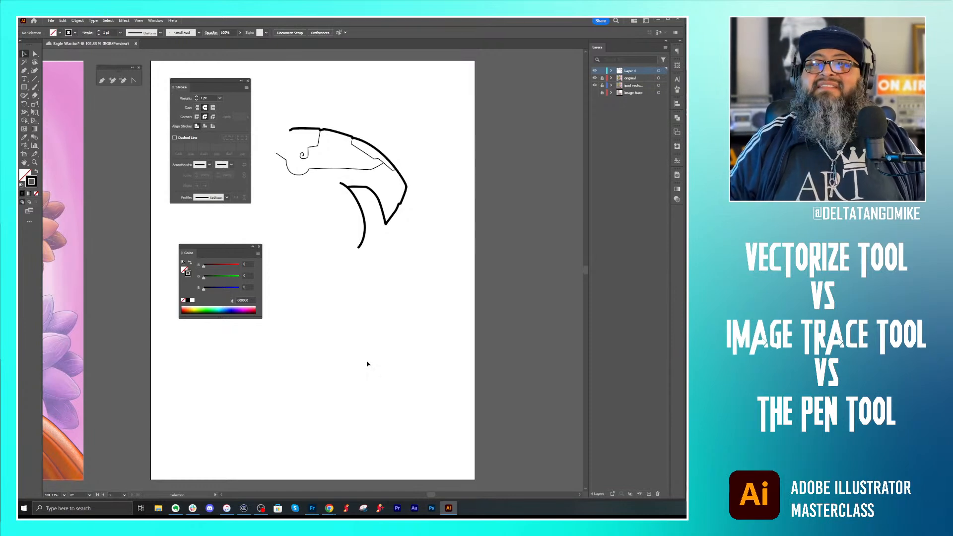
Step: Show the image trace layer again beneath the traced outlines
drag(420, 318, 433, 329)
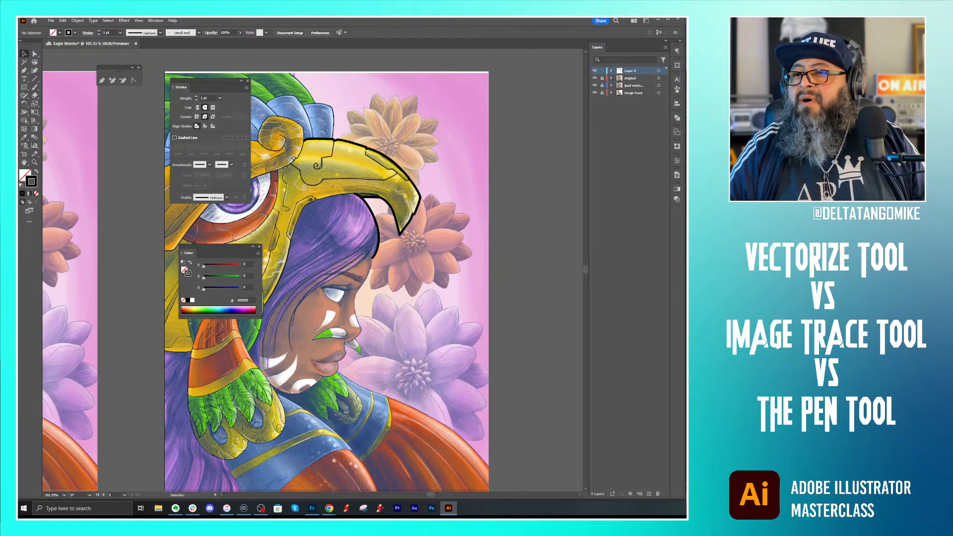
key(space)
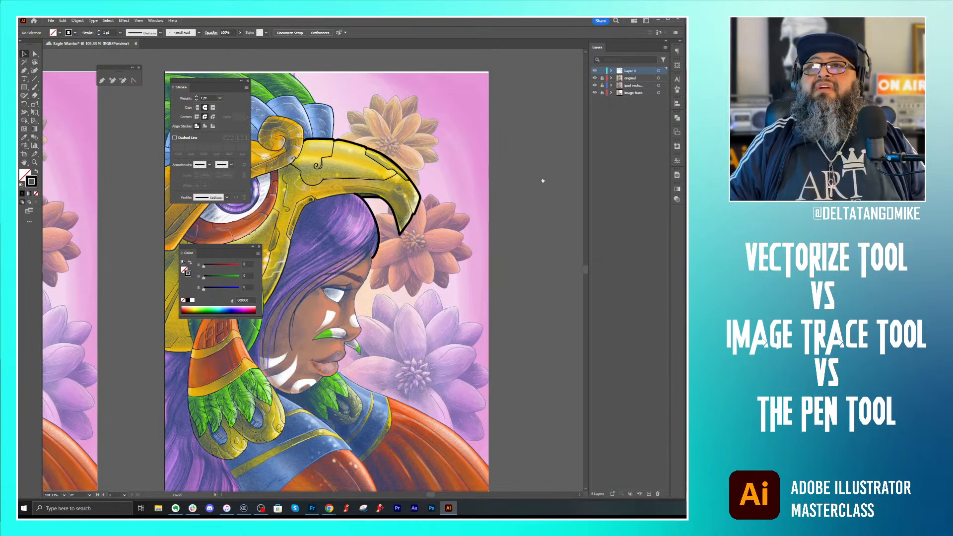
drag(542, 179, 545, 178)
Step: Switch to Creative Cloud Desktop and launch Illustrator (Beta) from its web apps
click(329, 508)
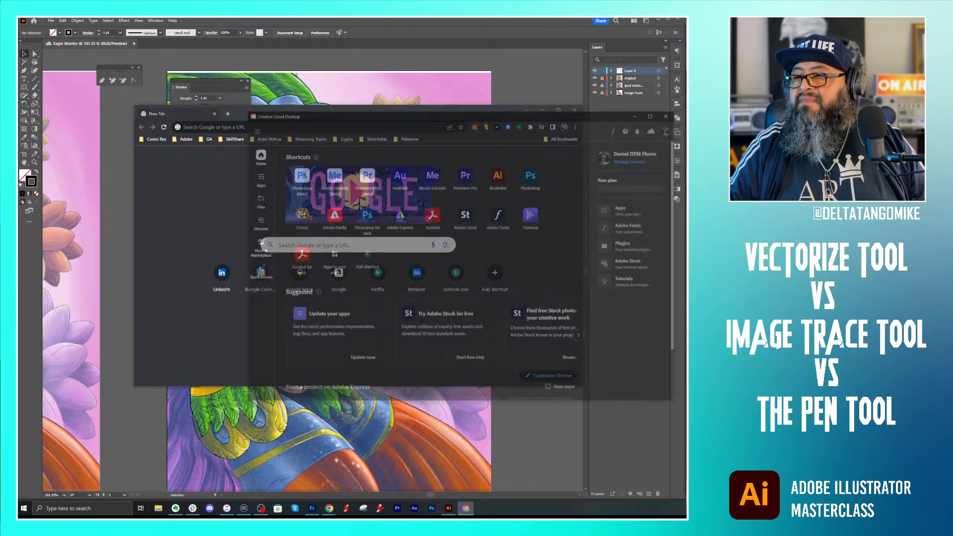
drag(553, 115, 454, 59)
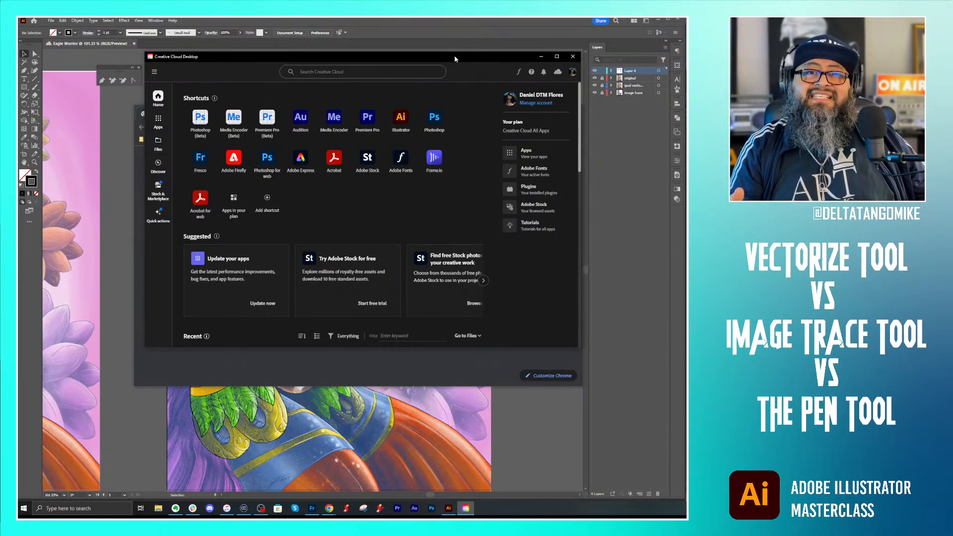
drag(435, 57, 478, 52)
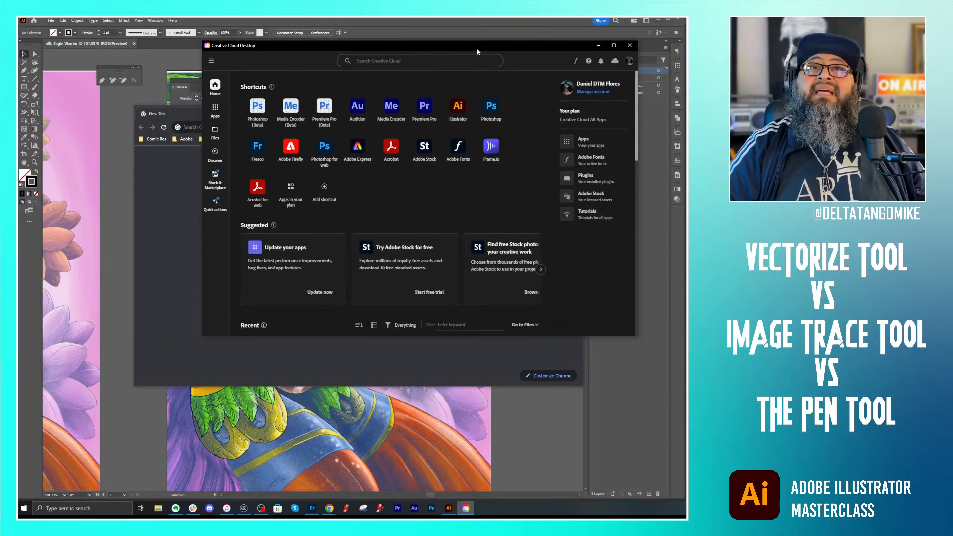
click(215, 114)
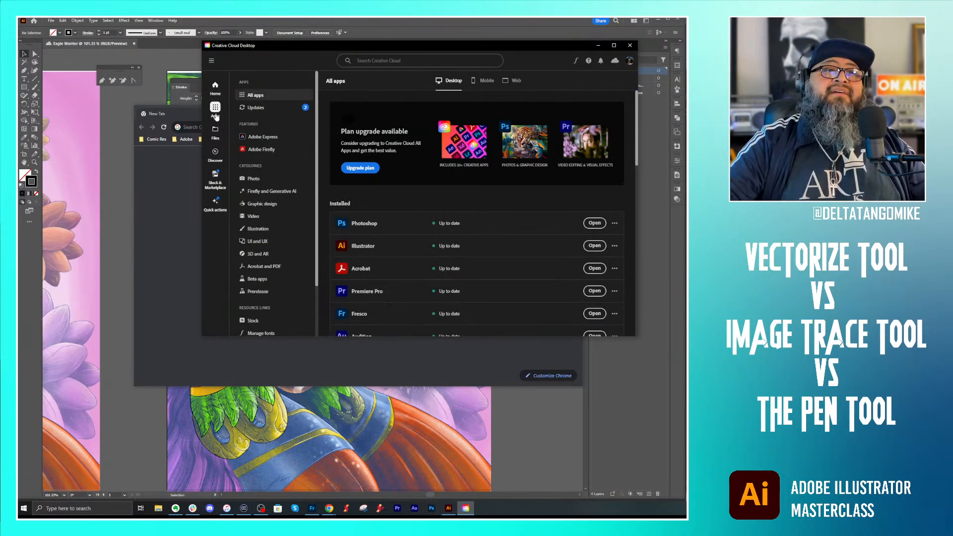
click(515, 83)
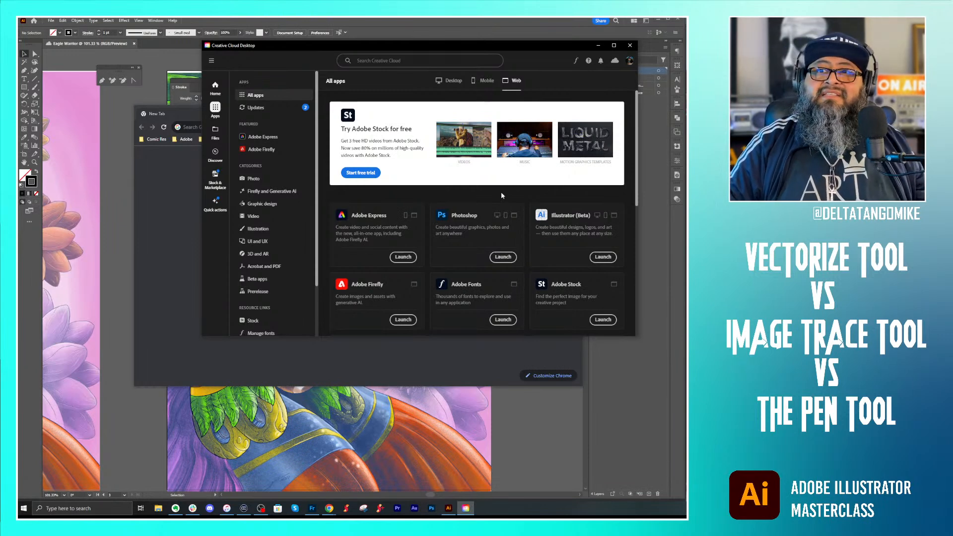
scroll(501, 192, down, 1)
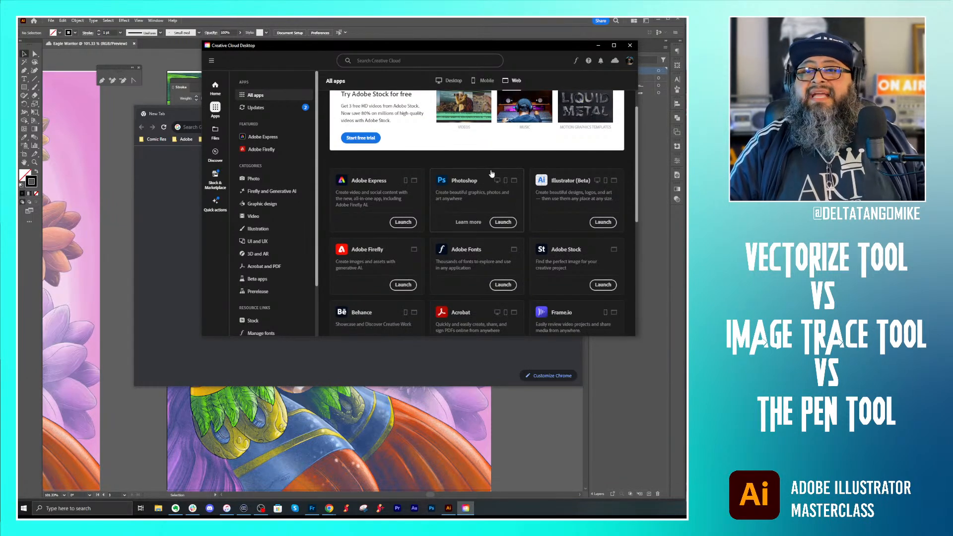
click(604, 223)
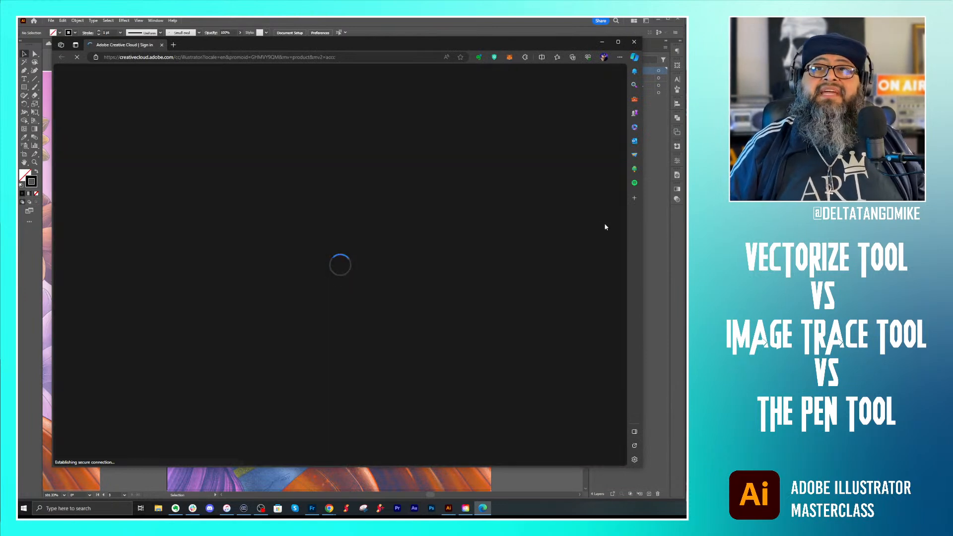
Step: Move Creative Cloud Desktop aside, close the empty Chrome window, and reposition and enlarge the Illustrator (Beta) browser window
drag(495, 49, 552, 95)
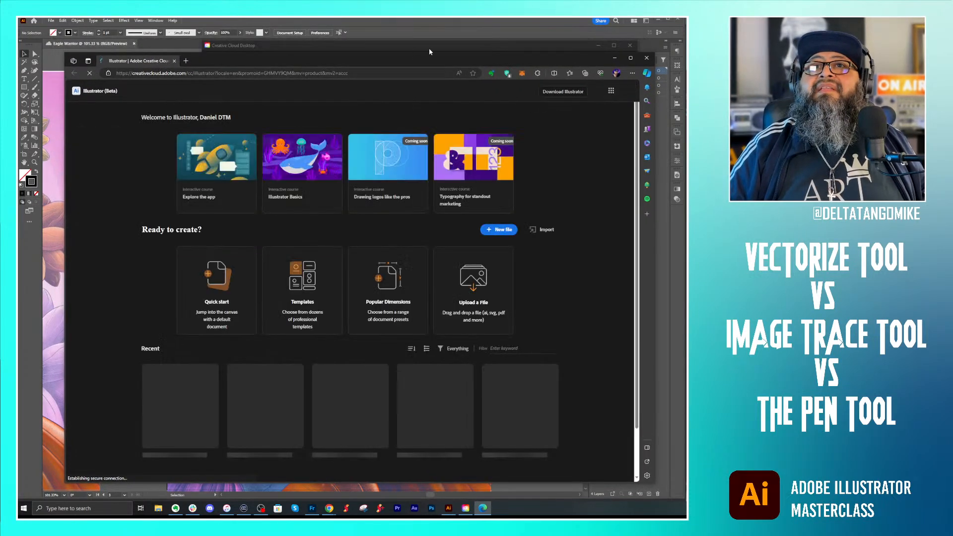
drag(283, 47, 464, 133)
click(463, 109)
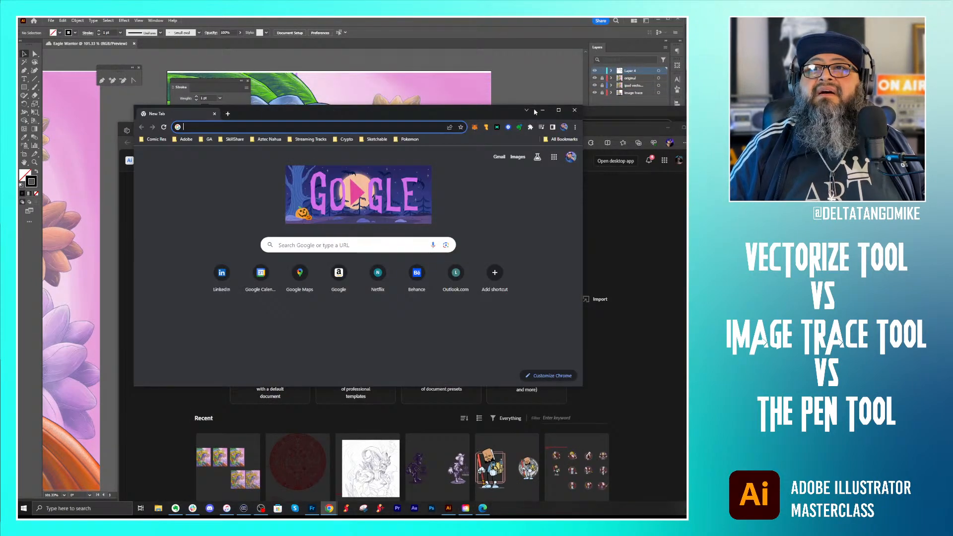
click(578, 111)
drag(585, 127, 513, 27)
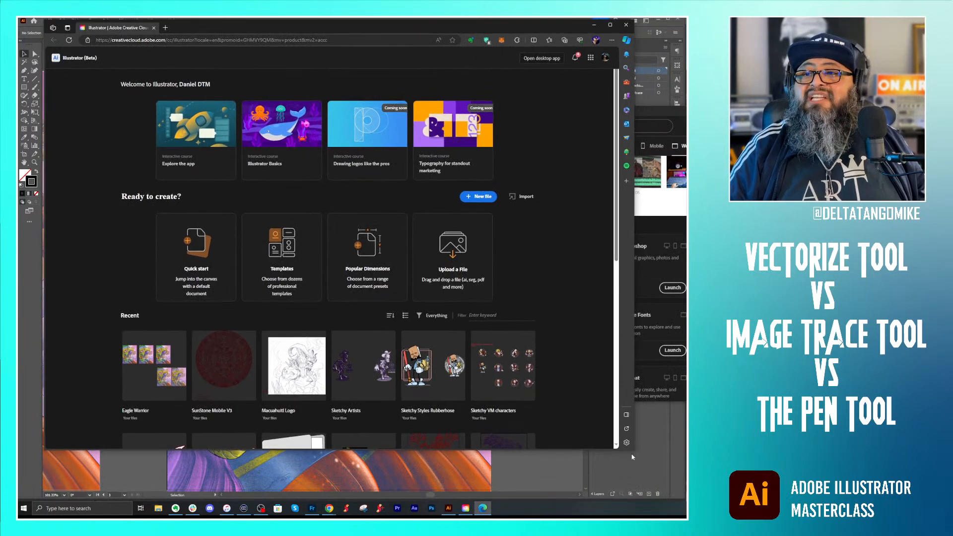
drag(633, 453, 674, 490)
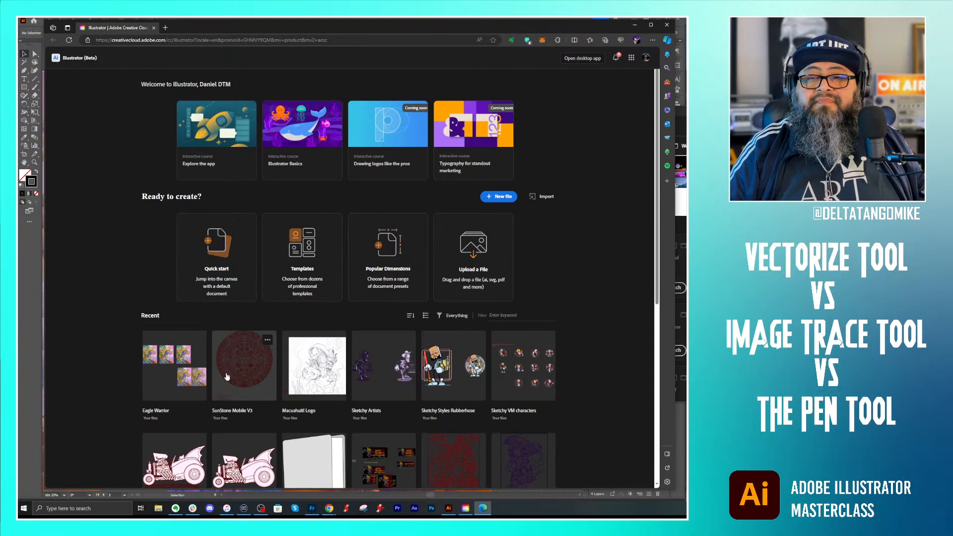
Step: View the recent file SunStone Mobile V3 in Illustrator on the web, dismissing the ad blocker pop-up, and close its browser tab
click(253, 367)
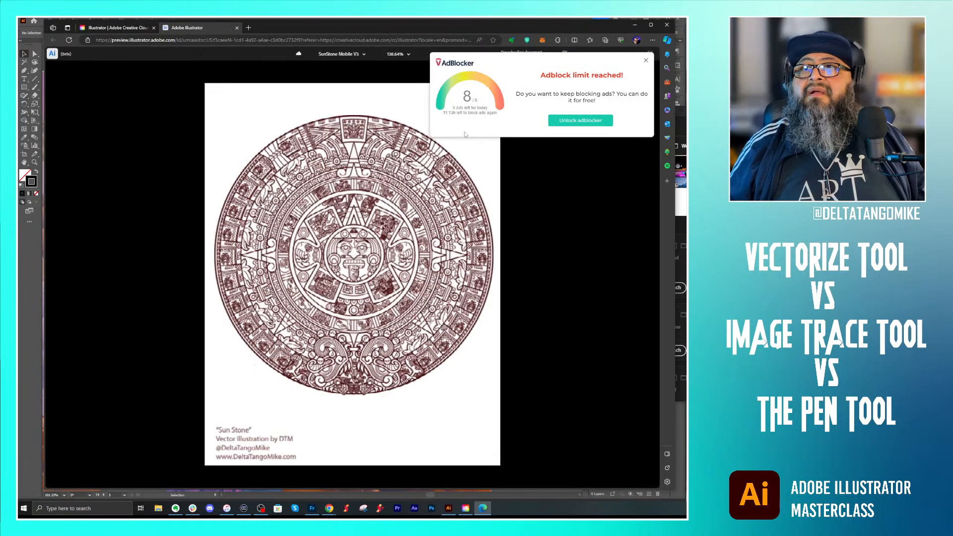
click(647, 60)
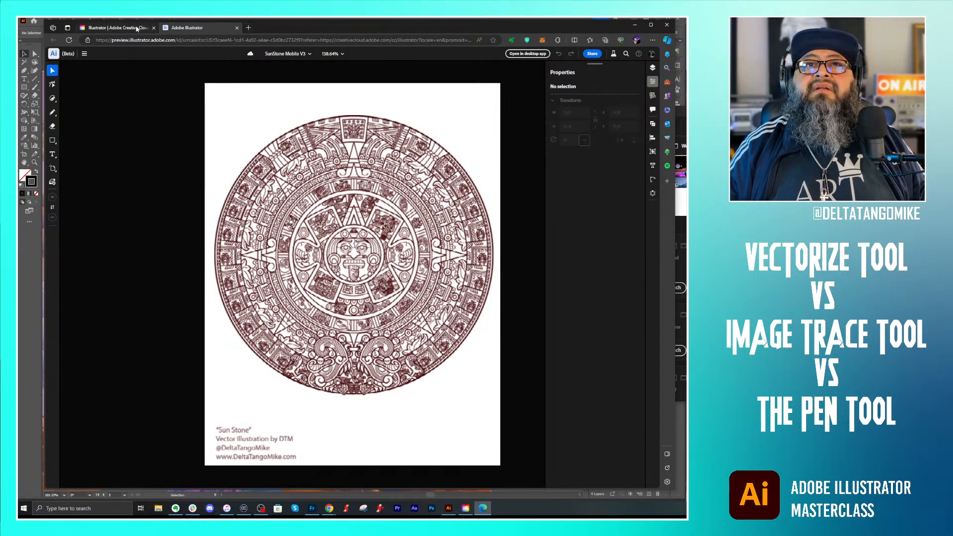
click(237, 27)
Step: Copy the Illustrator (Beta) home page address, open it in Chrome, and enlarge that window to fill most of the screen
click(168, 40)
key(ctrl+c)
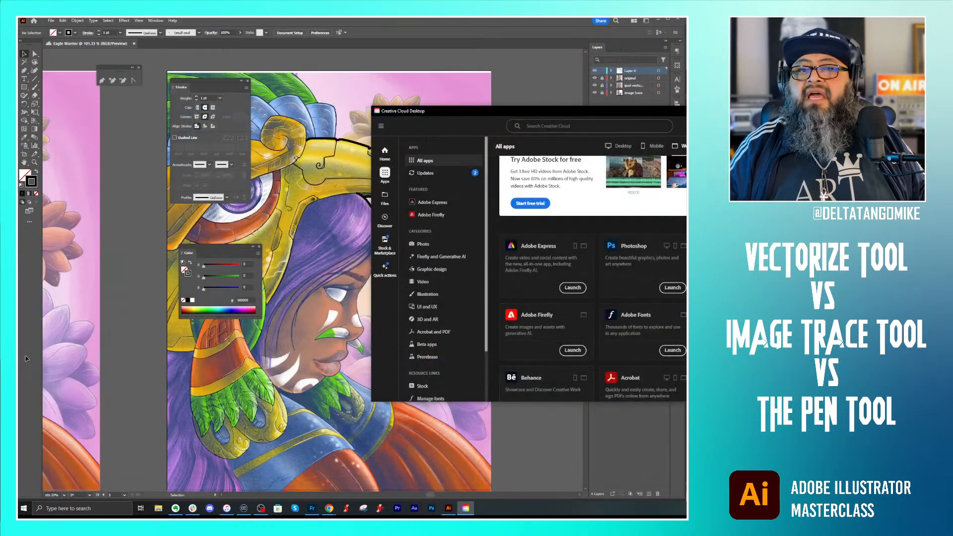
click(330, 509)
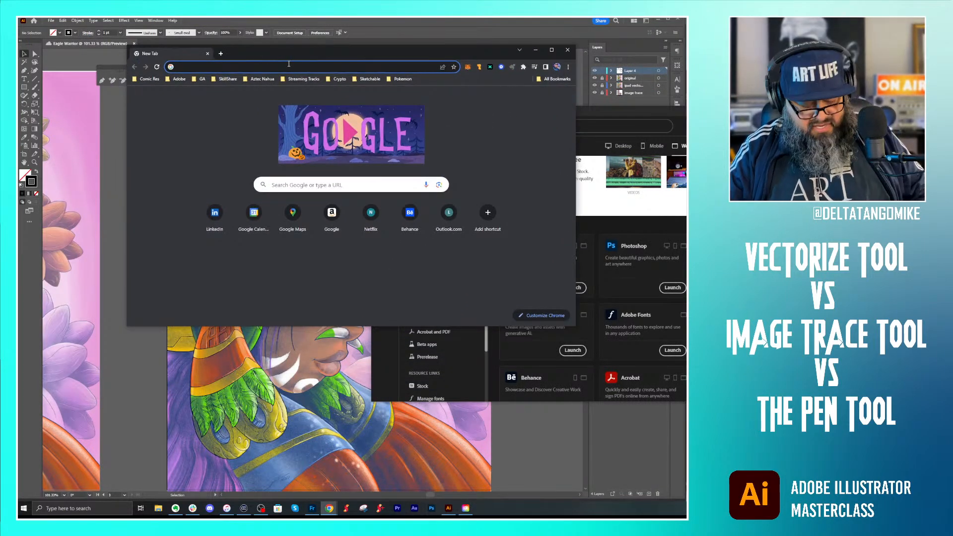
key(ctrl+v)
key(Return)
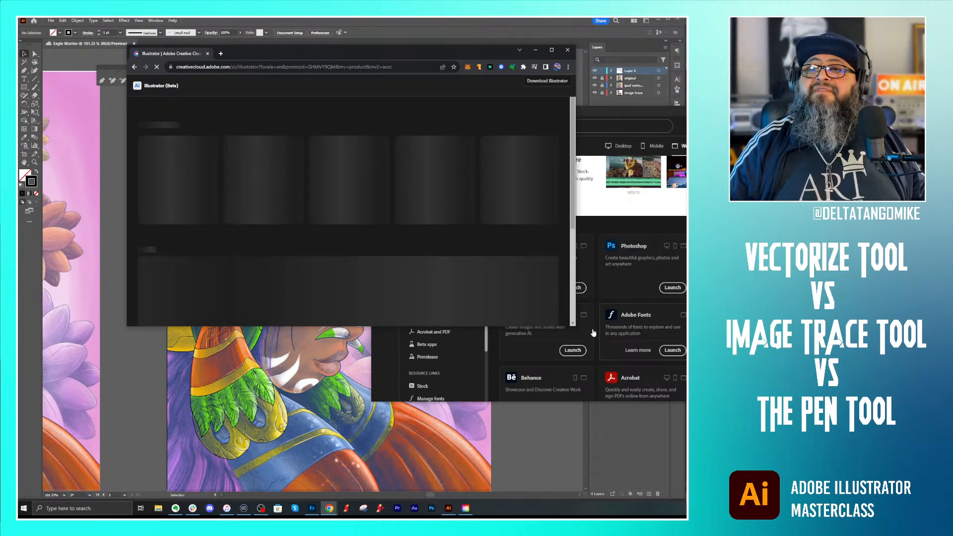
drag(576, 333, 678, 484)
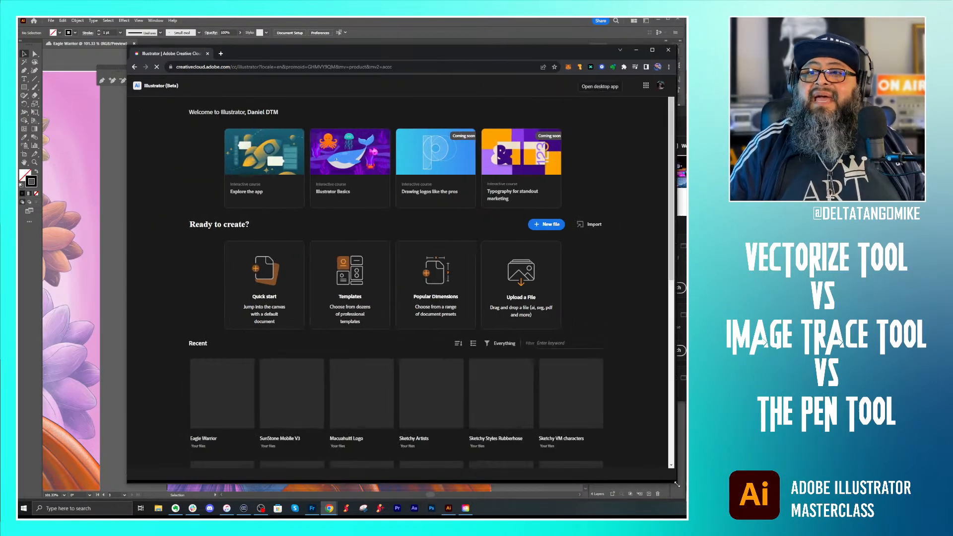
drag(129, 48, 38, 17)
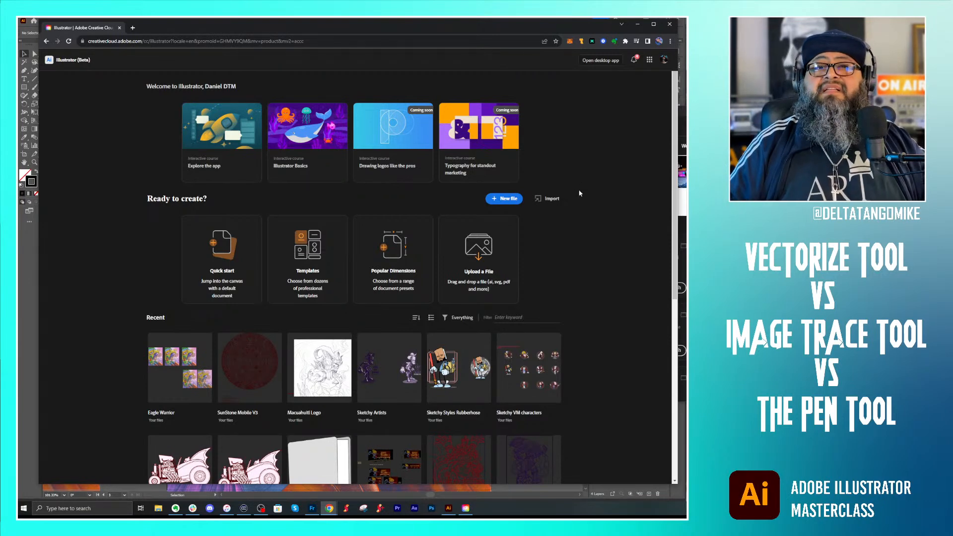
Step: Open SunStone Mobile V3 in Illustrator on the web, collapse its outlines layer, and examine the artwork's upper rings up close
click(343, 342)
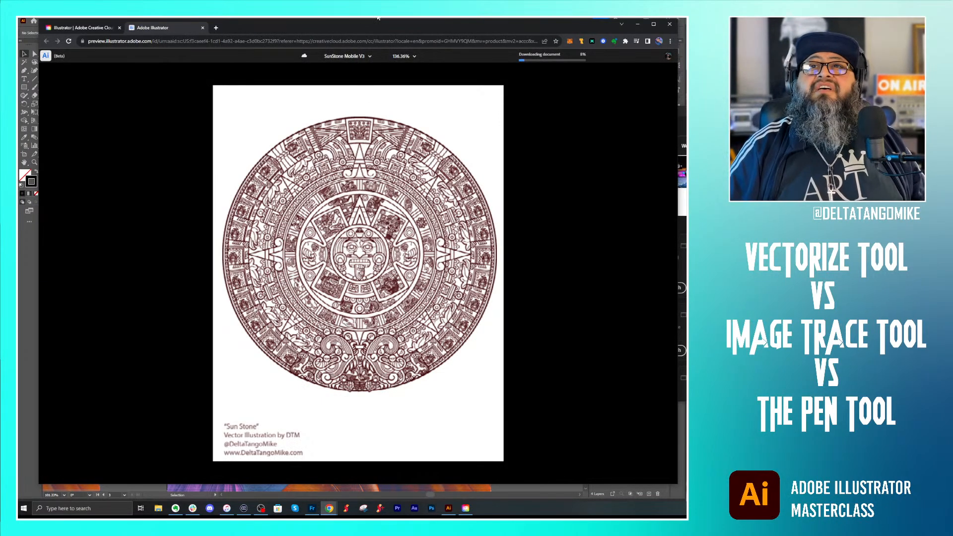
drag(405, 32, 418, 33)
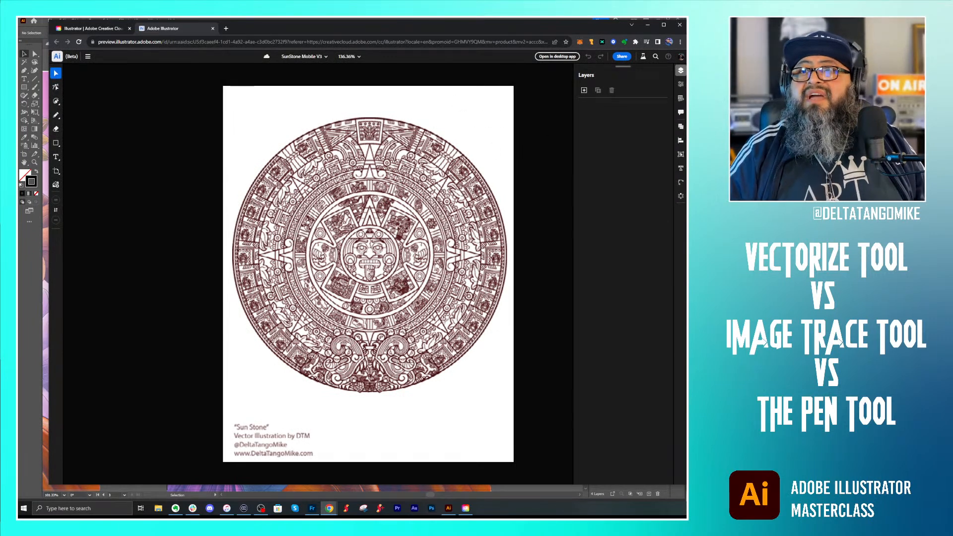
click(681, 73)
click(681, 73)
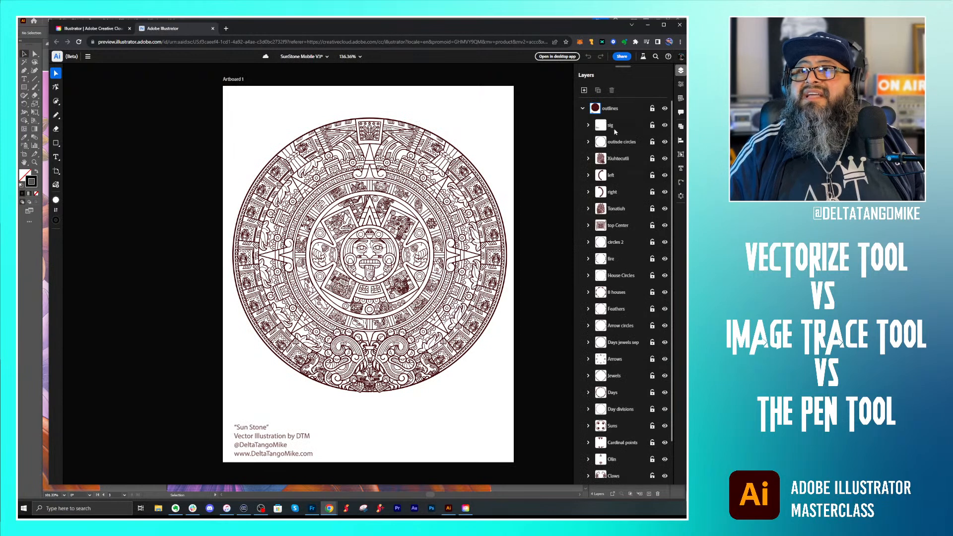
click(583, 108)
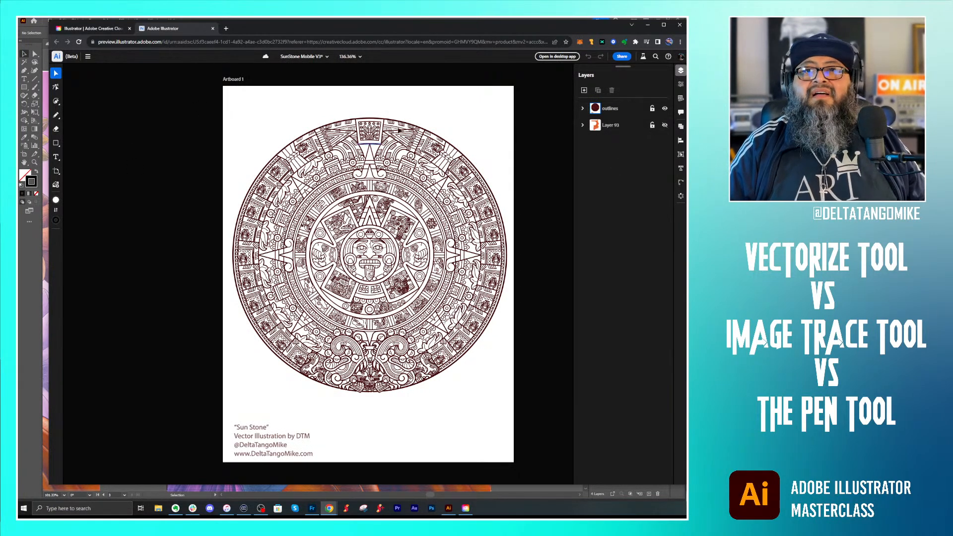
key(z)
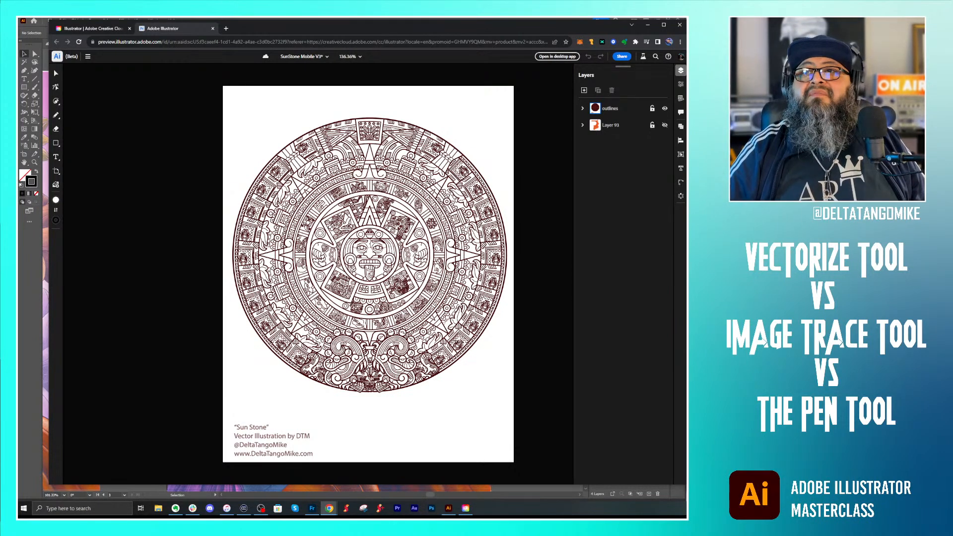
scroll(416, 154, up, 1)
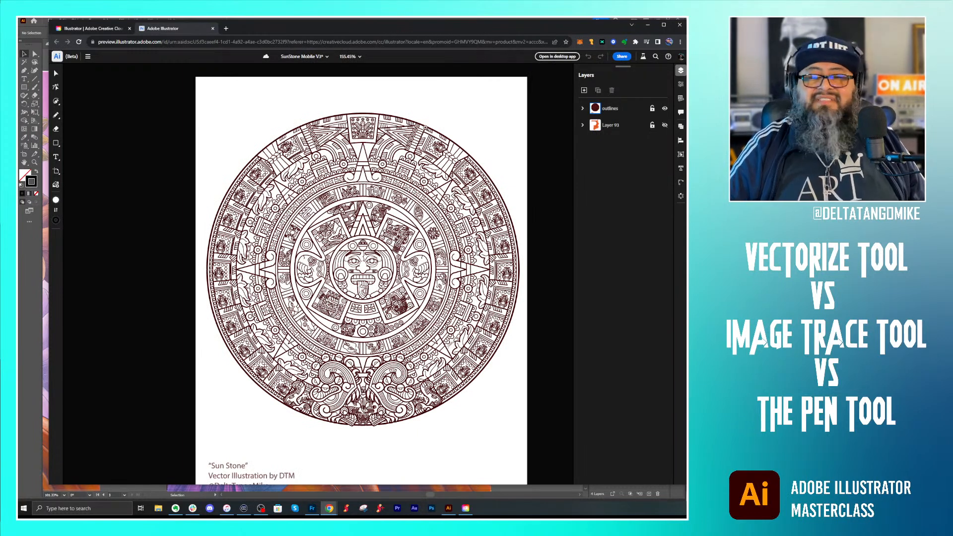
scroll(425, 128, up, 5)
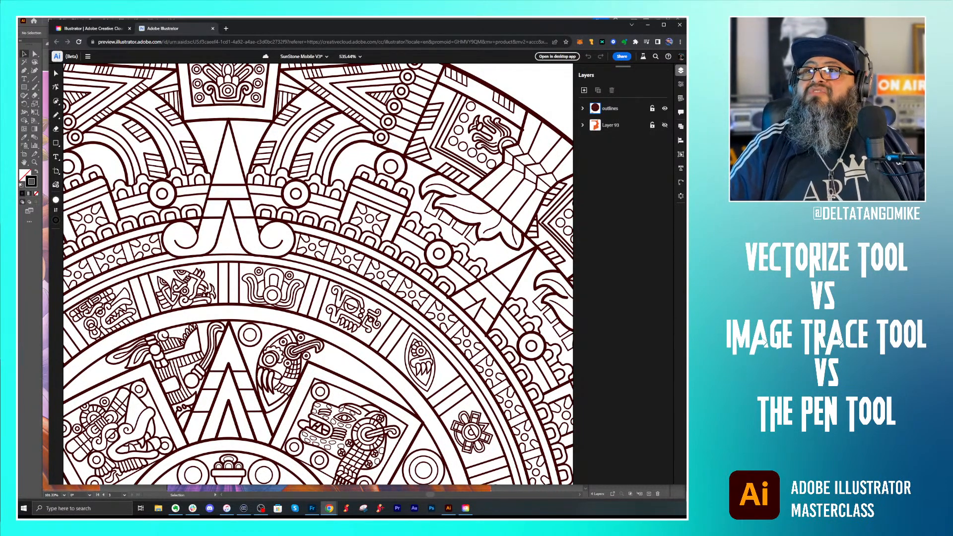
Step: Bring Creative Cloud Desktop back into view, browse its web apps and available updates, and close its window
drag(687, 110, 552, 109)
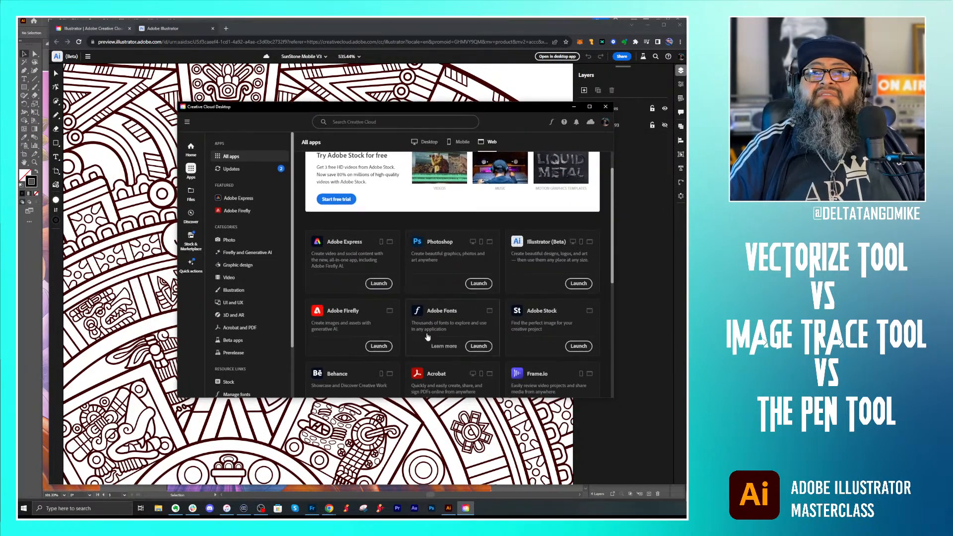
scroll(431, 326, down, 3)
scroll(436, 310, up, 4)
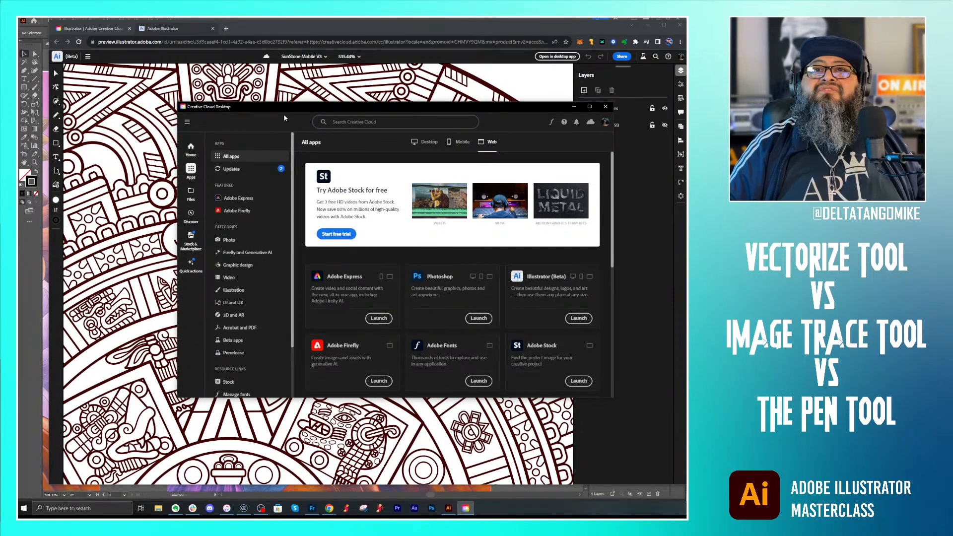
click(242, 170)
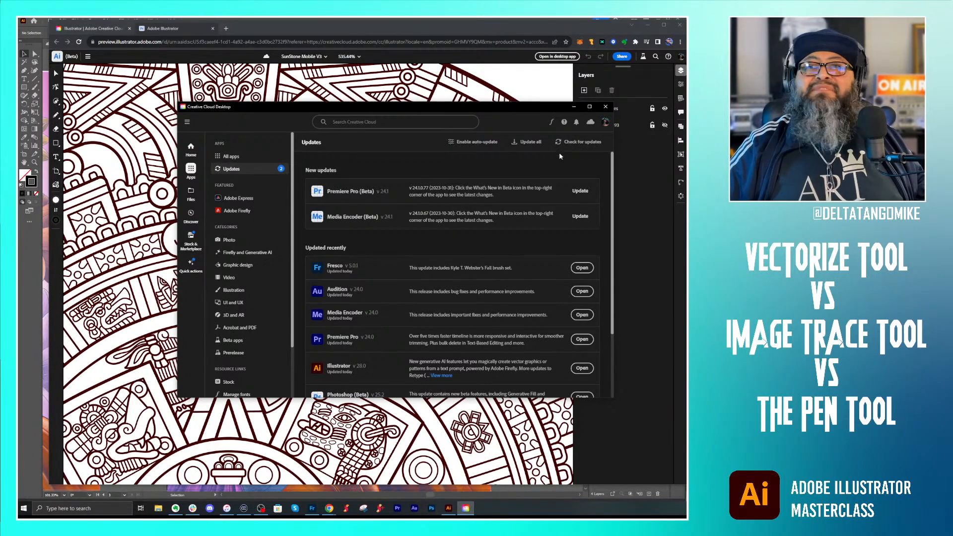
click(606, 107)
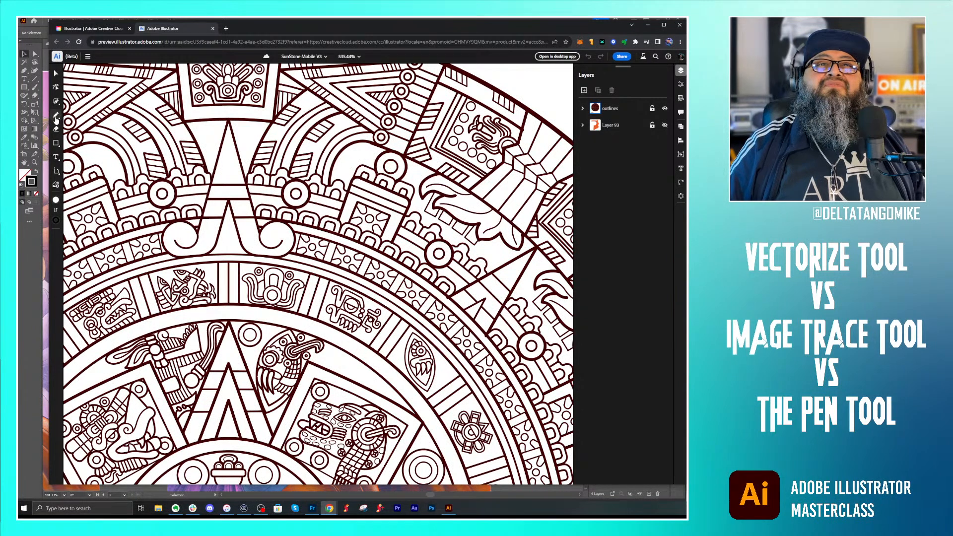
Step: Show the Quick Pen tool (Beta) and Pen tool choices, and return to the Illustrator (Beta) home page
click(56, 117)
click(56, 101)
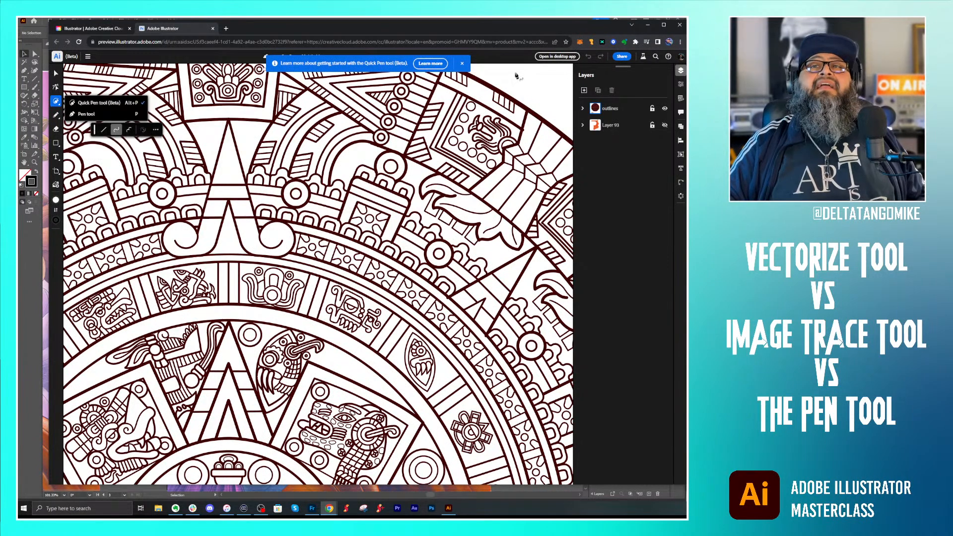
click(625, 221)
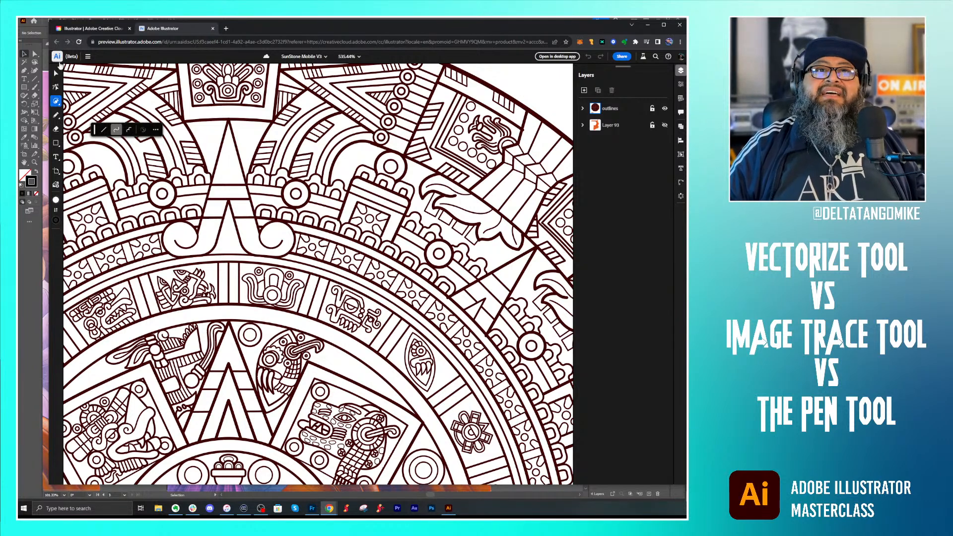
click(57, 57)
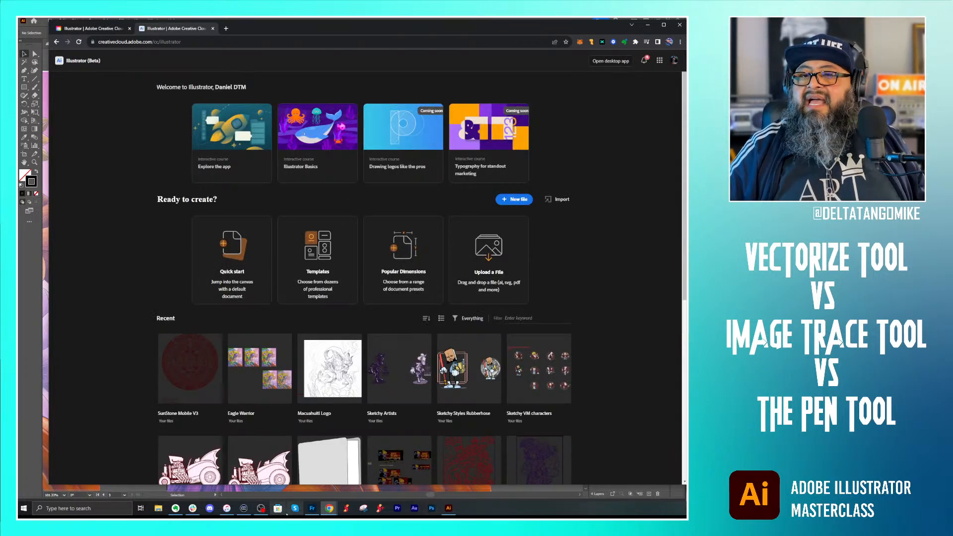
Step: View the Sun Stone sketch 2023-10-30 18.58.47.jpg from the masterclass files folder and inspect its central face up close
click(159, 509)
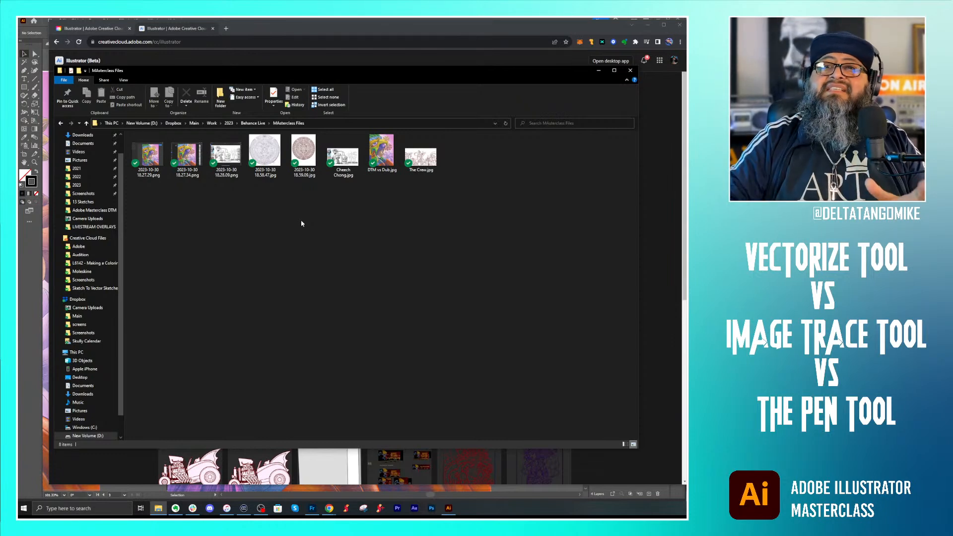
double_click(265, 152)
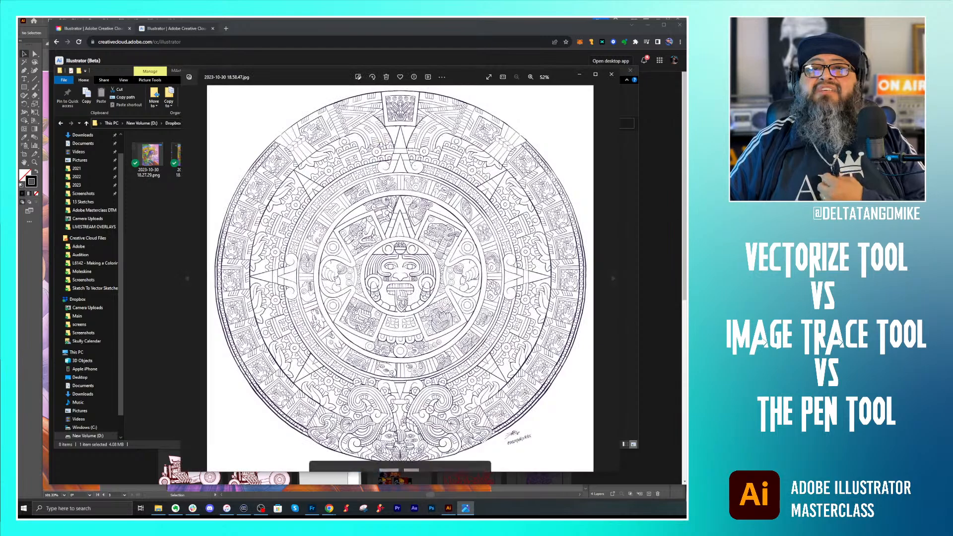
drag(465, 76, 304, 28)
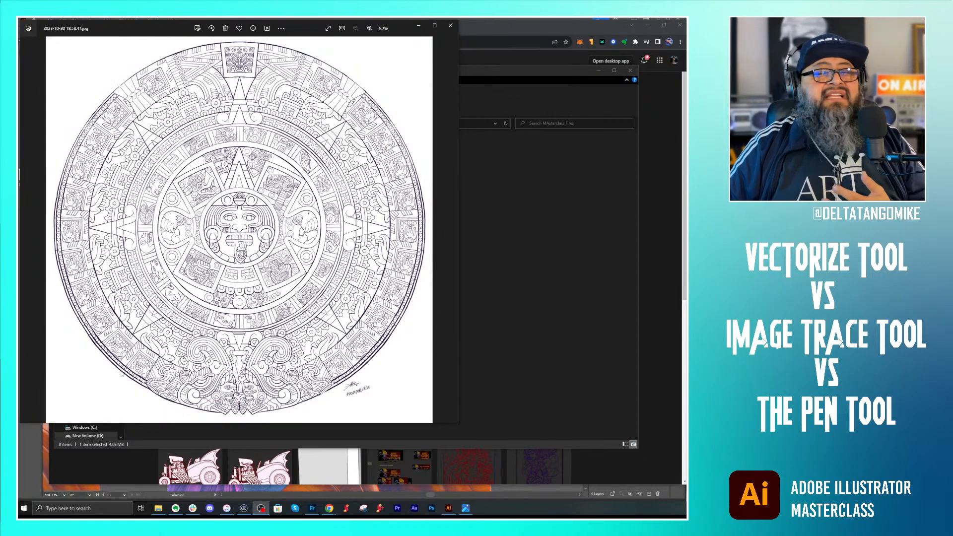
scroll(248, 228, up, 3)
scroll(248, 228, up, 3)
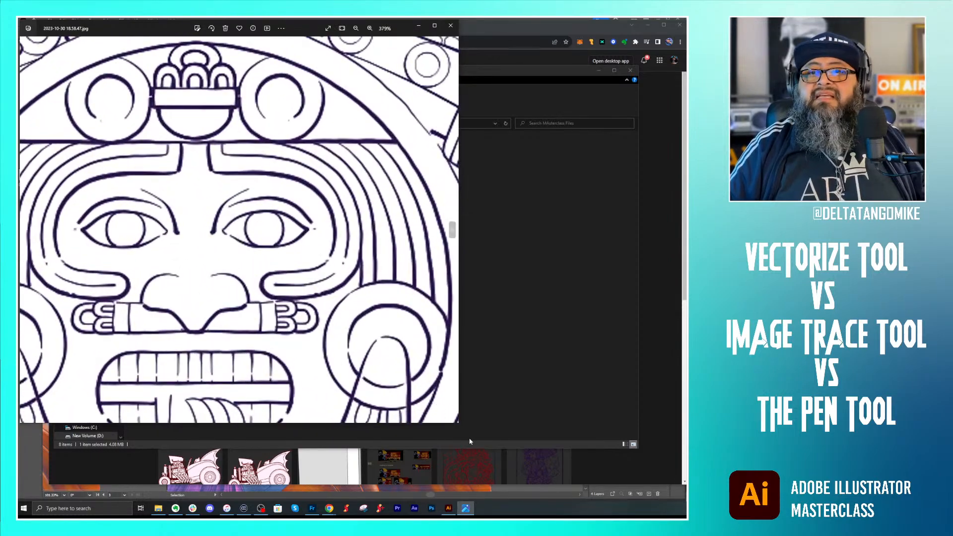
drag(461, 422, 421, 477)
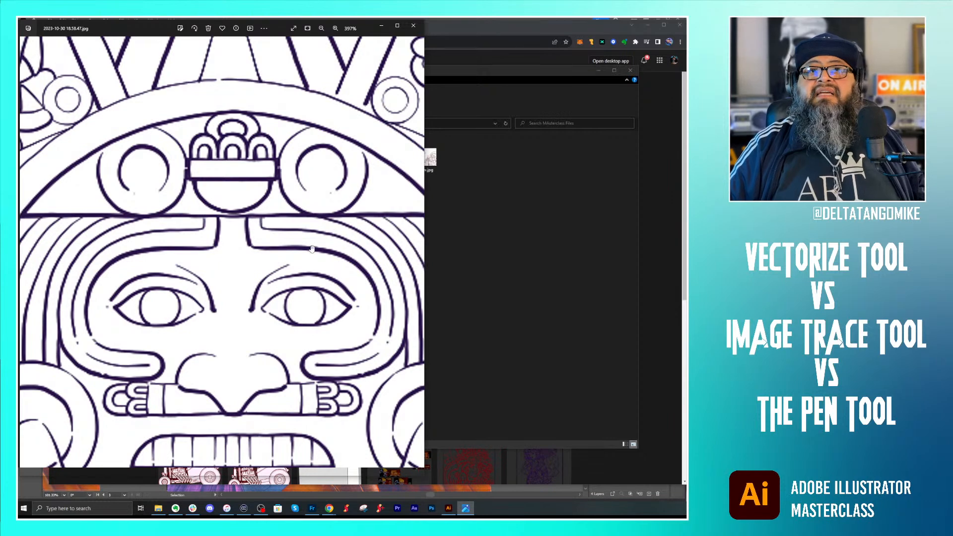
scroll(298, 267, up, 3)
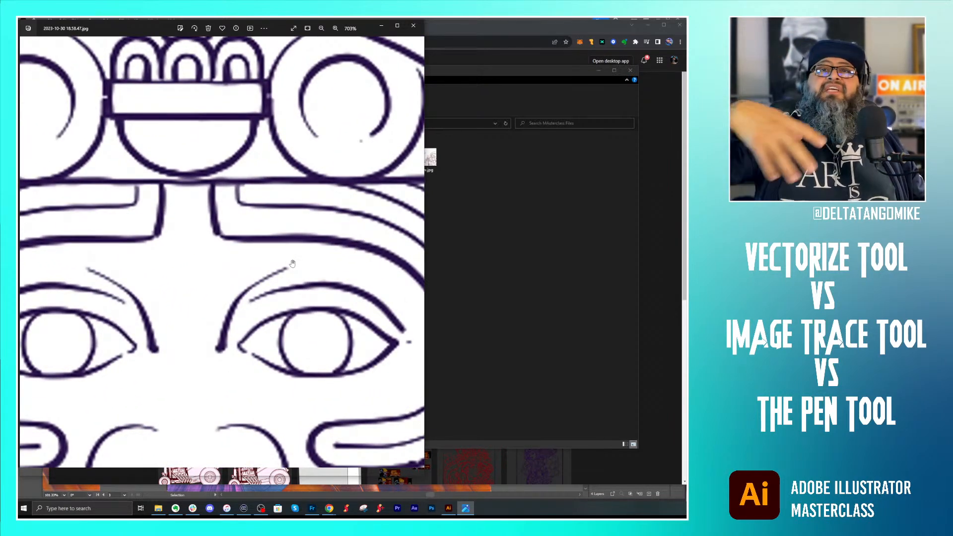
scroll(278, 290, down, 1)
scroll(278, 290, down, 3)
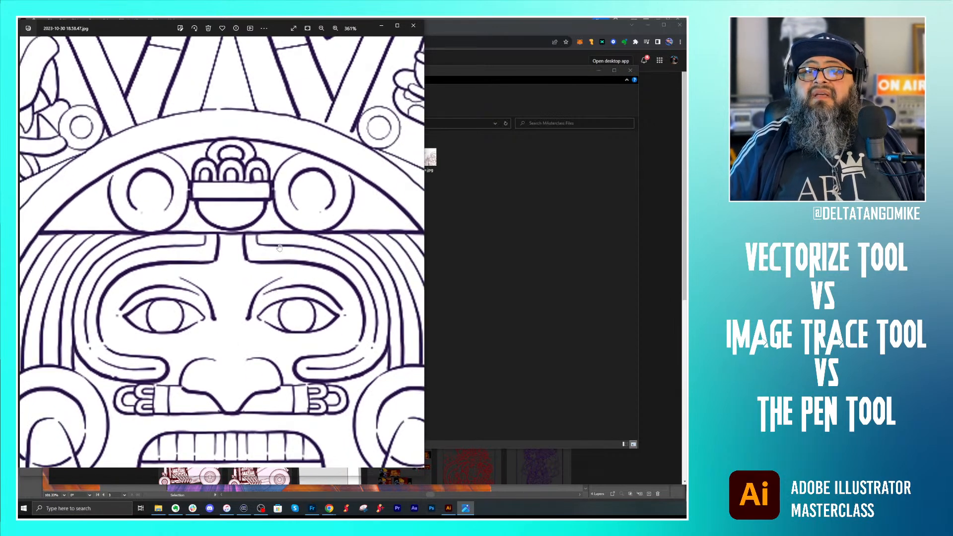
Step: Open 2023-10-30 18.59.09.jpg beside the sketch and compare the central faces of both Sun Stone versions at similar magnification
click(559, 265)
double_click(303, 152)
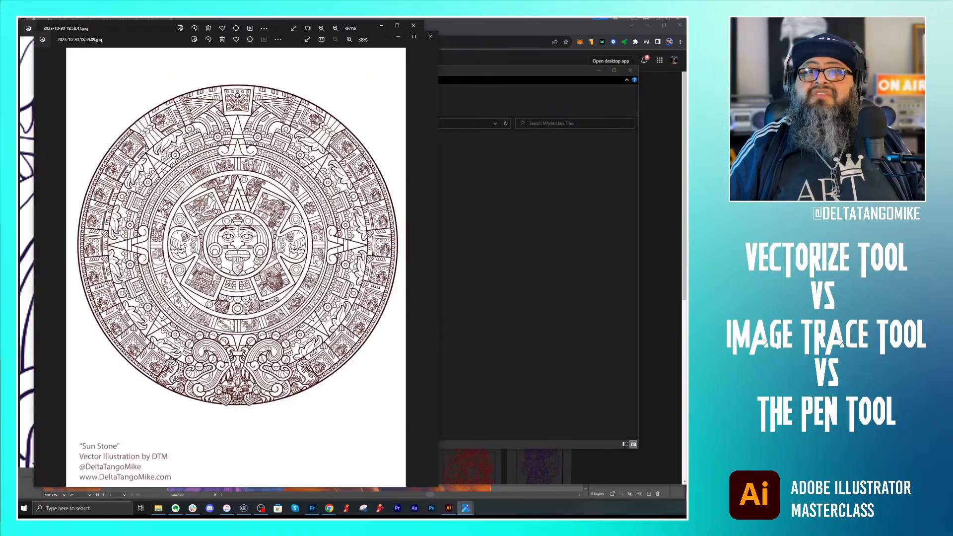
drag(160, 38, 398, 28)
scroll(467, 261, up, 5)
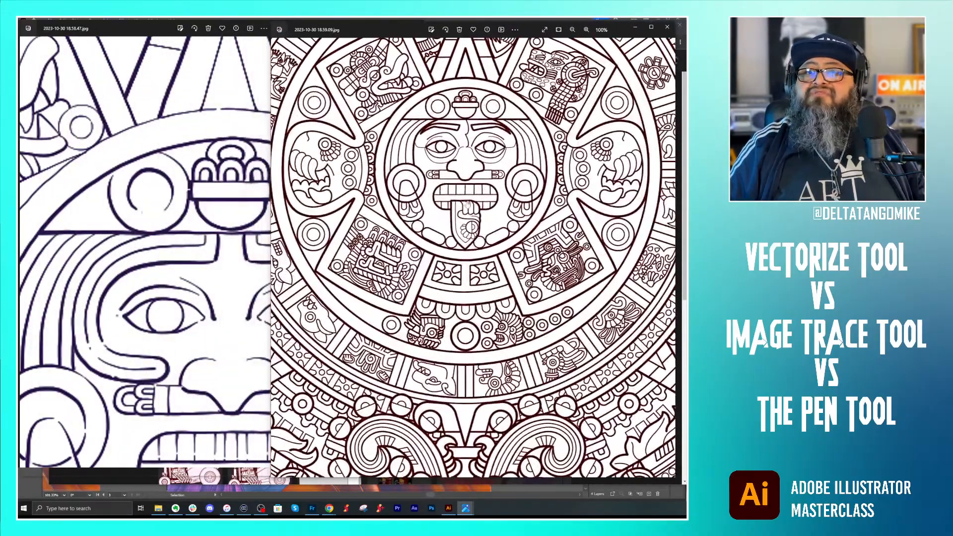
scroll(468, 261, up, 2)
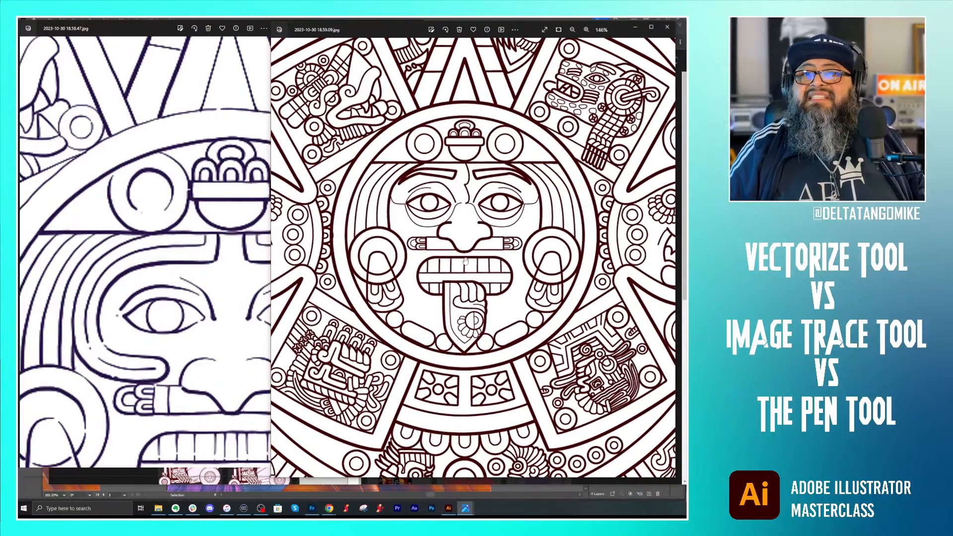
click(227, 276)
scroll(285, 322, up, 3)
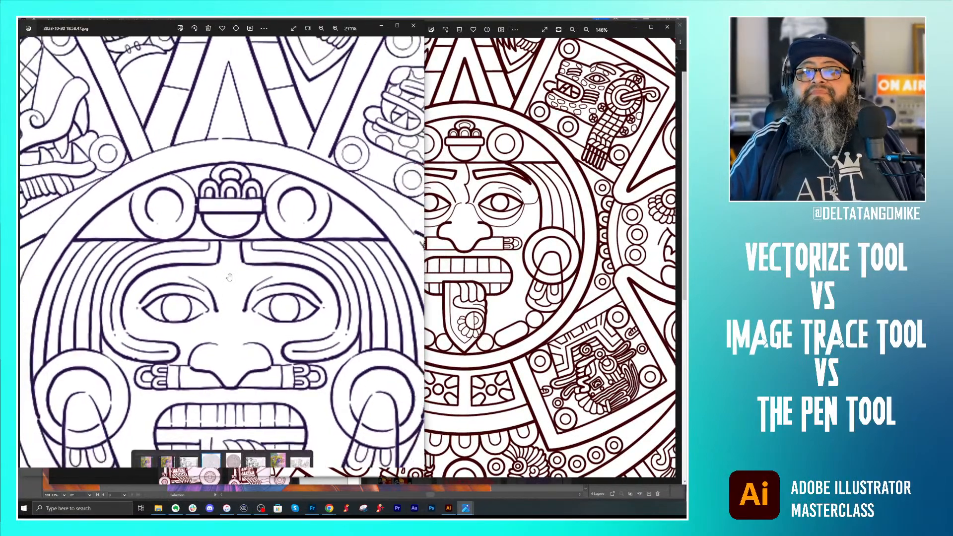
scroll(285, 322, down, 2)
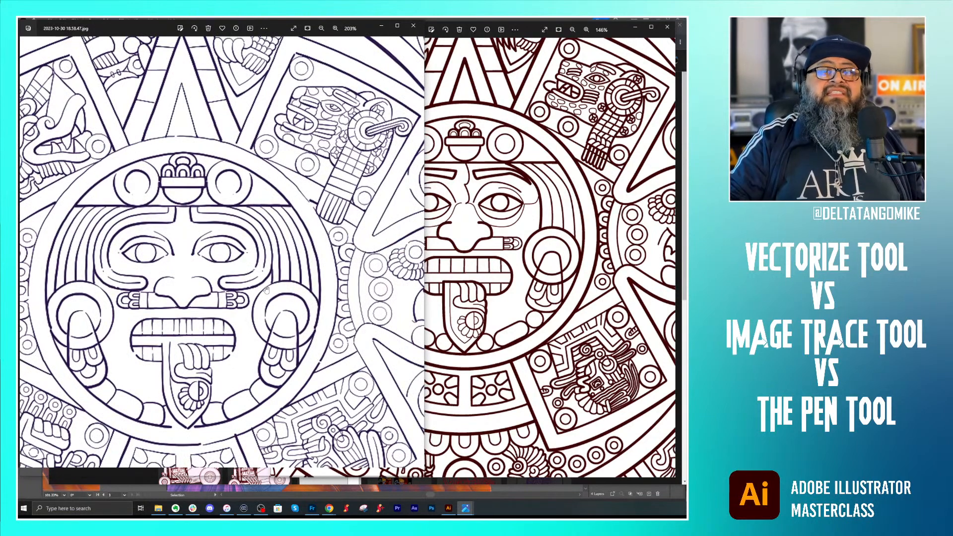
click(477, 265)
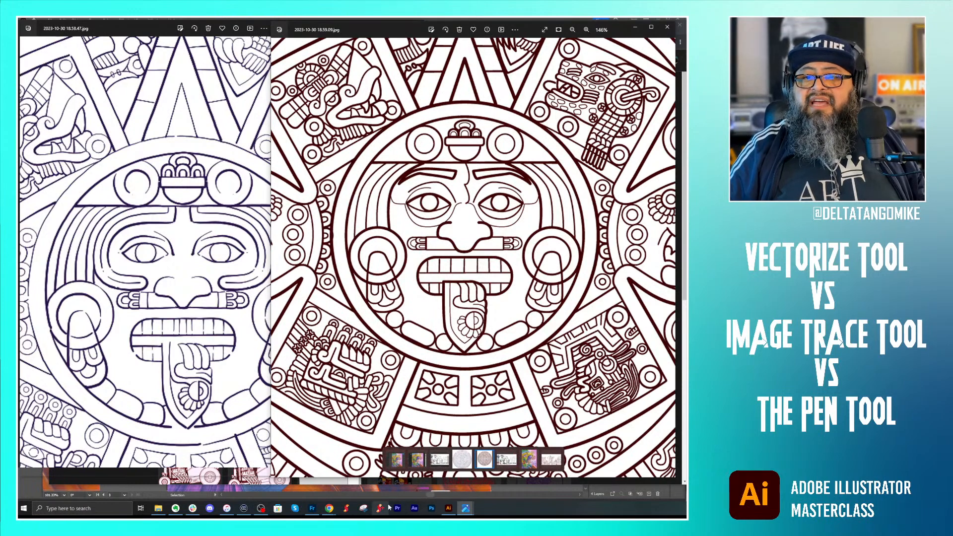
Step: Switch to Adobe Fresco, open the recent document aztec calendar, examine its central face, and activate the vector brushes
click(312, 508)
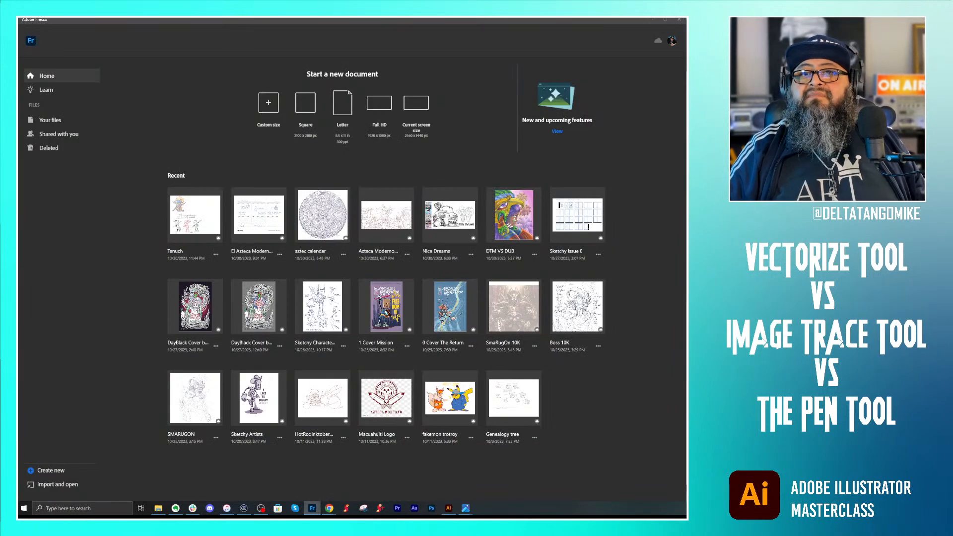
click(321, 230)
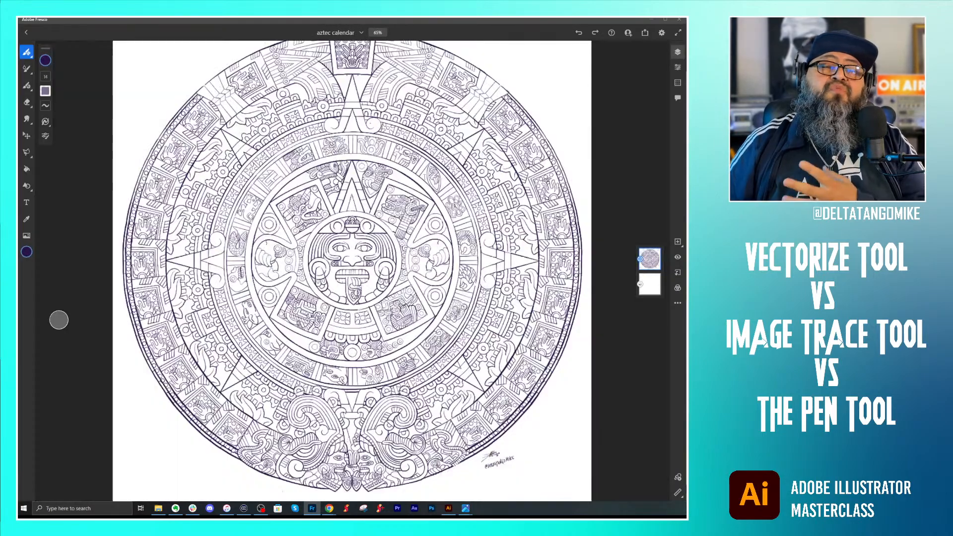
key(ctrl+equal)
key(ctrl+equal)
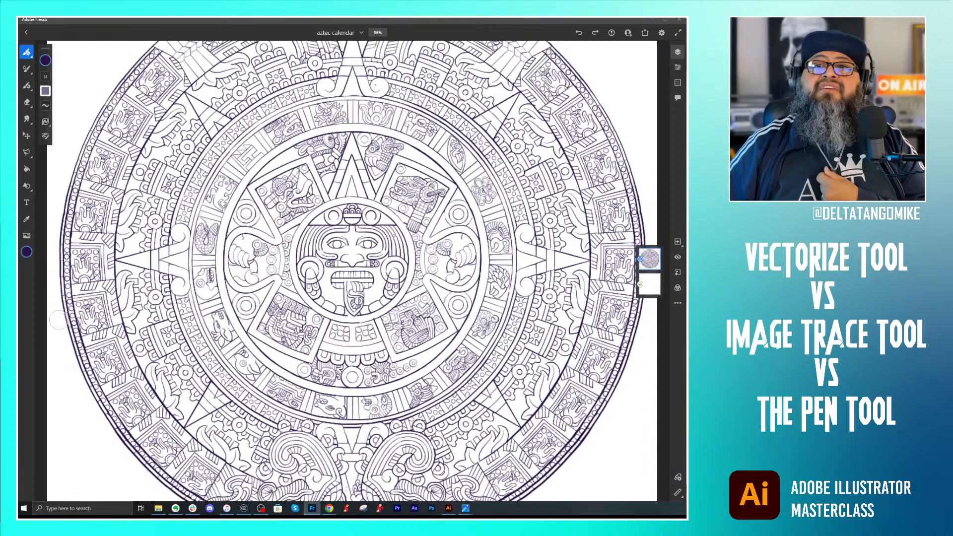
key(ctrl+equal)
key(ctrl+equal)
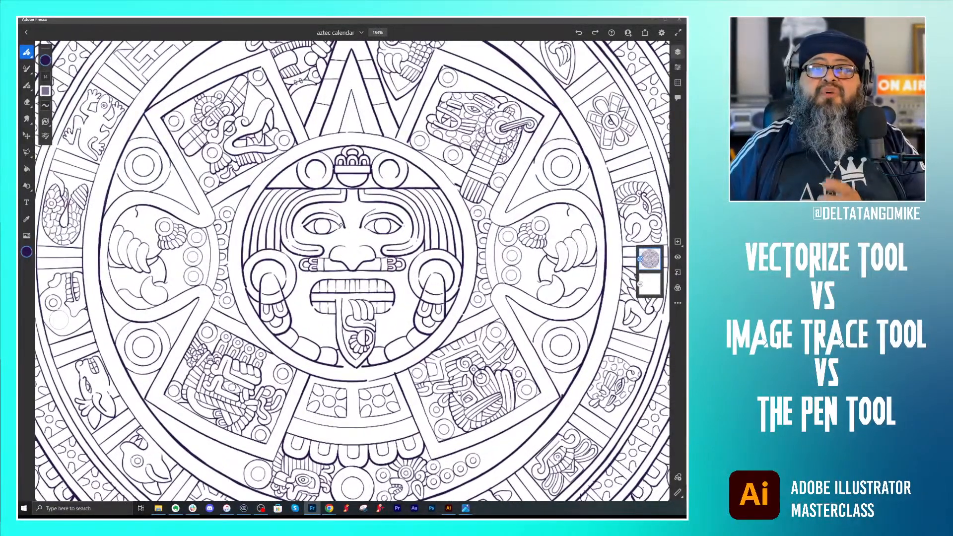
click(26, 87)
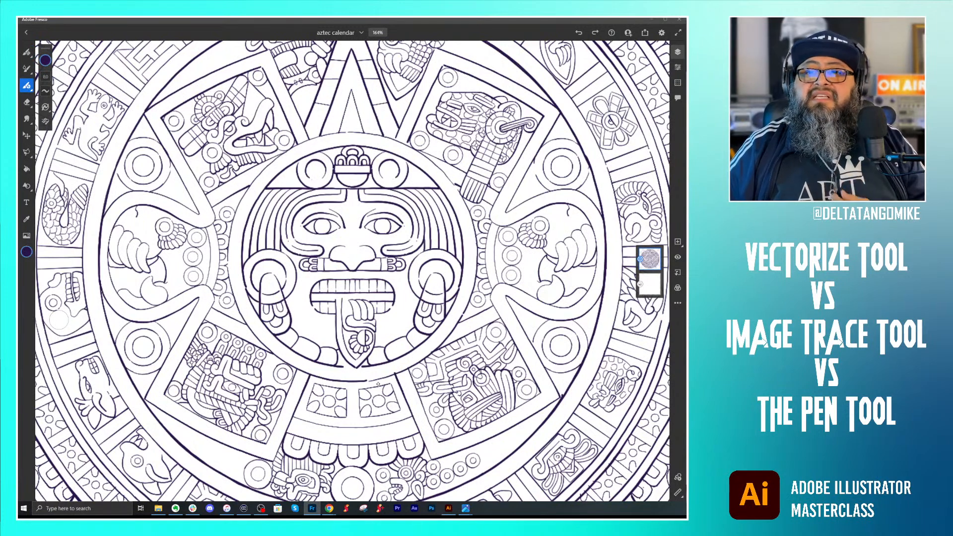
Step: Switch to desktop Illustrator and open the recent file SunStone Mobile V3 from the home screen
click(450, 509)
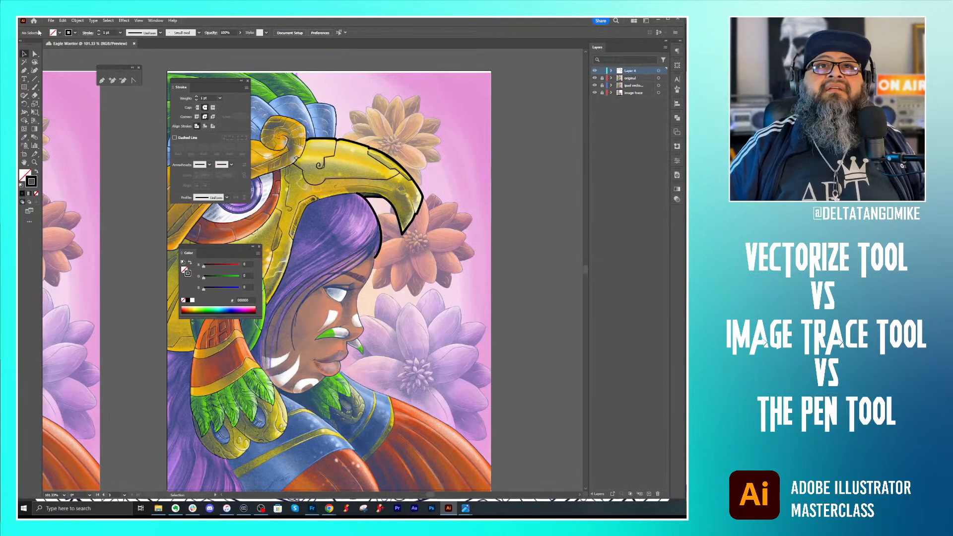
click(34, 21)
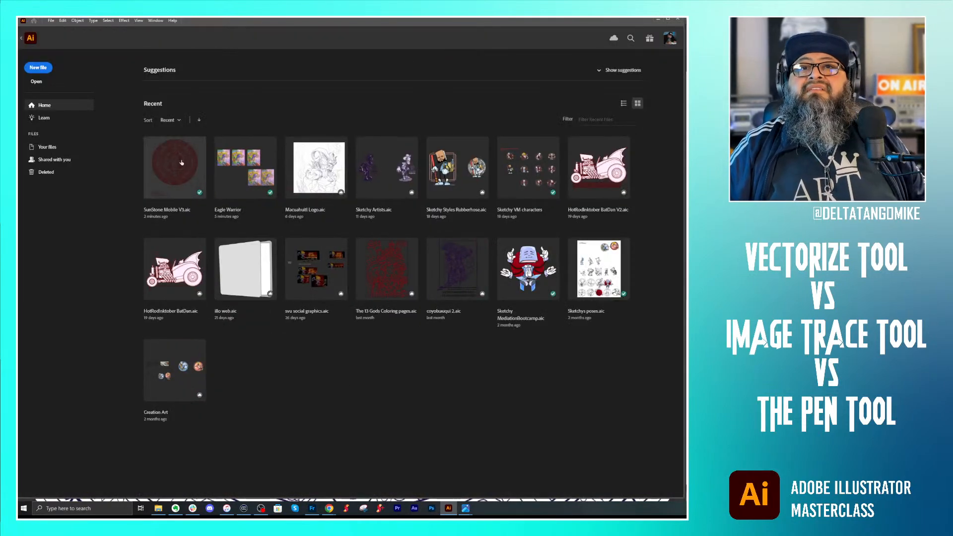
click(182, 163)
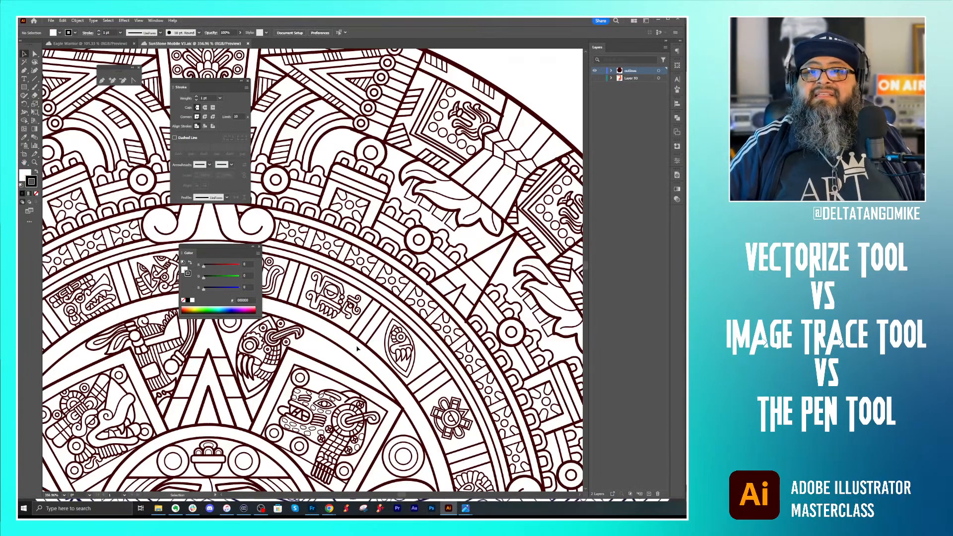
Step: Dock the floating Stroke and Color panels at the workspace's edge, clear of the Sun Stone's central face
drag(348, 347, 490, 84)
drag(275, 184, 242, 187)
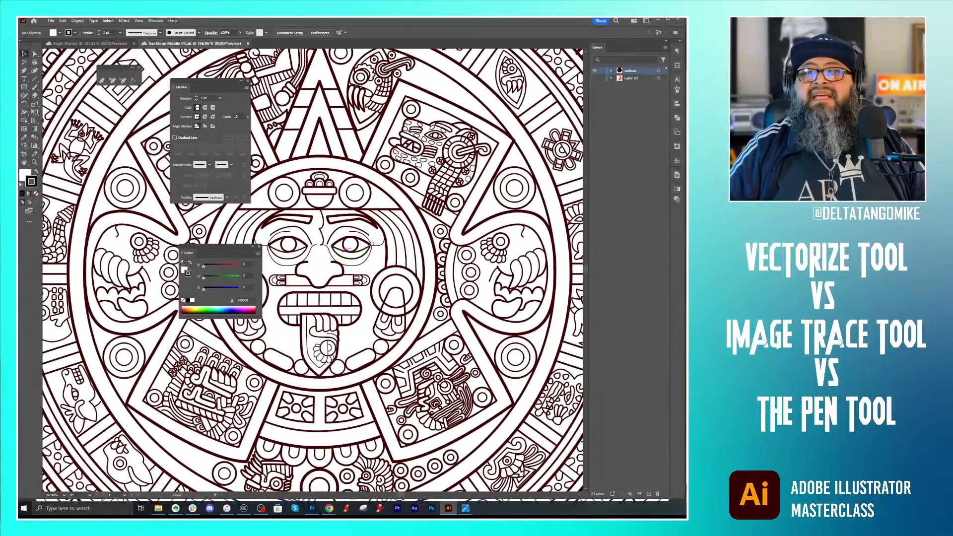
mouse_move(195, 249)
mouse_down()
mouse_move(195, 84)
mouse_move(628, 158)
mouse_move(676, 213)
mouse_up()
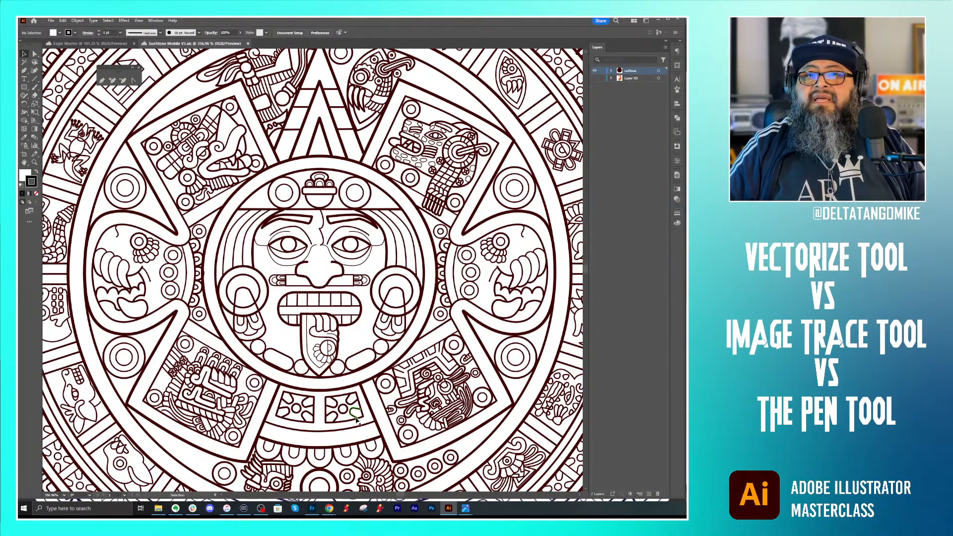
Step: Examine the line work of the vector Sun Stone's central face up close, finishing with the Selection tool active
scroll(312, 331, up, 2)
key(z)
drag(313, 328, 365, 316)
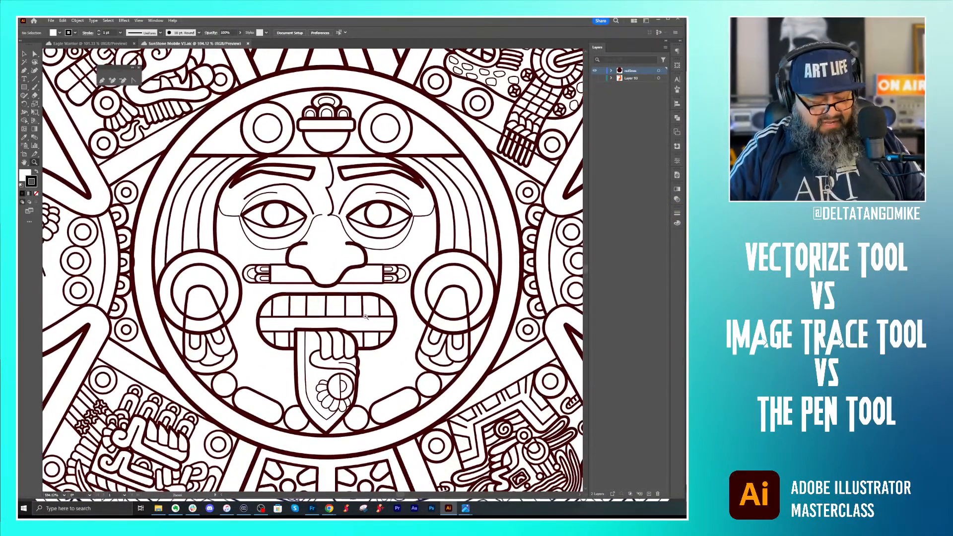
click(25, 52)
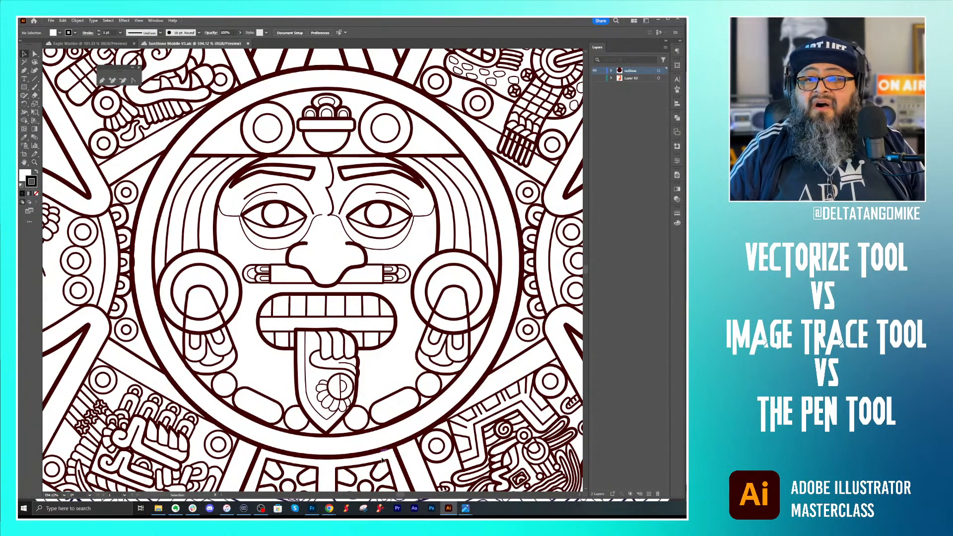
Step: Switch to Adobe Fresco and view the central face of the aztec calendar drawing for comparison with the vector version
click(312, 509)
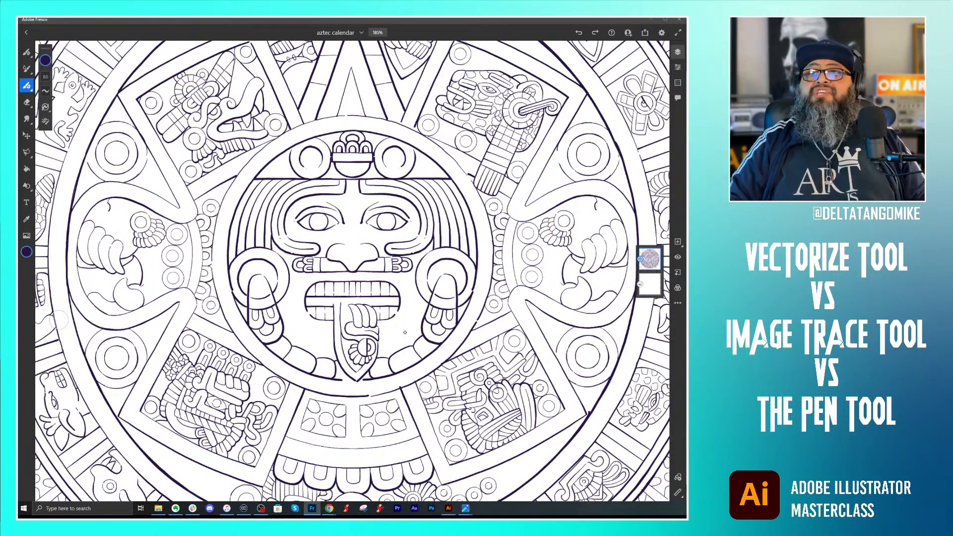
scroll(405, 332, up, 1)
scroll(405, 333, right, 2)
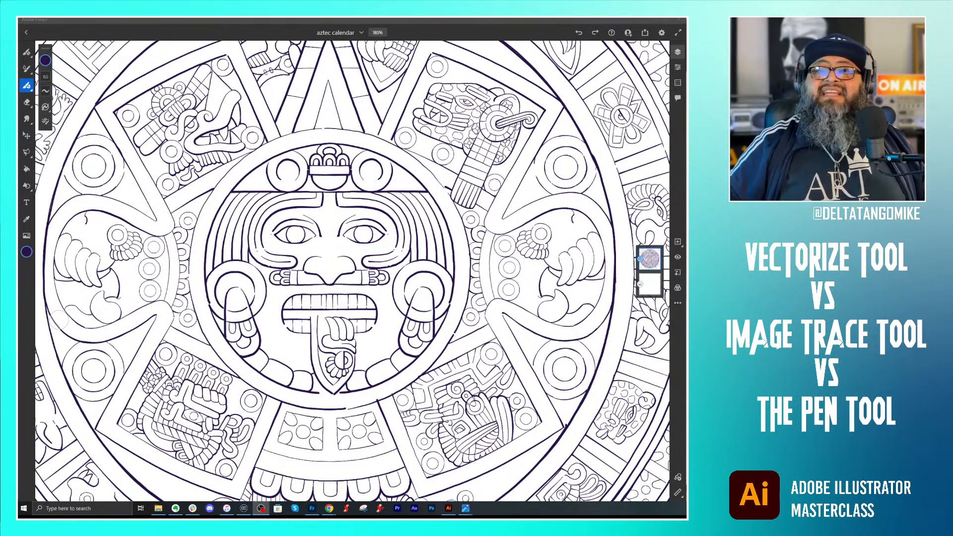
Step: Switch to the Chrome window showing the Illustrator (Beta) home page
mouse_move(330, 506)
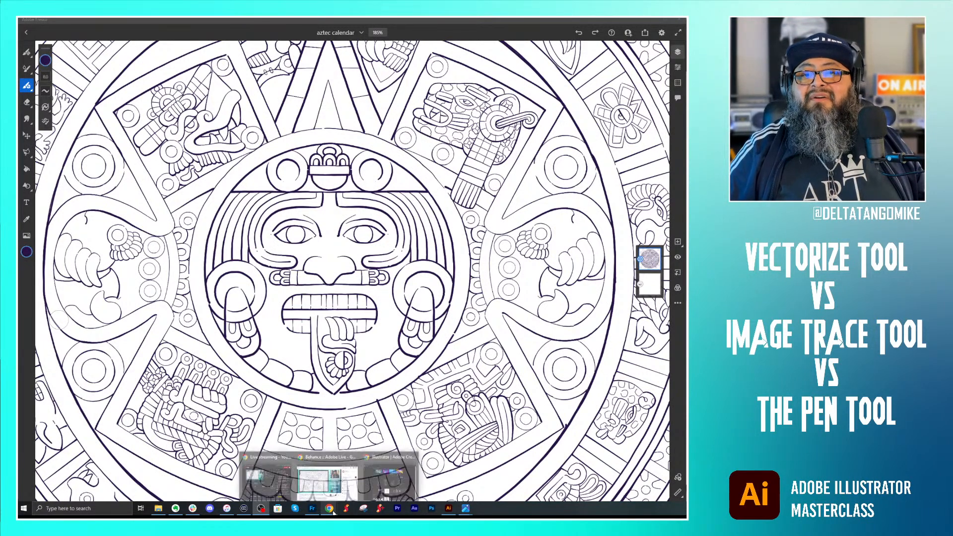
click(387, 480)
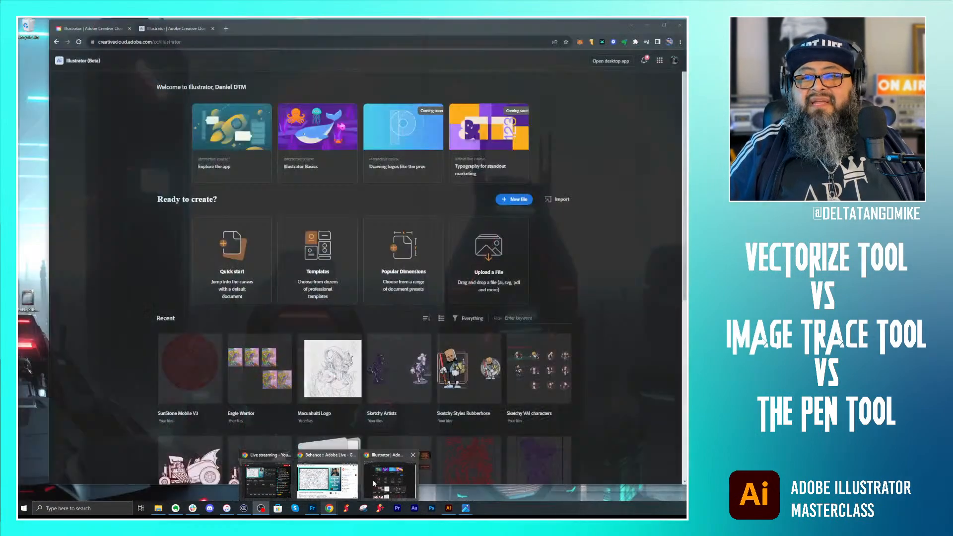